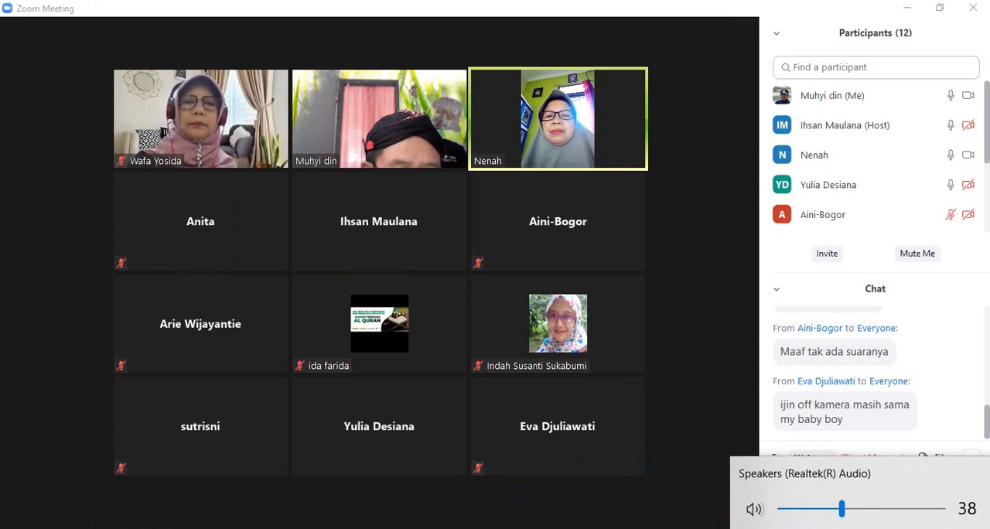
Step: Try to start recording the Zoom meeting on this computer
click(888, 513)
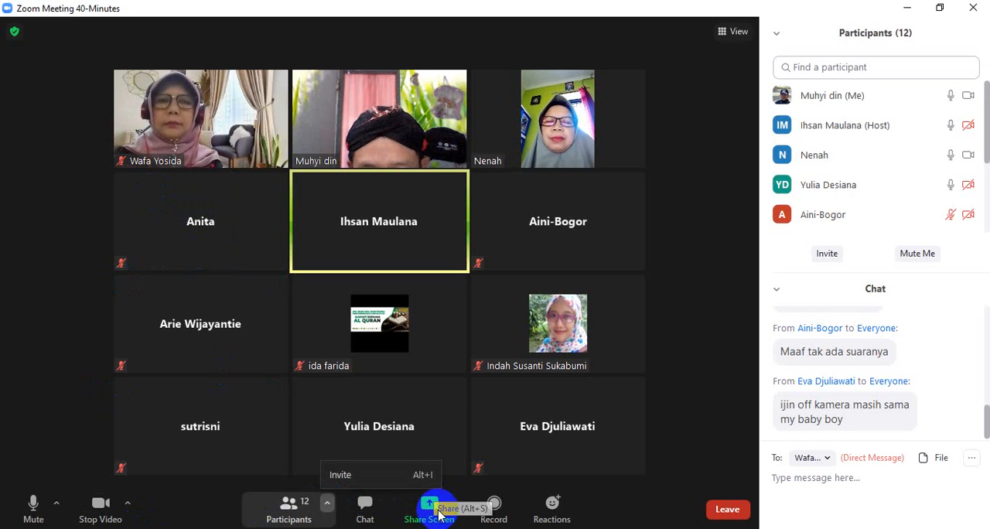
click(495, 512)
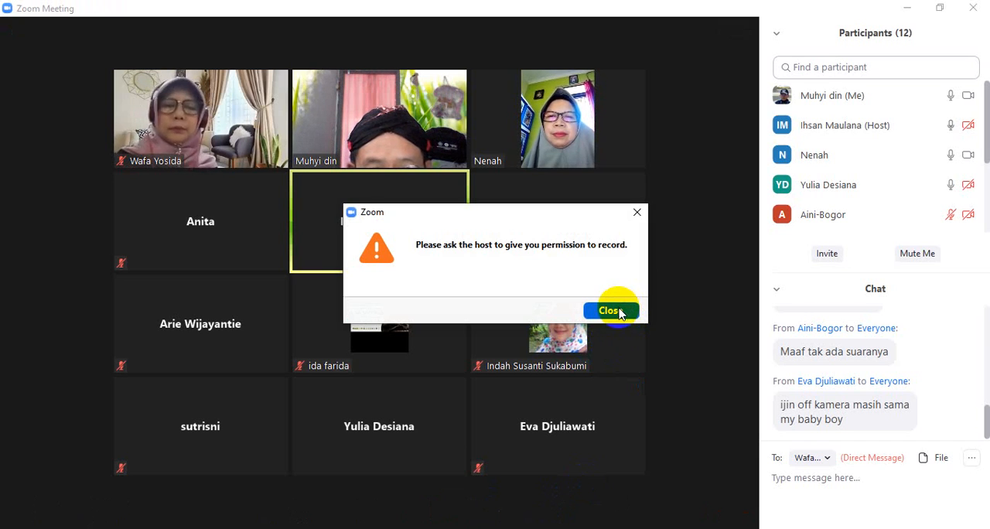
click(612, 311)
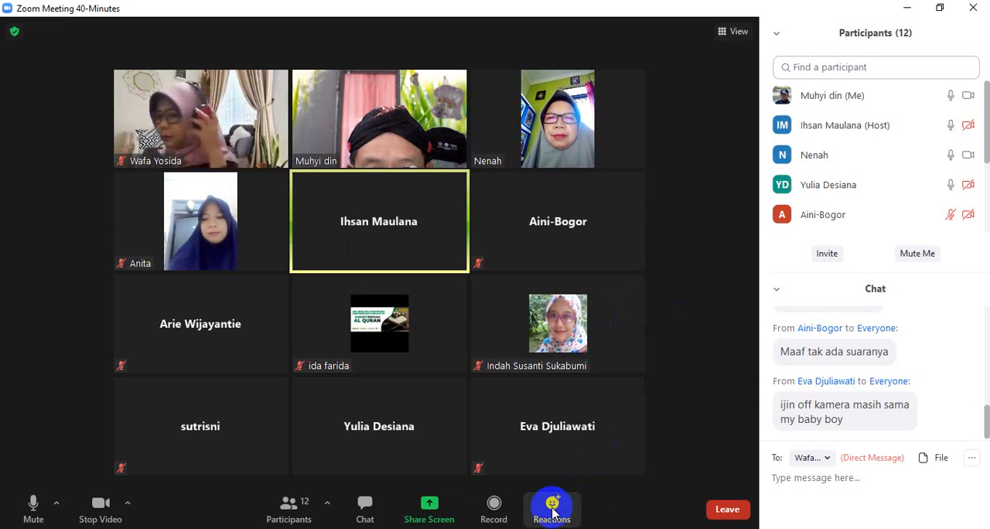
Step: Change the meeting's virtual background to the bridge image in the Background & Filters settings
click(14, 33)
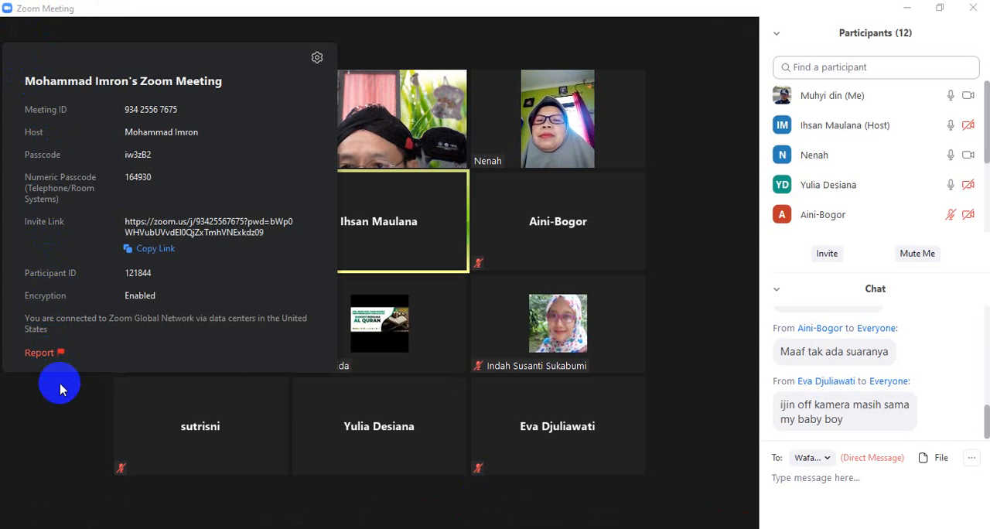
click(61, 389)
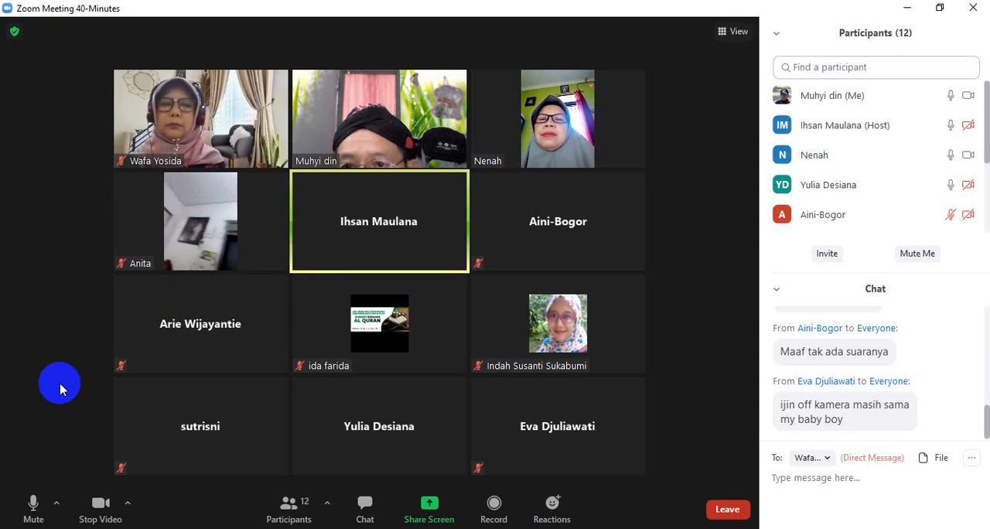
click(14, 33)
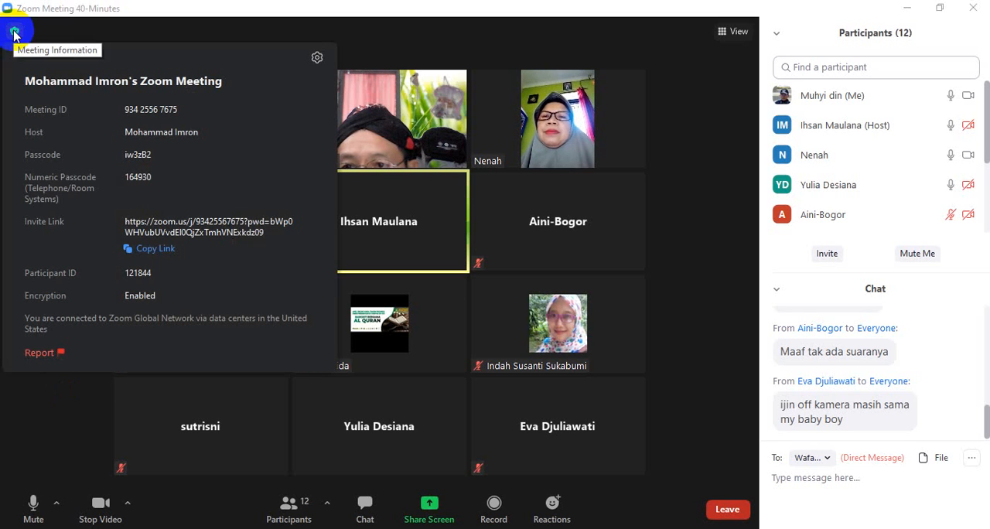
click(318, 59)
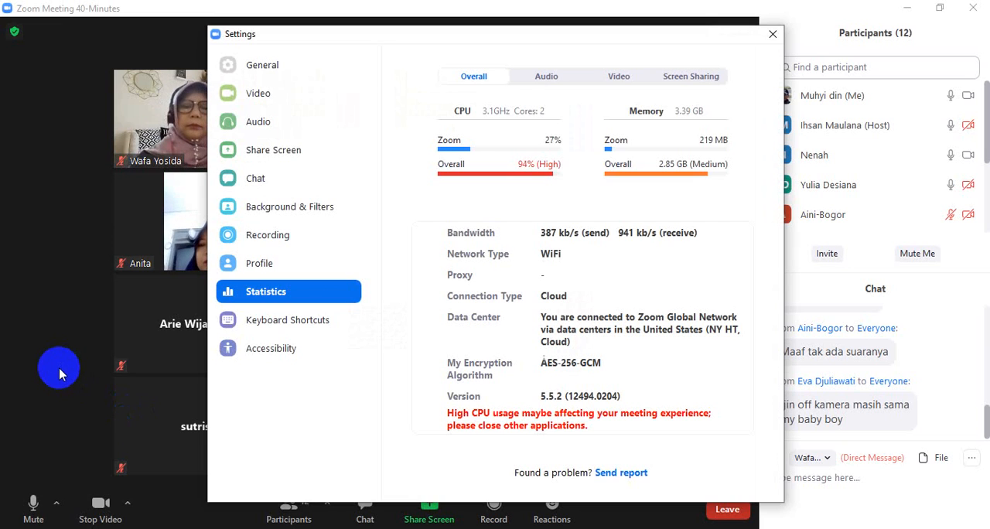
click(291, 215)
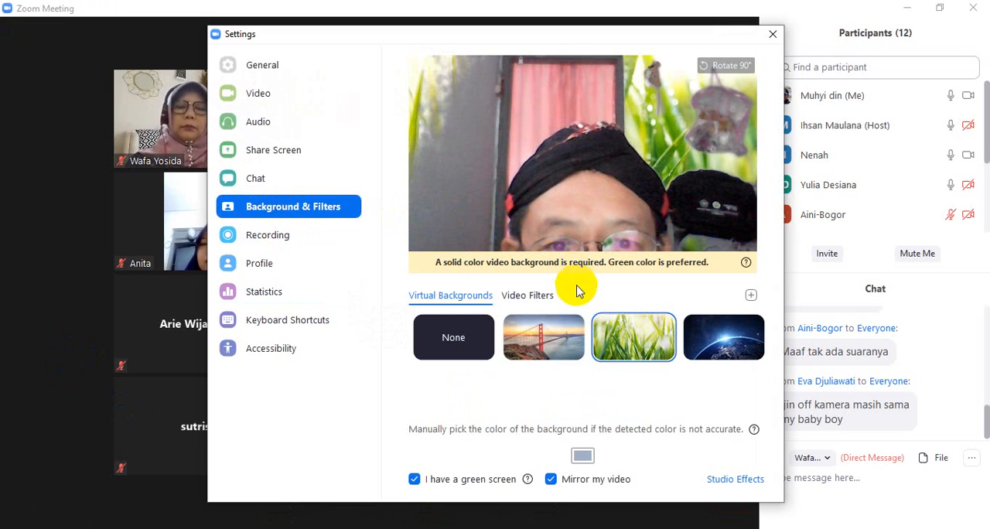
click(545, 337)
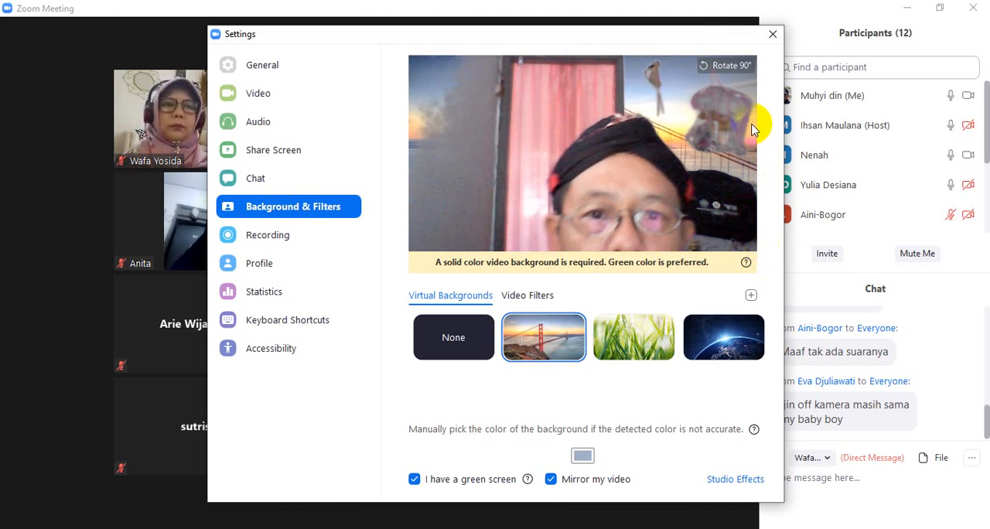
click(772, 34)
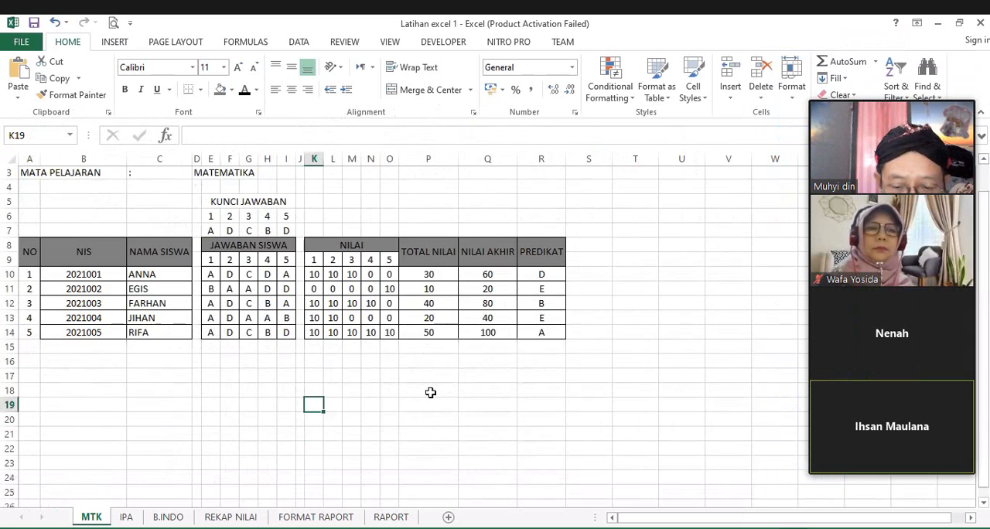
Step: Examine the MTK sheet's header, answer key, student answers, scores and grade columns
scroll(431, 393, up, 1)
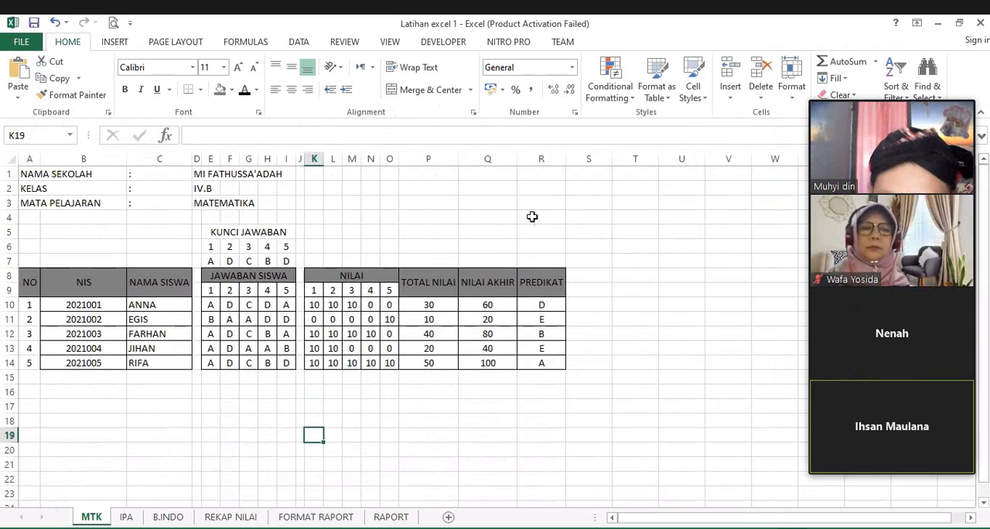
scroll(465, 333, down, 2)
scroll(433, 279, up, 2)
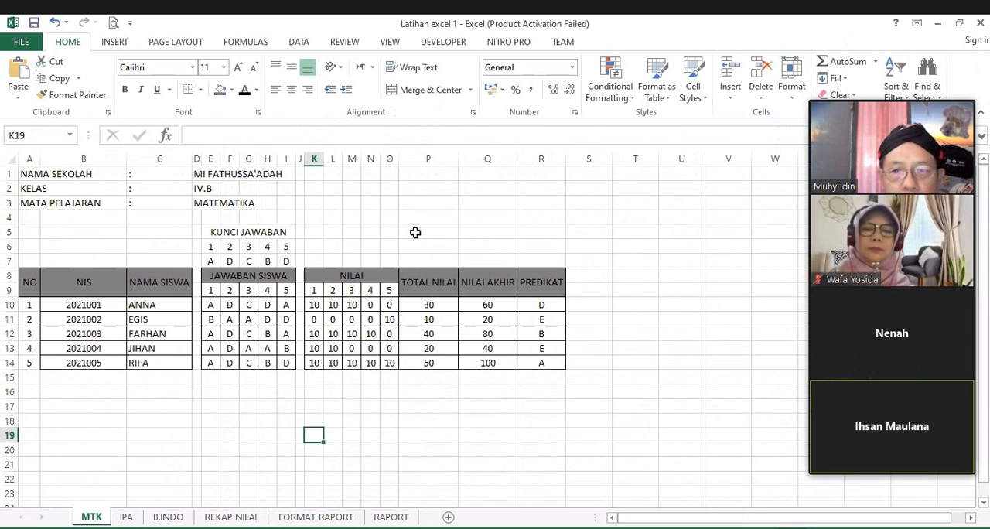
click(413, 230)
scroll(316, 340, down, 1)
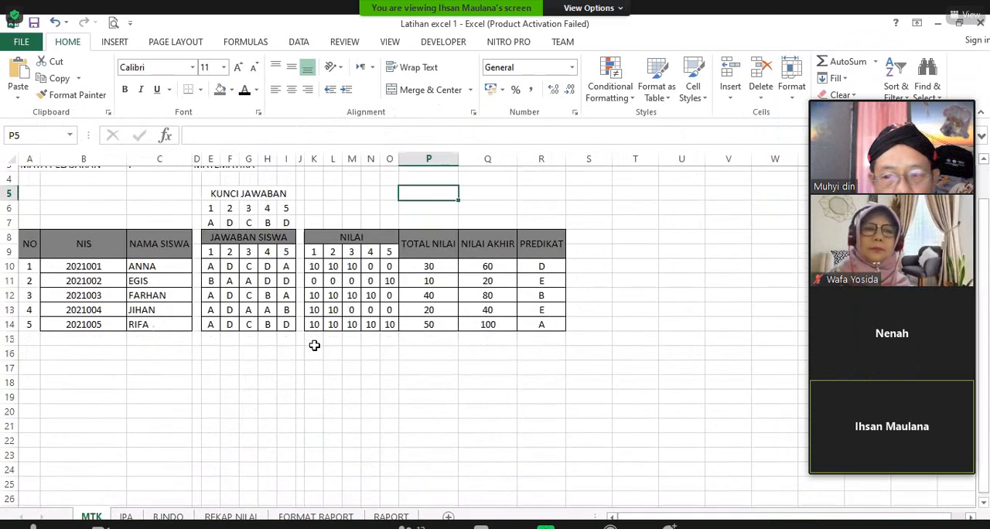
scroll(304, 355, up, 1)
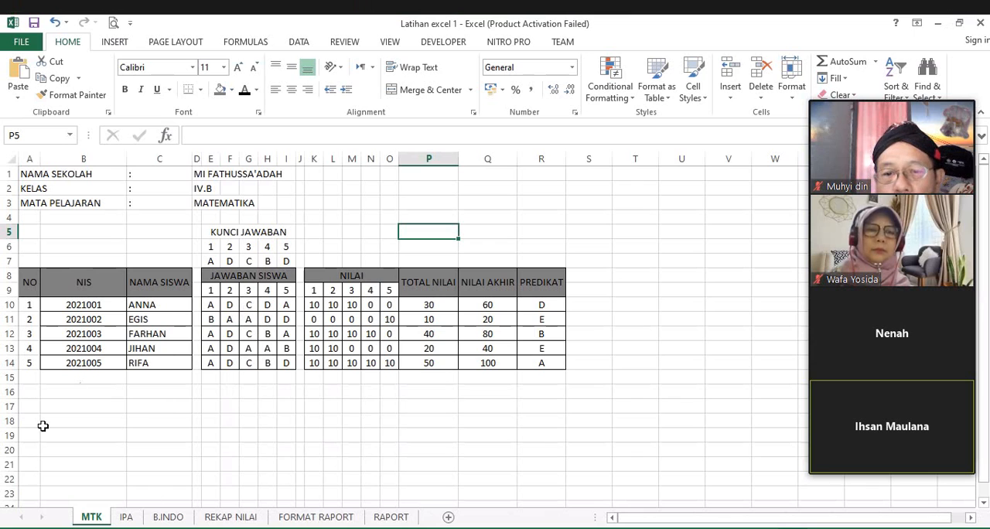
Step: Look through the IPA, B.INDO, REKAP NILAI and FORMAT RAPORT sheets of the workbook
click(129, 519)
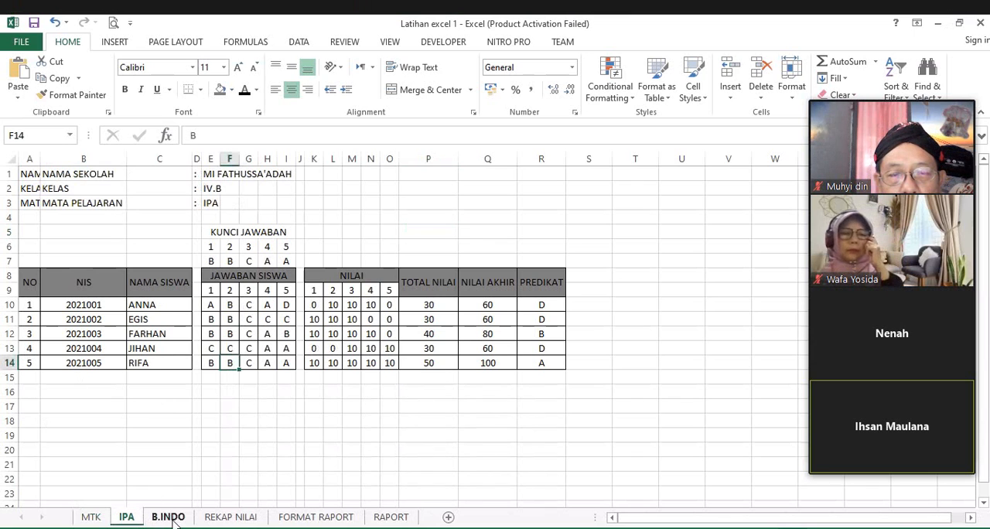
click(169, 518)
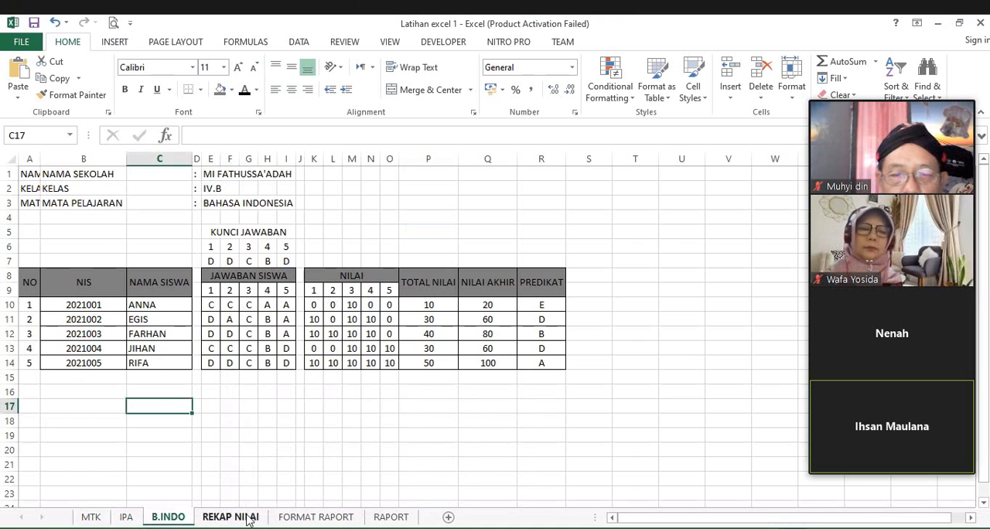
click(249, 518)
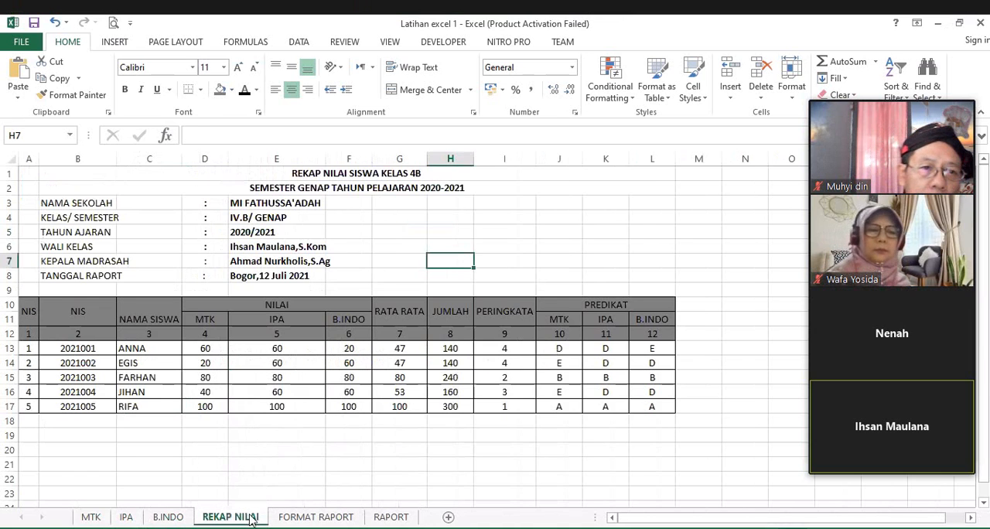
click(343, 520)
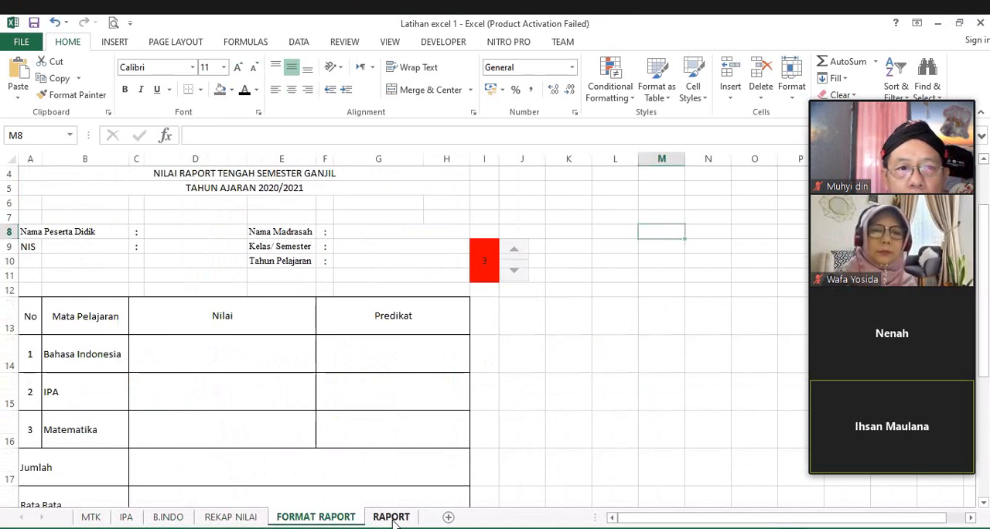
Step: Examine the filled report card on the RAPORT sheet, from the school letterhead to the signature area
click(392, 520)
scroll(440, 376, down, 1)
scroll(441, 376, up, 1)
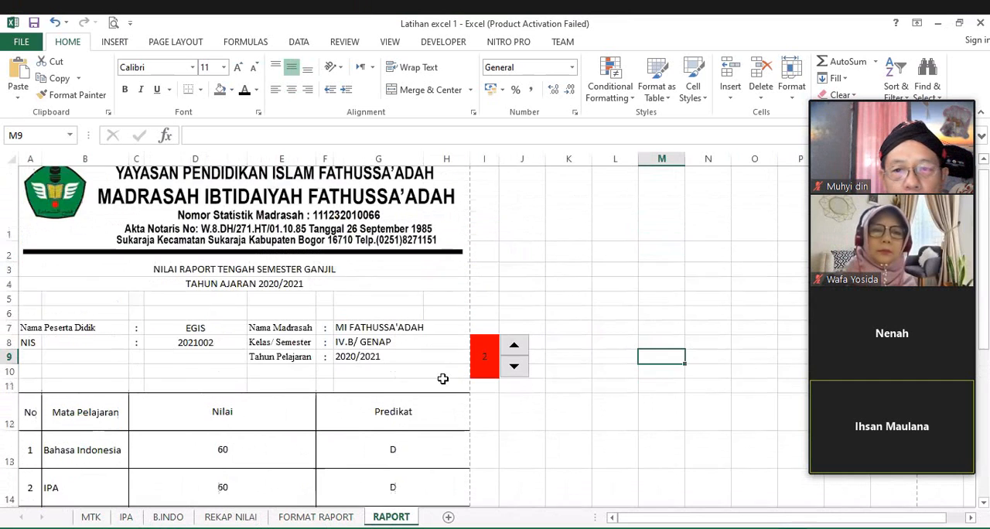
scroll(442, 378, down, 5)
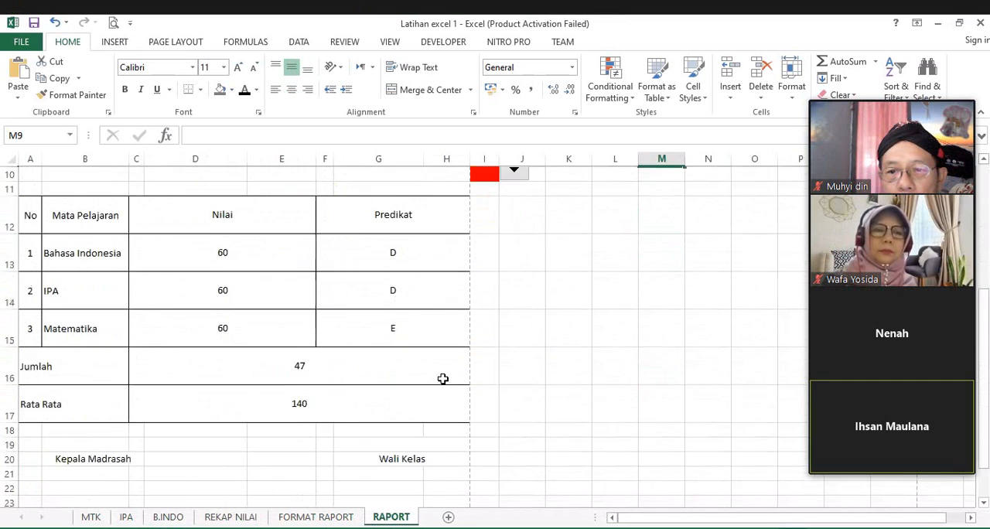
scroll(443, 378, up, 2)
scroll(442, 379, up, 2)
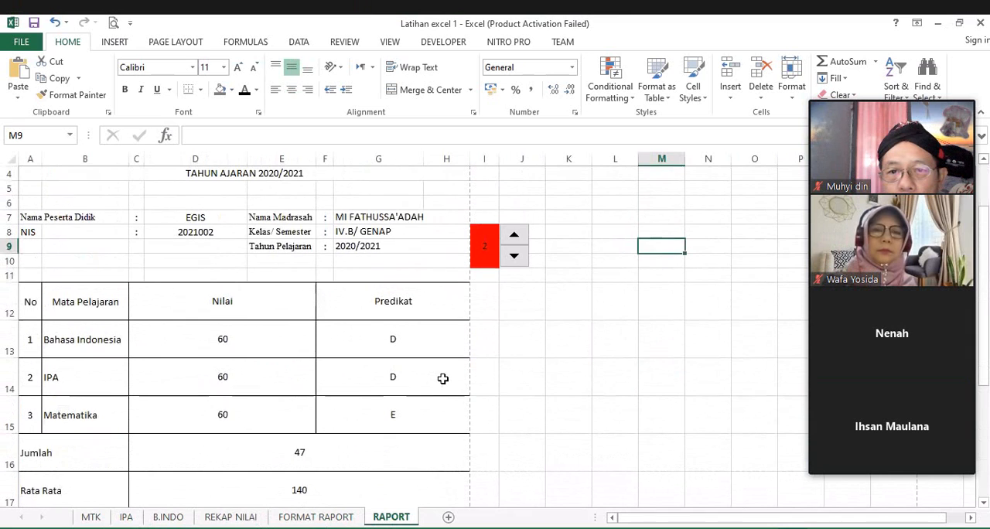
scroll(442, 378, up, 1)
scroll(242, 453, up, 1)
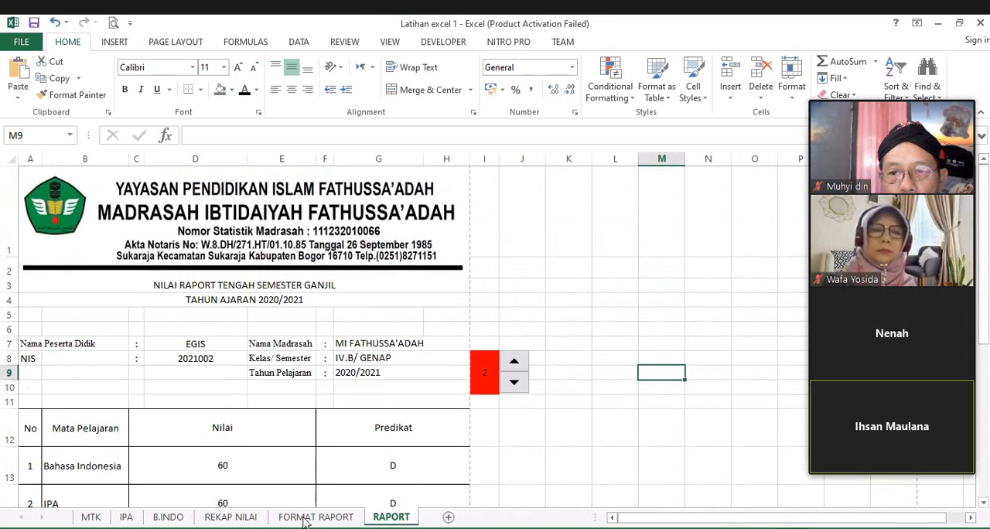
Step: Review the blank report template on the FORMAT RAPORT sheet and return to the REKAP NILAI summary
click(310, 517)
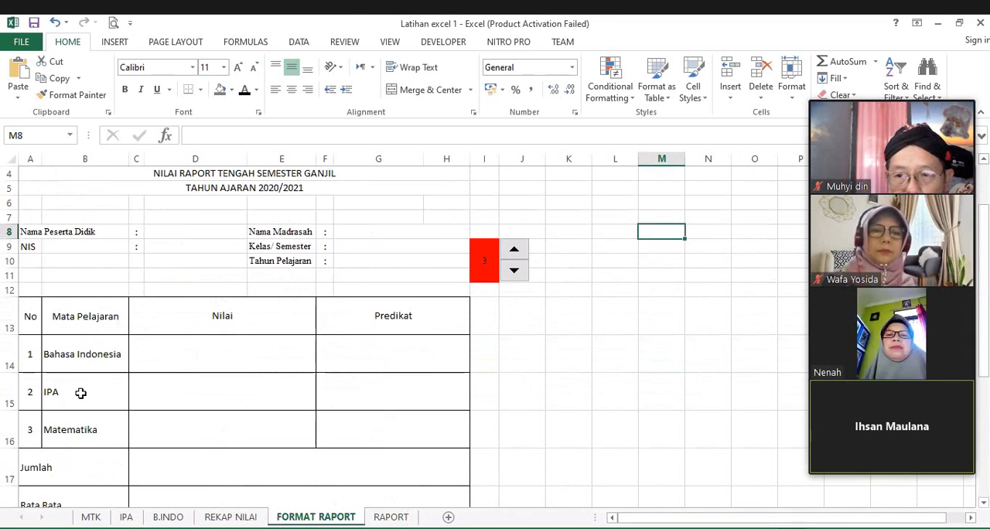
scroll(658, 520, down, 1)
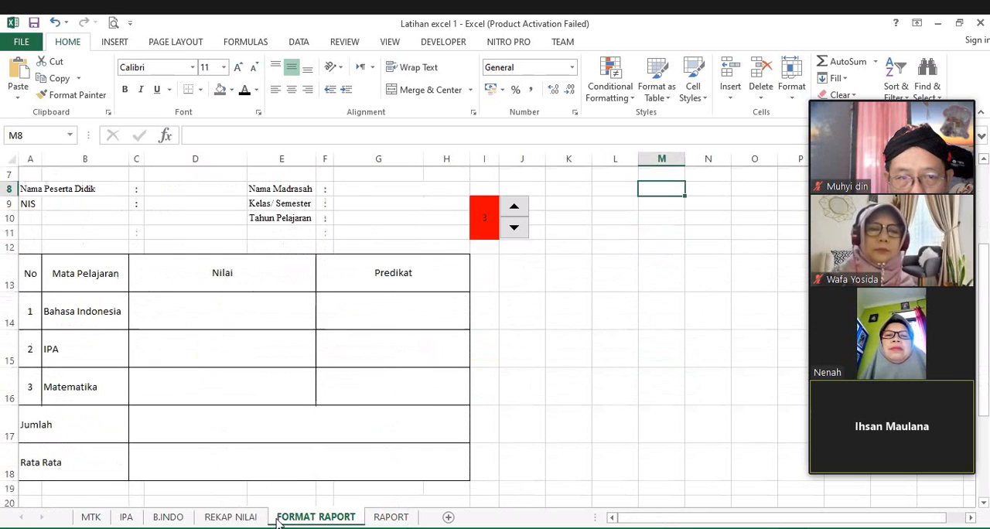
click(249, 517)
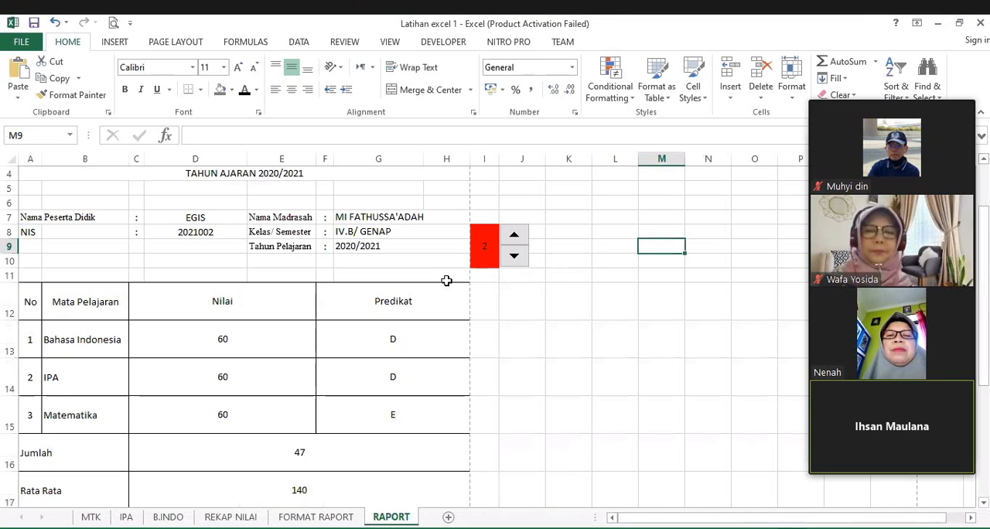
Step: On the RAPORT sheet, step the report card to student number 1 and on to student number 3
click(515, 258)
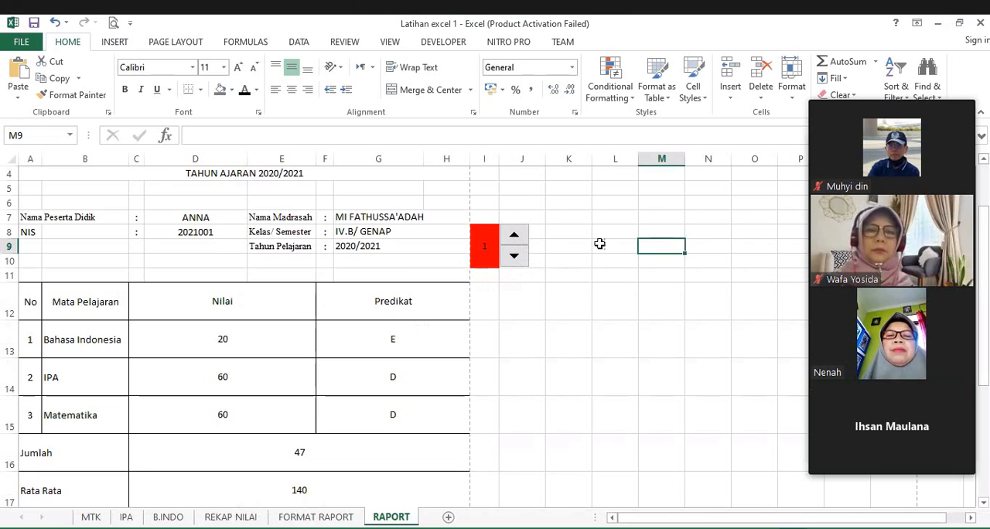
click(515, 235)
click(514, 234)
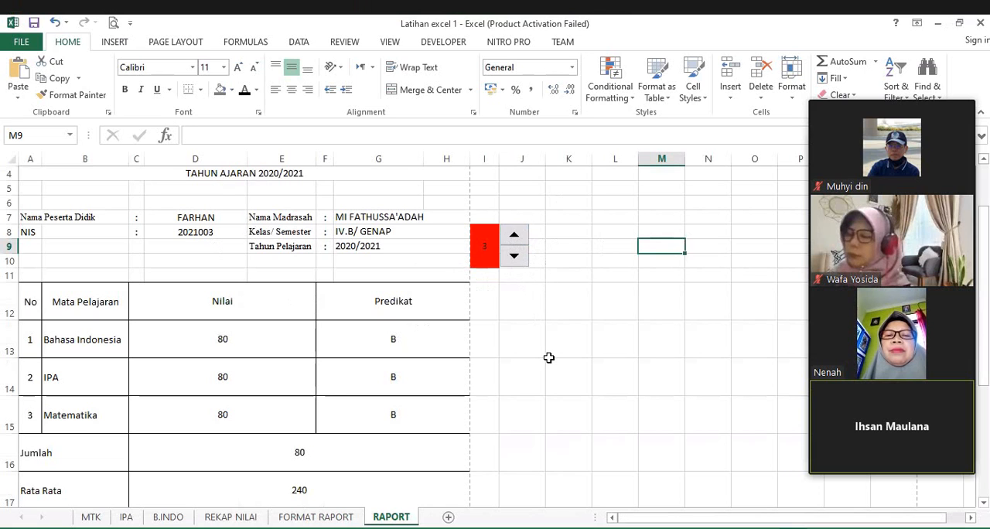
Step: Examine student number 3's report card, from the letterhead through the subject grades to the signature lines
scroll(548, 357, up, 1)
scroll(548, 358, down, 1)
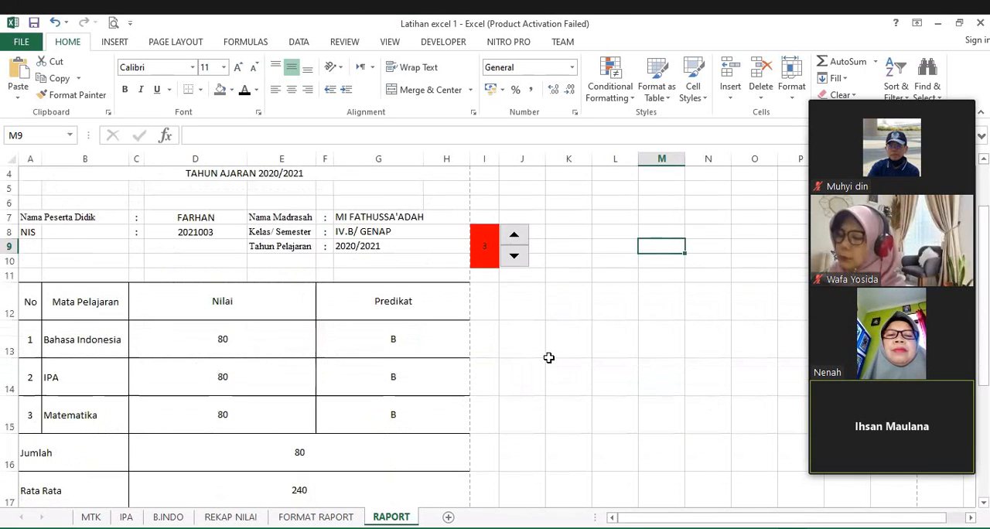
click(533, 312)
scroll(534, 313, up, 1)
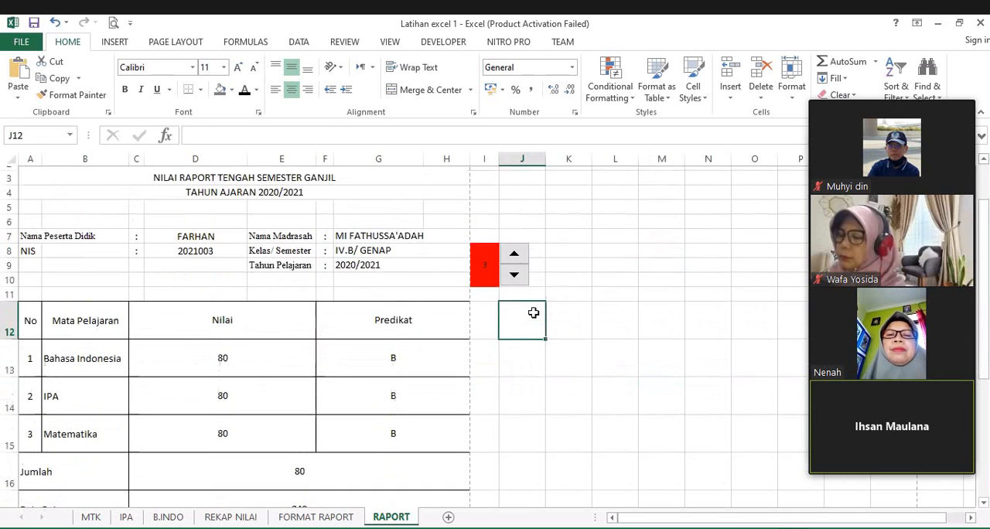
scroll(534, 313, up, 1)
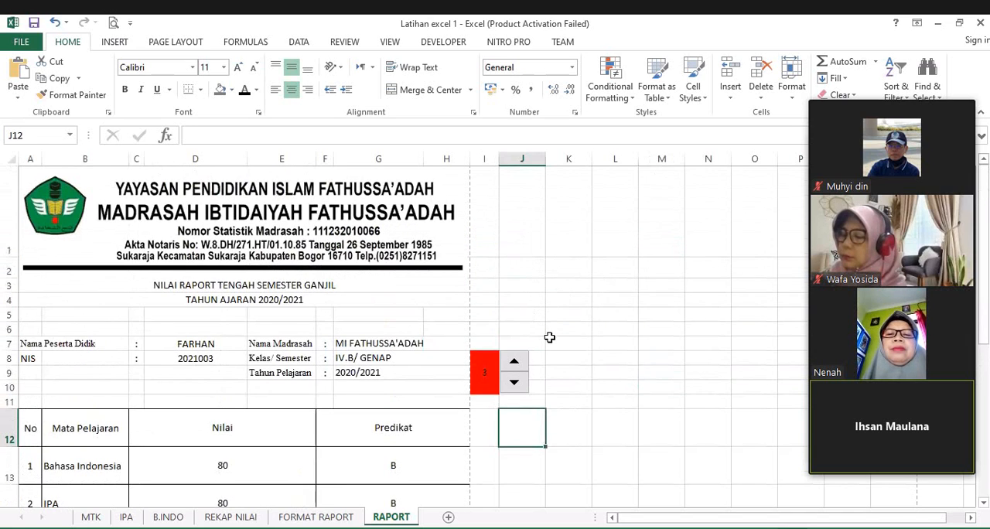
scroll(550, 338, down, 1)
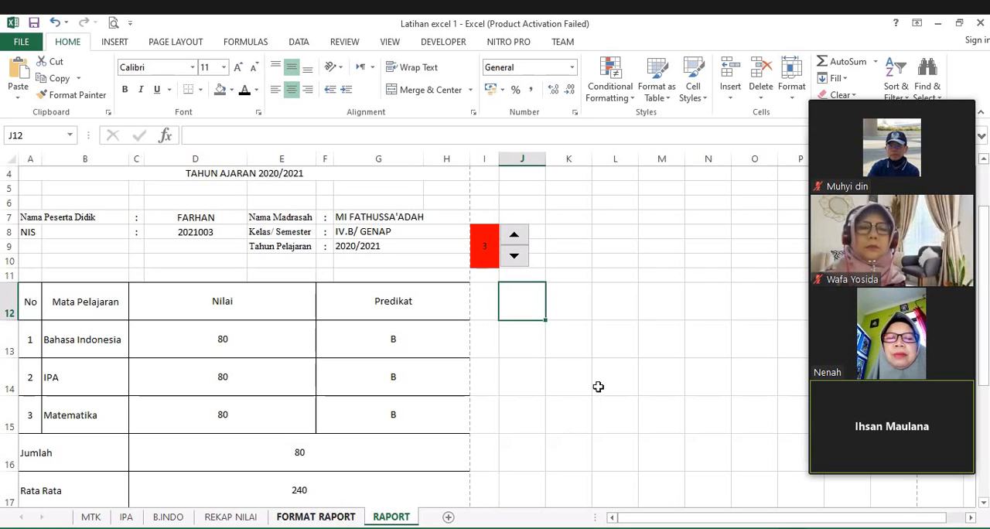
click(542, 365)
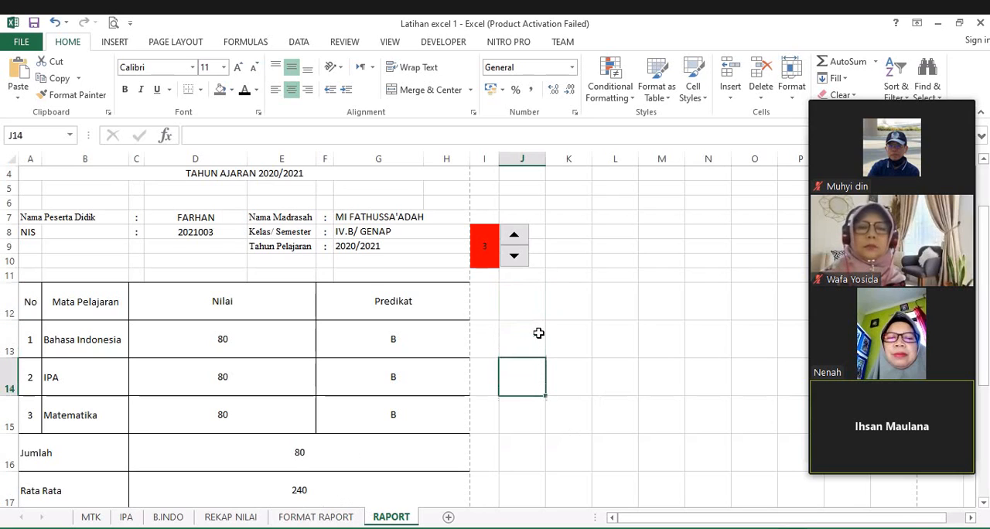
click(531, 308)
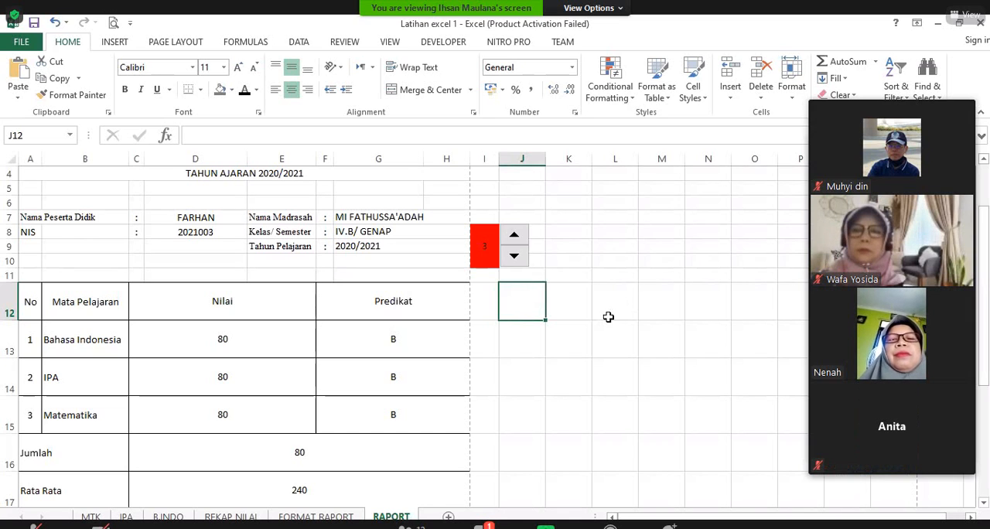
scroll(620, 336, down, 1)
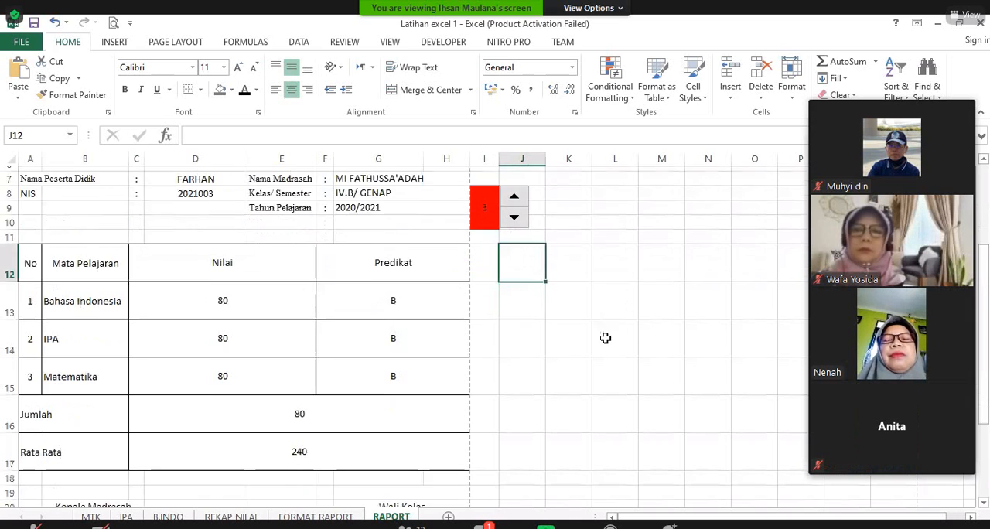
scroll(546, 353, down, 2)
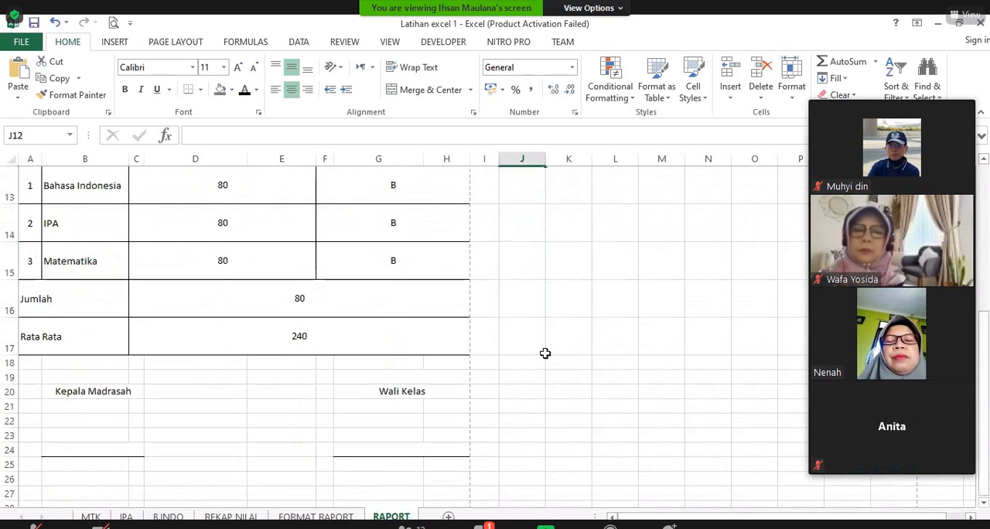
Step: Check student number 3's report card in the print preview and return to the RAPORT sheet
scroll(545, 353, up, 4)
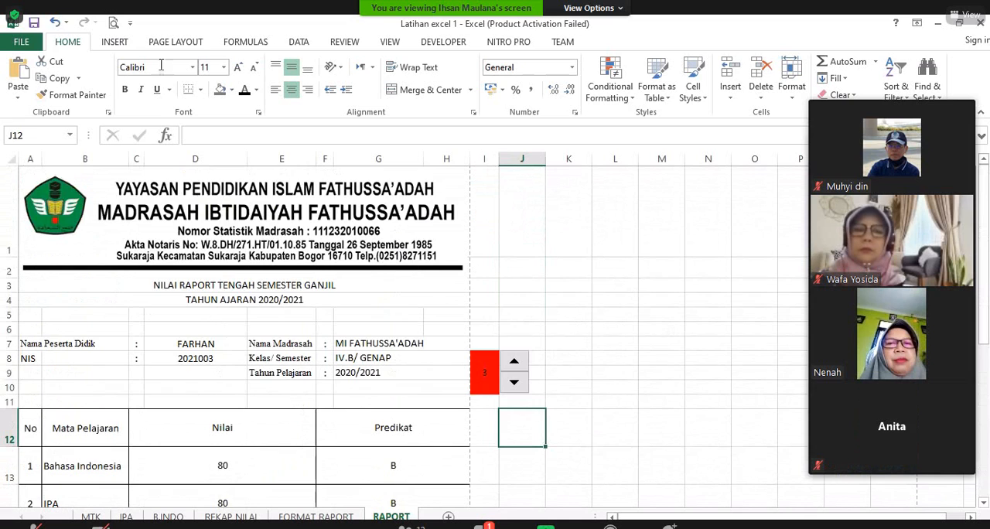
scroll(662, 341, down, 1)
click(113, 23)
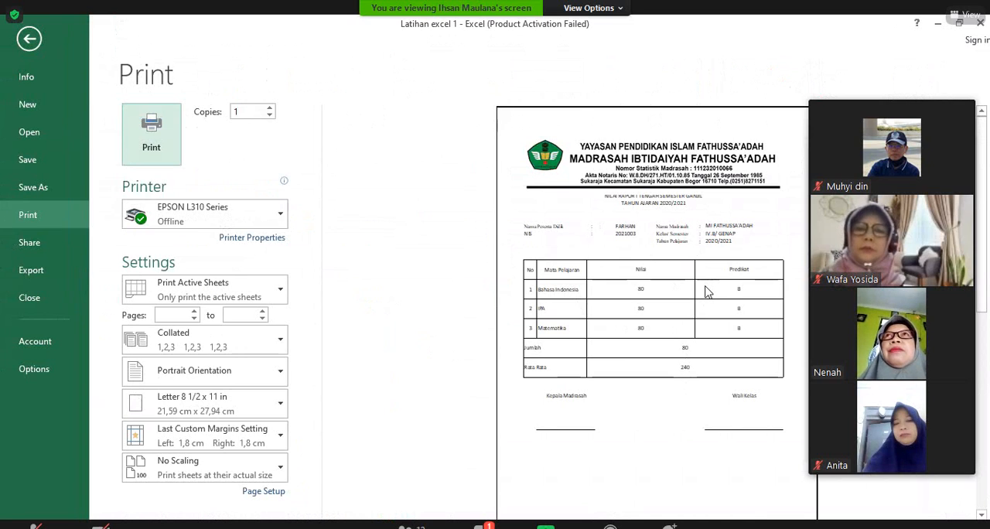
click(30, 39)
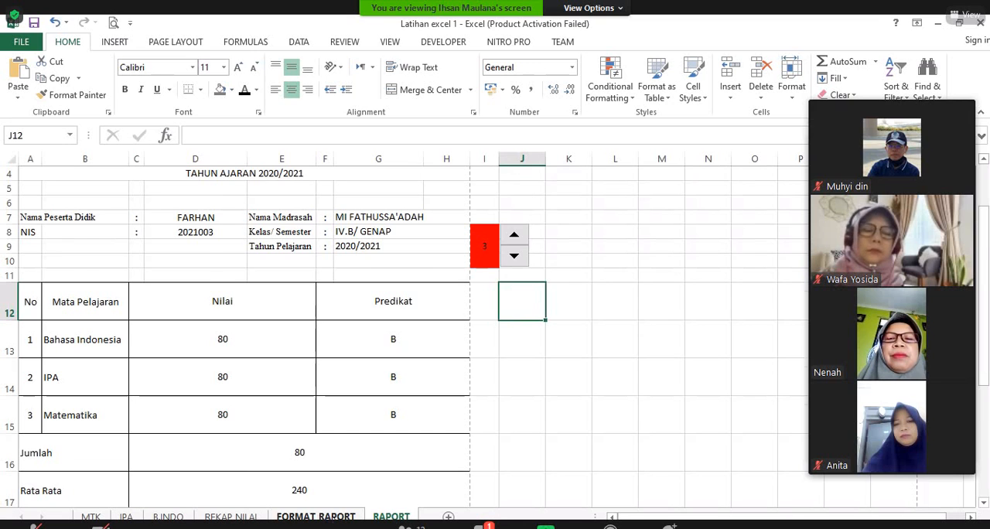
Step: Look over the class grade summary on the REKAP NILAI sheet and return to the RAPORT sheet
click(316, 516)
click(231, 516)
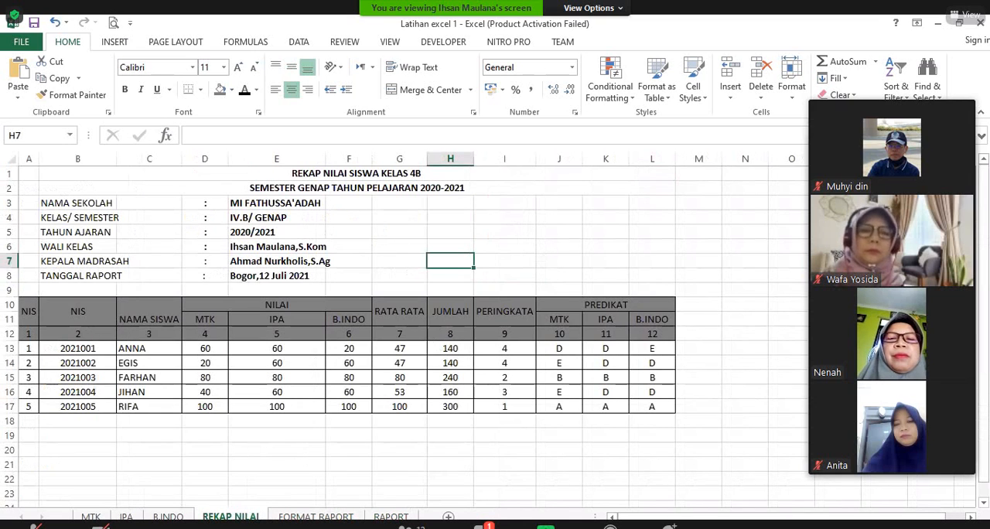
click(391, 516)
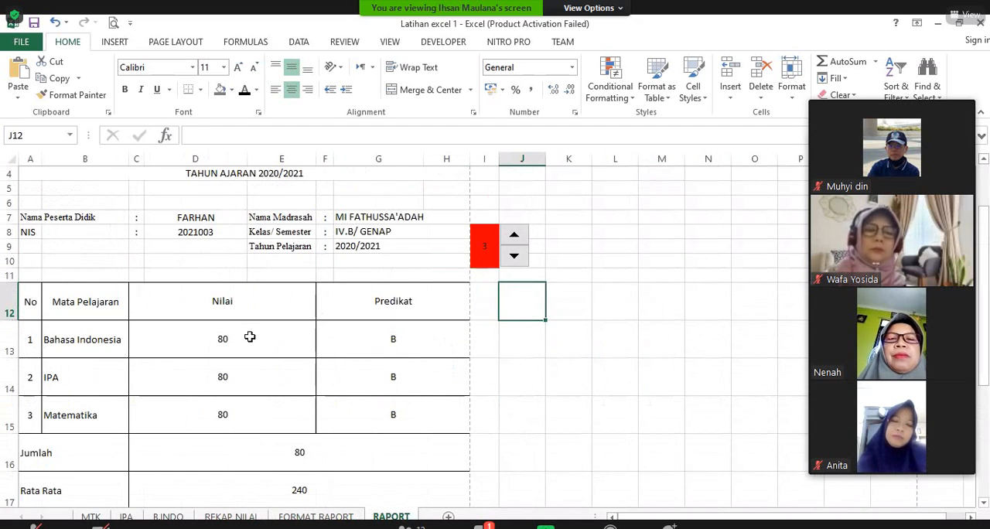
Step: Review student number 3's report card and step it back to student number 1
scroll(261, 266, up, 1)
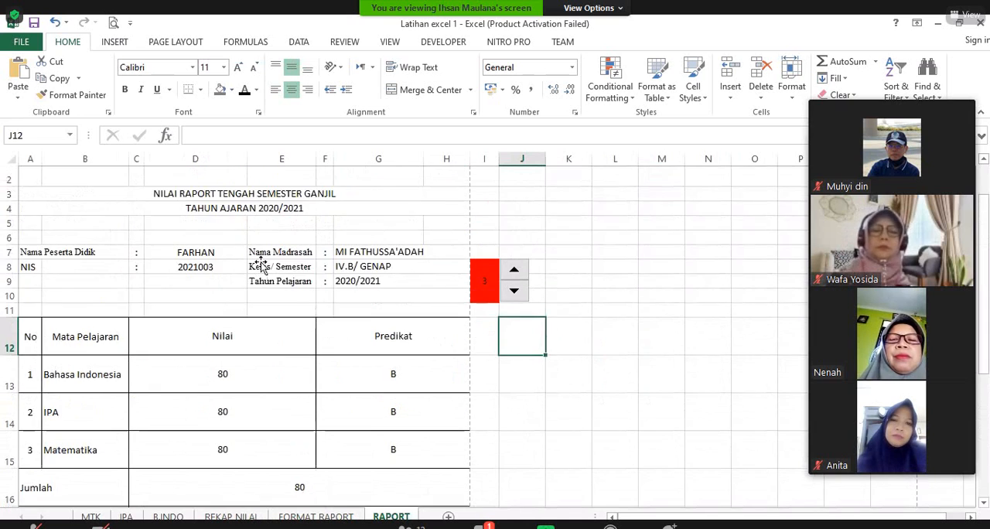
scroll(260, 266, down, 2)
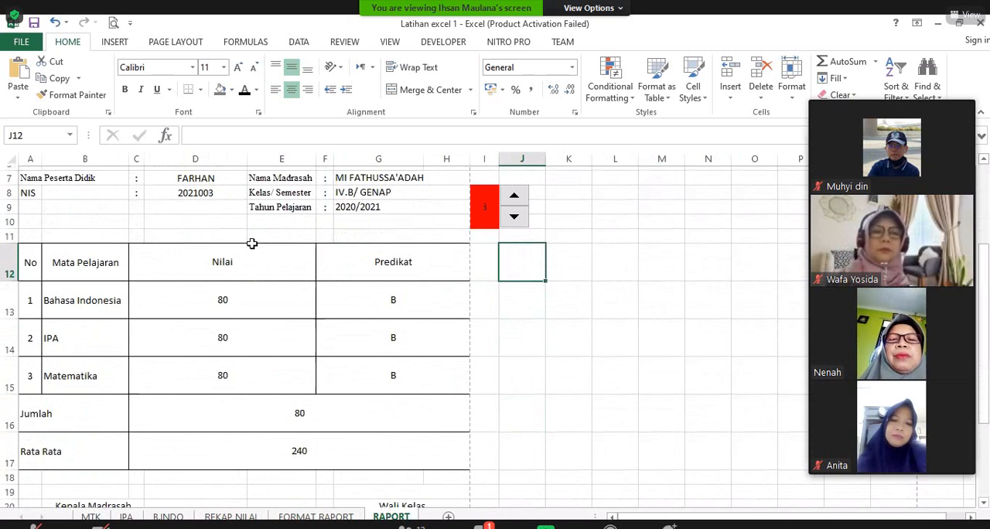
scroll(252, 244, up, 1)
click(513, 258)
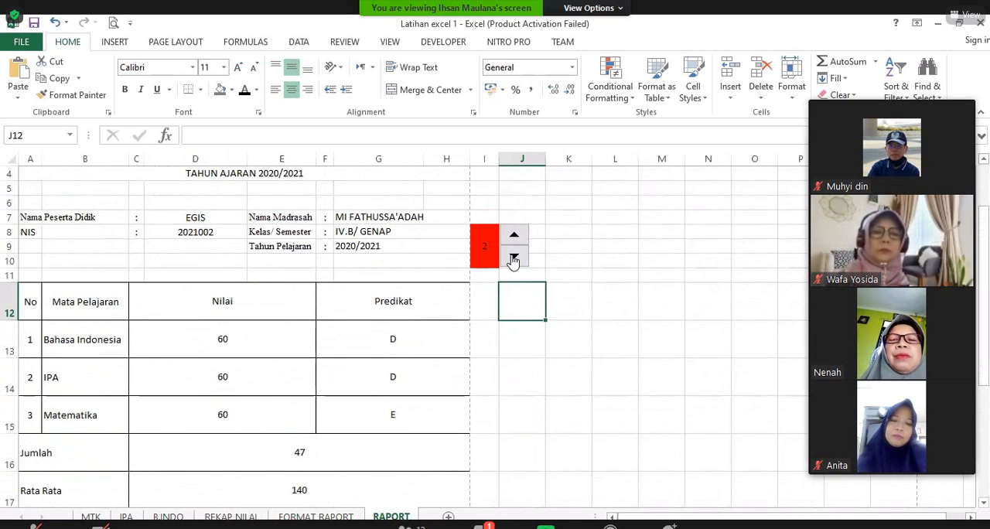
click(514, 258)
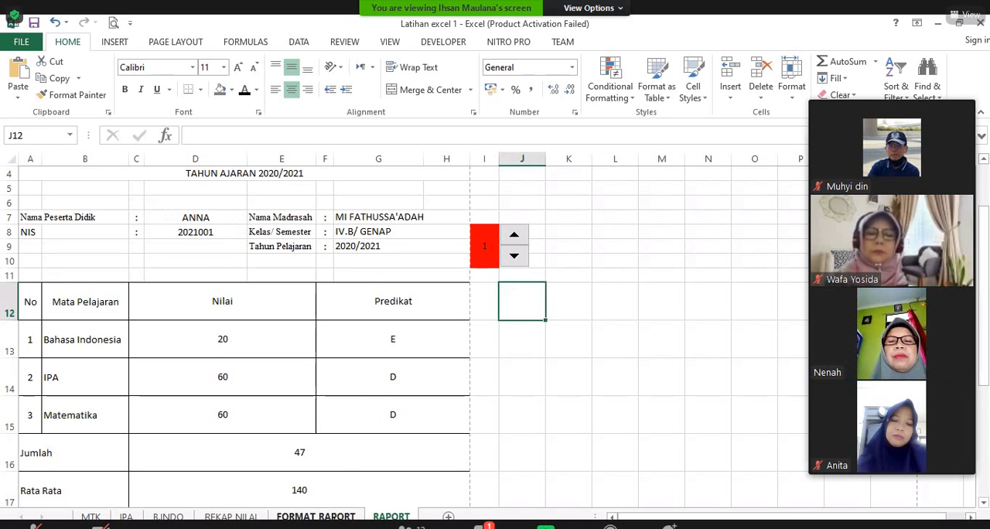
Step: Review the blank report template on the FORMAT RAPORT sheet, from the letterhead to the Rata Rata row
click(315, 516)
scroll(343, 411, up, 3)
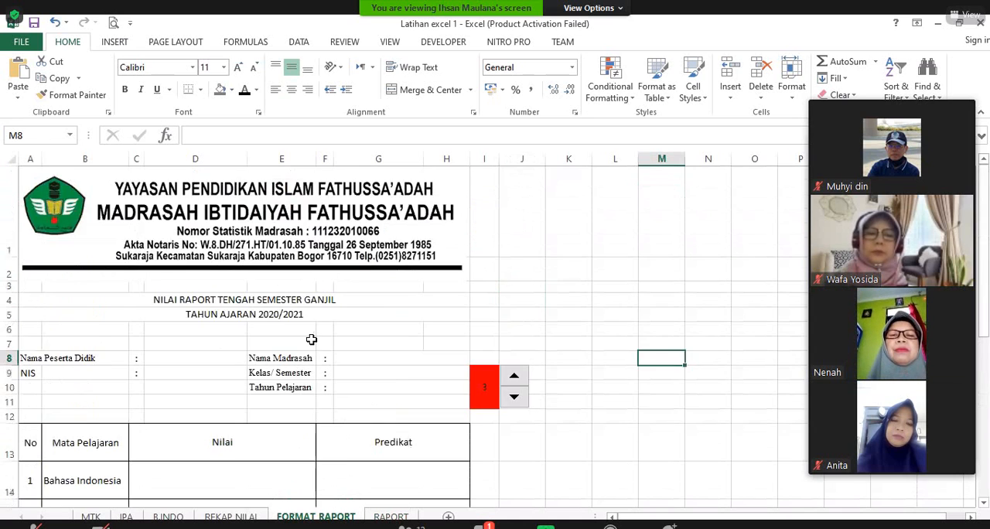
scroll(237, 294, down, 2)
scroll(225, 305, up, 1)
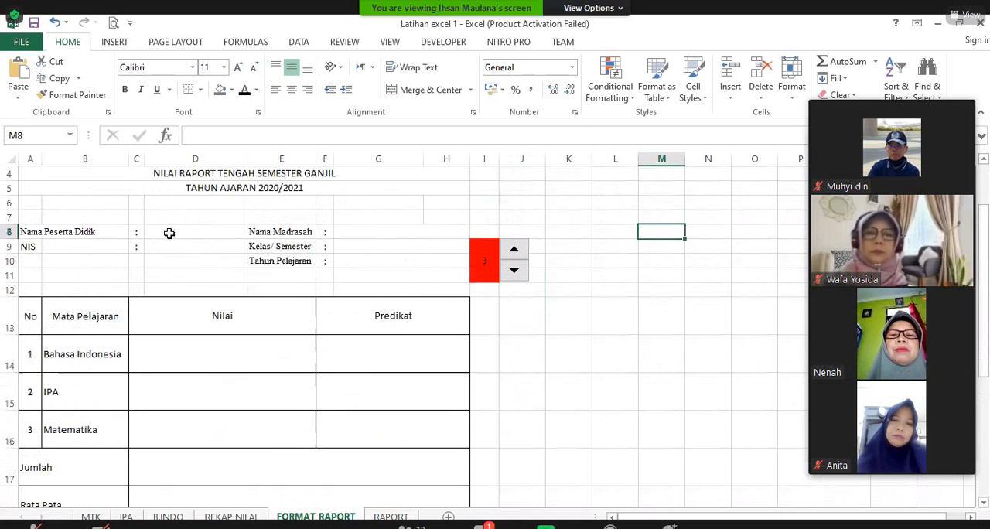
scroll(433, 317, down, 1)
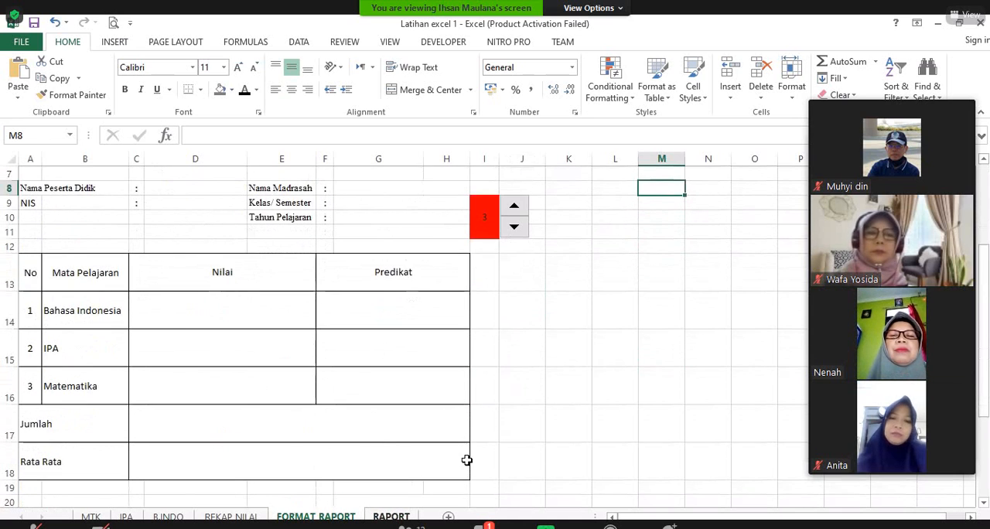
click(660, 265)
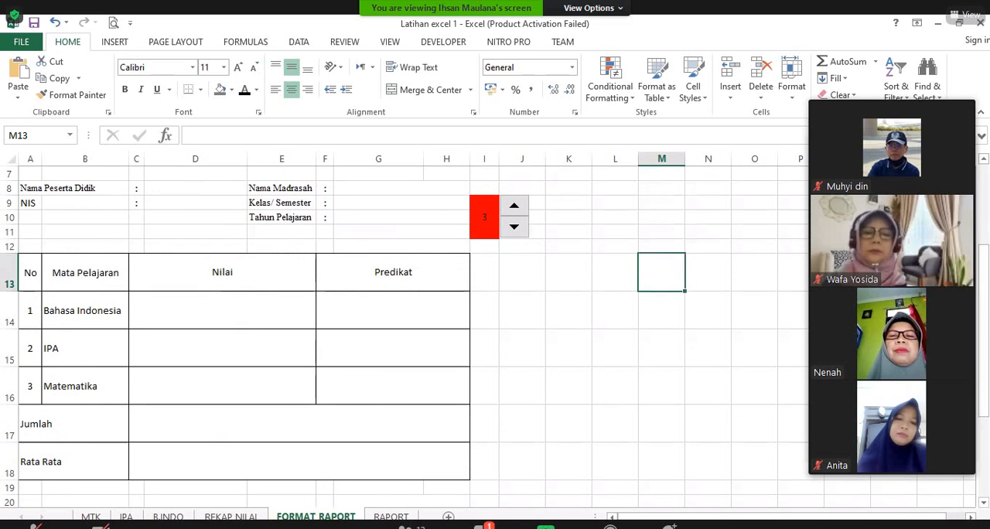
Step: Examine the mathematics answer key, student answers and score table on the MTK sheet
click(542, 421)
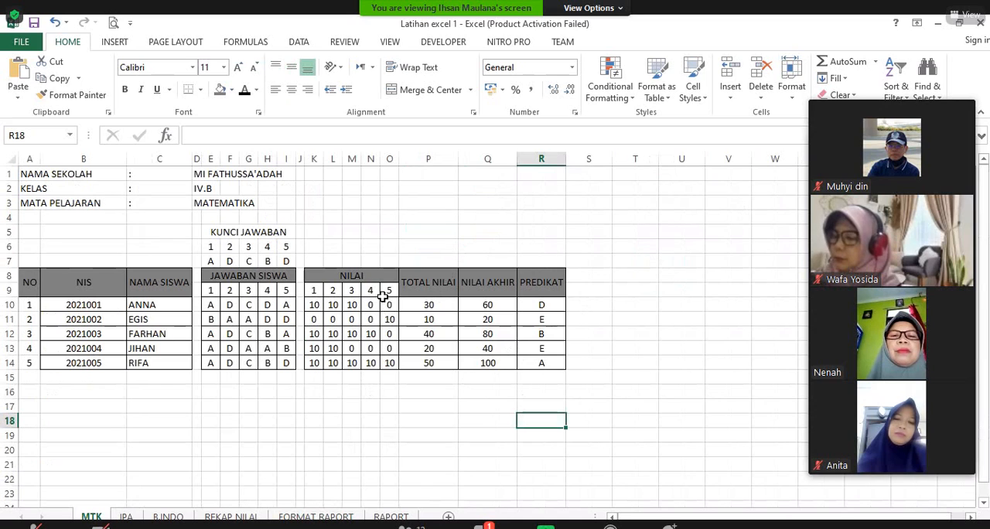
click(387, 392)
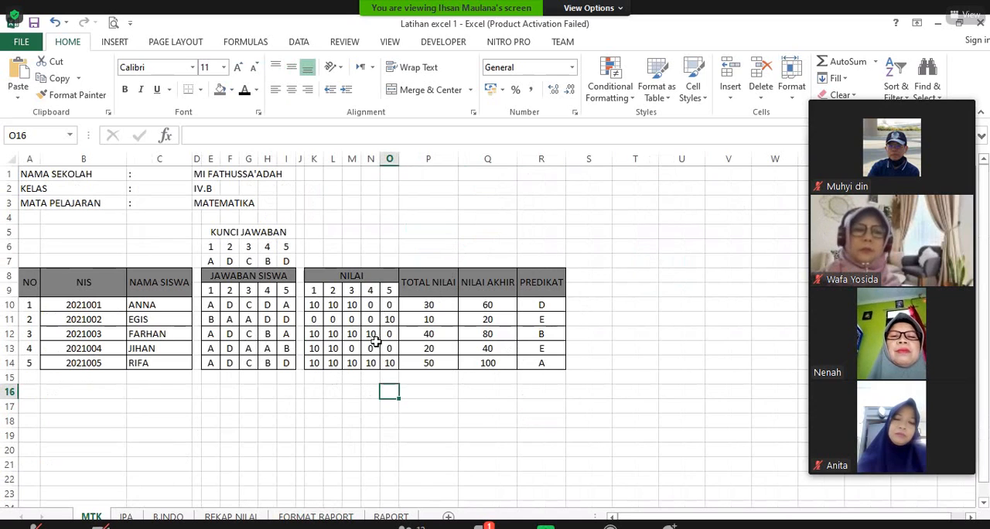
click(711, 259)
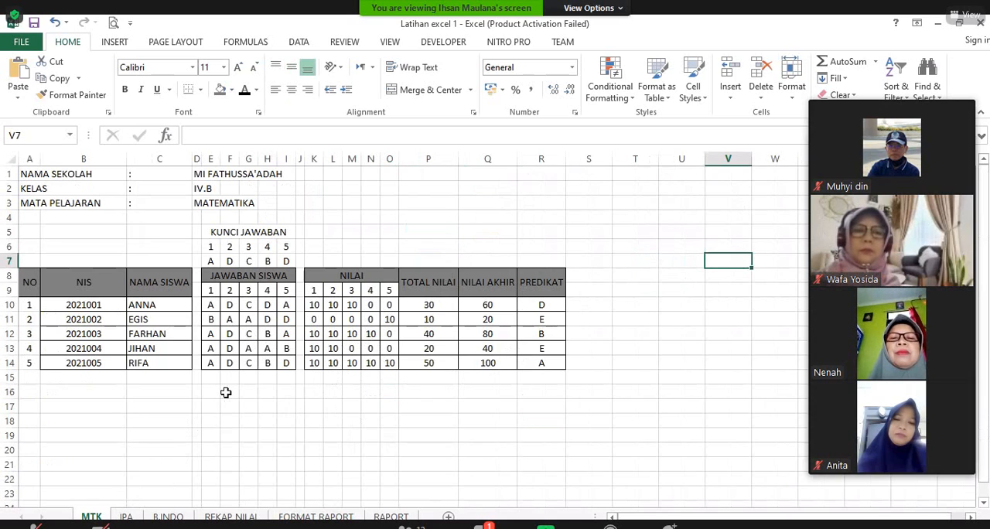
click(409, 419)
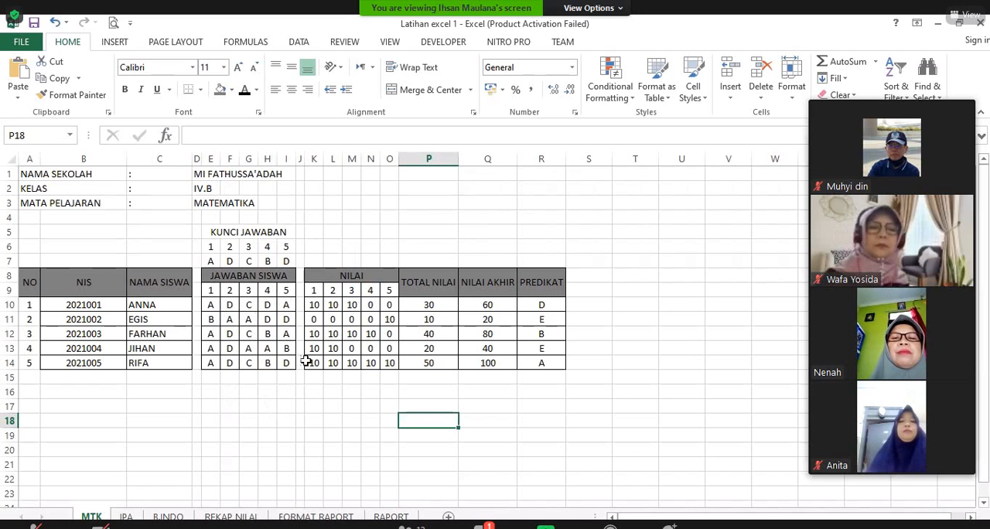
Step: Clear the per-question NILAI scores in K10:O14 on the MTK sheet
drag(315, 304, 410, 363)
click(393, 363)
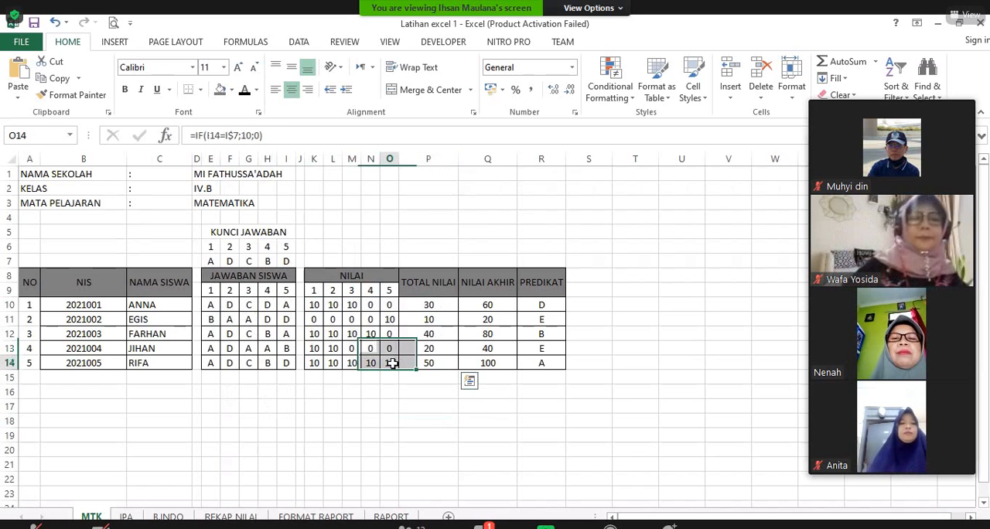
drag(315, 304, 394, 364)
key(Delete)
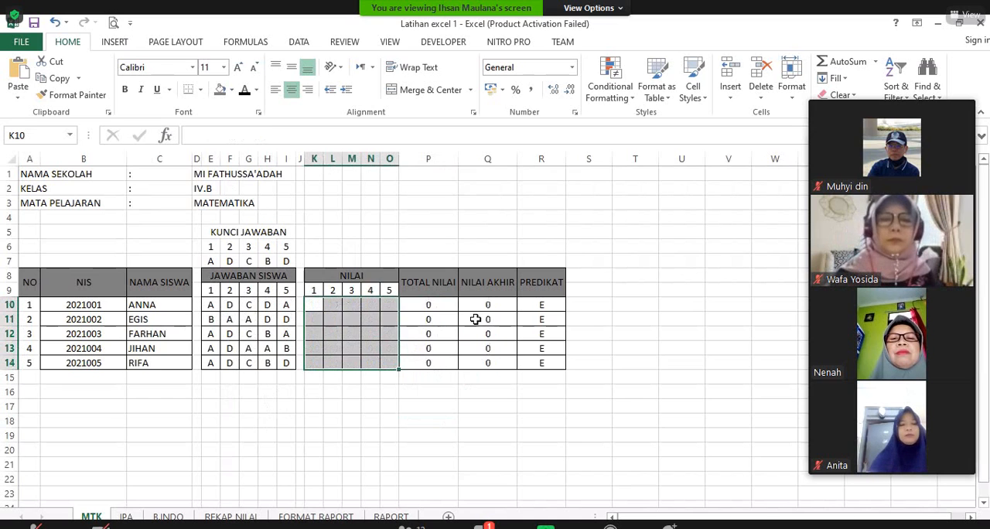
Step: Clear the PREDIKAT, TOTAL NILAI and NILAI AKHIR formulas in rows 10 to 14 of the MTK sheet
drag(547, 302, 544, 362)
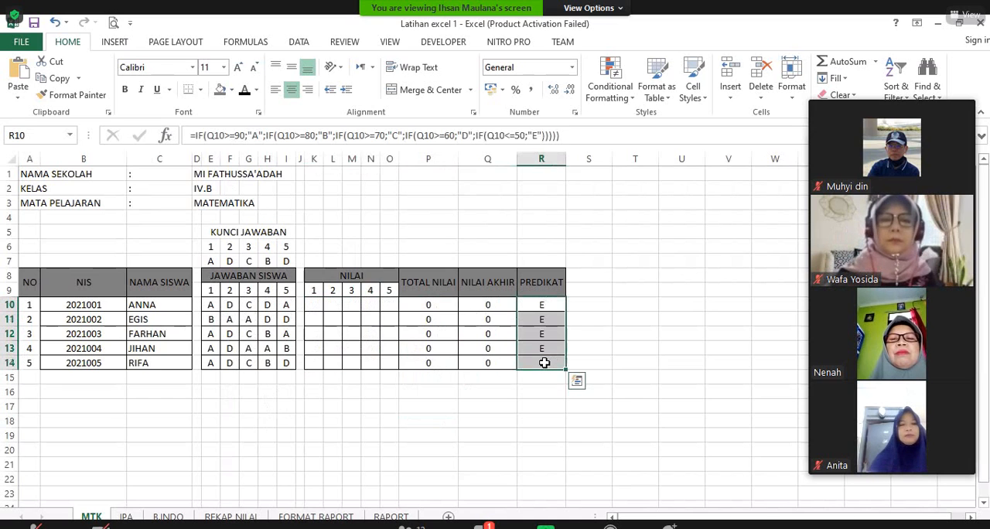
key(Delete)
click(497, 378)
drag(440, 309, 440, 362)
key(Delete)
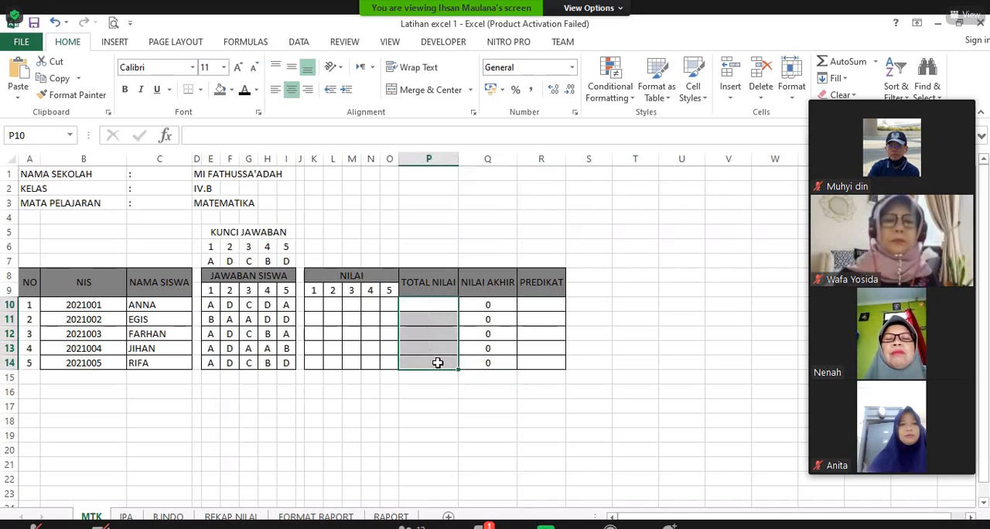
drag(489, 304, 501, 361)
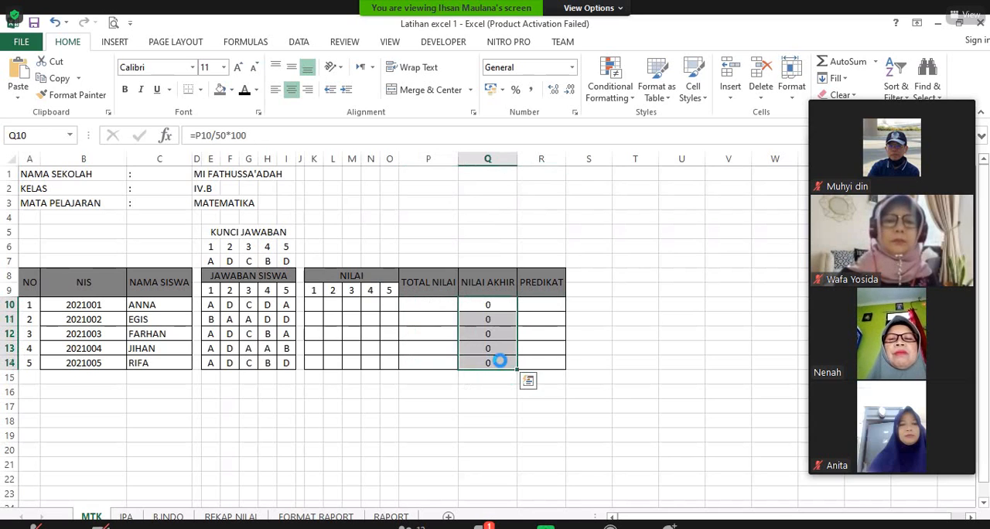
key(Delete)
click(488, 407)
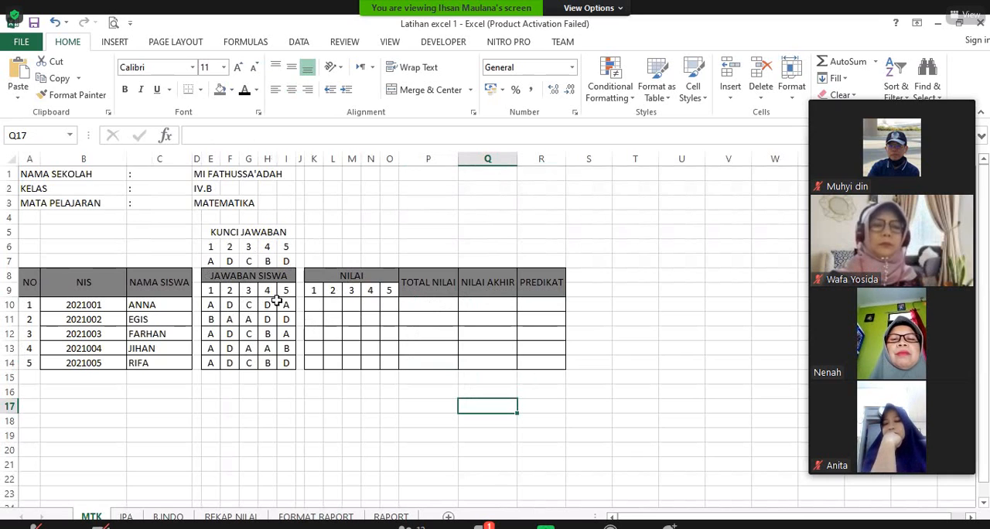
Step: Begin an IF formula in K10 testing whether the first student's answer E10 equals the key cell E$7, with its row locked
click(318, 305)
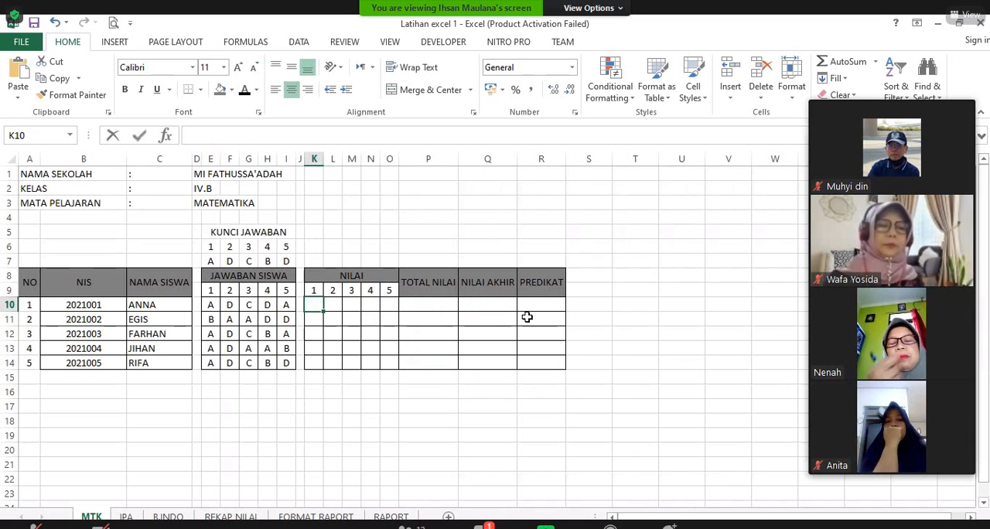
text(=)
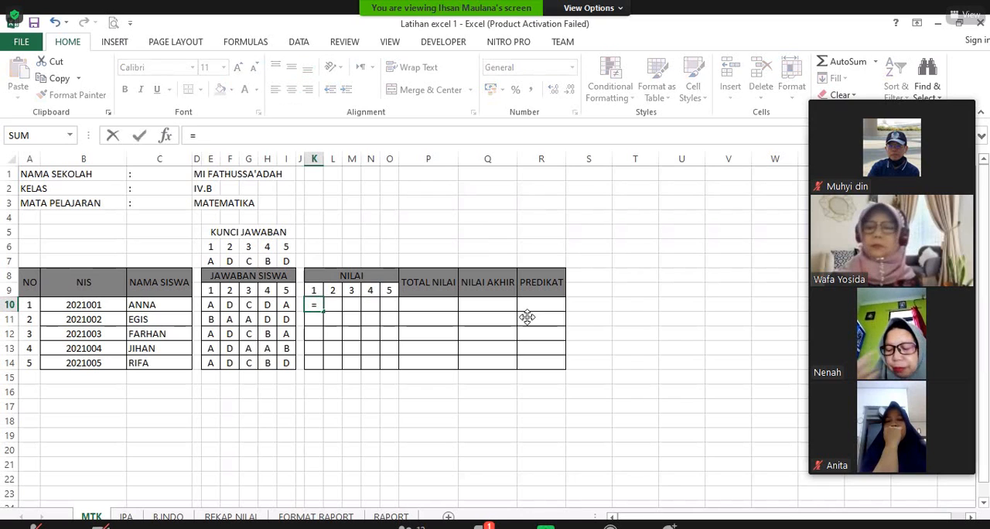
text(if)
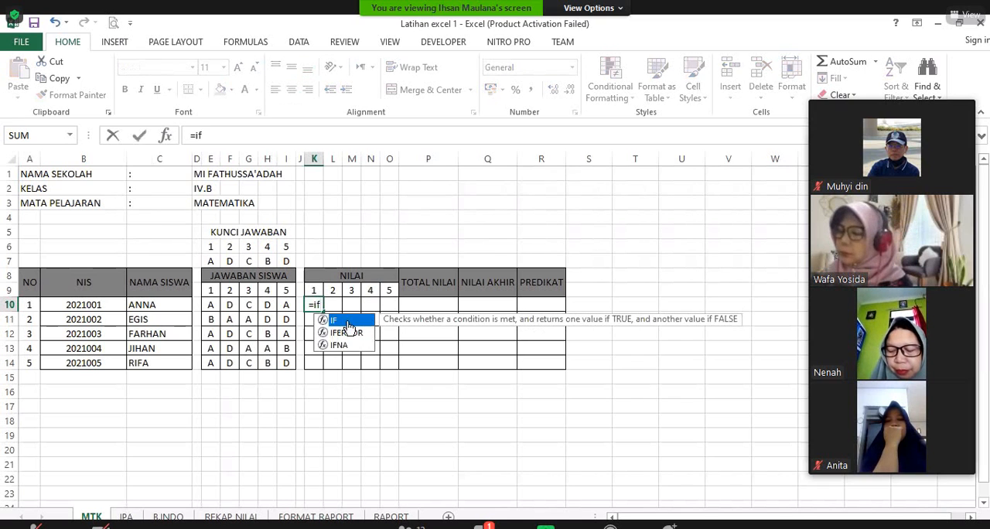
key(Tab)
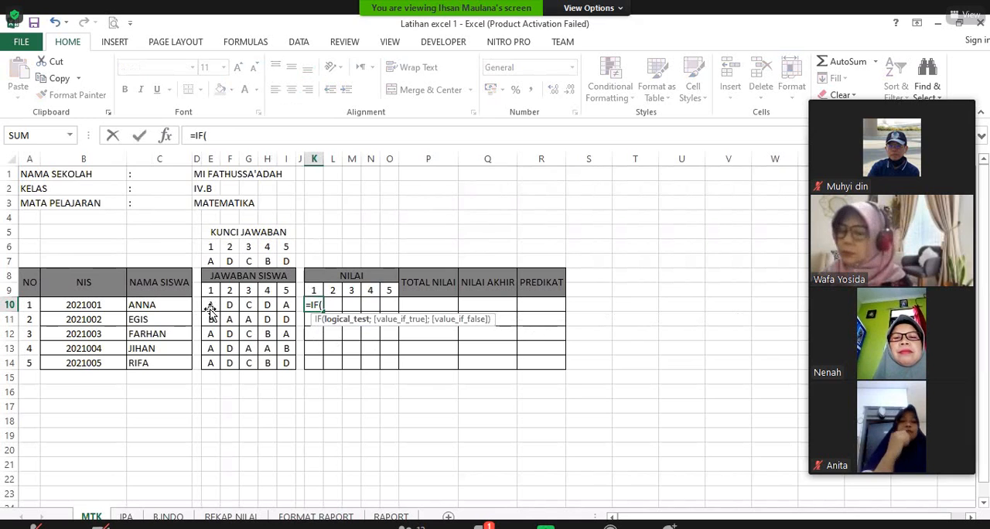
click(210, 309)
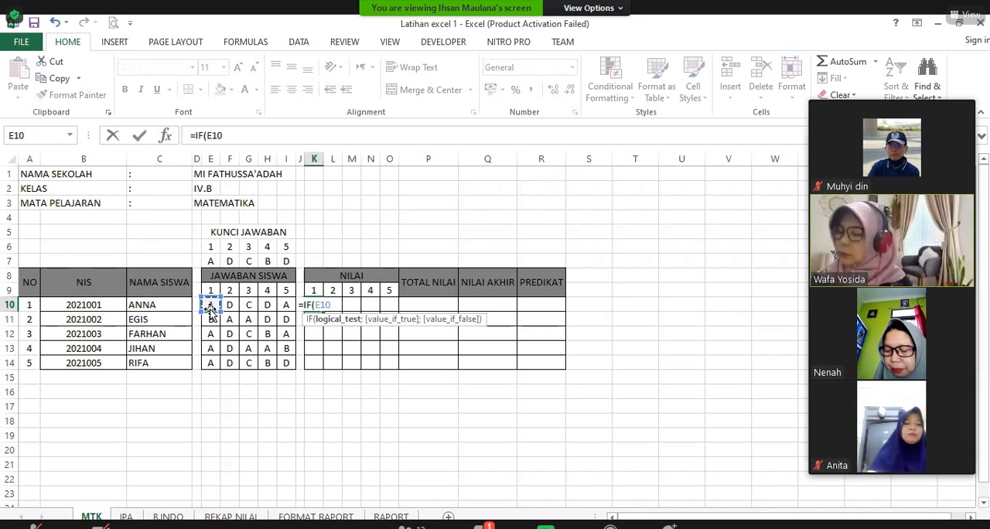
text(=)
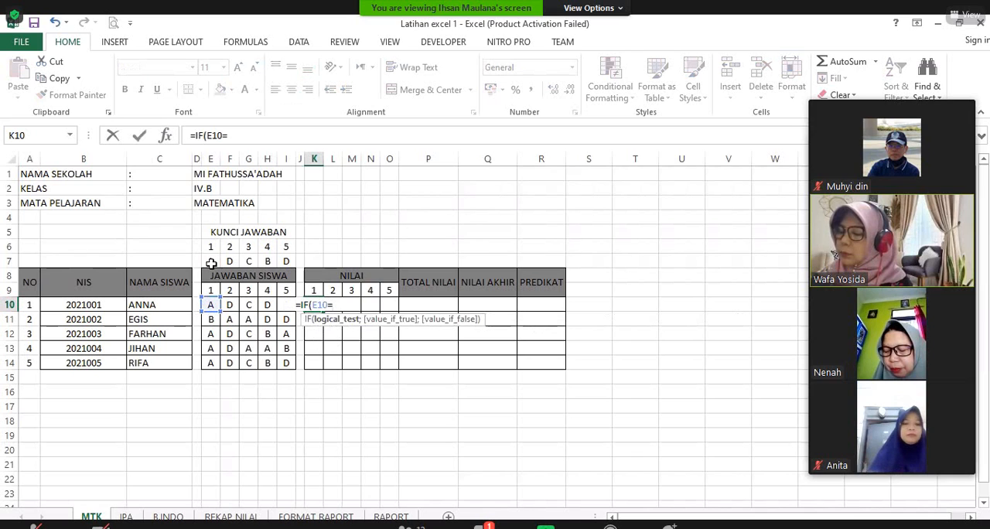
click(209, 263)
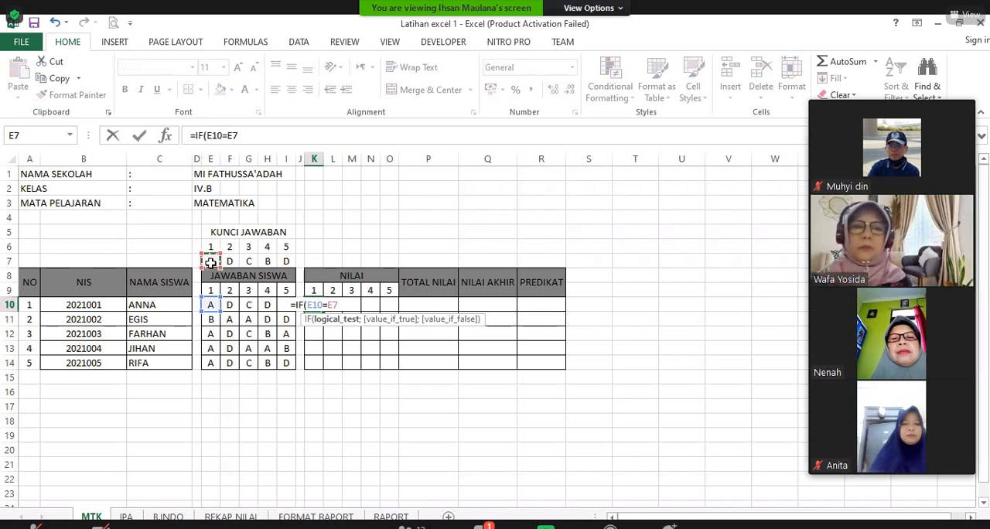
key(F4)
key(F4)
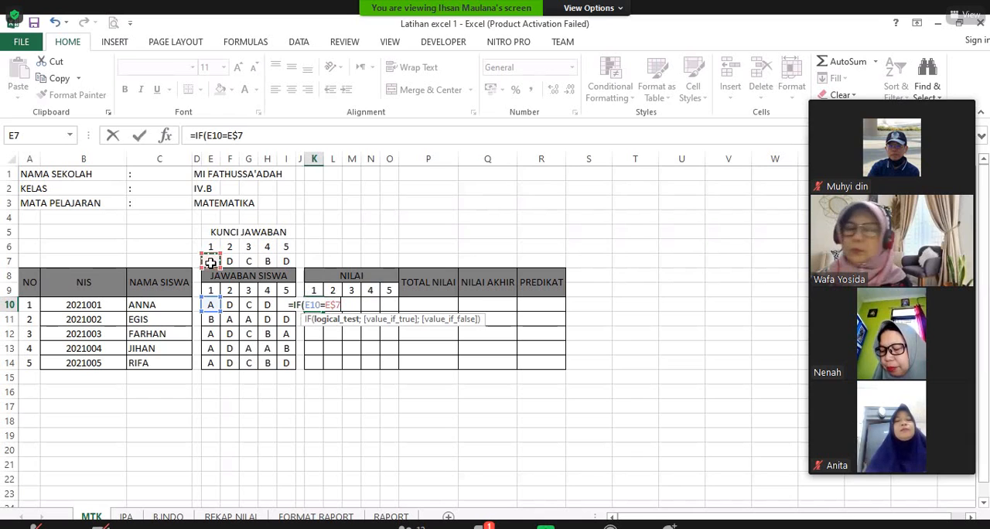
Step: Complete the IF formula in K10 so a matching answer scores 10 and a wrong one scores 0
text(;)
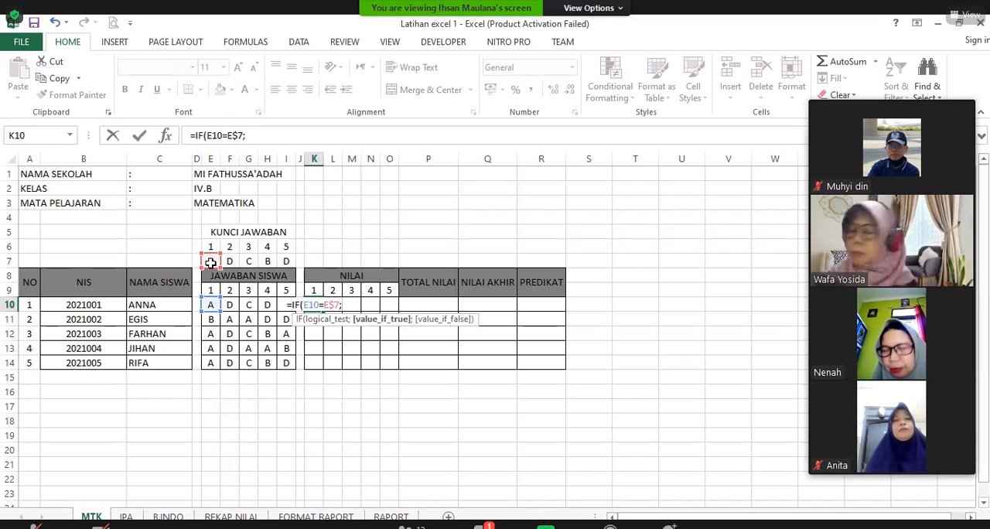
text(10)
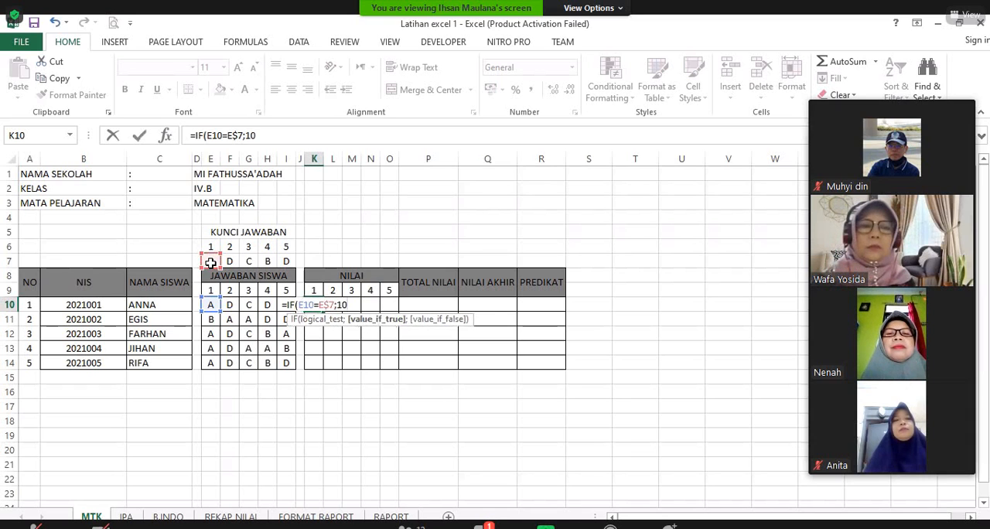
text(;)
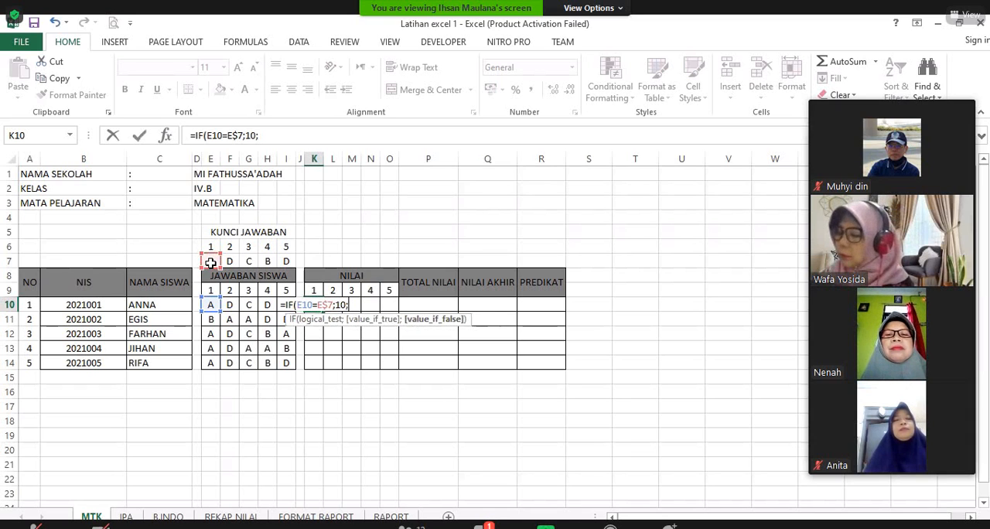
text(0))
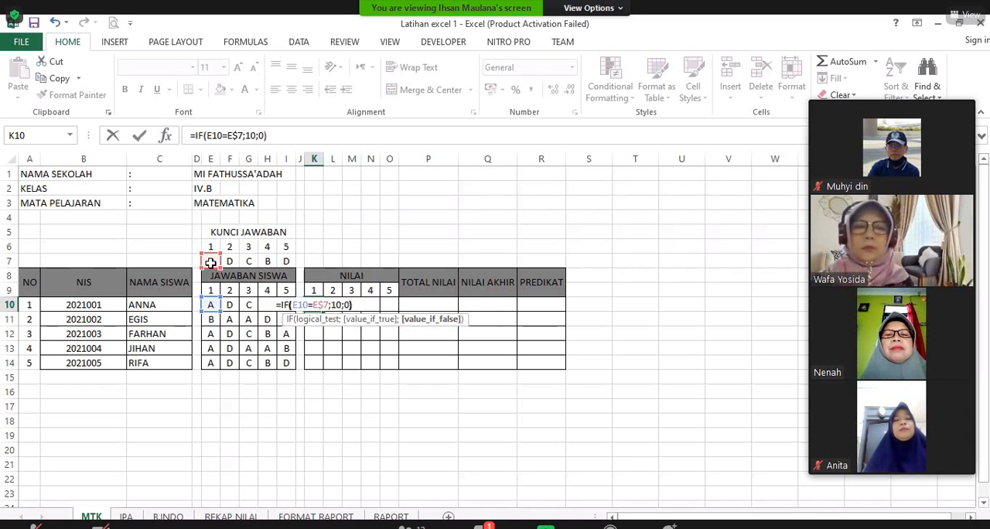
key(Return)
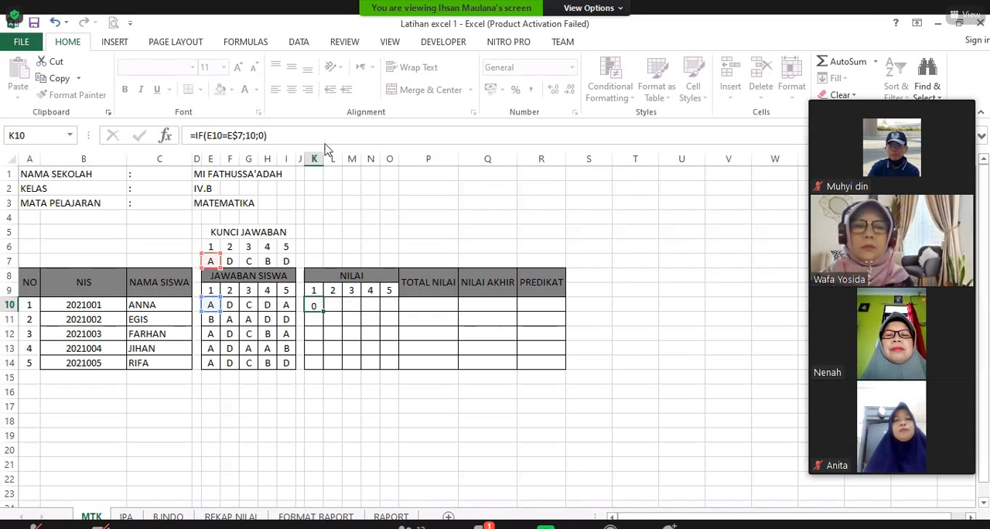
Step: Fill the K10 scoring formula across all five questions and down all five students, through O14
click(316, 306)
drag(334, 312, 405, 368)
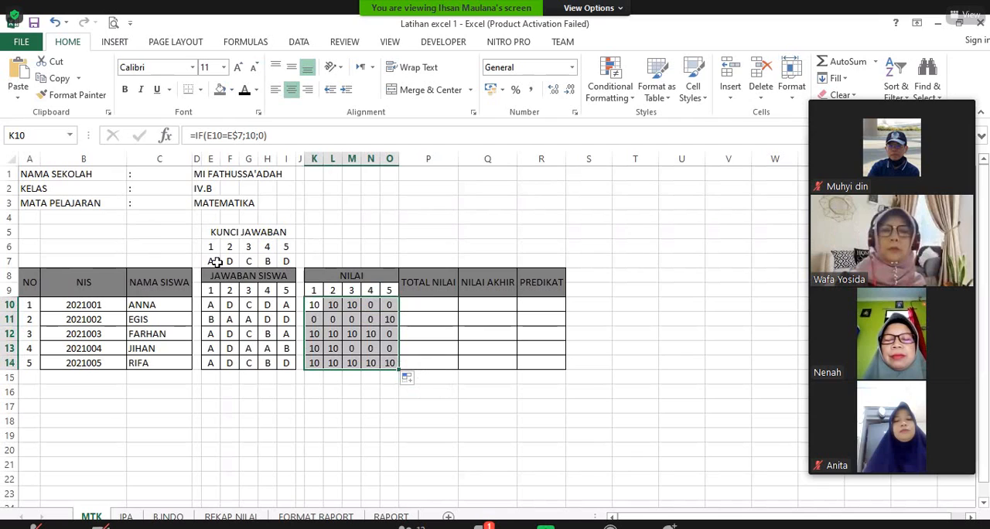
click(487, 406)
Step: Total the first student's scores K10:O10 with SUM in P10 and fill the formula down to P14
click(429, 304)
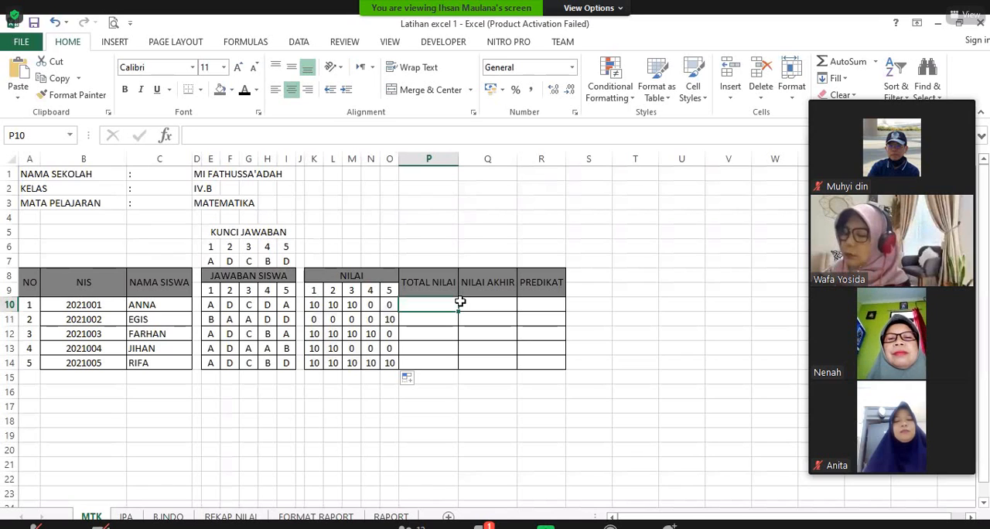
text(=)
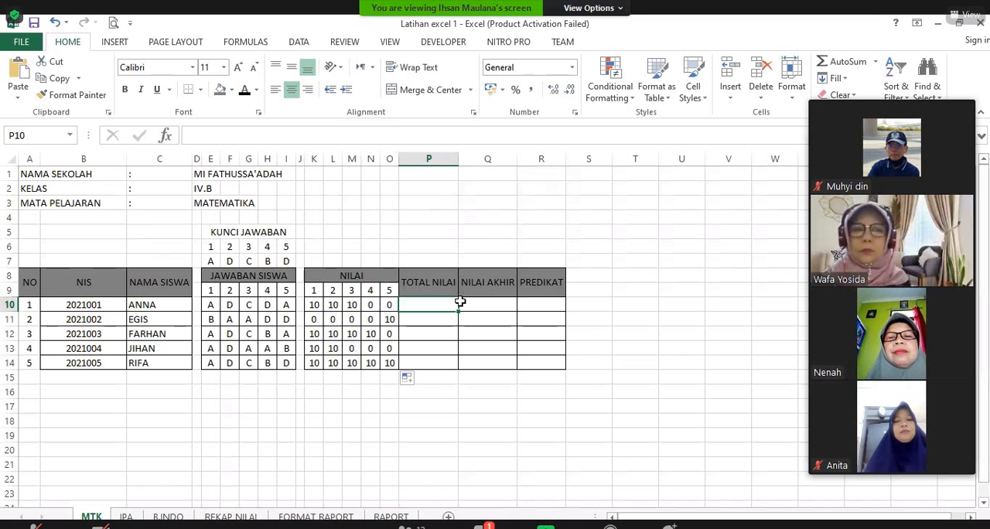
text(sum)
key(Tab)
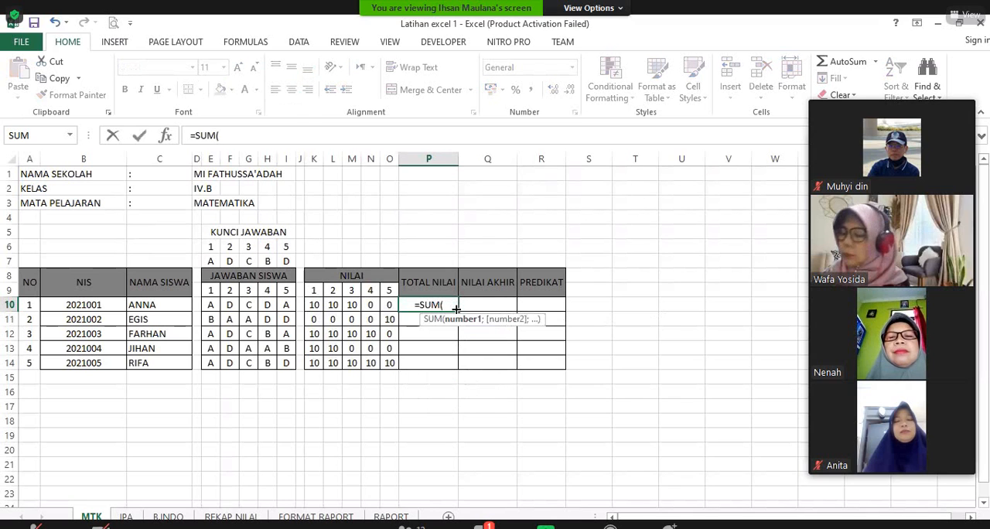
drag(314, 305, 389, 304)
key(Return)
click(430, 305)
drag(458, 311, 463, 362)
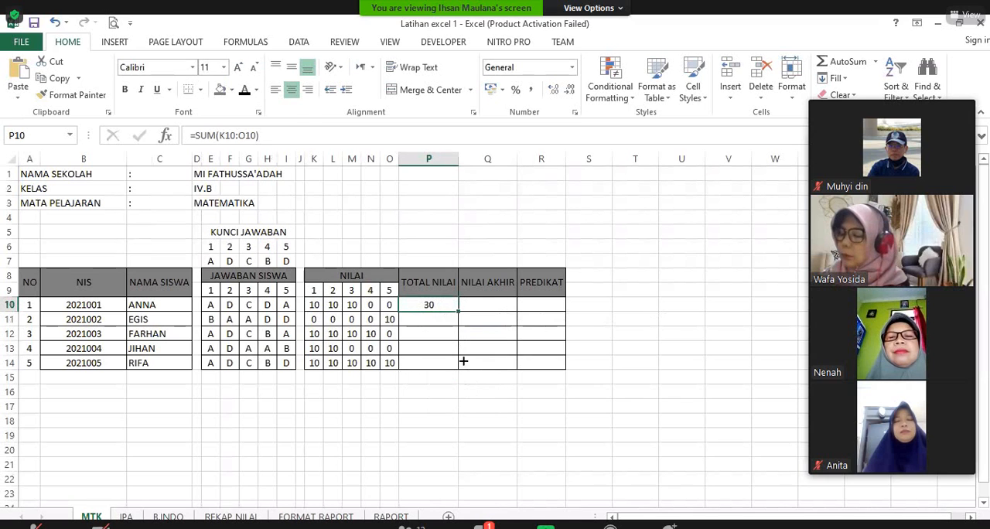
Step: Calculate NILAI AKHIR in Q10 with =P10/50*100 and fill the formula down to Q14
click(494, 303)
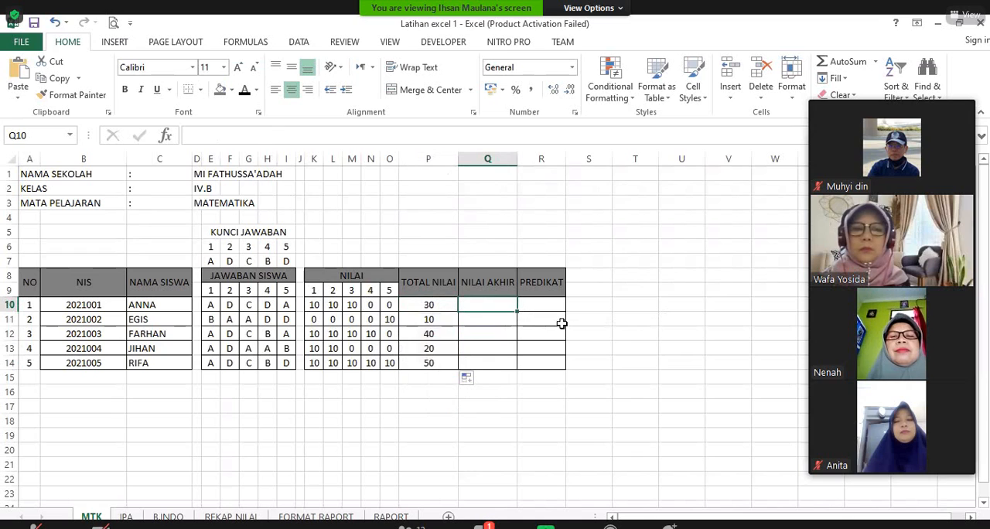
text(=)
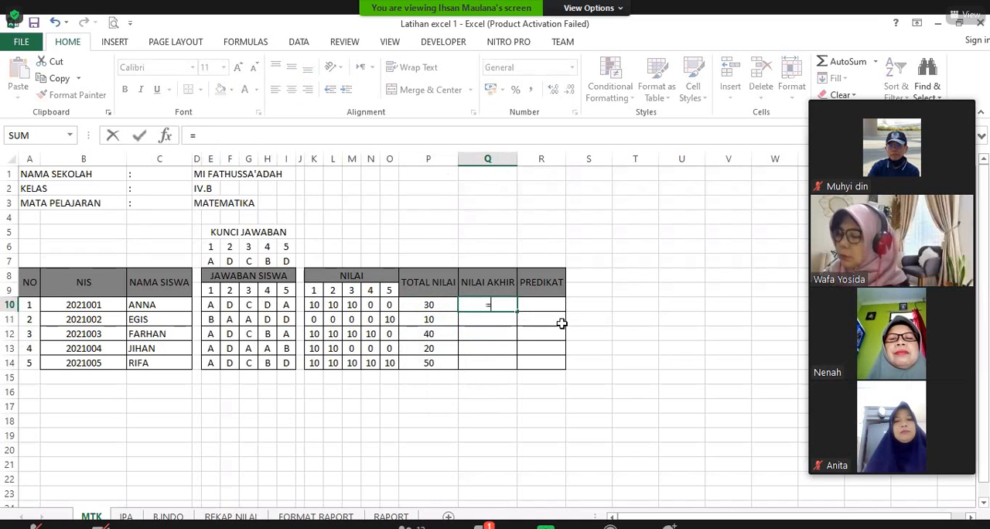
click(426, 304)
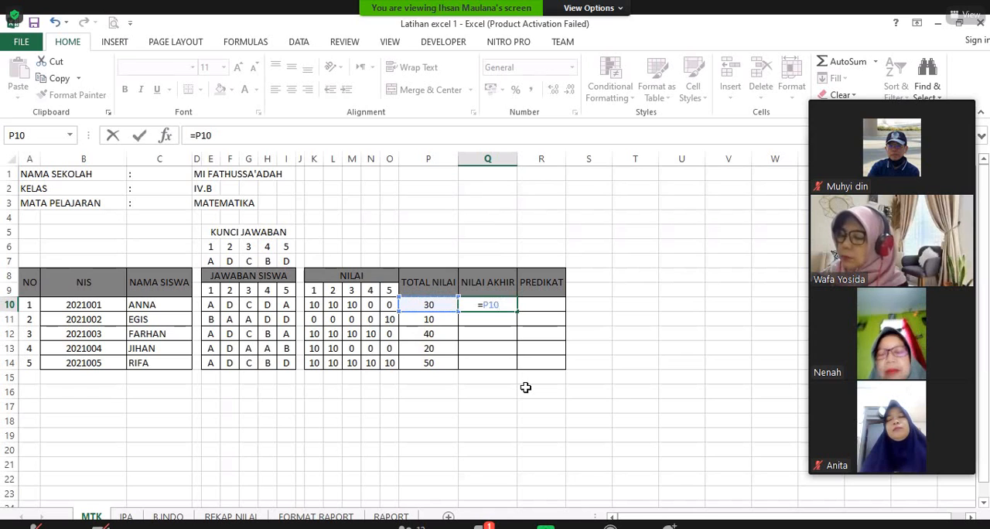
text(\)
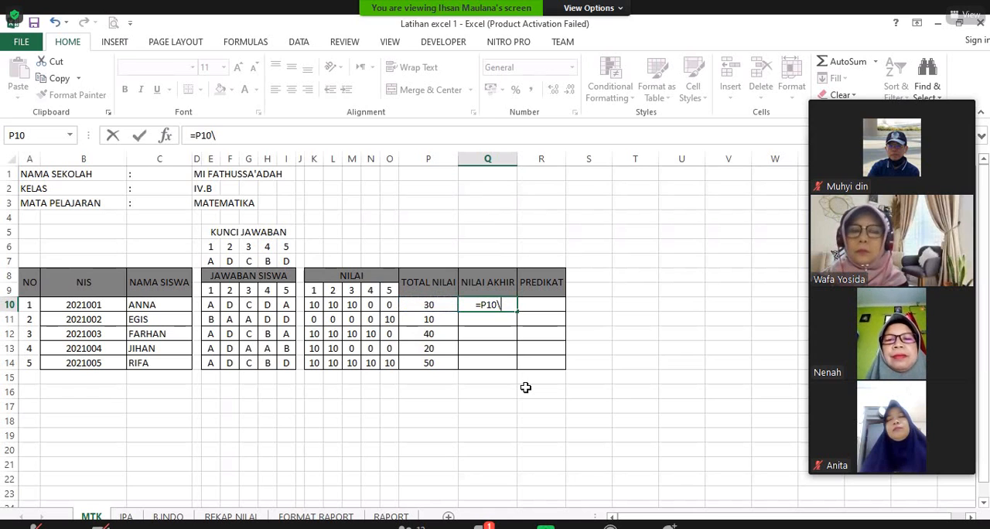
key(BackSpace)
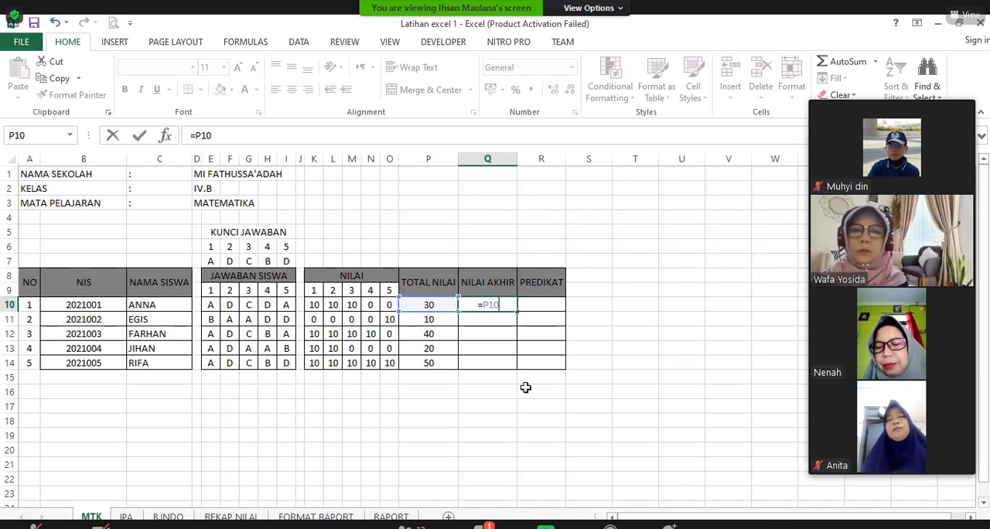
text(?)
key(BackSpace)
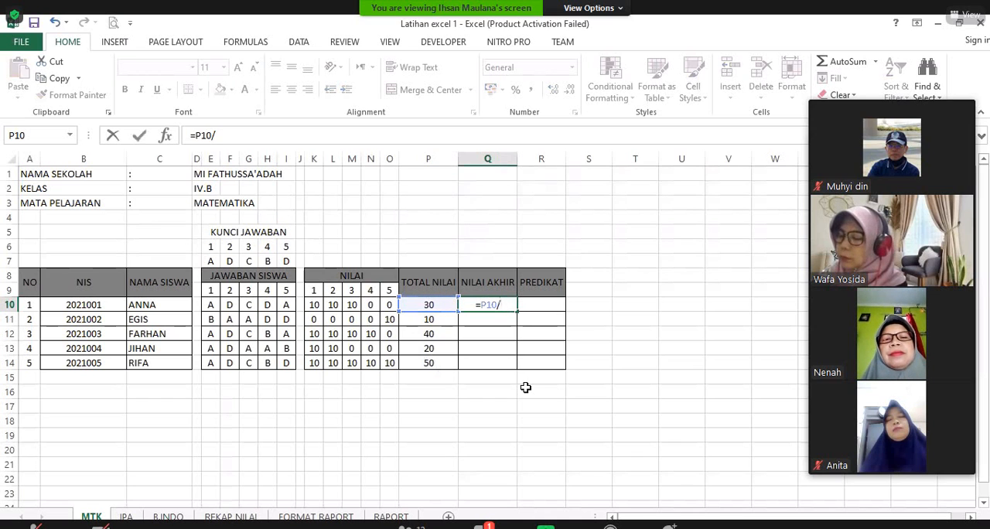
text(/5)
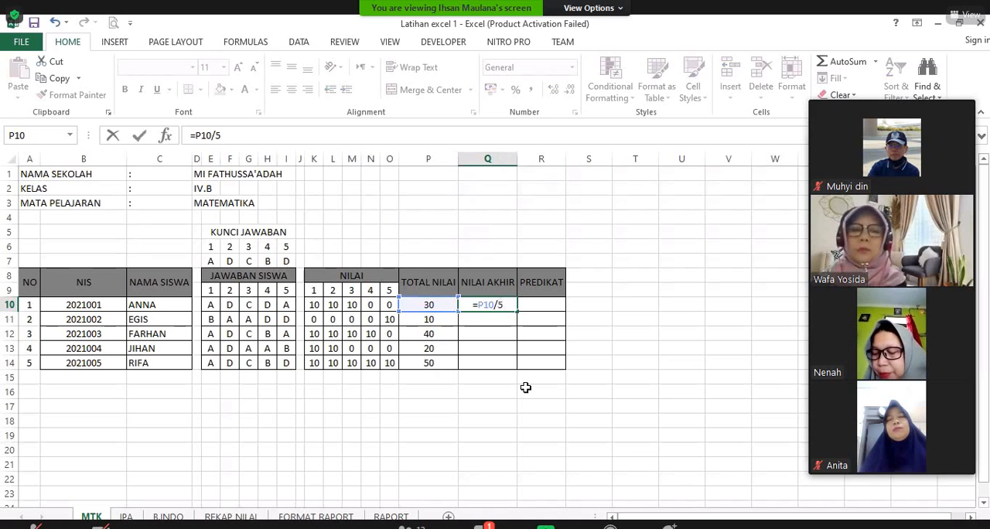
text(0)
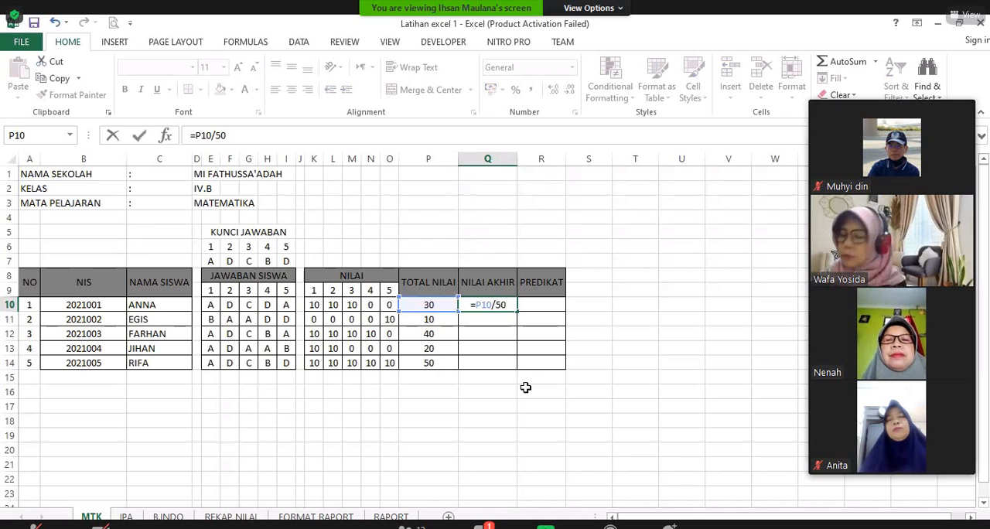
text(*100)
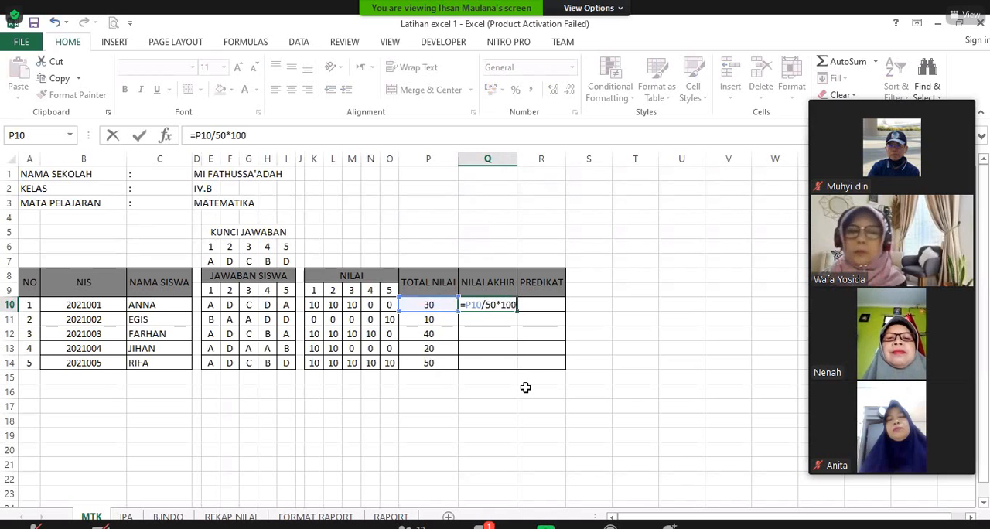
key(Return)
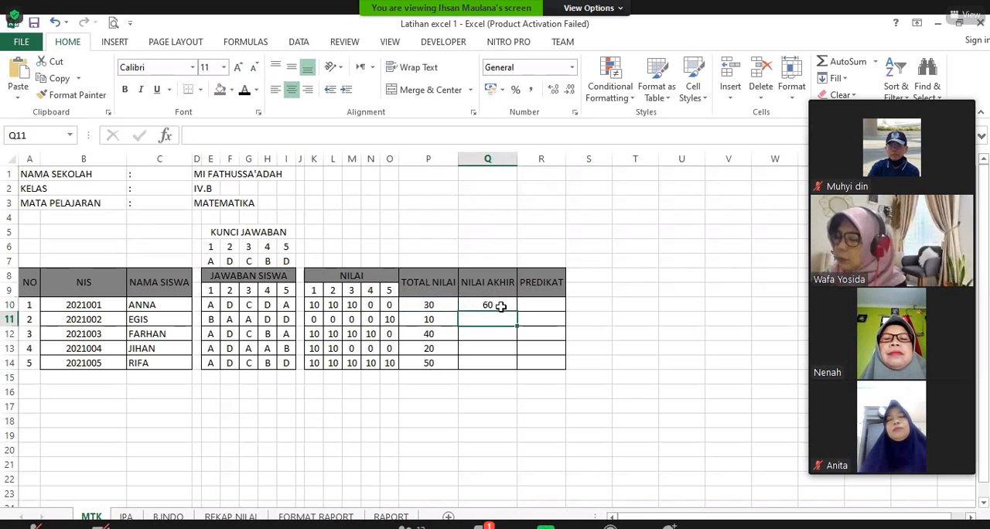
key(Up)
drag(524, 359, 545, 324)
Step: Begin an IF formula in PREDIKAT cell R10 that refers to the first student's NILAI AKHIR in Q10
click(547, 303)
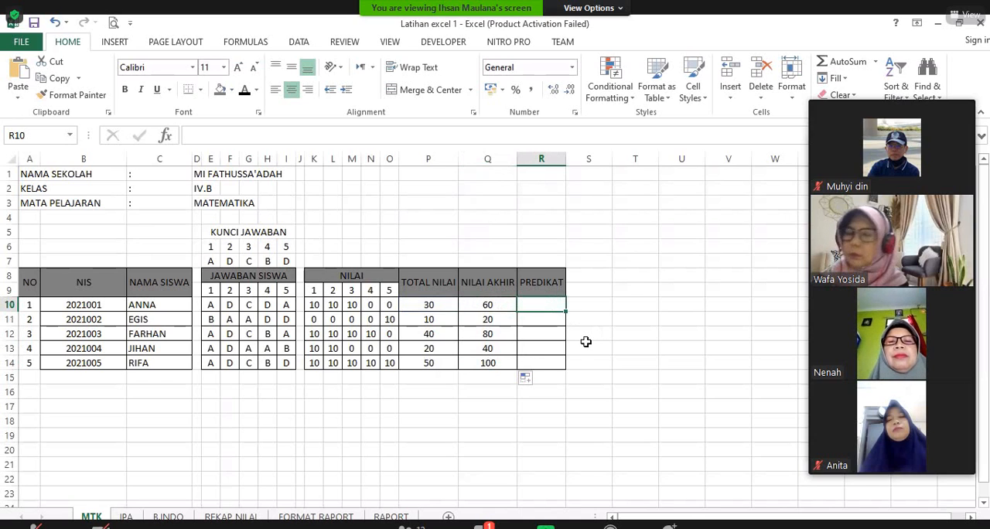
text(=)
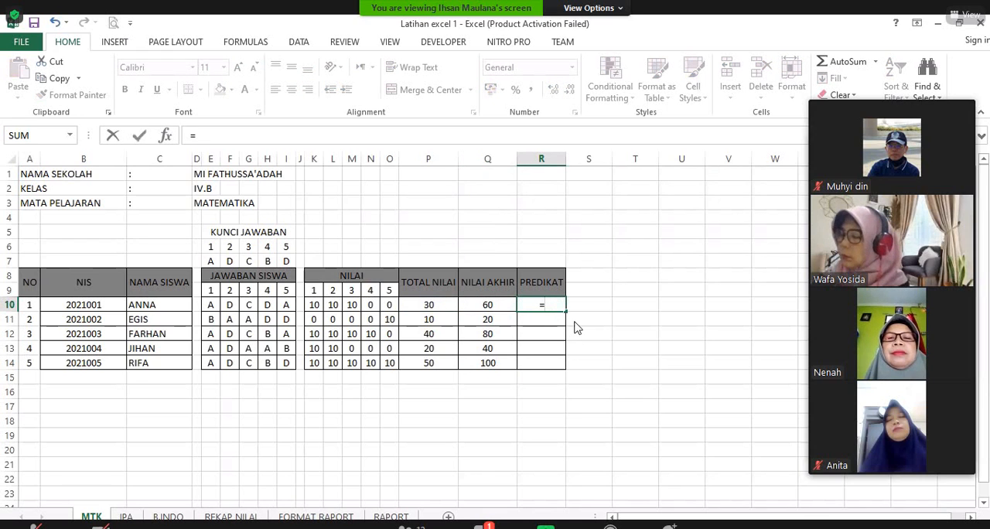
text(if)
key(Tab)
click(503, 307)
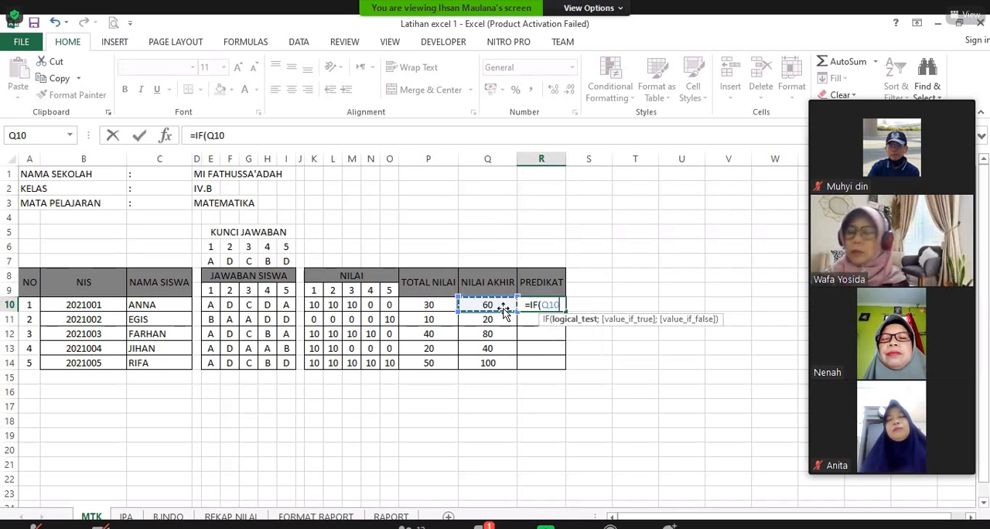
text(:Q10)
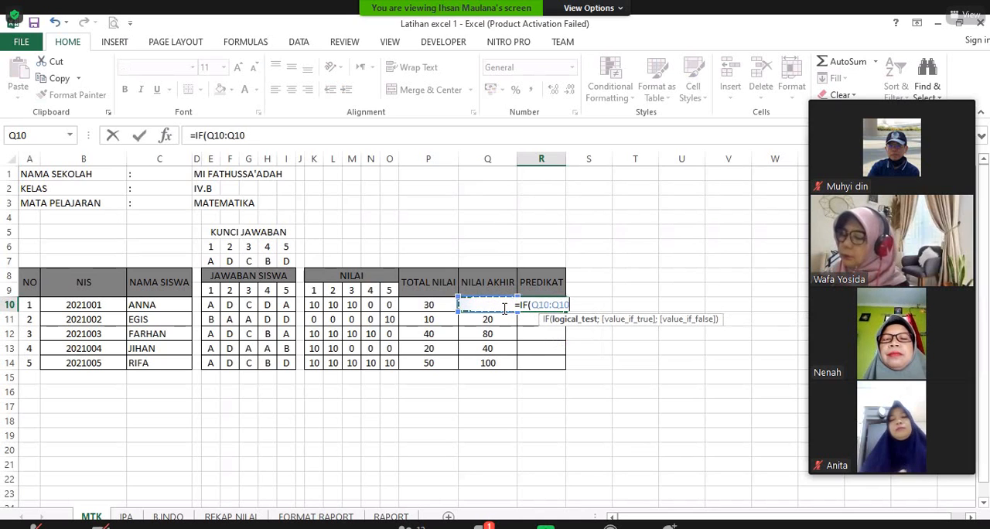
text(=)
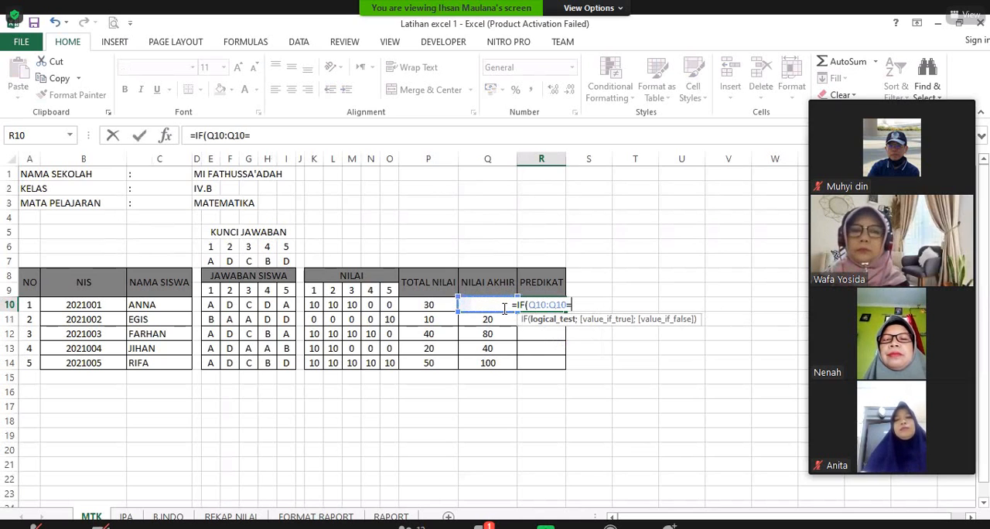
key(BackSpace)
key(BackSpace)
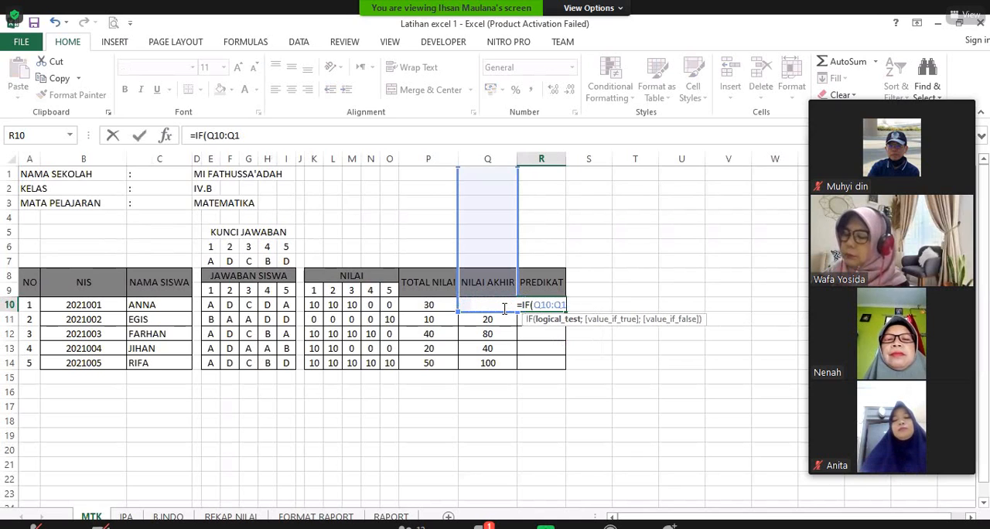
key(BackSpace)
key(BackSpace)
key(BackSpace)
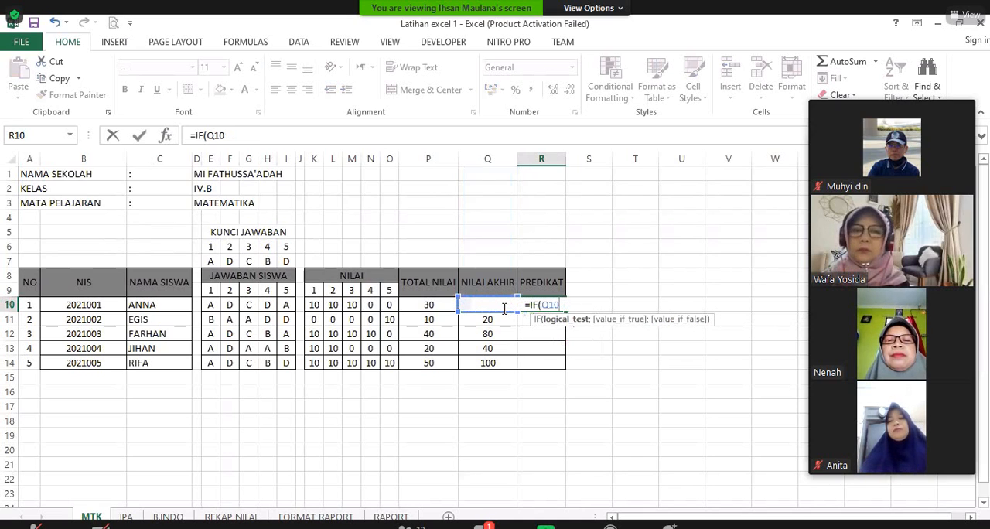
Step: Set the R10 formula's condition to Q10>90 and its value if true to "A"
text(>)
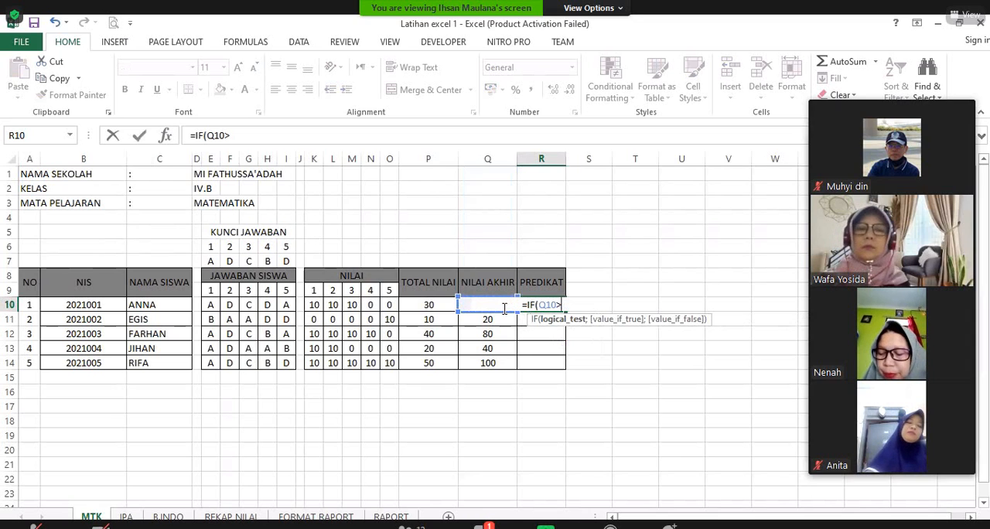
text(90)
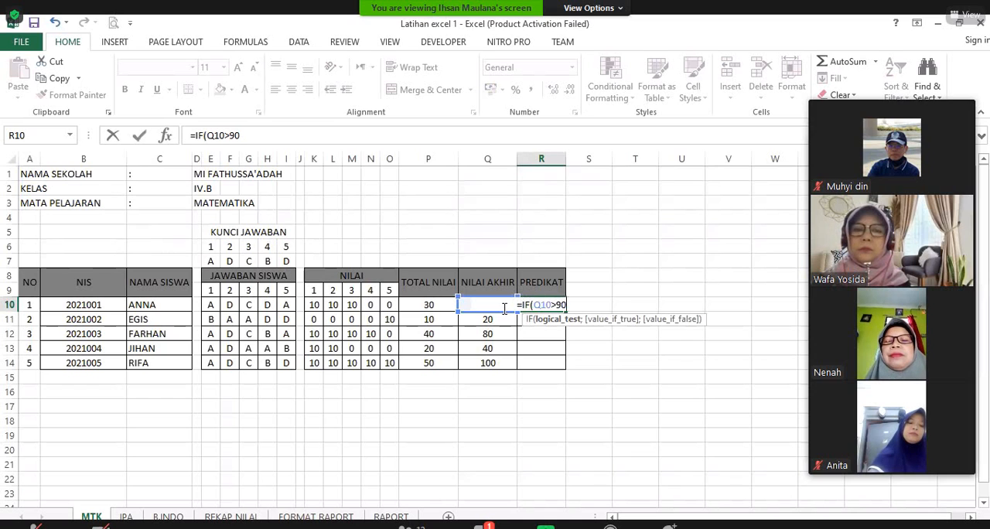
text(;"a")
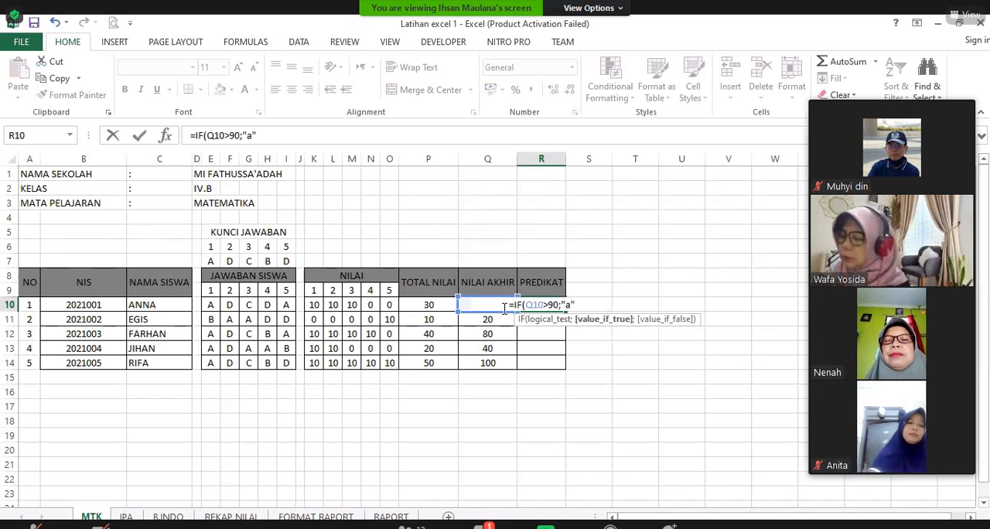
key(BackSpace)
key(BackSpace)
text(A)
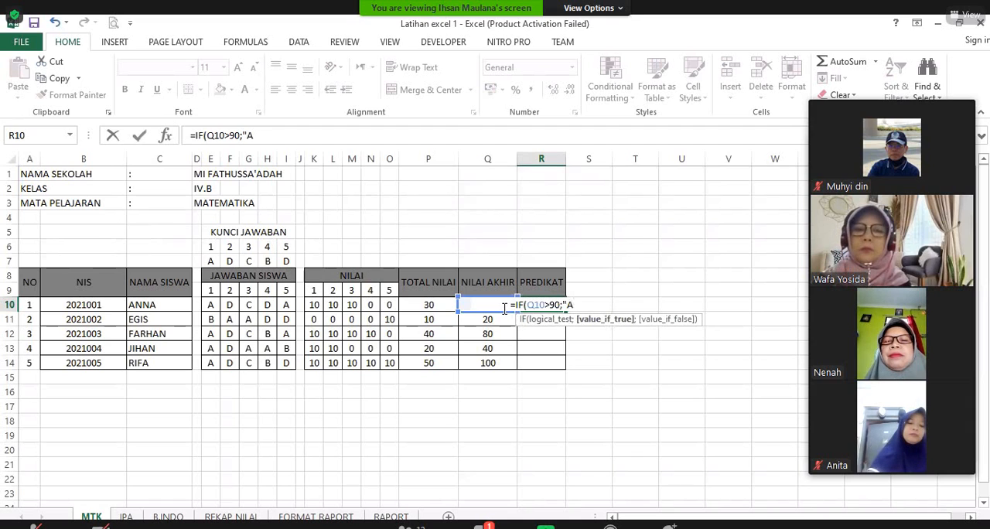
text(")
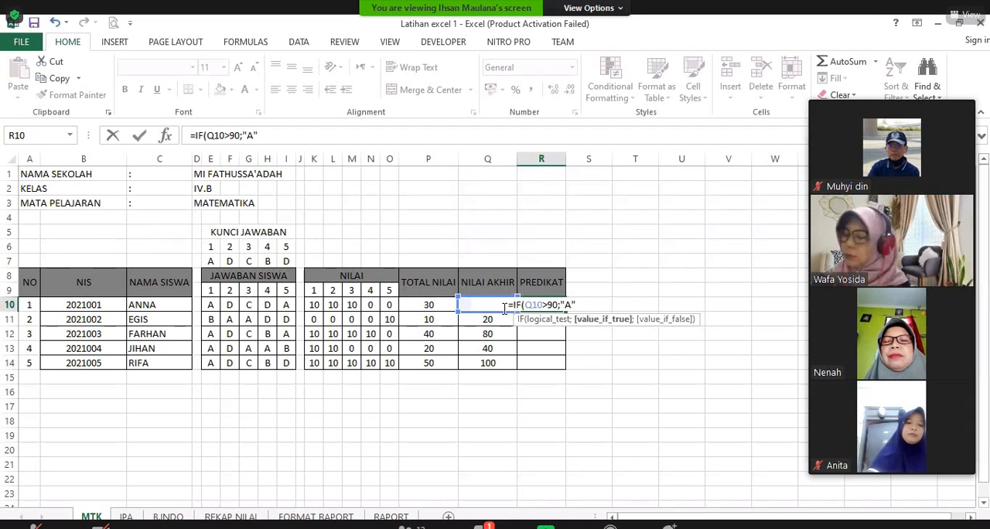
text(;)
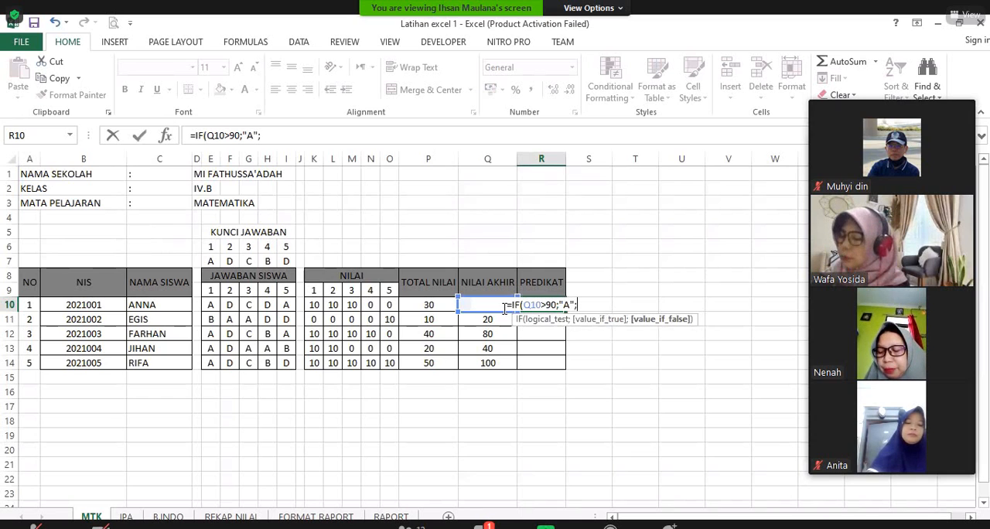
text(-F)
key(BackSpace)
key(BackSpace)
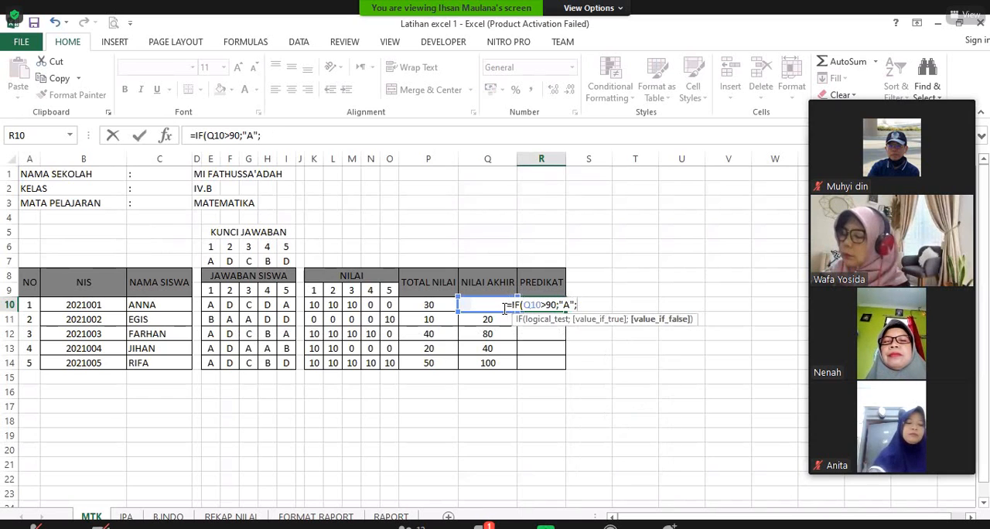
text(IF)
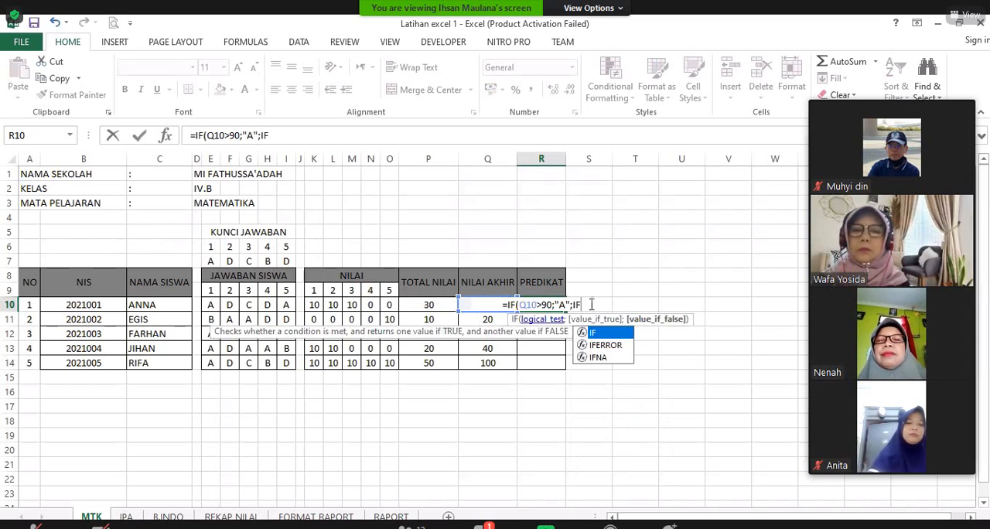
text(()
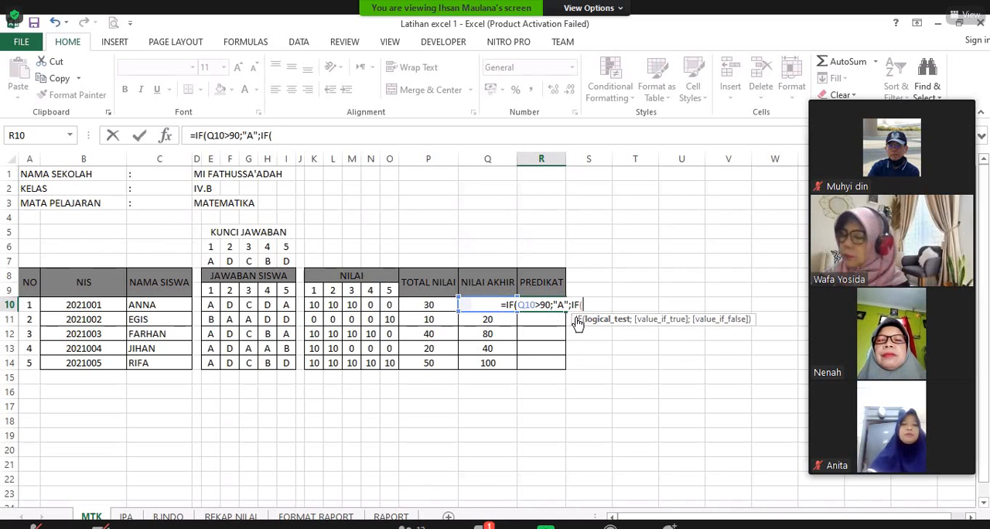
key(Escape)
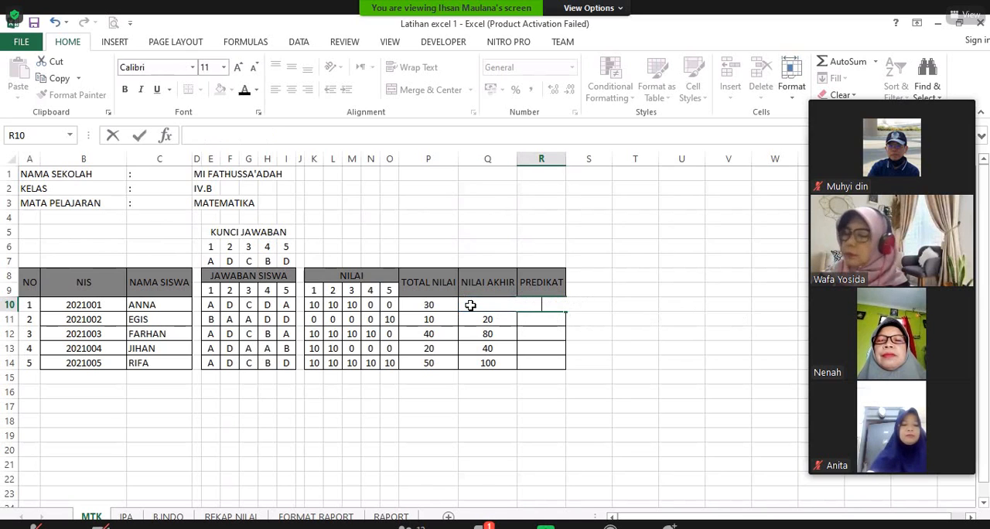
text(=)
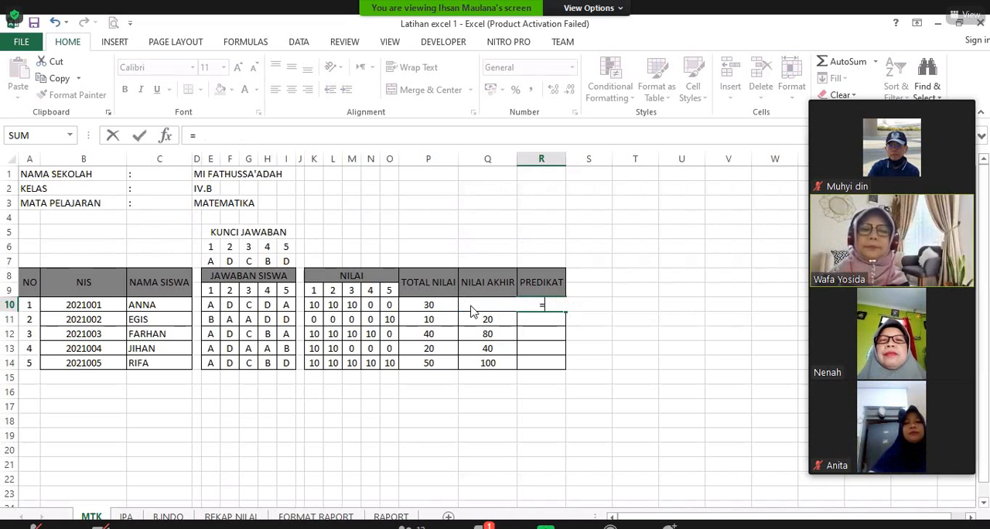
text(IF)
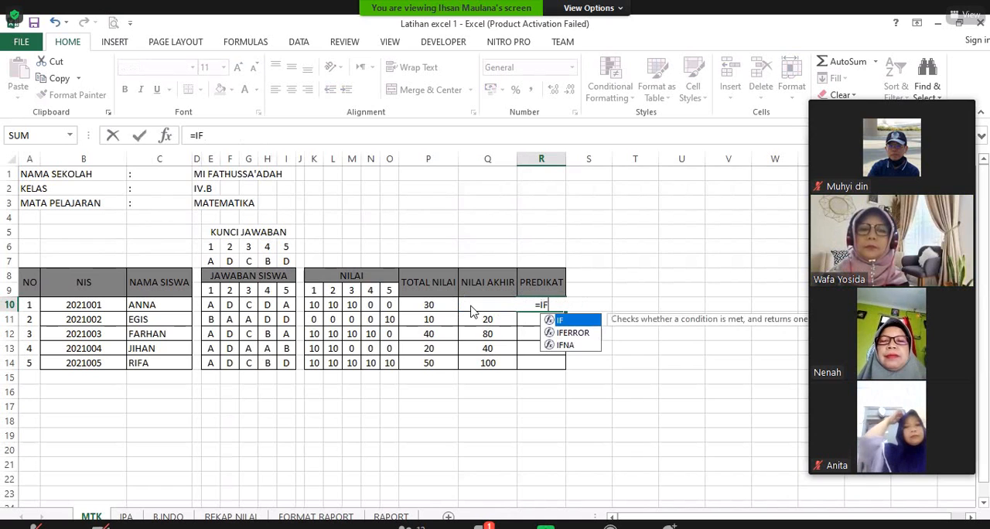
double_click(573, 321)
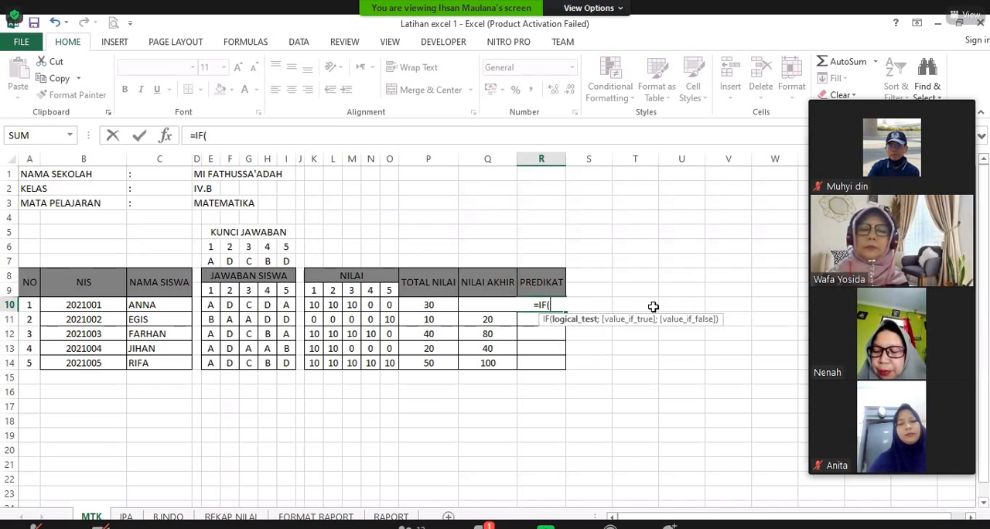
click(496, 302)
drag(500, 309, 651, 338)
key(Escape)
click(650, 345)
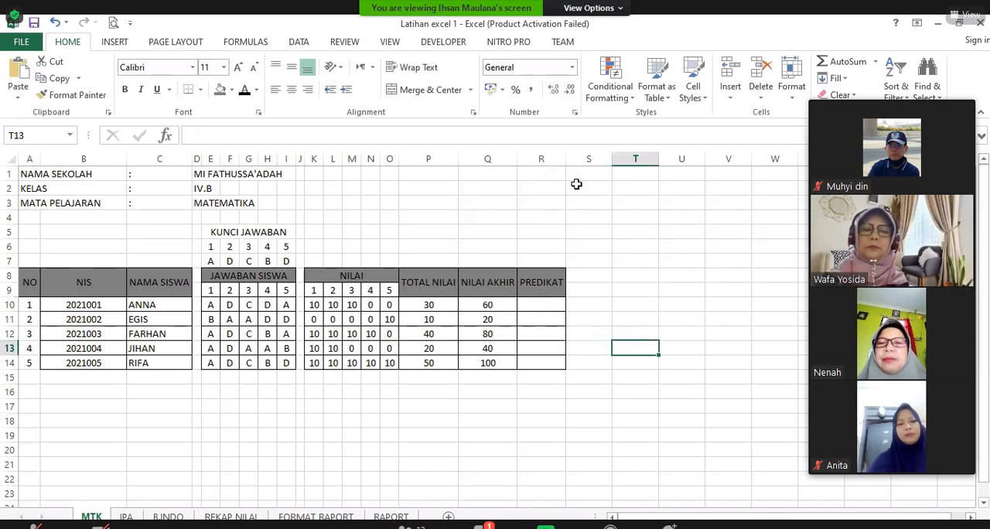
Step: Widen the PREDIKAT column R and begin an IF formula in R10 with the condition Q10>=90
drag(567, 159, 622, 232)
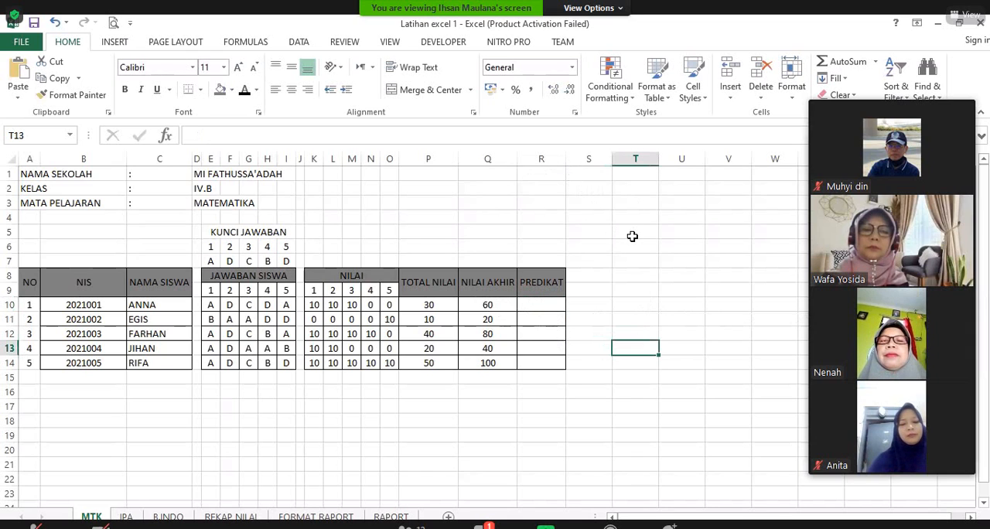
click(602, 308)
text(=)
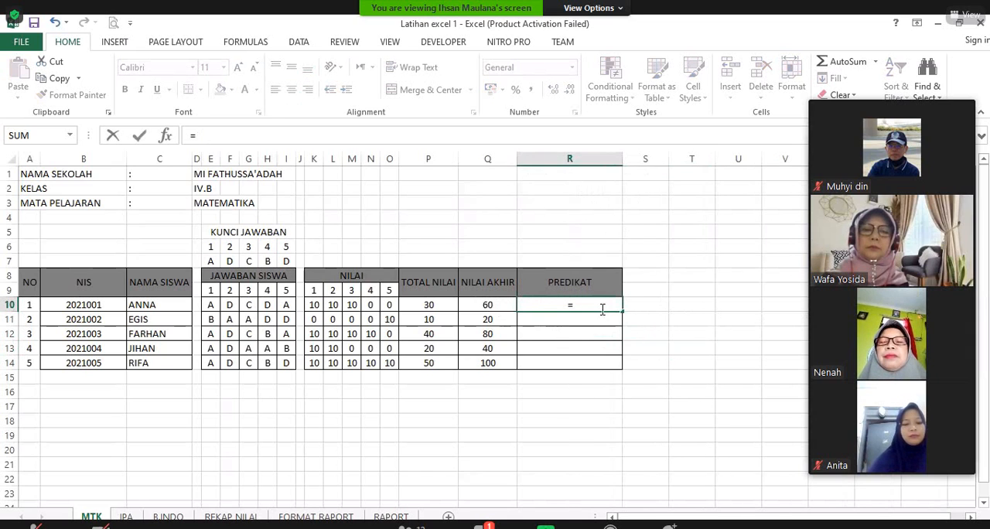
text(IF)
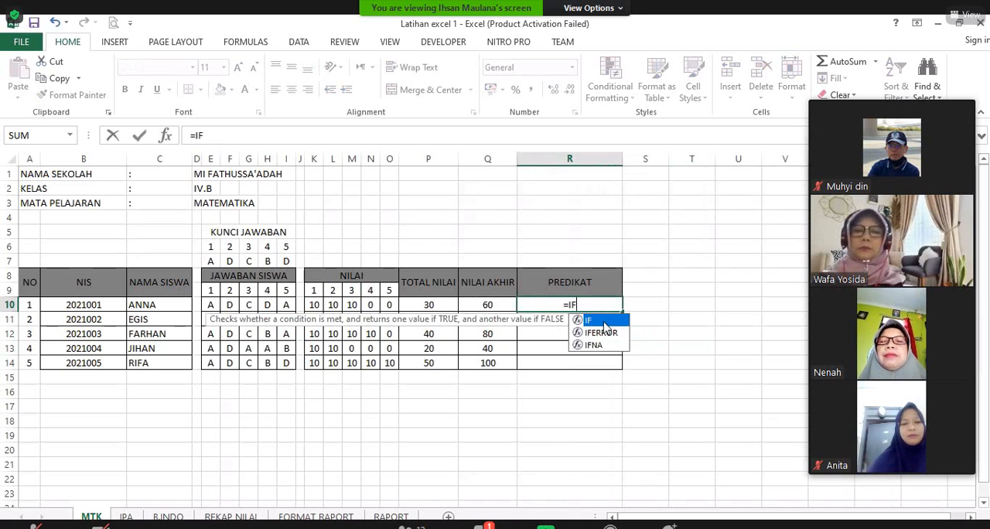
text(()
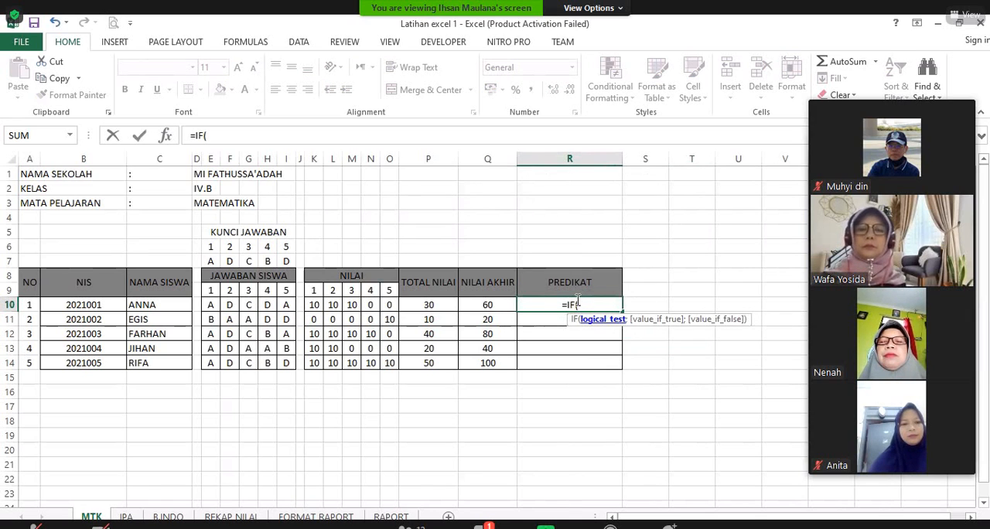
click(496, 309)
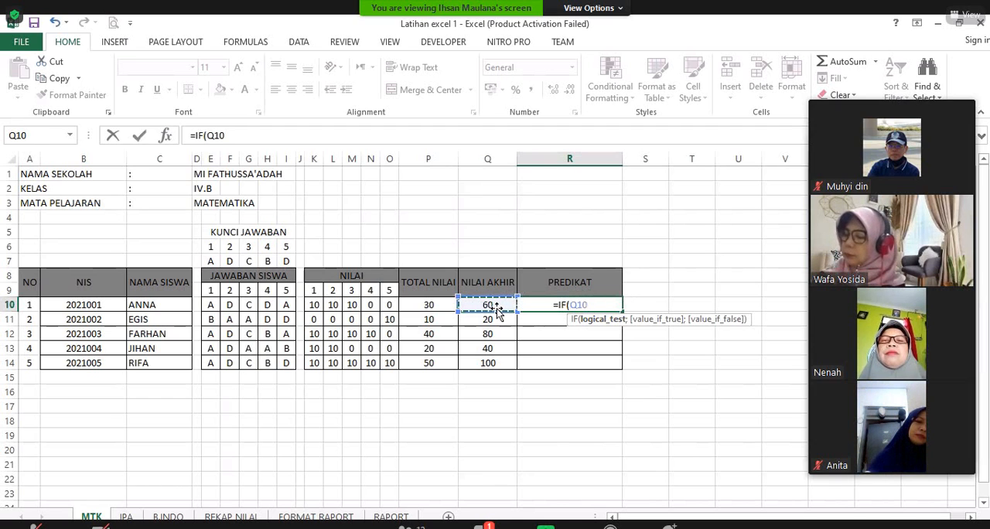
text(>)
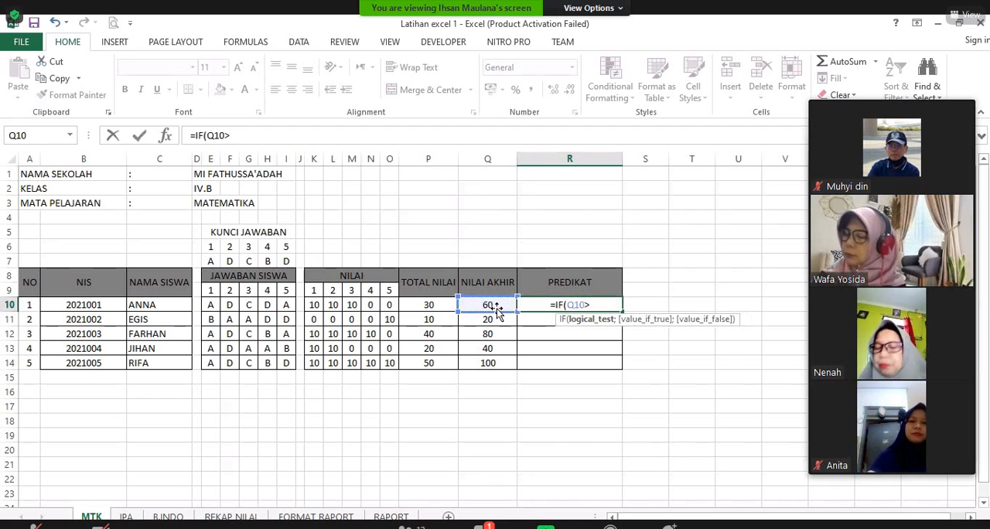
text(=90)
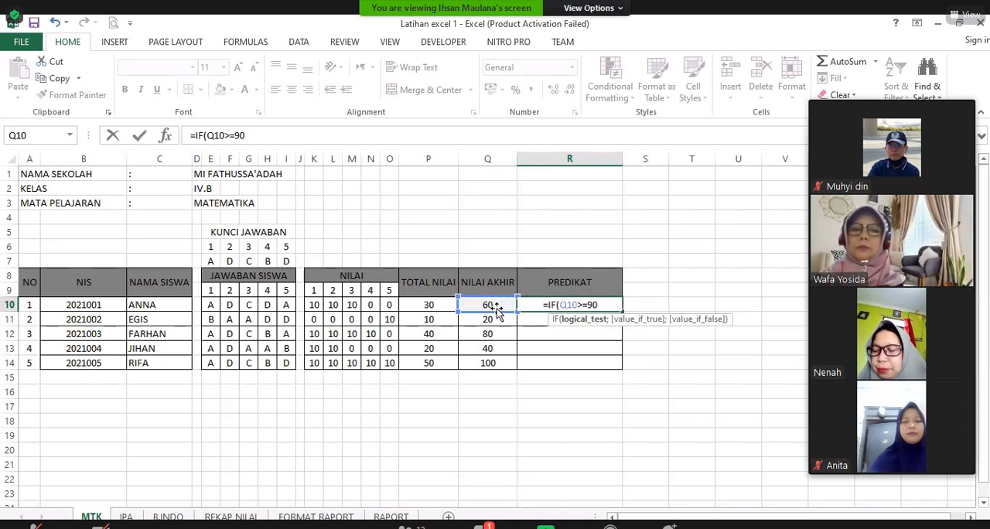
text(;)
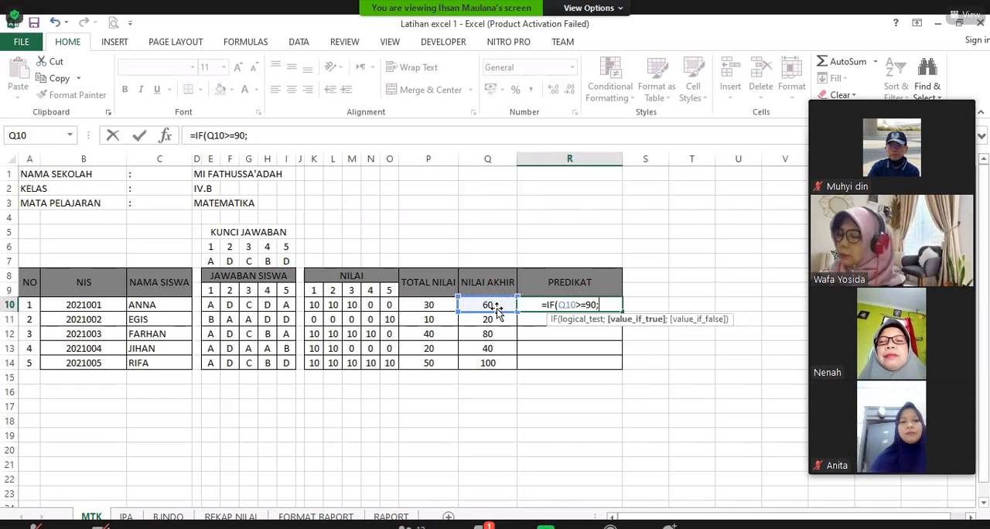
text(")
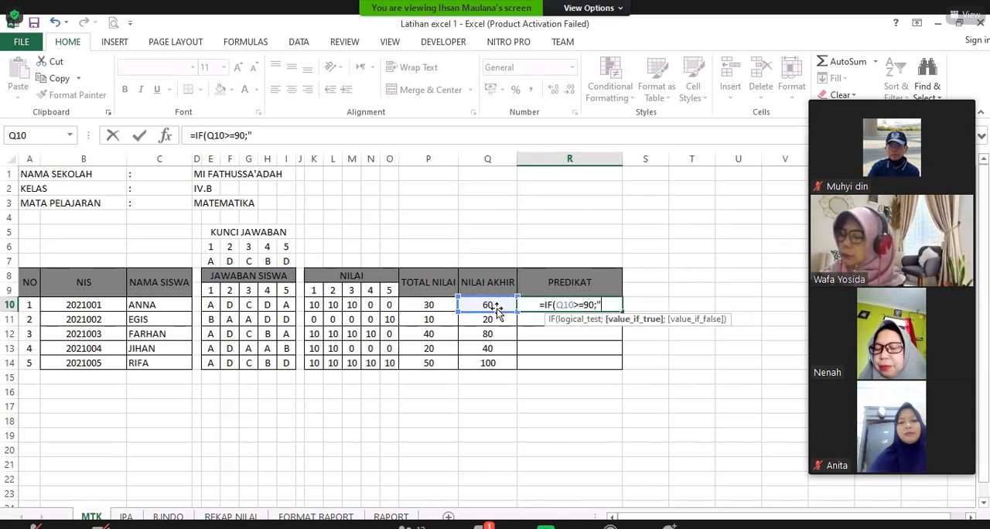
text(A")
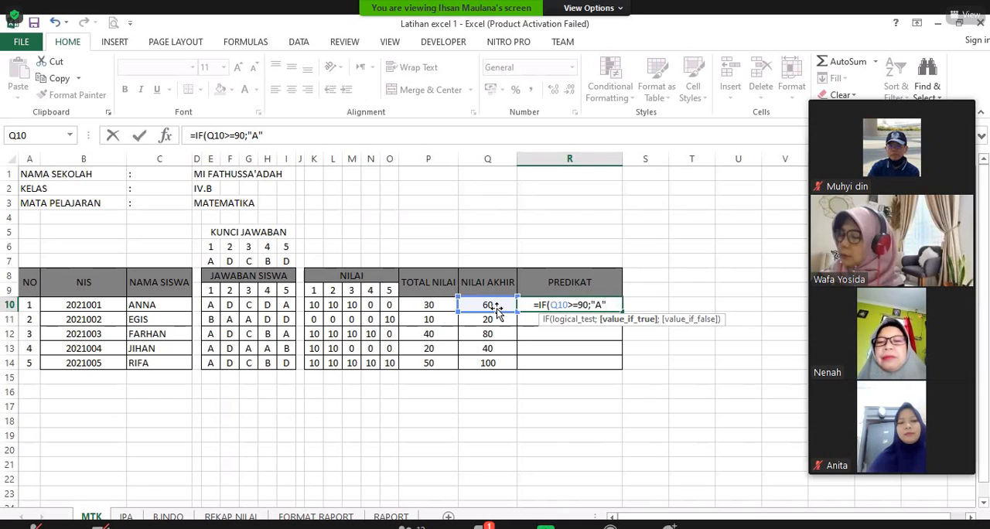
text(;)
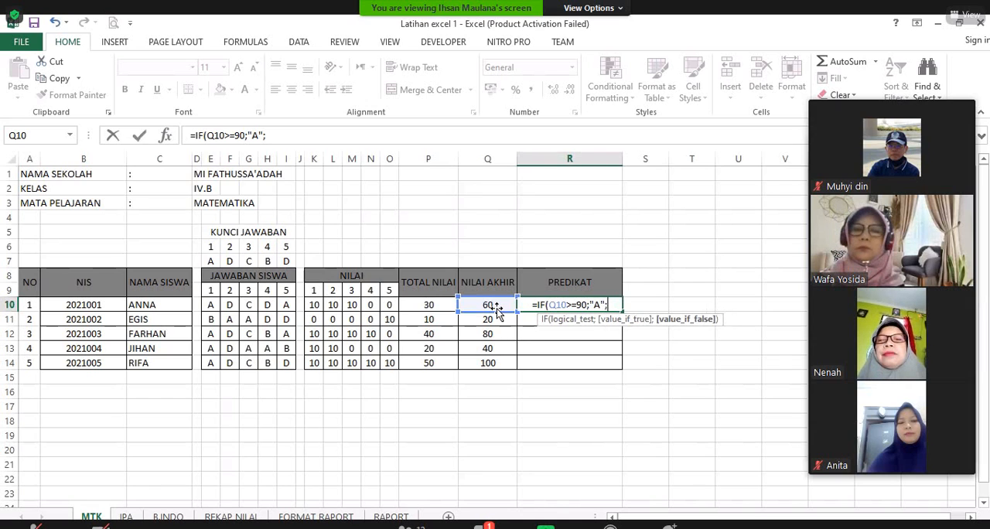
text(IF)
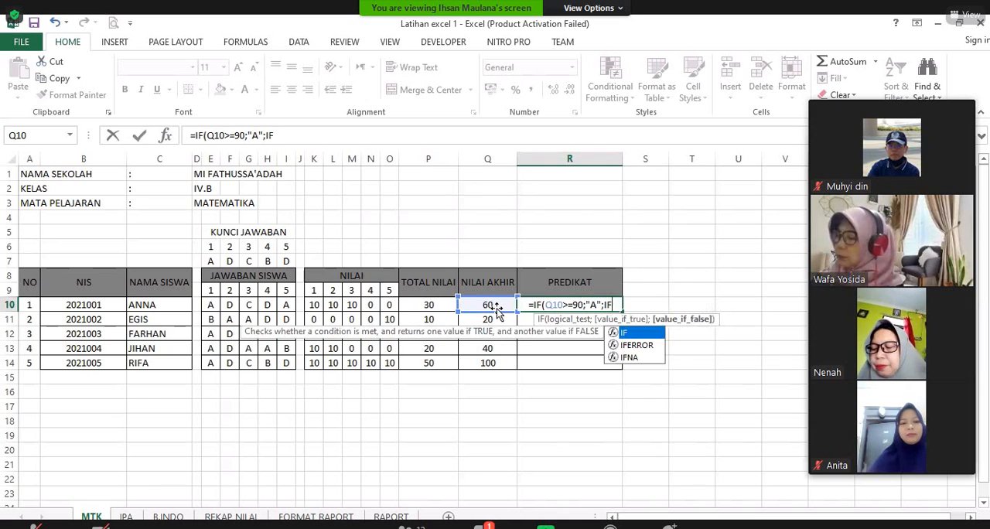
Step: Open a second, nested IF function as the value if false in the R10 formula
click(488, 304)
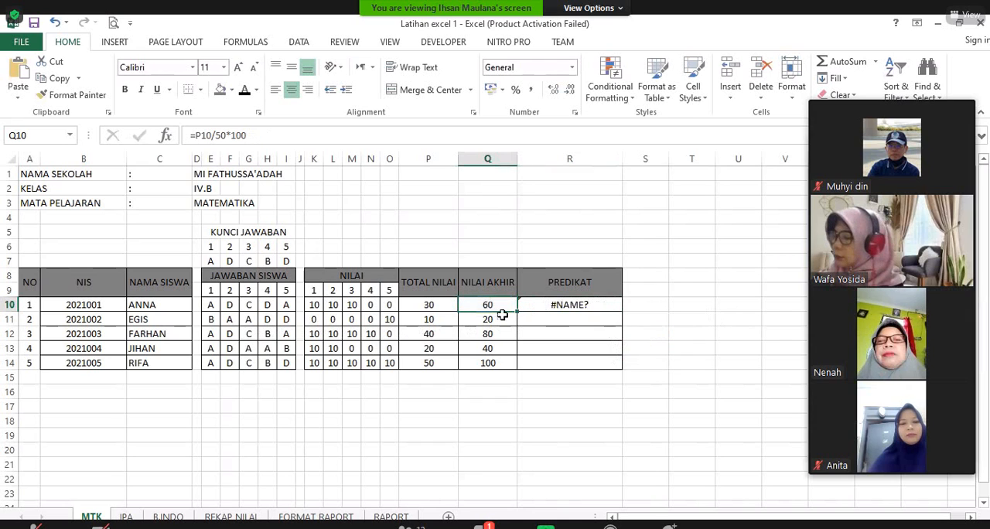
click(570, 304)
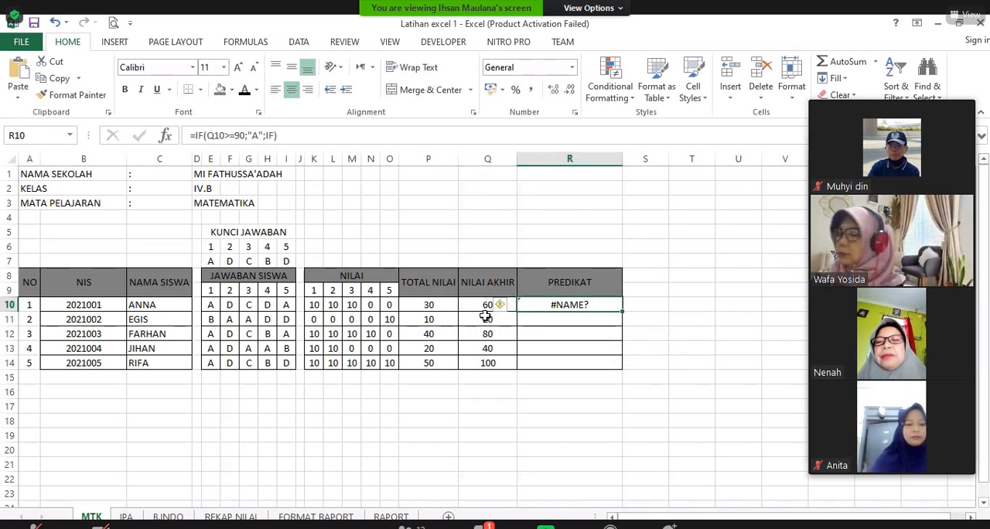
key(F2)
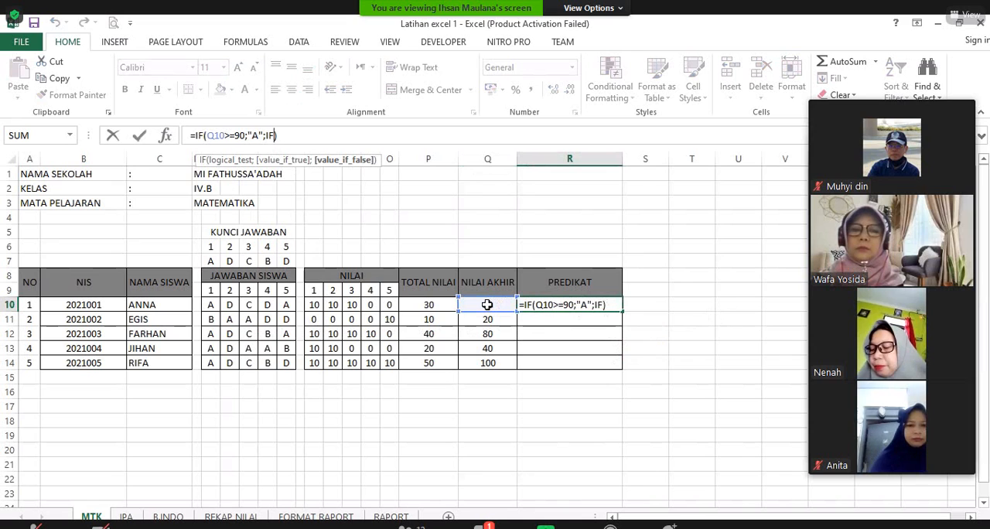
text(()
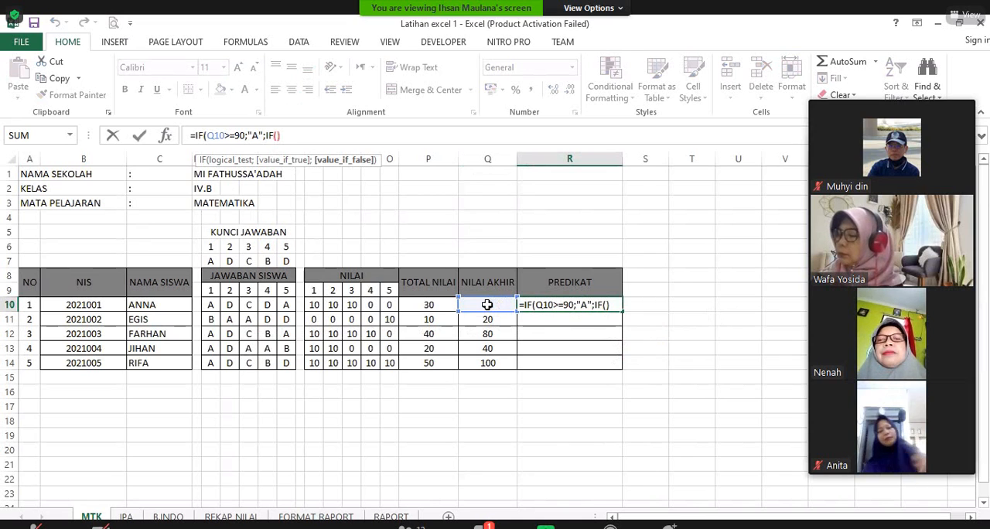
key(Delete)
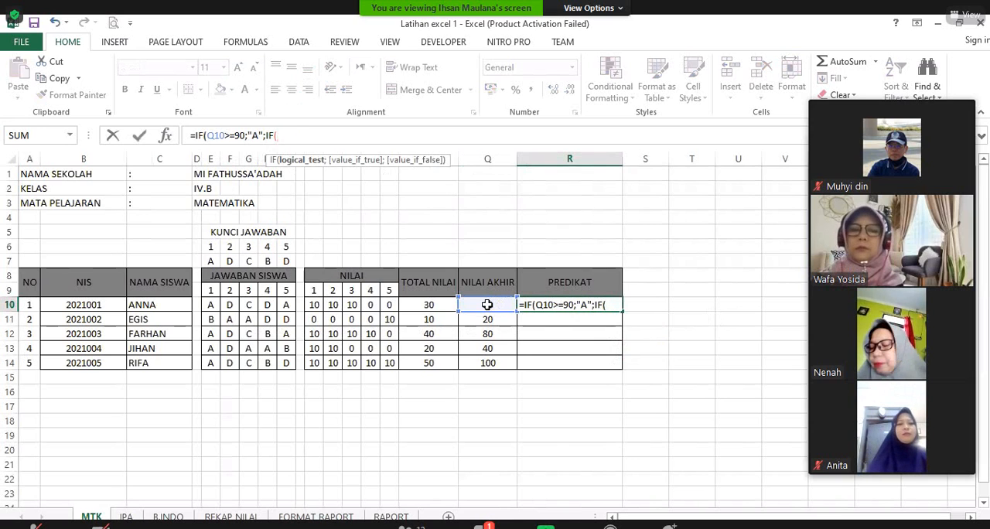
Step: Give the nested IF in R10 the condition Q10>=80 and the value if true "B"
click(487, 305)
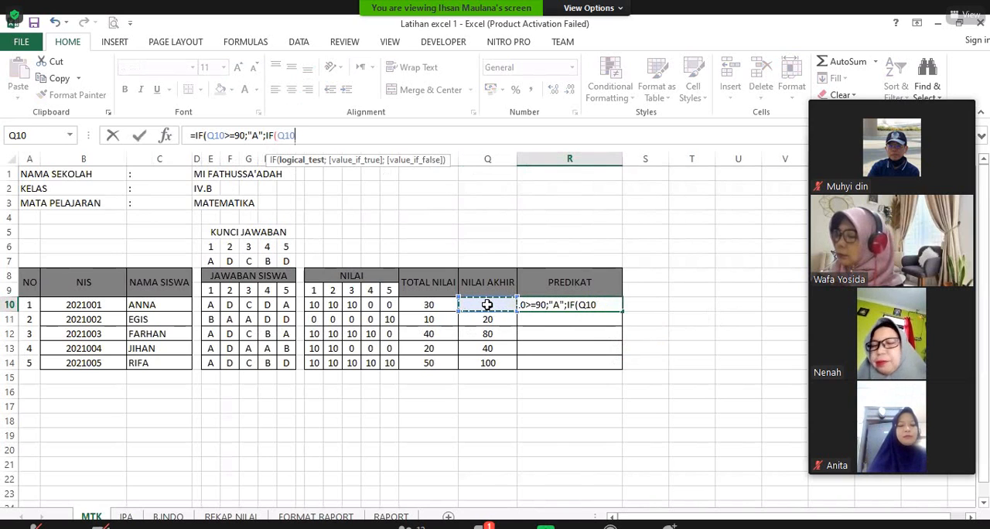
text(>=80;")
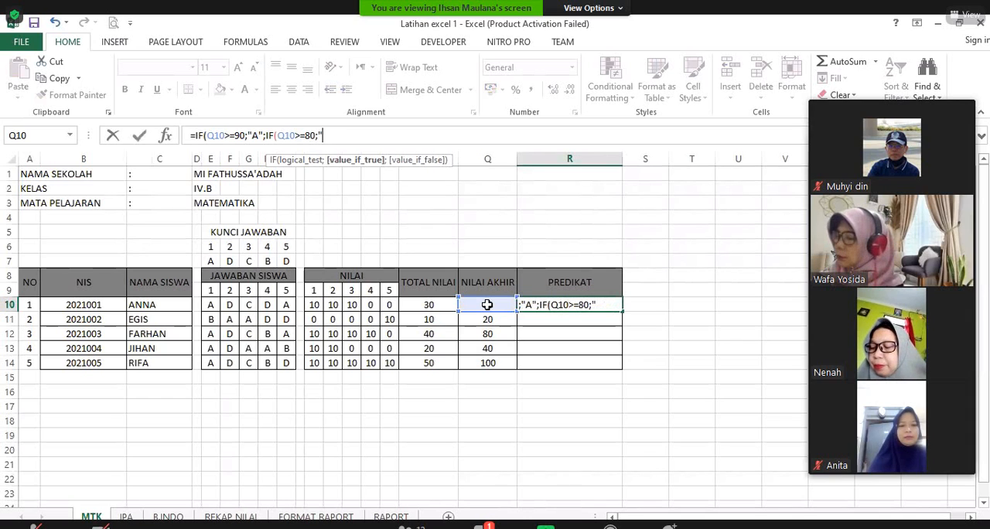
text(B)
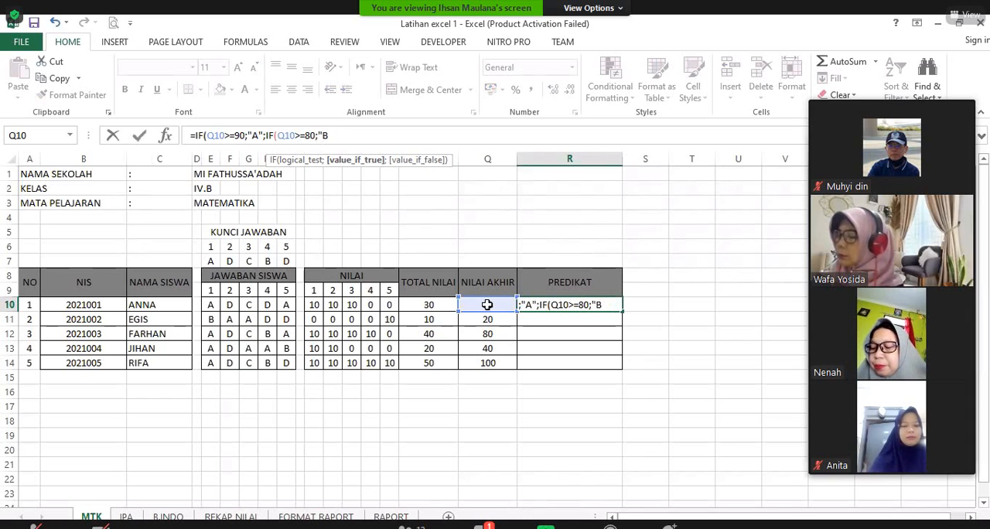
text(";)
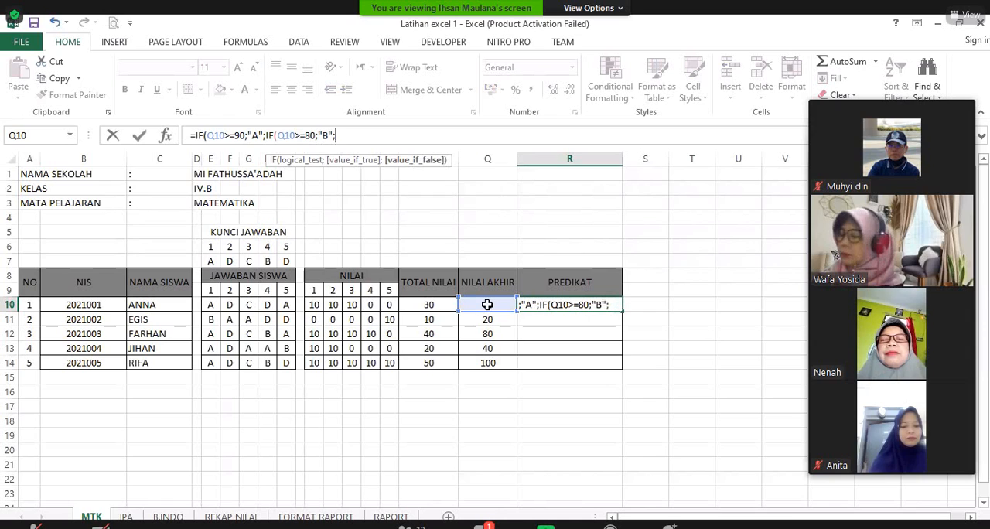
text(IF)
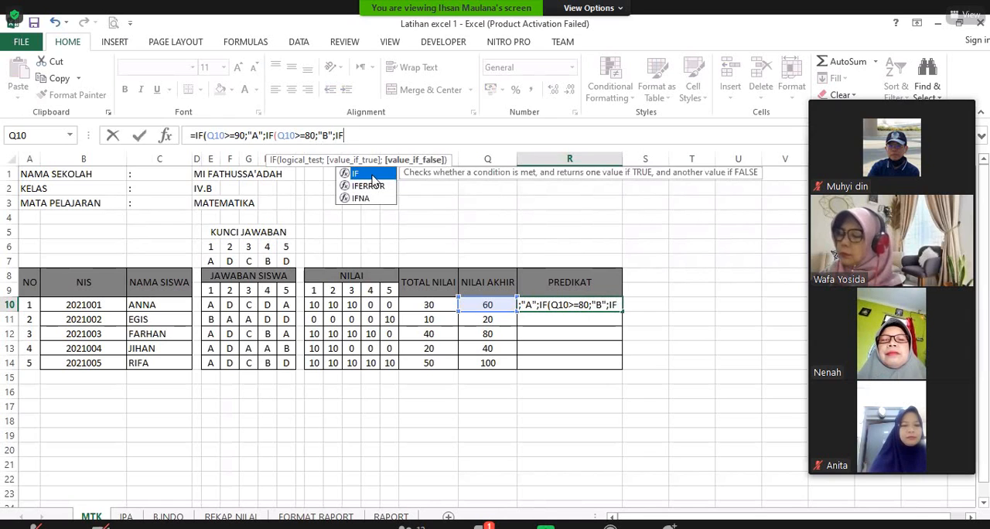
text(()
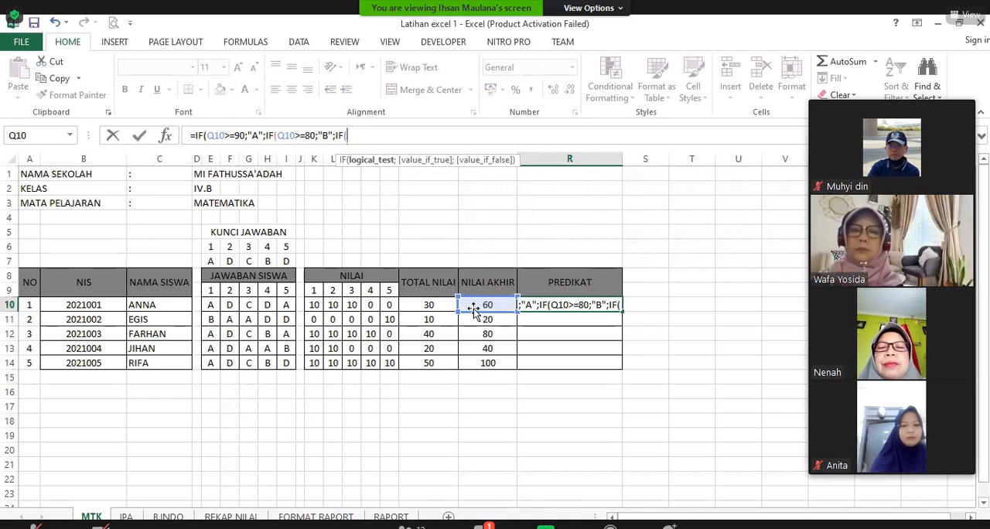
text(>)
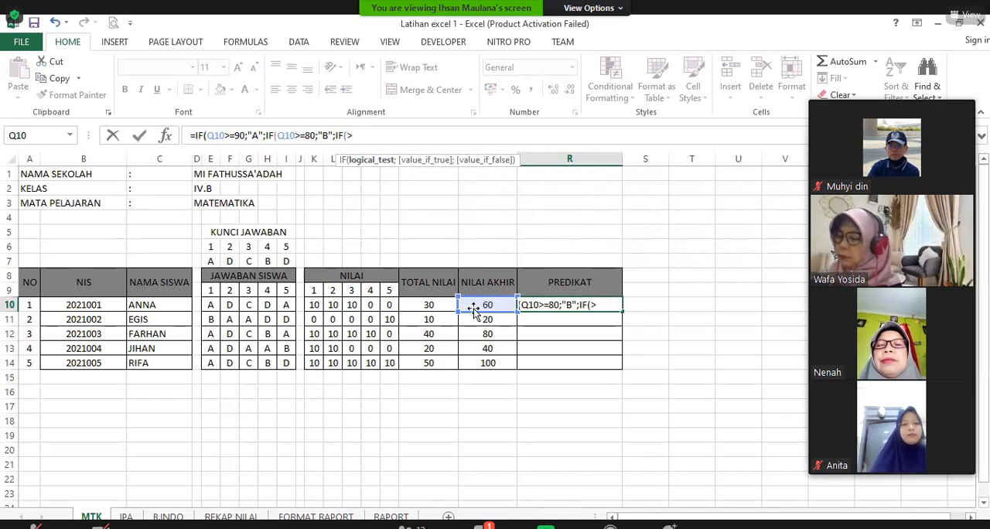
text(=70;")
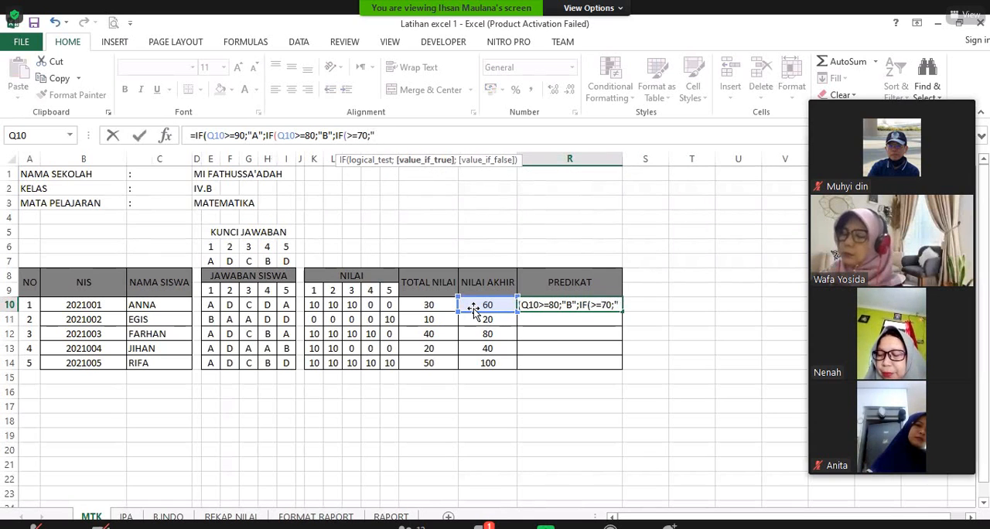
text(C)
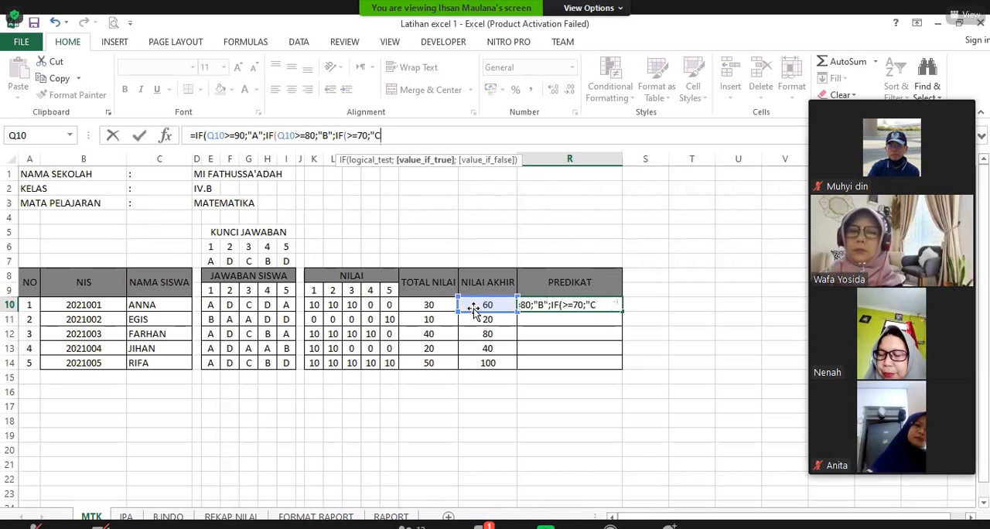
text(";)
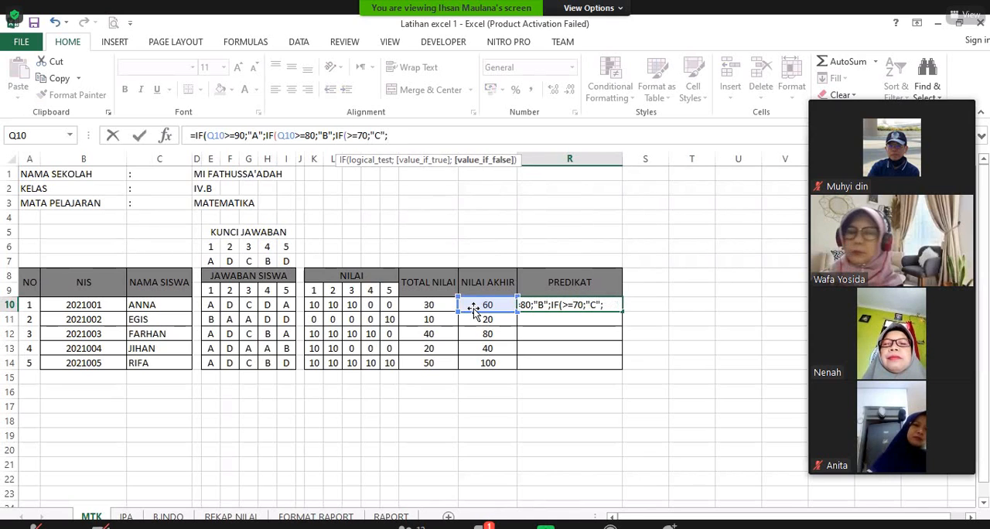
text(IF)
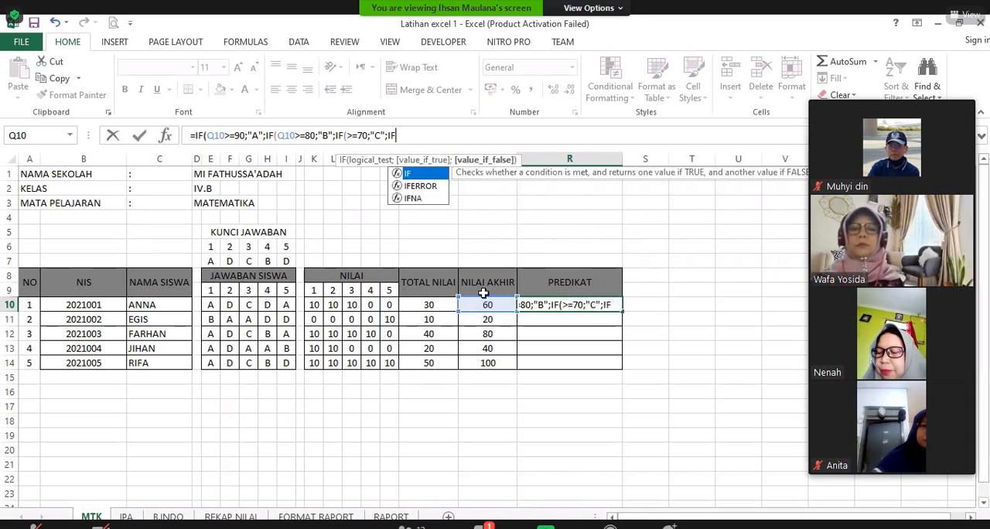
Step: Nest a fourth IF in the R10 formula with the condition Q10>=60 and the value if true "D"
text(()
key(Left)
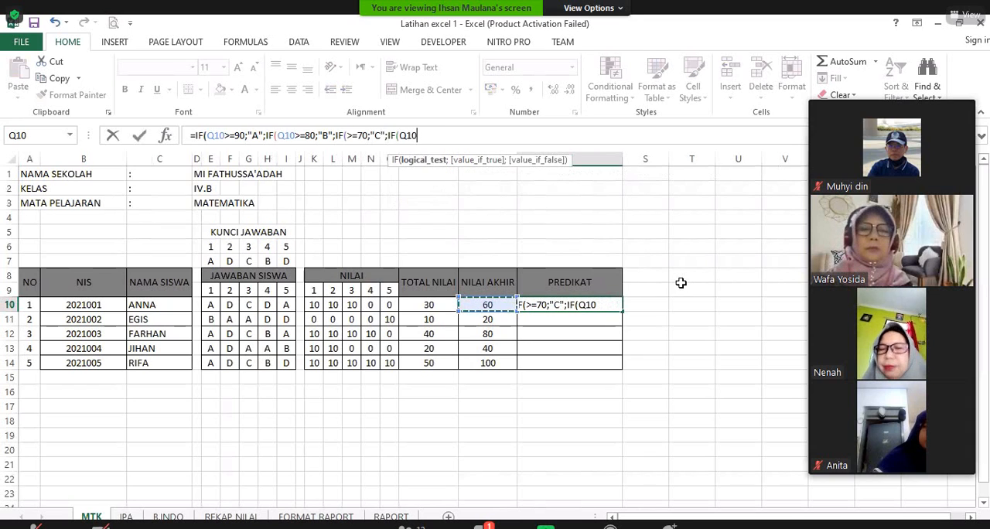
text(>=60;")
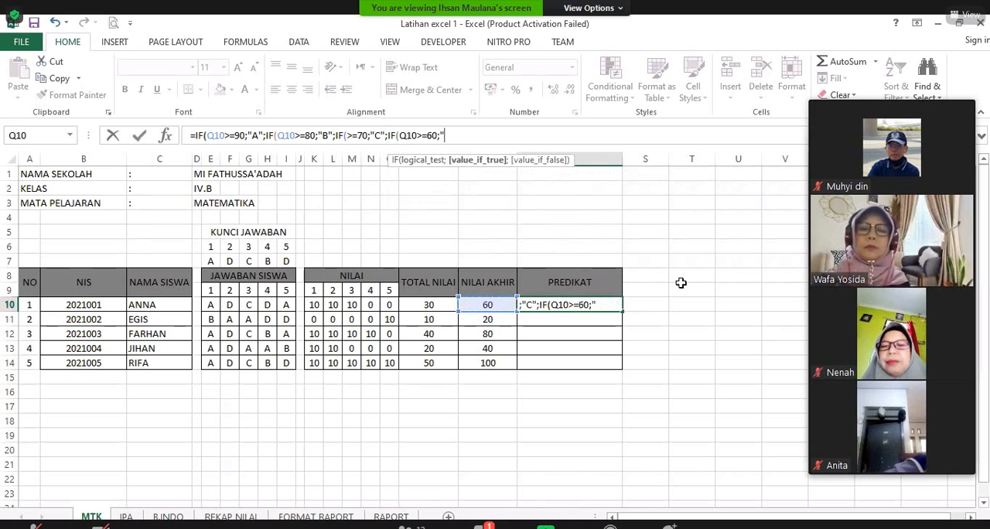
text(D";)
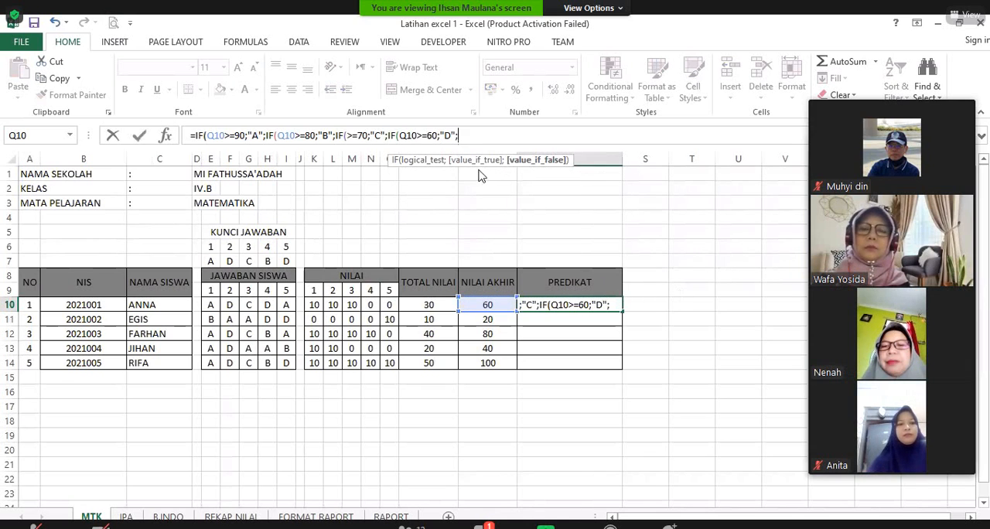
text(IF(Q10<)
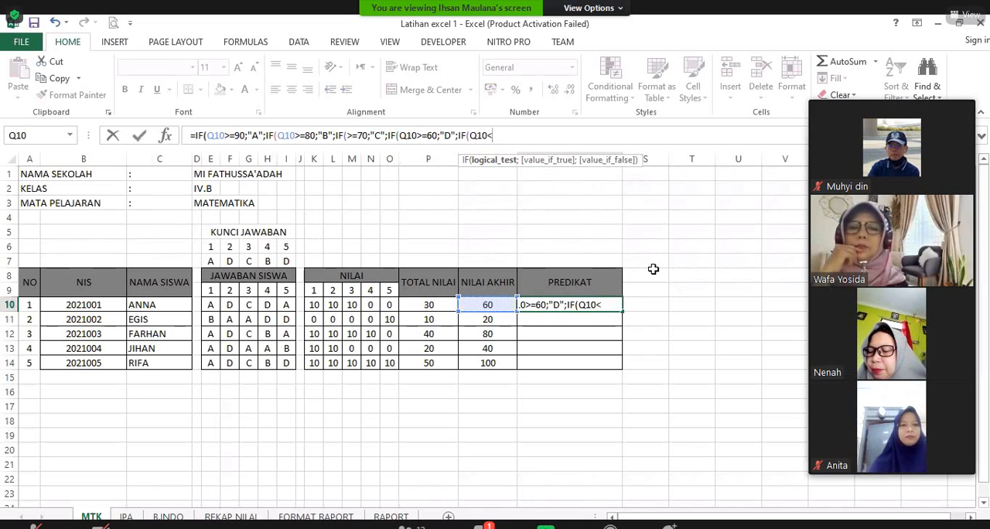
text(=)
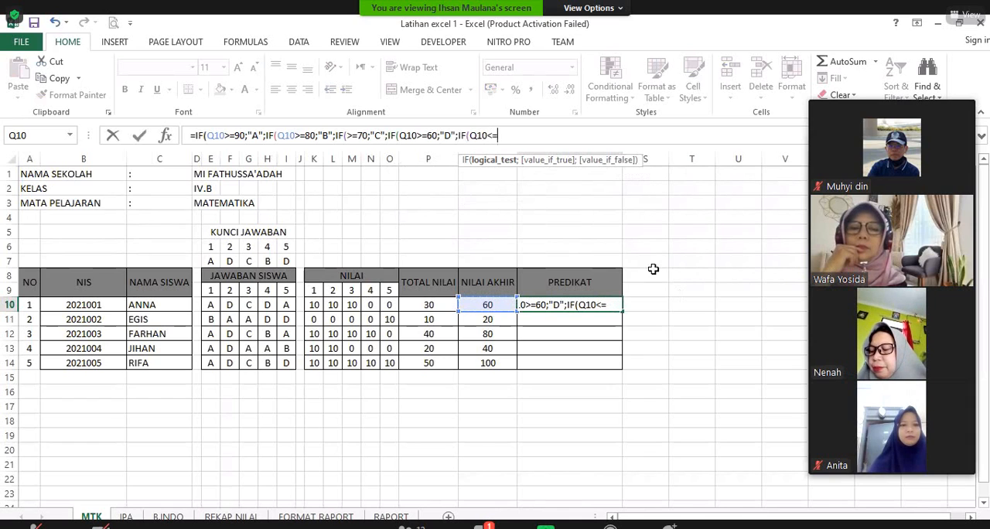
text(50)
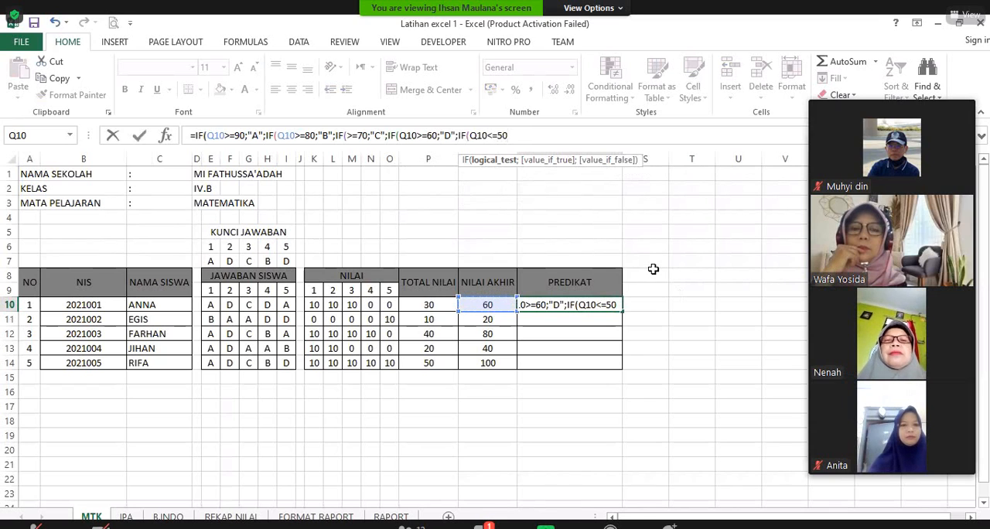
text(;"E)
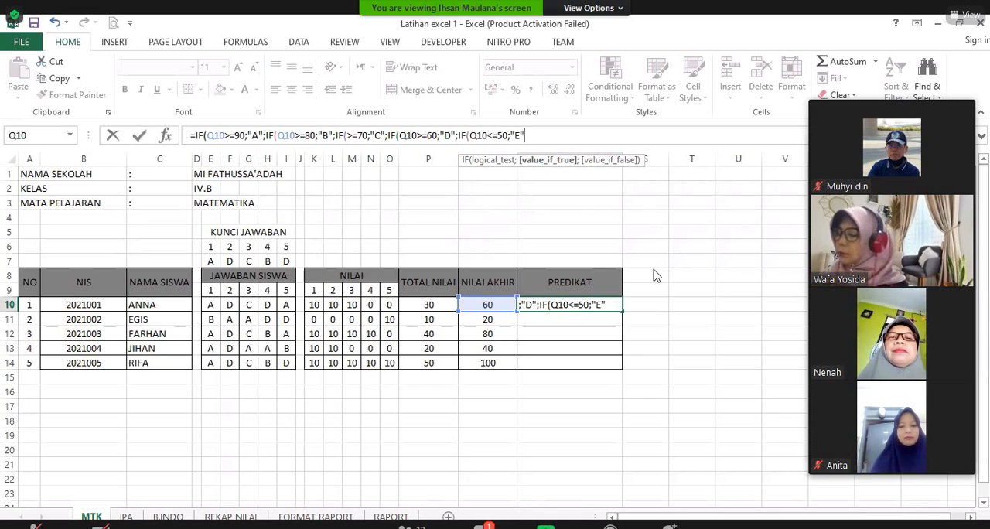
Step: Nest a fifth IF in R10 with the condition Q10<=50 and the value if true "E", and try to enter the formula
key(Return)
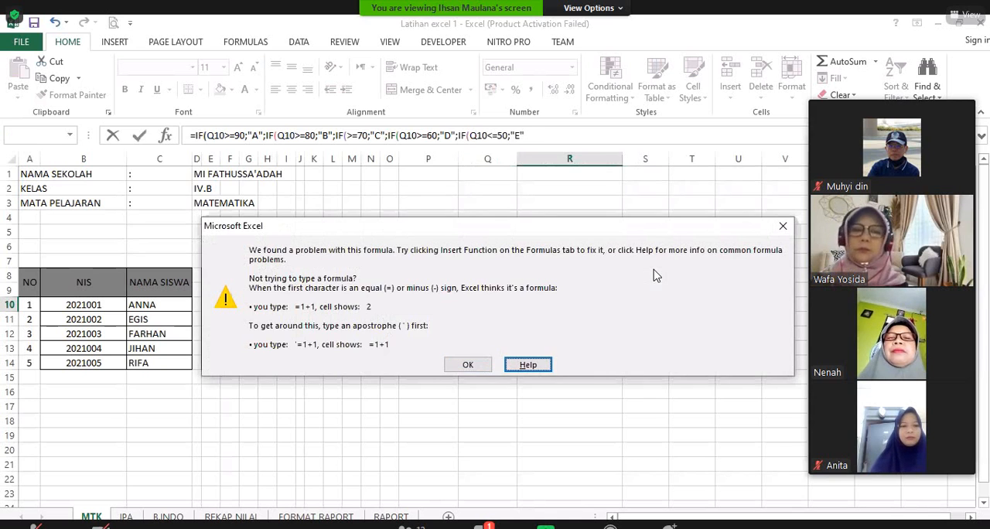
key(Left)
key(Right)
key(Left)
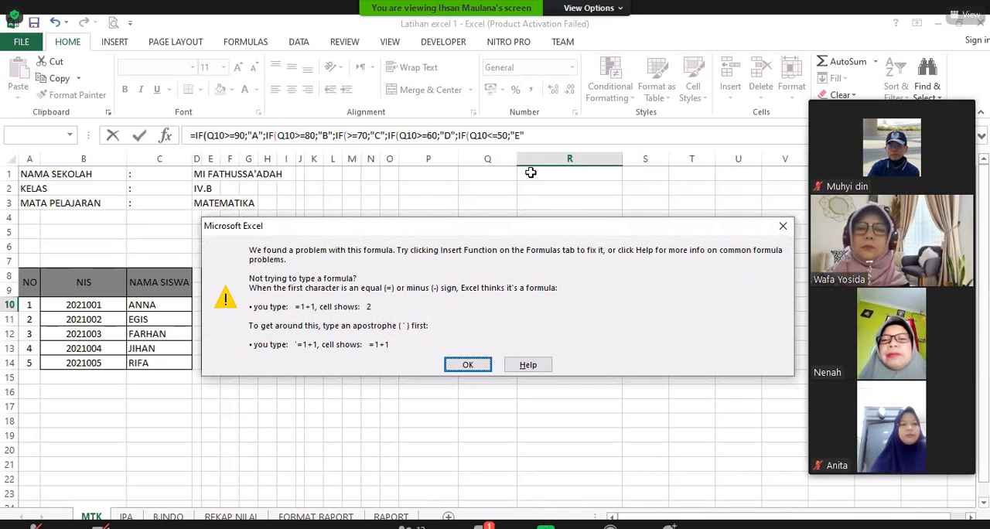
key(Return)
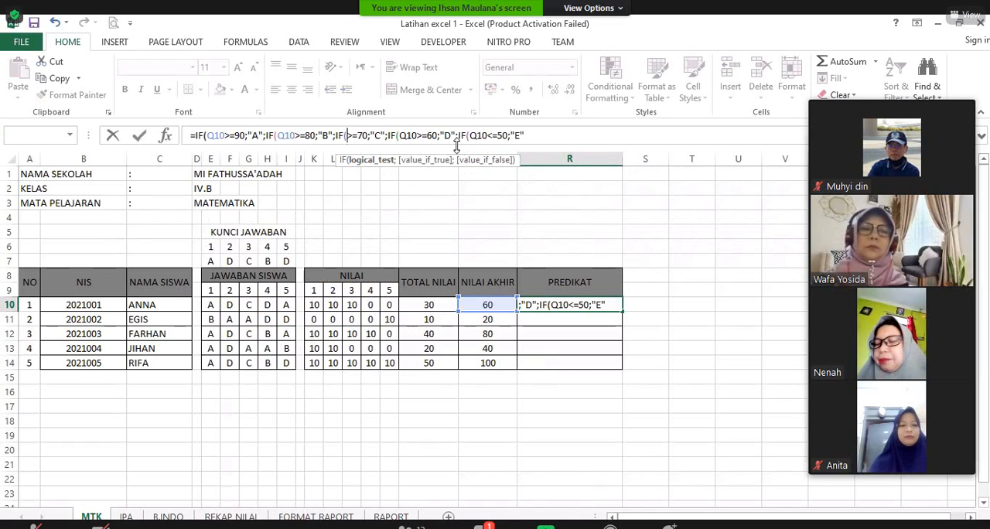
Step: Clear everything before 70 in the third IF's condition in the R10 formula
key(Right)
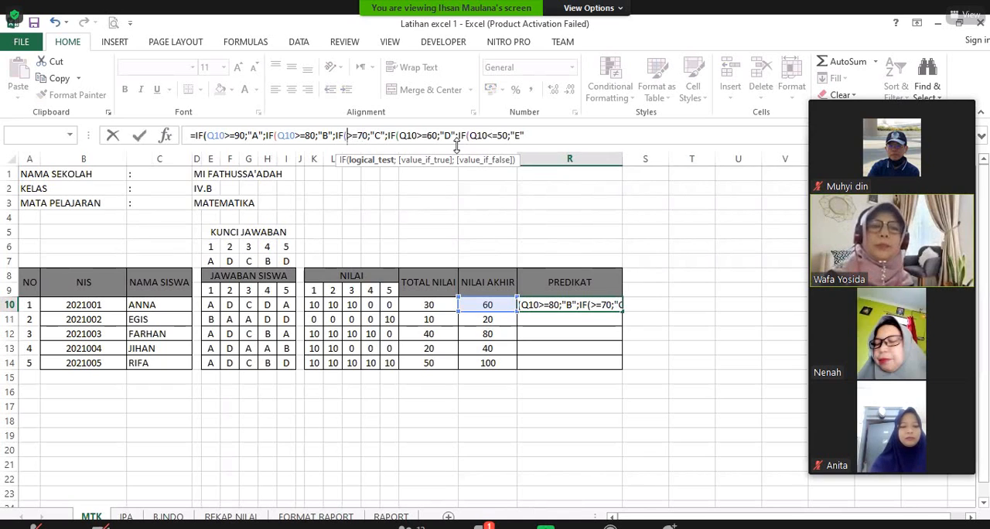
key(Left)
key(Left)
key(Left)
key(Left)
key(Left)
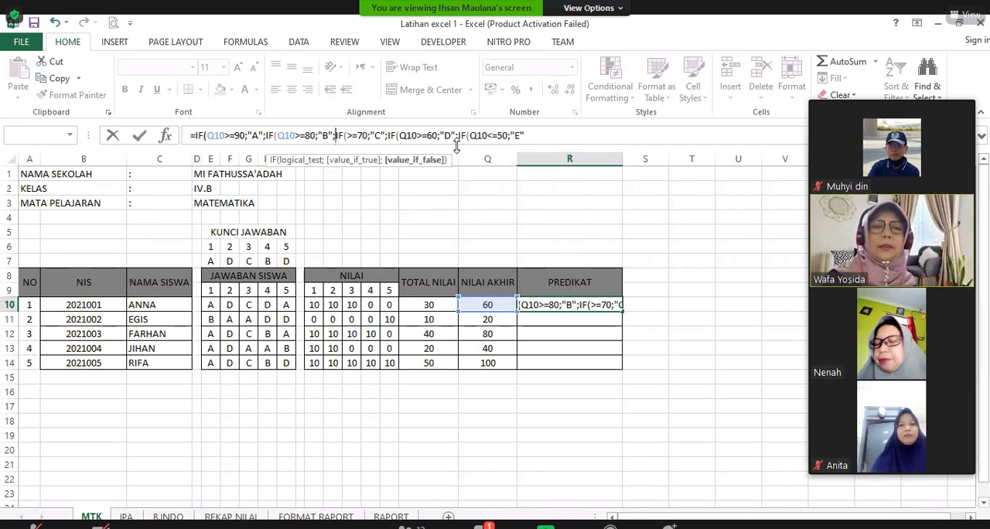
key(Right)
key(Right)
key(Right)
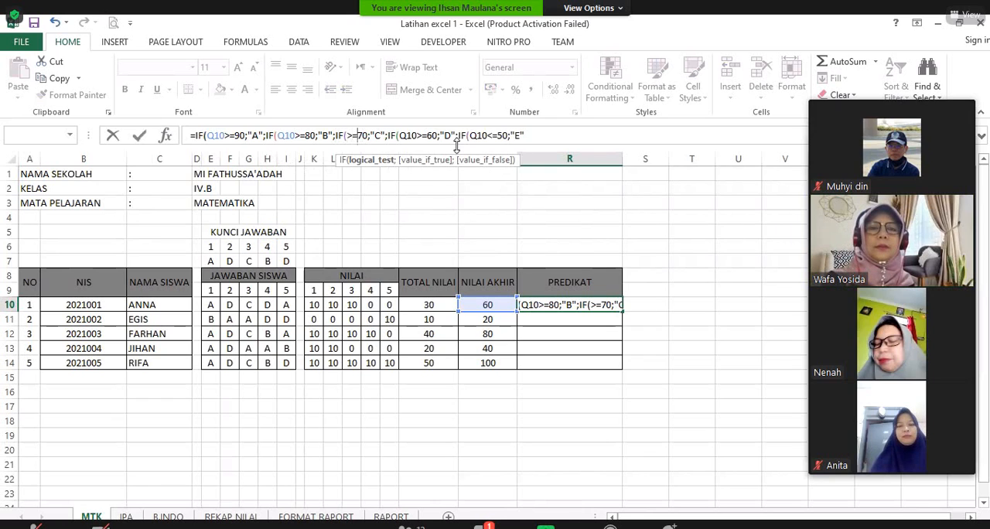
click(492, 311)
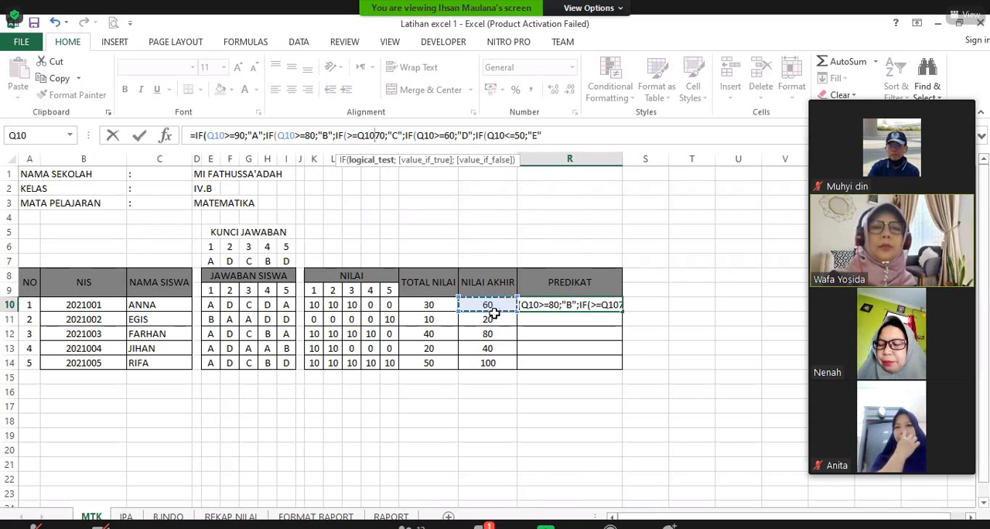
key(BackSpace)
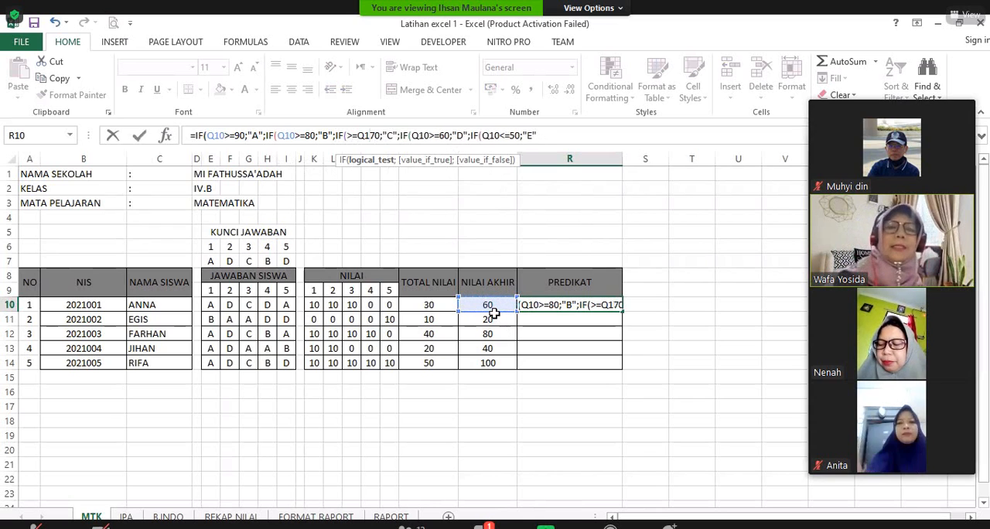
key(BackSpace)
key(BackSpace)
key(BackSpace)
key(BackSpace)
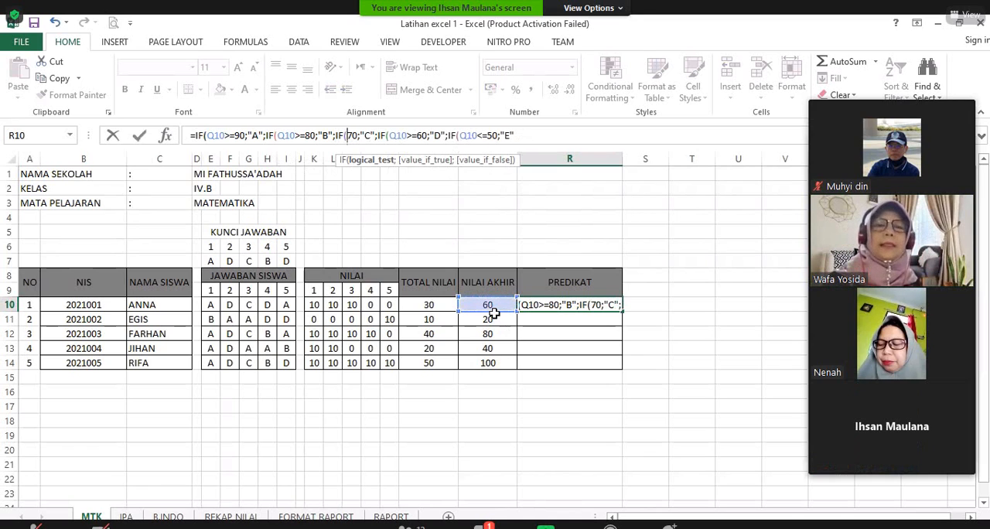
Step: Complete the third IF's condition as Q10>=70 and enter the nested formula in R10
click(487, 306)
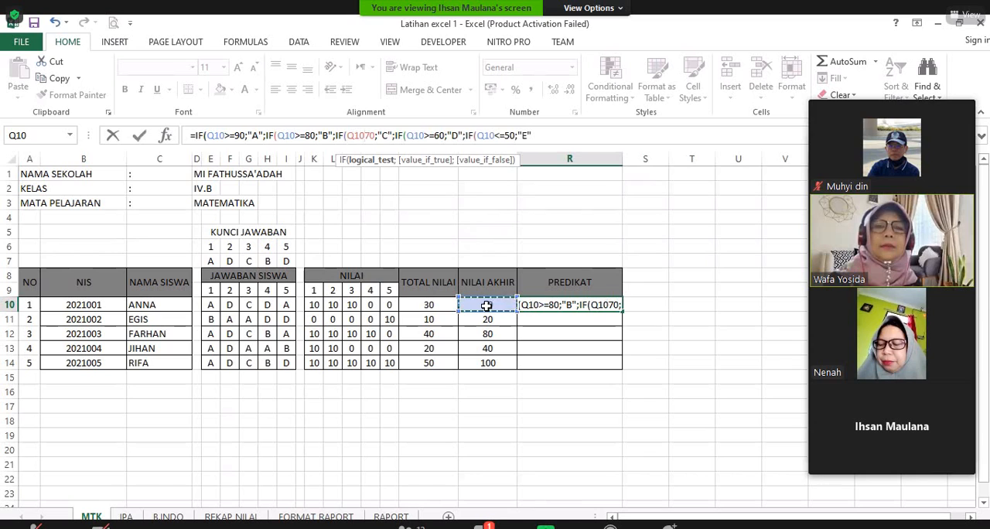
text(>=)
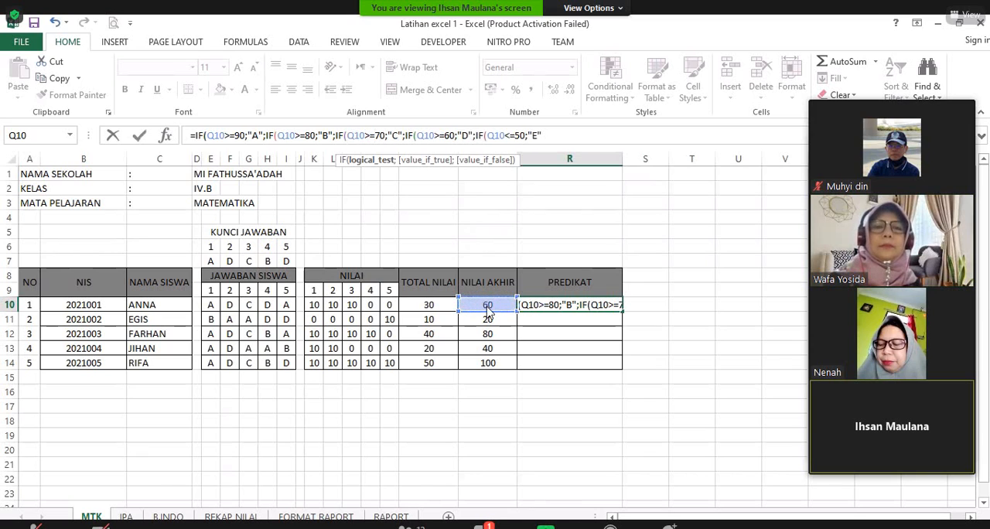
key(Tab)
key(Return)
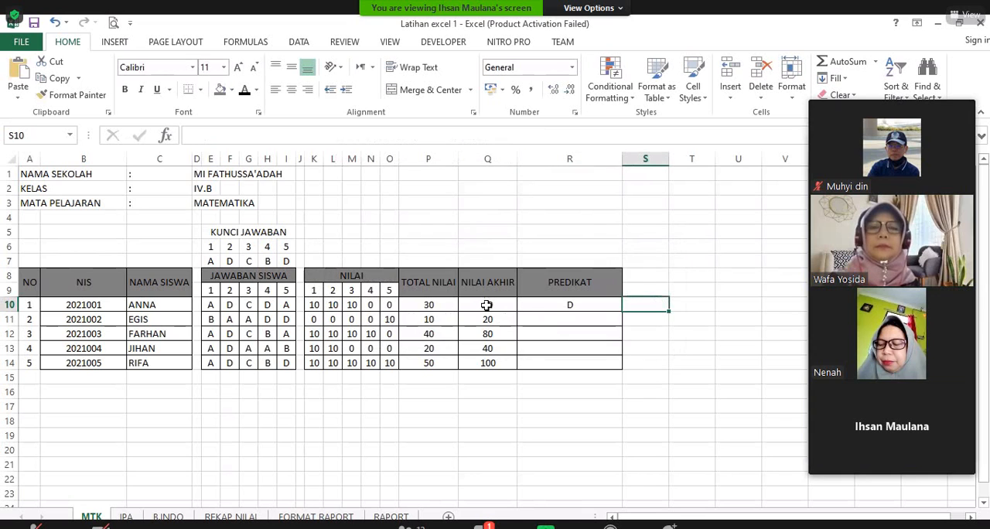
Step: Fill the R10 PREDIKAT formula down through all five students to R14, clearing the surplus copy in R15
click(571, 304)
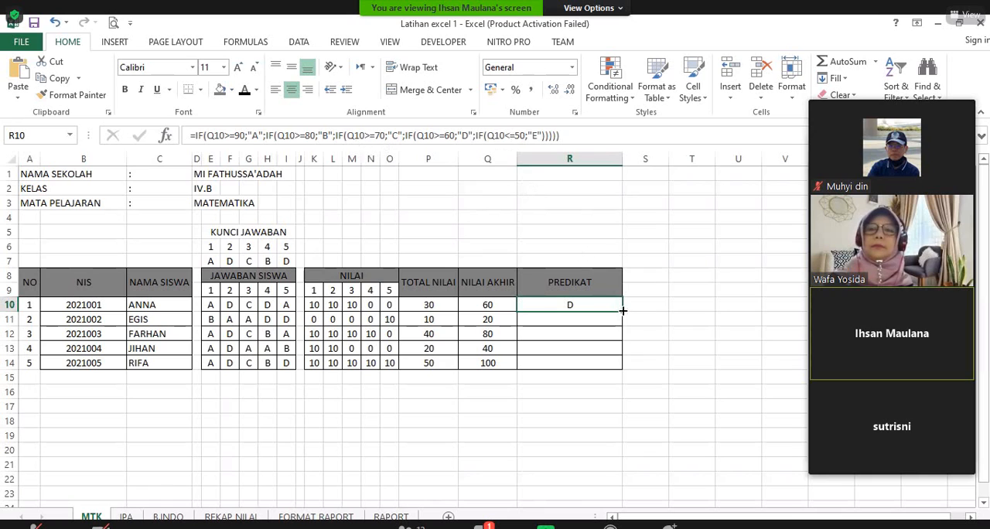
drag(622, 311, 639, 378)
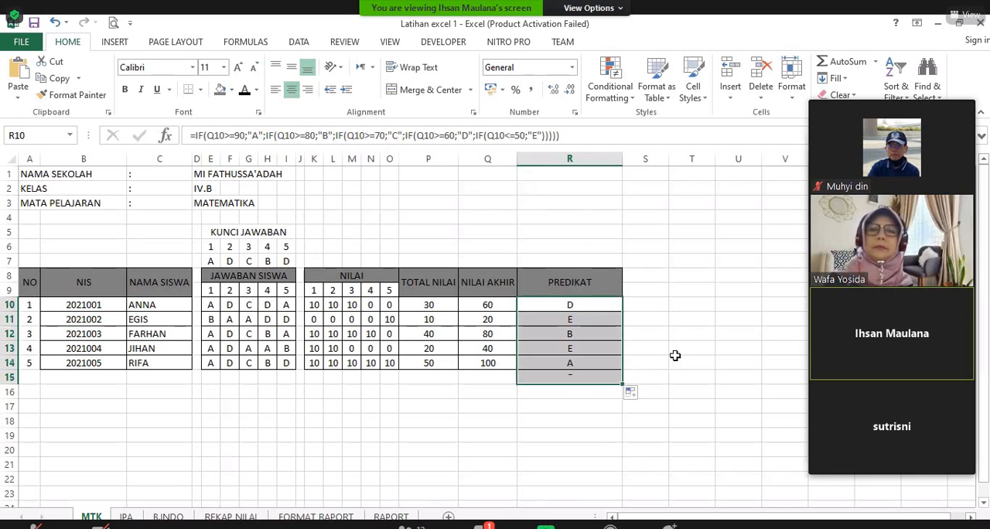
click(609, 378)
click(609, 377)
key(Delete)
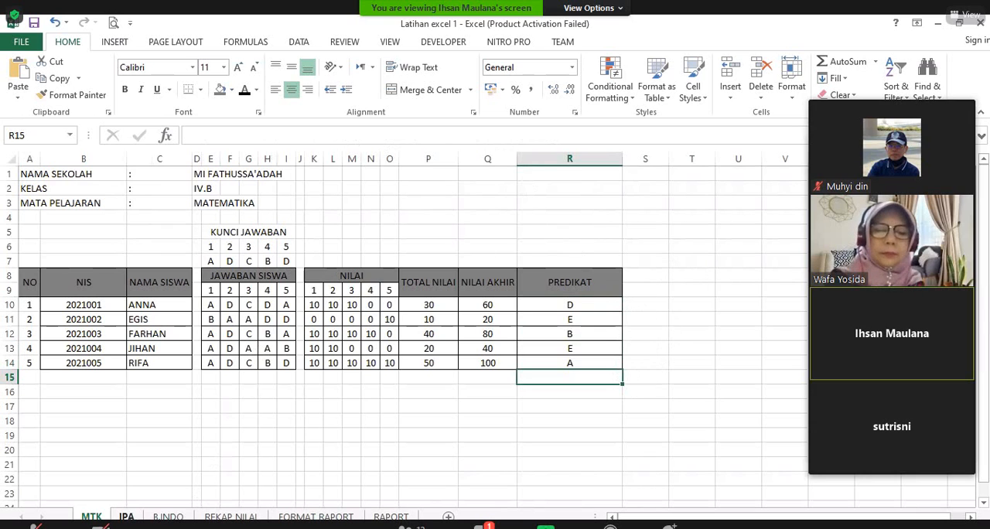
Step: Look over the IPA and B.INDO sheets and switch to the REKAP NILAI sheet
click(126, 516)
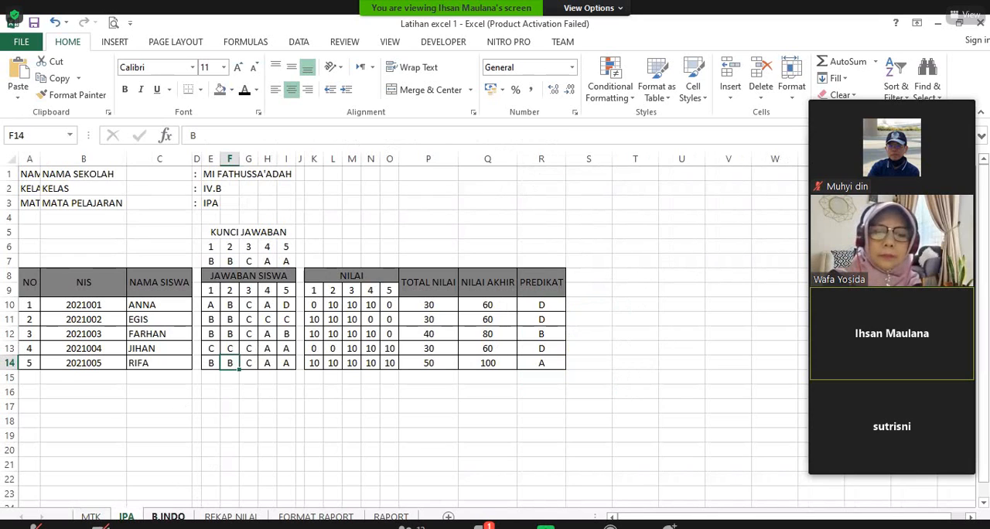
key(ctrl+Page_Down)
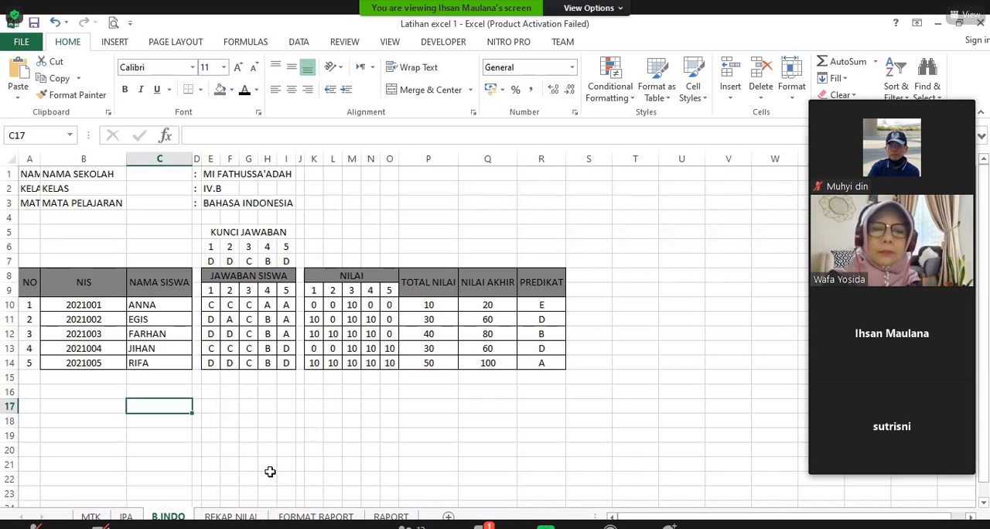
click(249, 514)
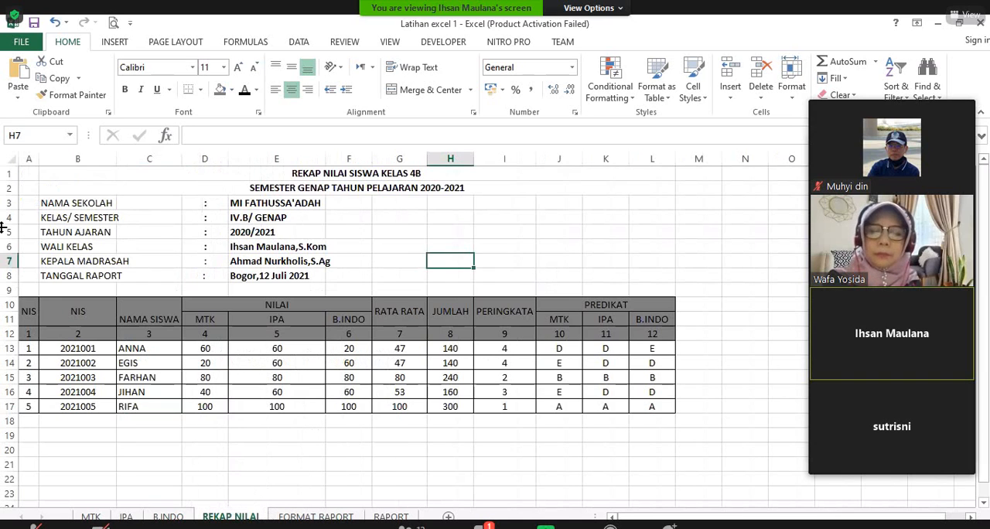
click(316, 451)
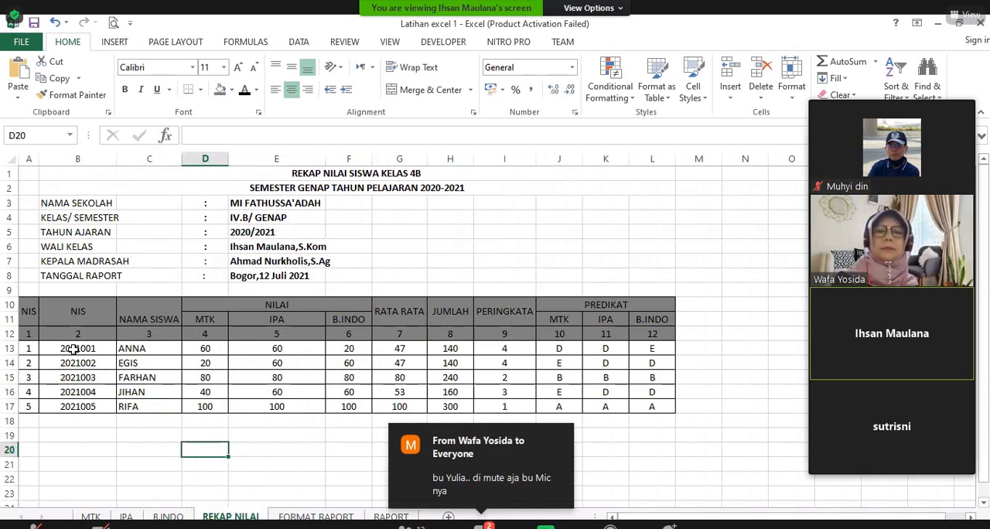
Step: Clear the student data and subject scores in B13:F17 and the PREDIKAT entries in J13:L17 on REKAP NILAI
drag(75, 350, 354, 407)
key(Delete)
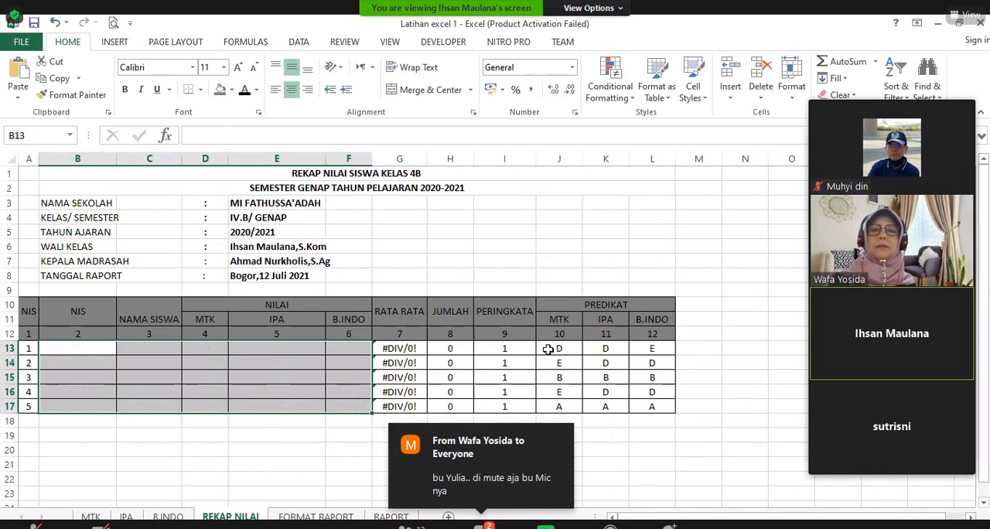
drag(547, 348, 649, 407)
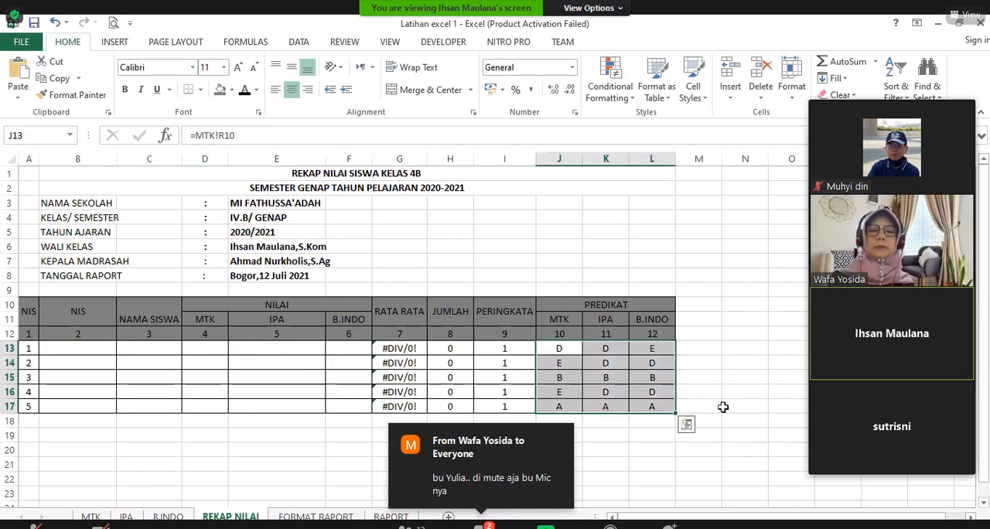
key(Delete)
drag(520, 347, 537, 411)
click(652, 435)
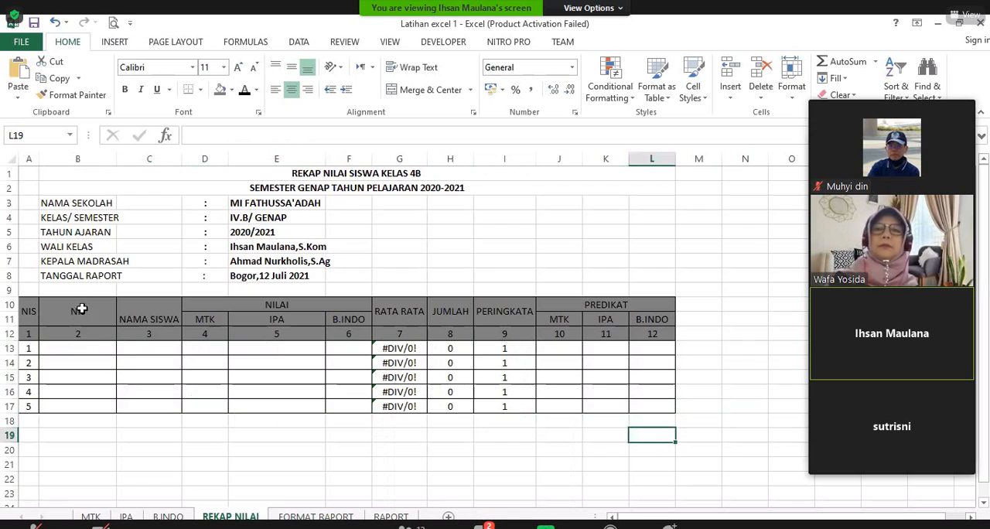
Step: Link the NIS cell B13 to =MTK!B10 and fill the formula down to B17
click(90, 348)
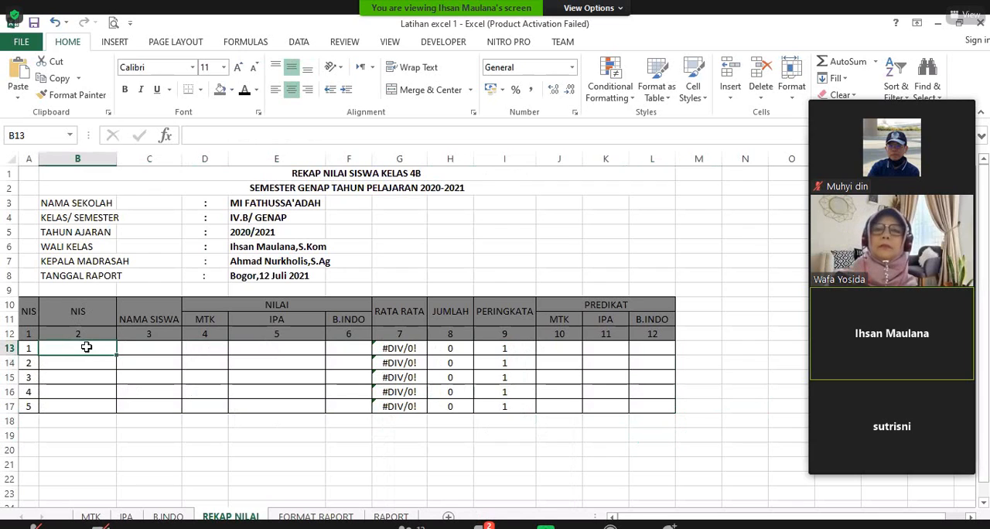
text(=)
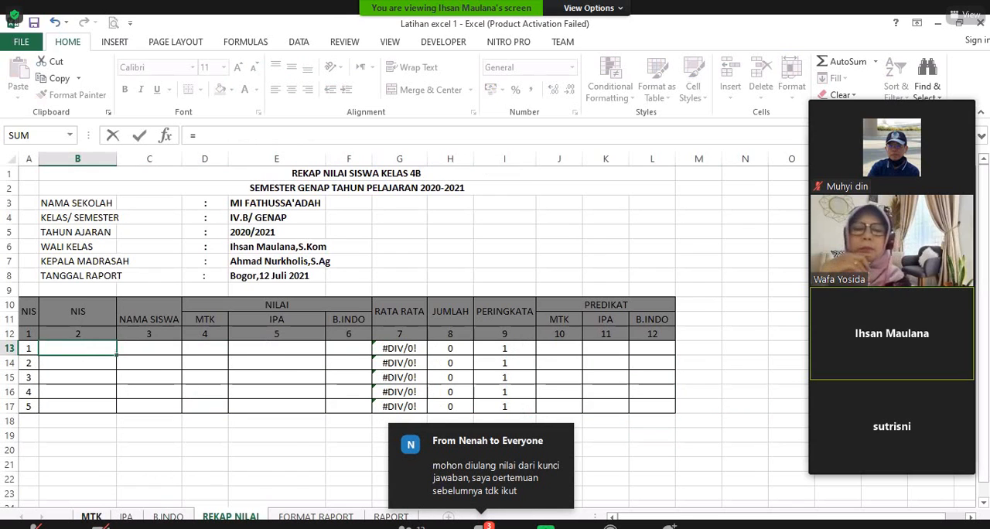
click(91, 516)
click(107, 306)
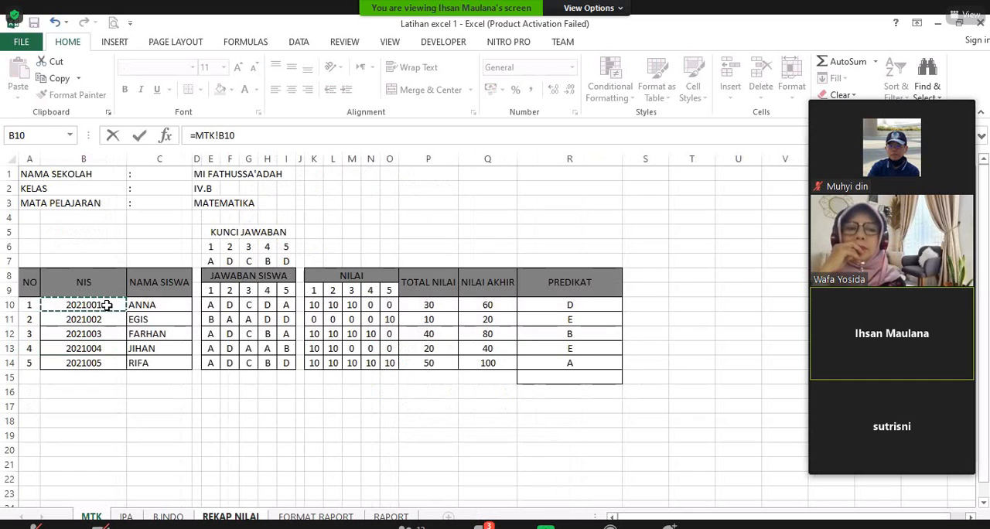
key(Return)
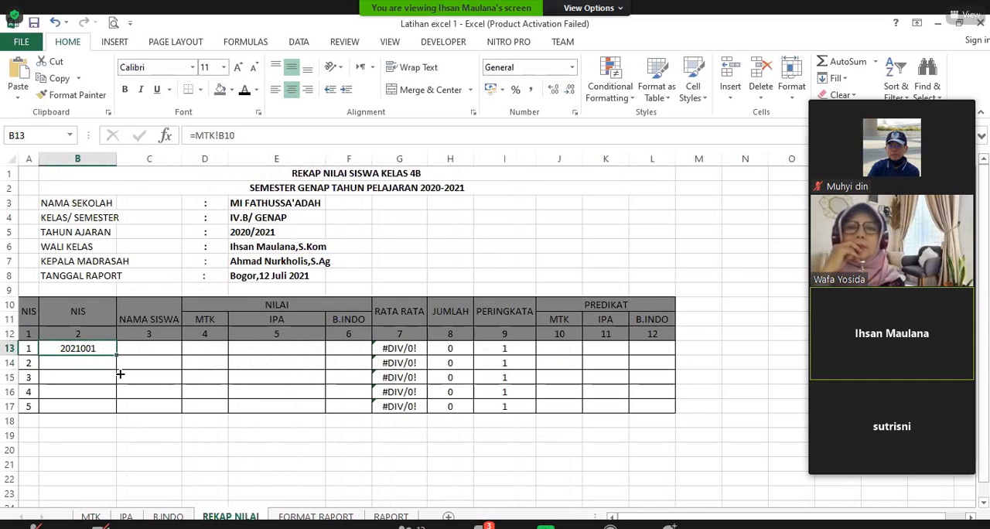
key(ctrl+c)
drag(123, 400, 124, 408)
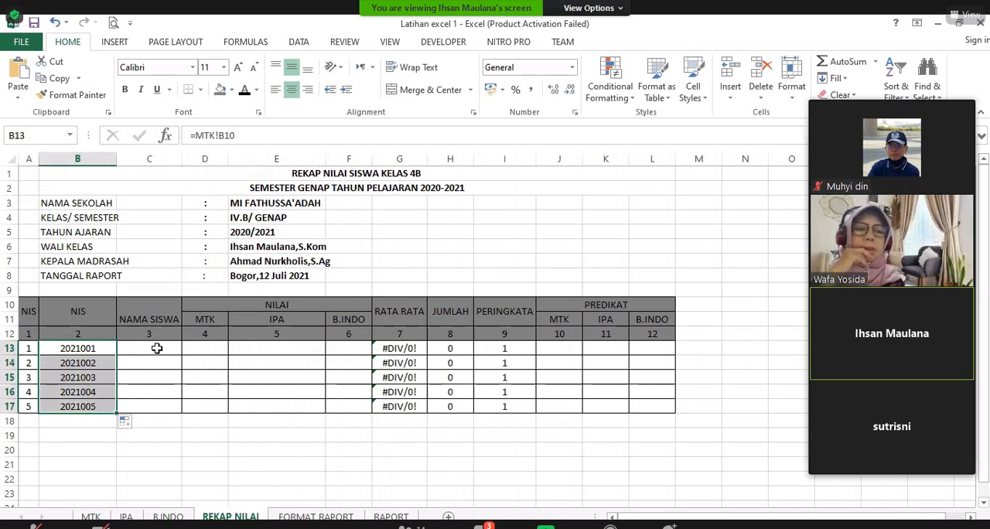
Step: Link the NAMA SISWA cell C13 to =MTK!C10 and fill the formula down to C17
click(156, 348)
text(=)
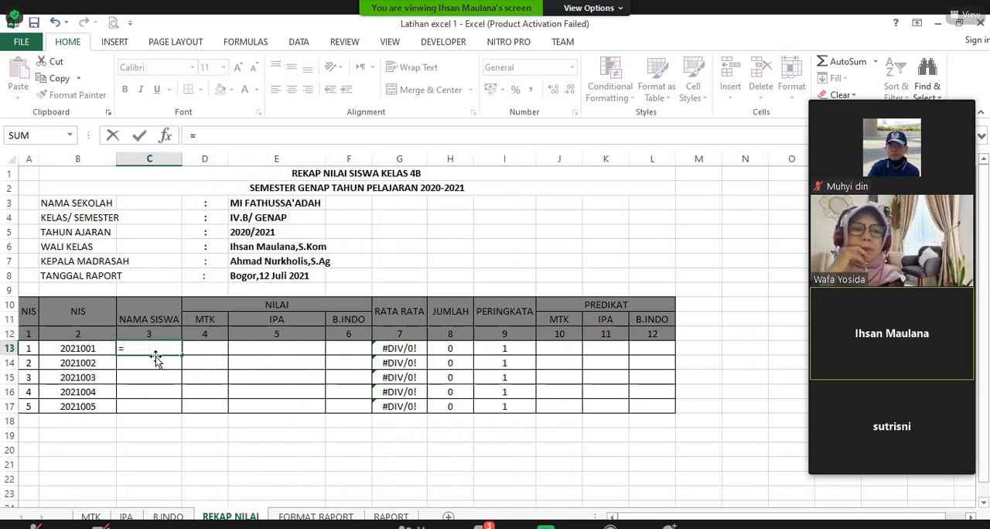
click(92, 516)
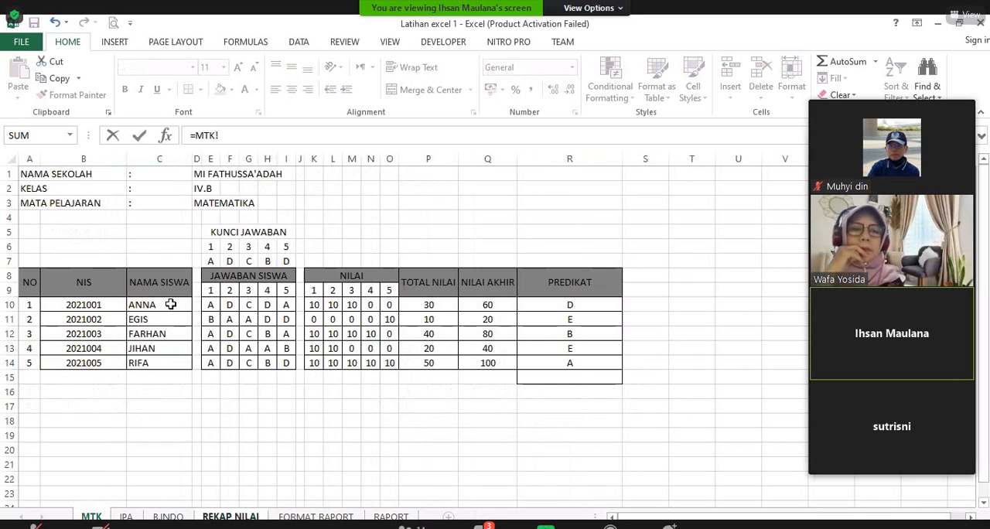
click(171, 304)
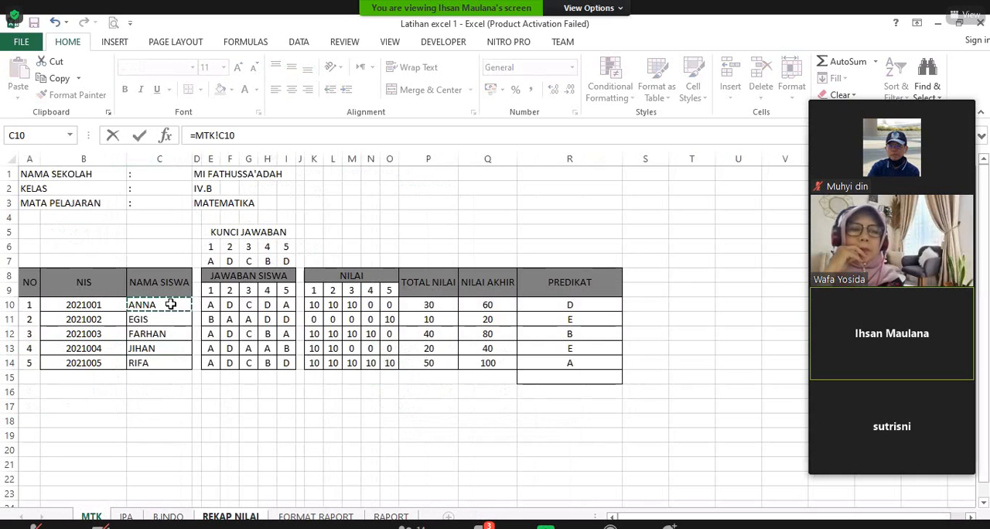
key(Return)
click(179, 352)
drag(181, 356, 192, 414)
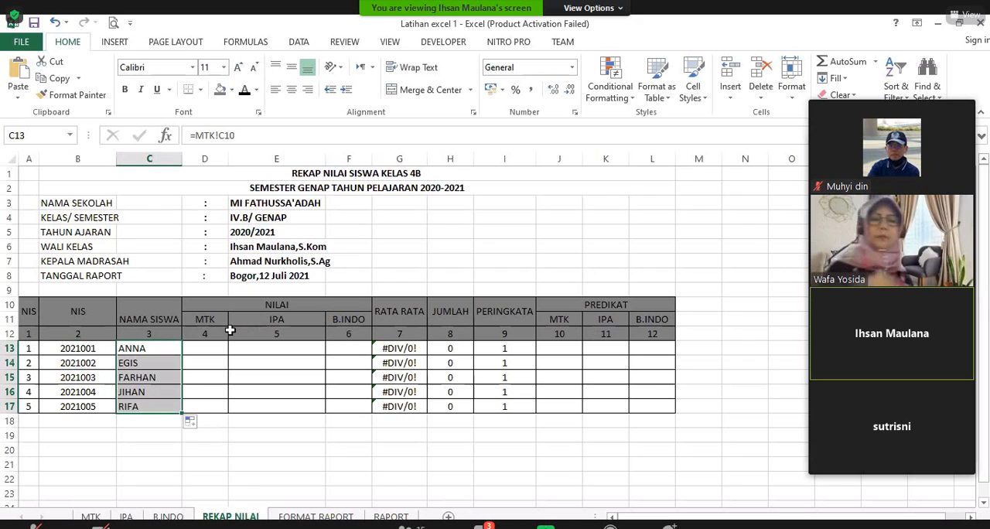
Step: Link the MTK score in D13 to NILAI AKHIR cell Q10 on the MTK sheet and fill it down to D17
click(215, 349)
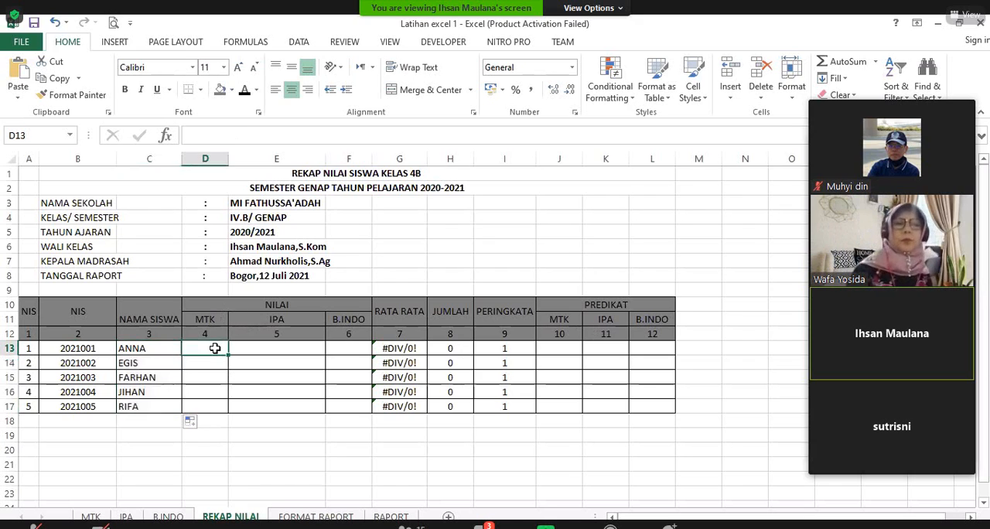
text(=)
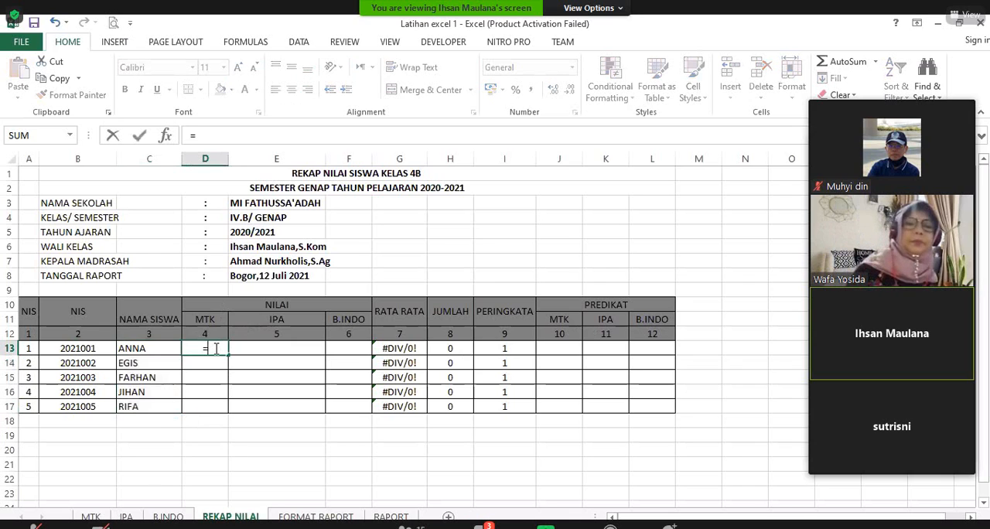
click(91, 516)
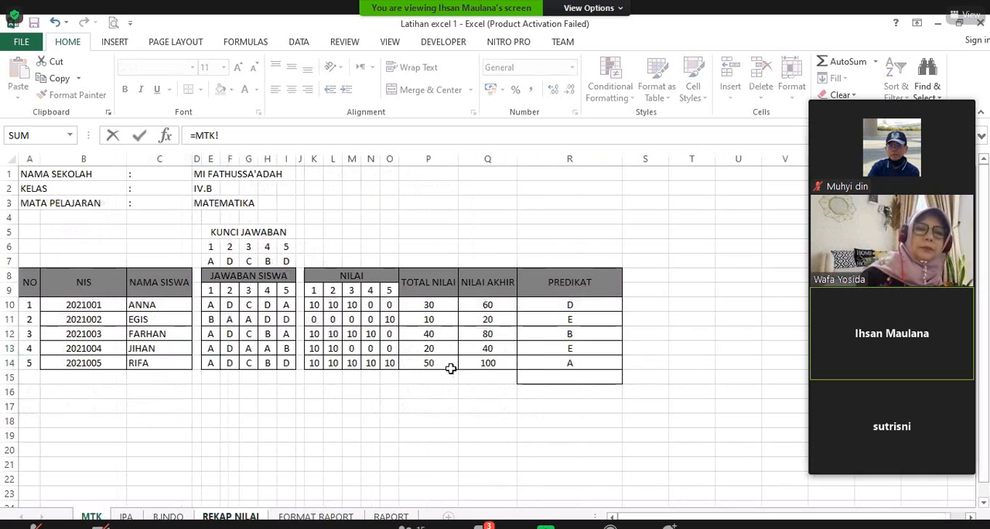
click(490, 306)
key(Return)
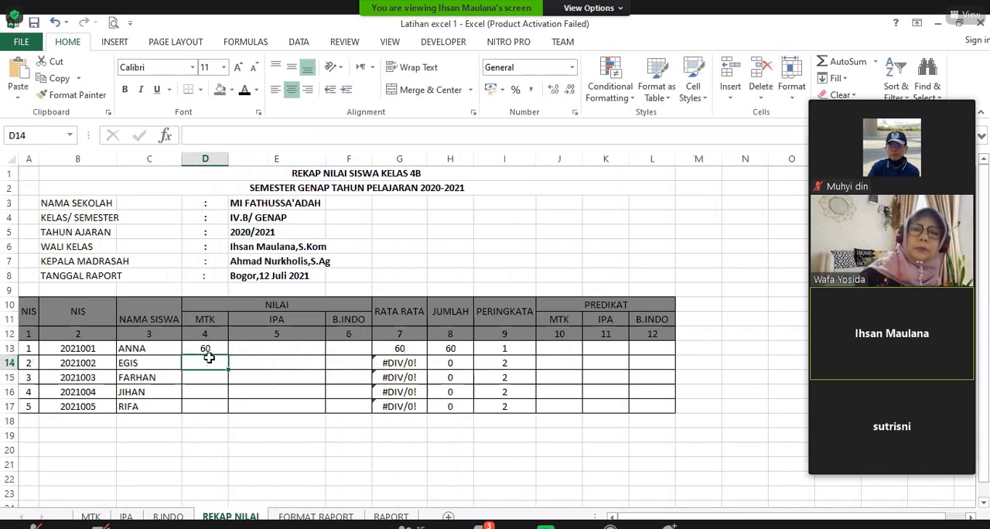
click(210, 348)
drag(228, 355, 235, 408)
Step: Link the IPA score in E13 to the final score on the IPA sheet with =IPA!Q10
click(276, 346)
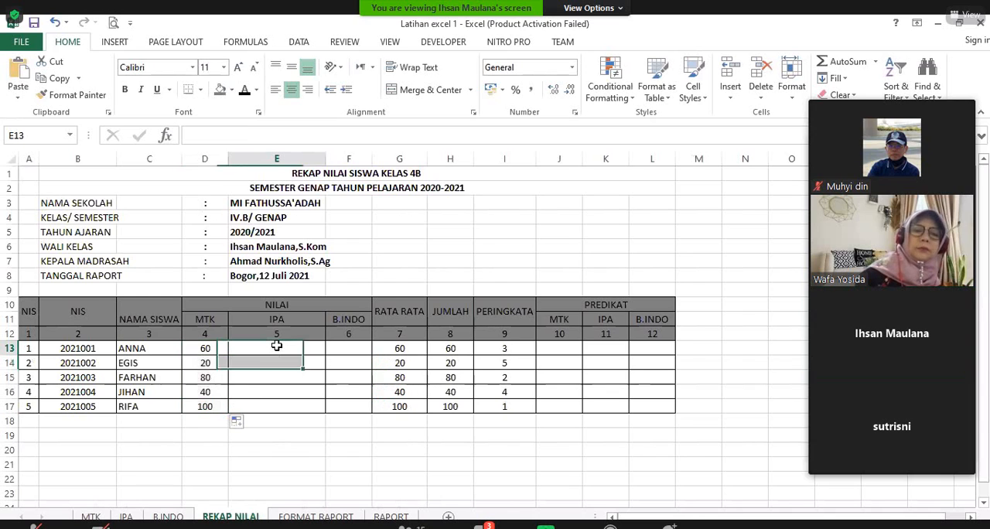
click(276, 346)
text(=)
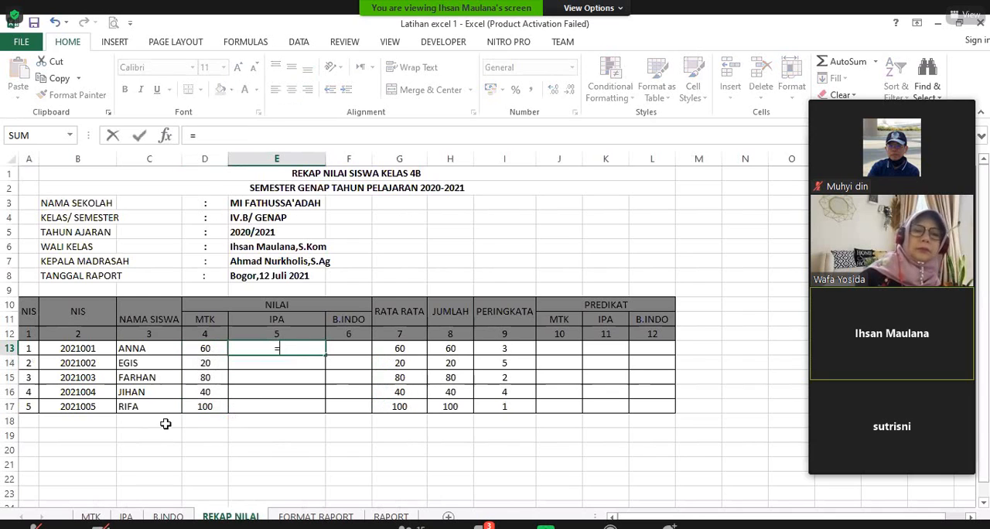
click(126, 516)
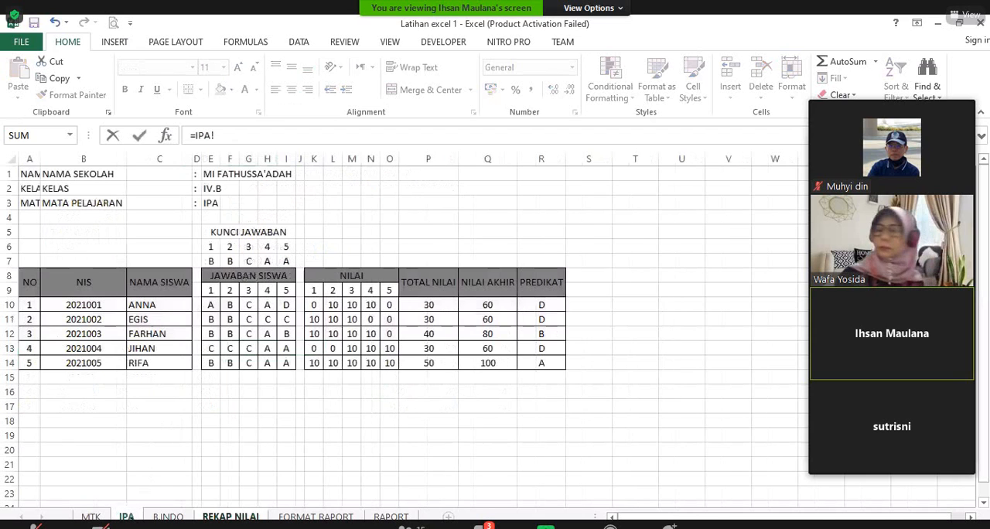
click(498, 305)
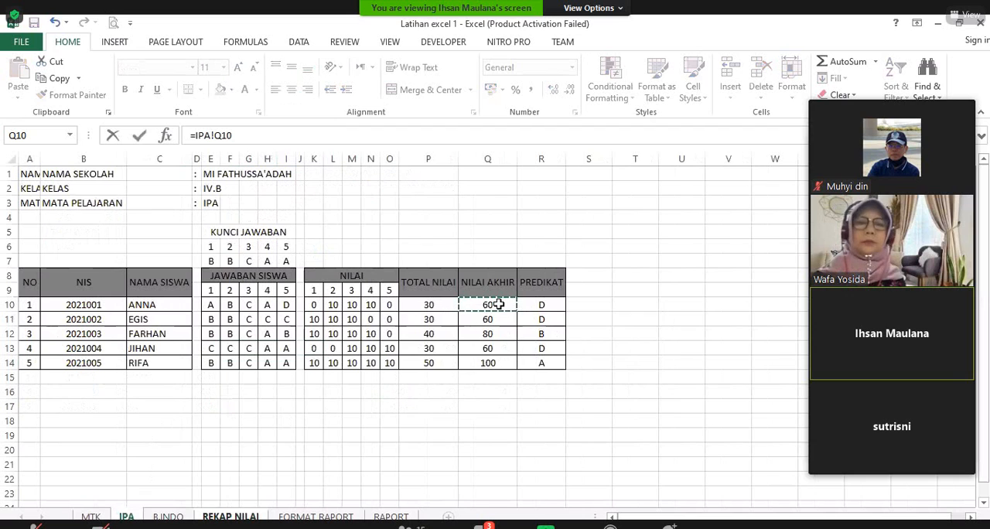
key(Return)
click(319, 350)
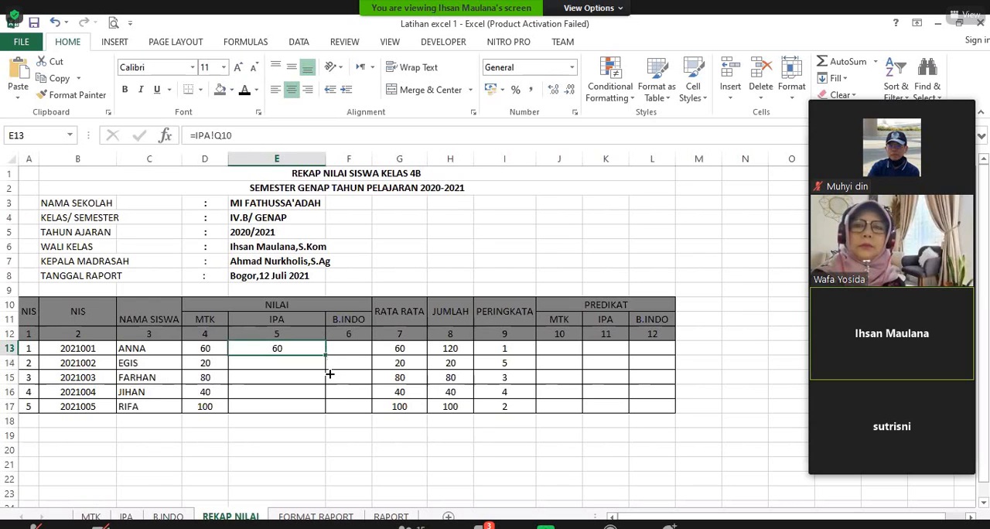
drag(329, 373, 330, 411)
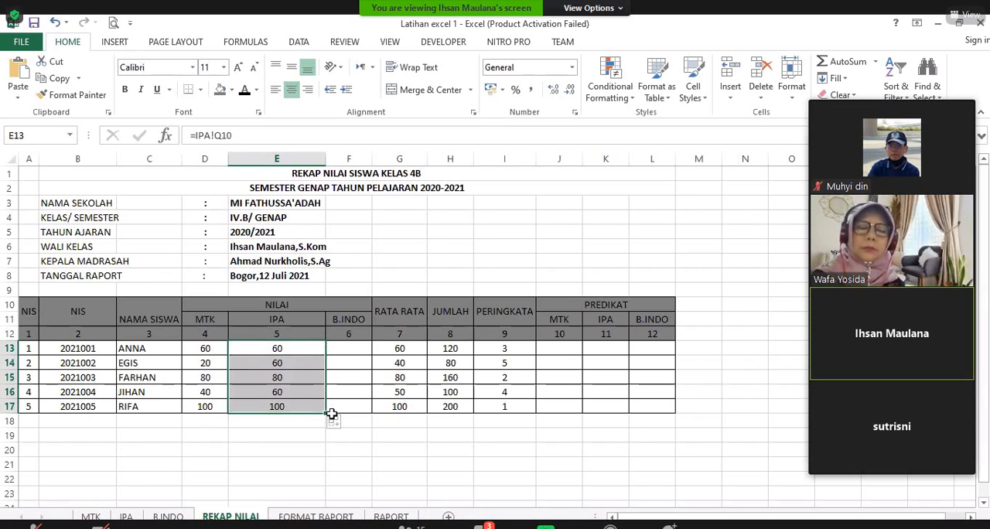
key(ctrl+z)
click(325, 379)
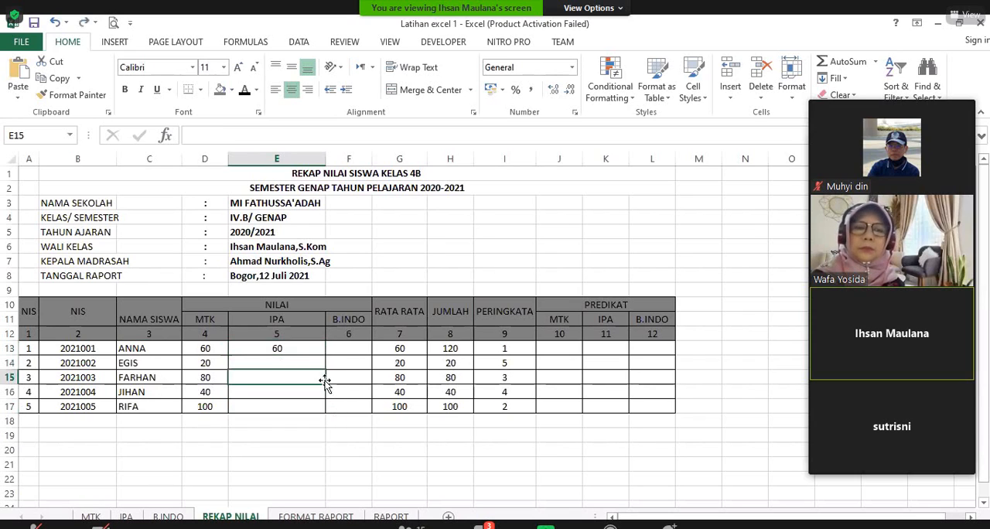
Step: Fill the IPA score formula in E13 down through all five students to E17
click(319, 350)
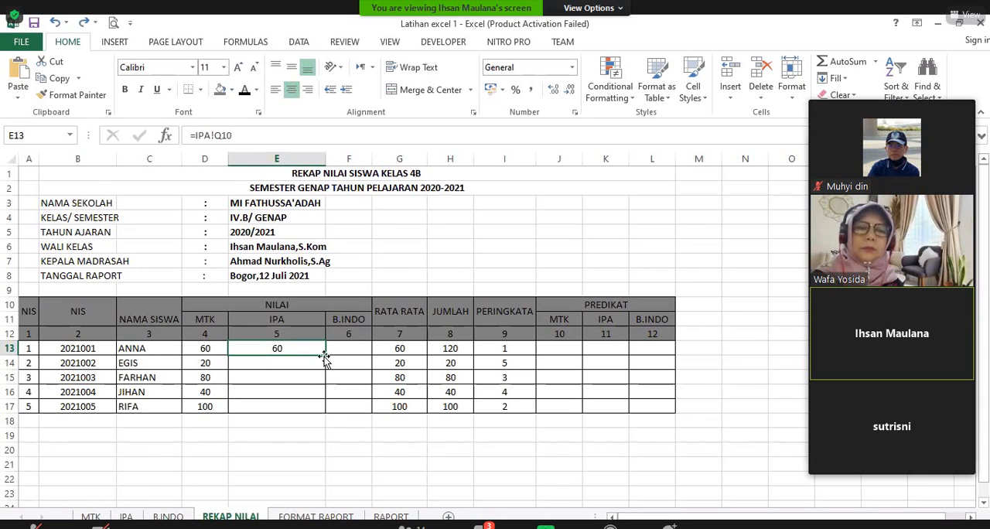
double_click(325, 355)
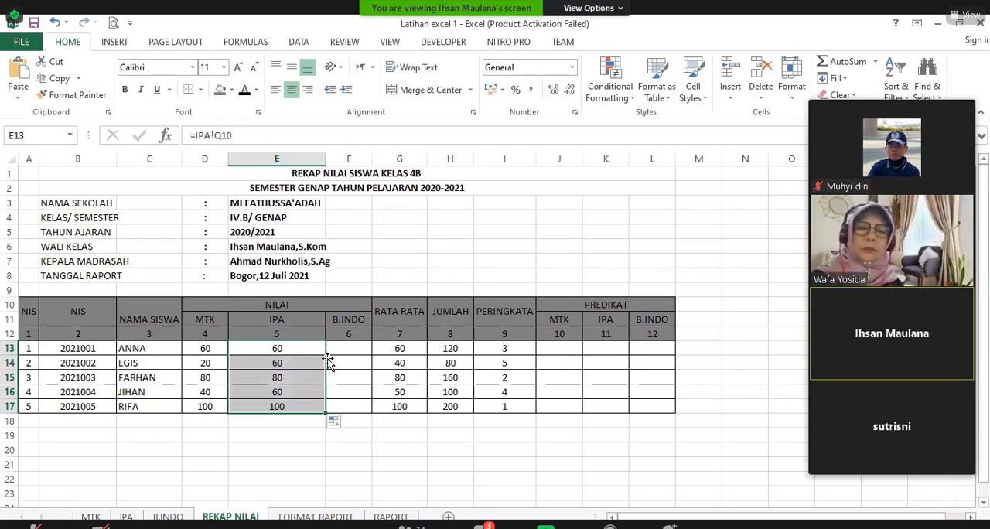
Step: Link the B.INDO score in F13 to =B.INDO!Q10 and fill the formula down to F17
click(354, 349)
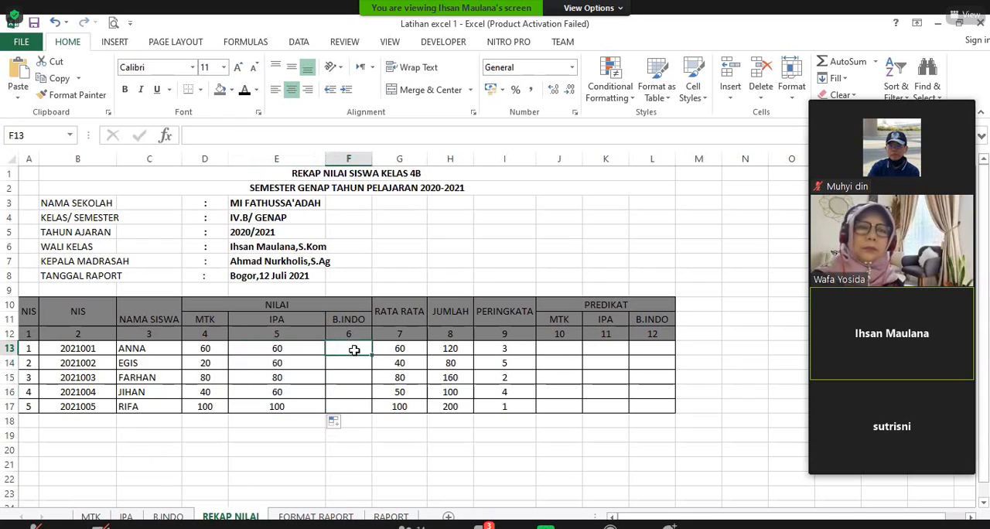
text(=)
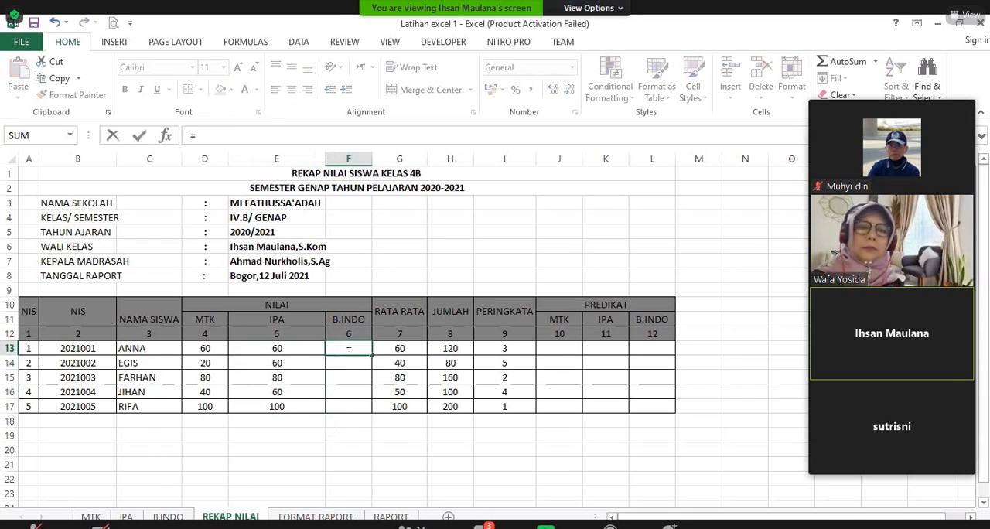
click(168, 516)
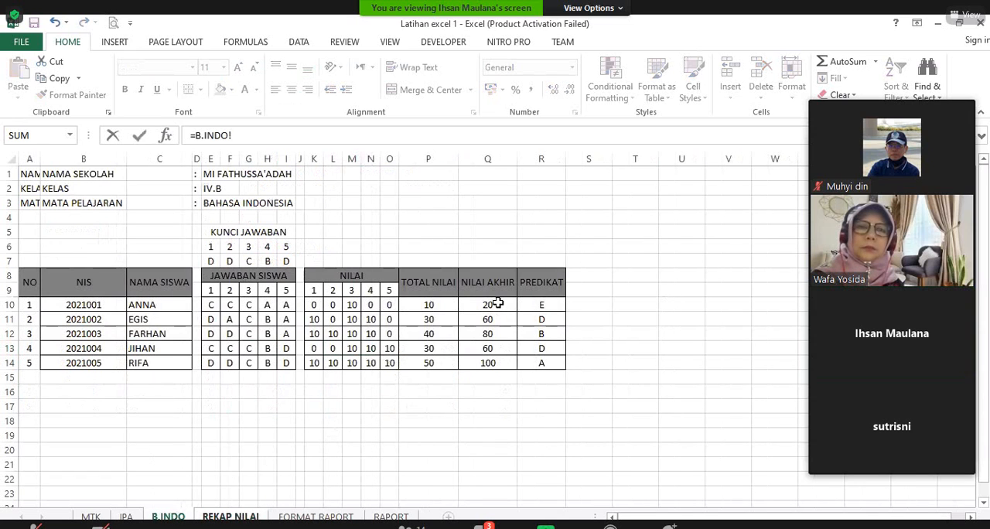
click(475, 308)
key(Return)
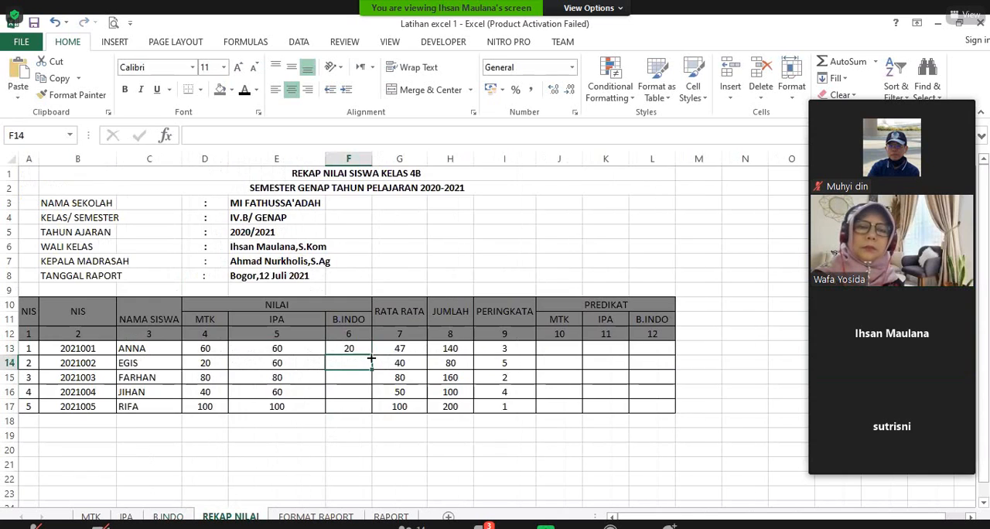
click(369, 350)
drag(372, 355, 372, 410)
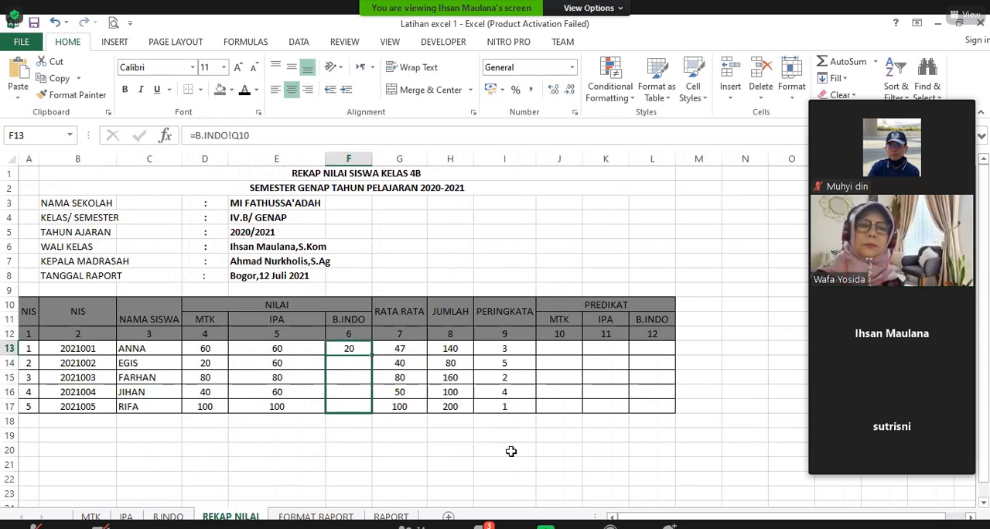
click(576, 346)
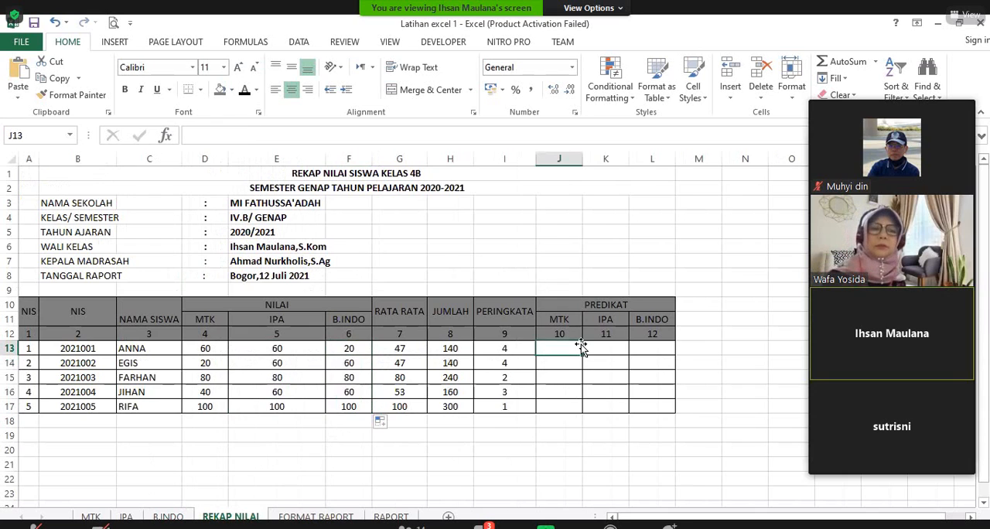
text(=)
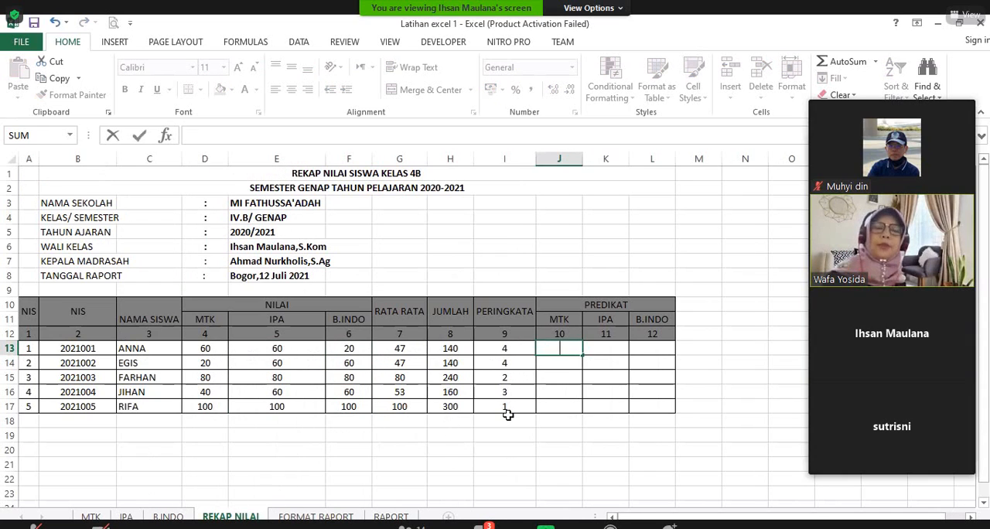
key(Escape)
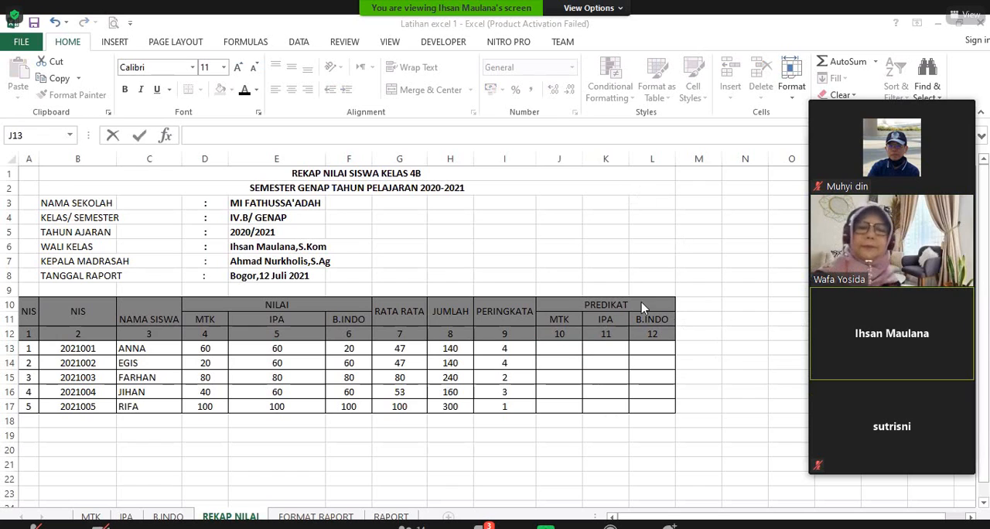
Step: Inspect the PREDIKAT formula in R10 on the MTK sheet and return to the REKAP NILAI recap
click(567, 356)
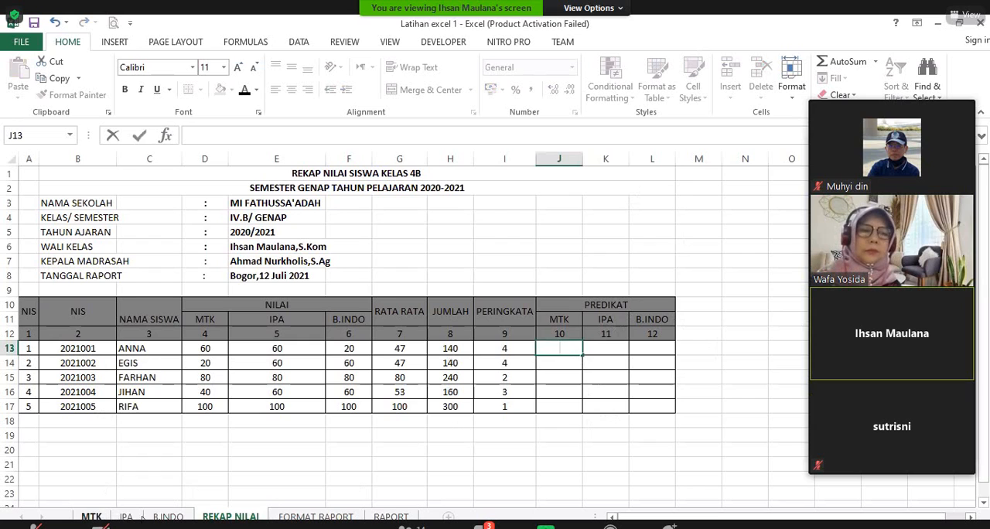
click(90, 517)
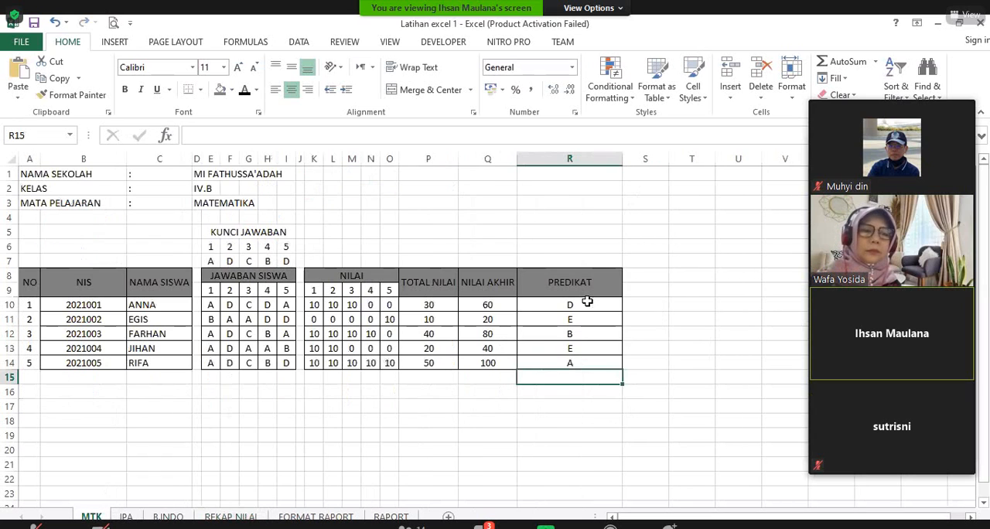
click(587, 306)
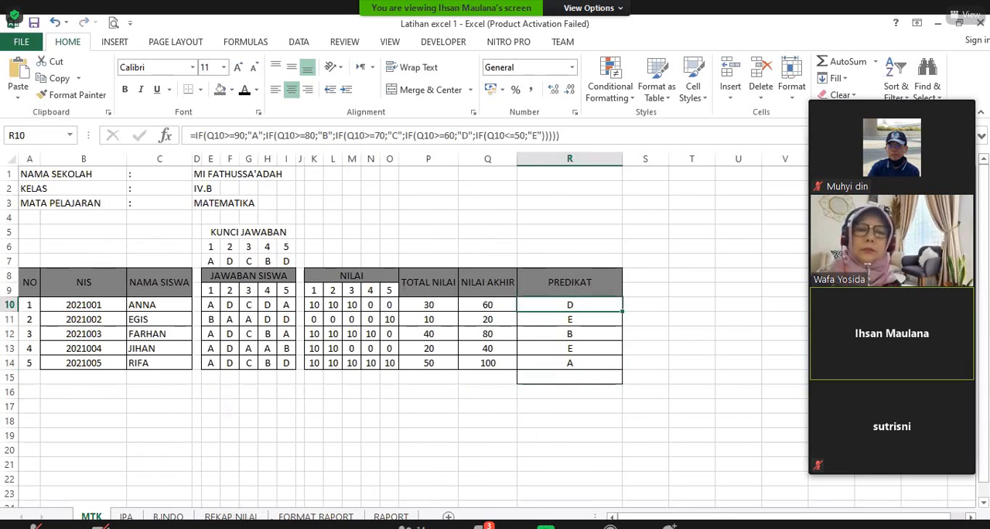
click(231, 517)
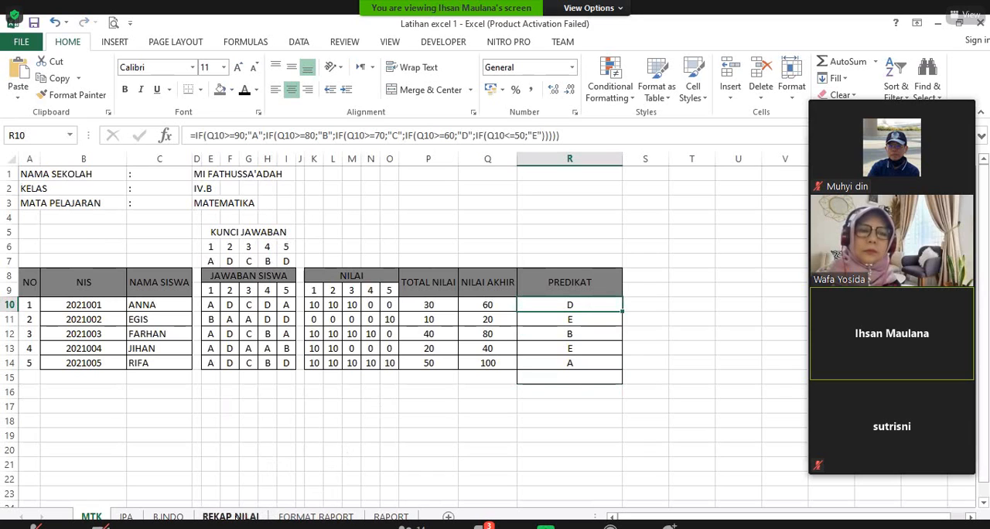
Step: Link the MTK predicate in J13 to PREDIKAT cell R10 on the MTK sheet and fill it down to J17
text(=)
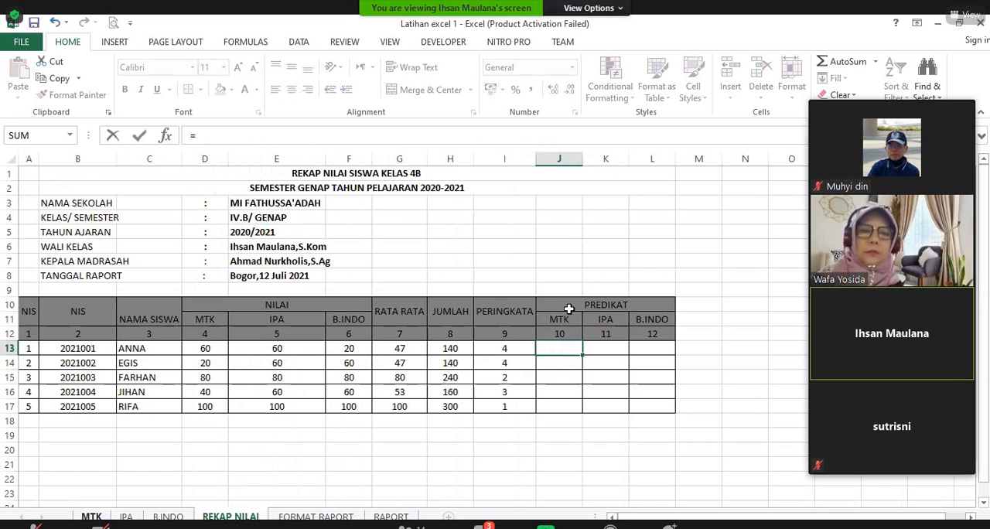
key(ctrl+Page_Up)
key(ctrl+Page_Up)
key(ctrl+Page_Up)
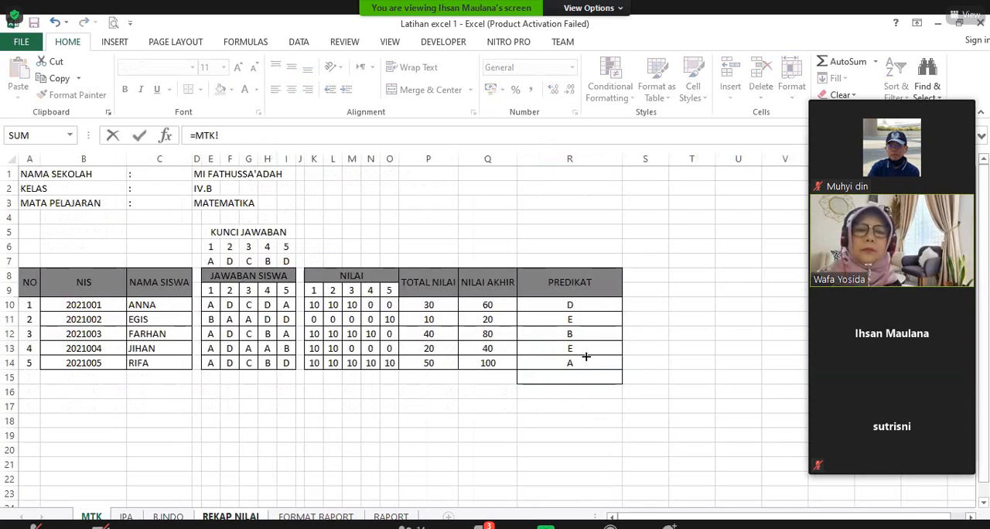
click(571, 305)
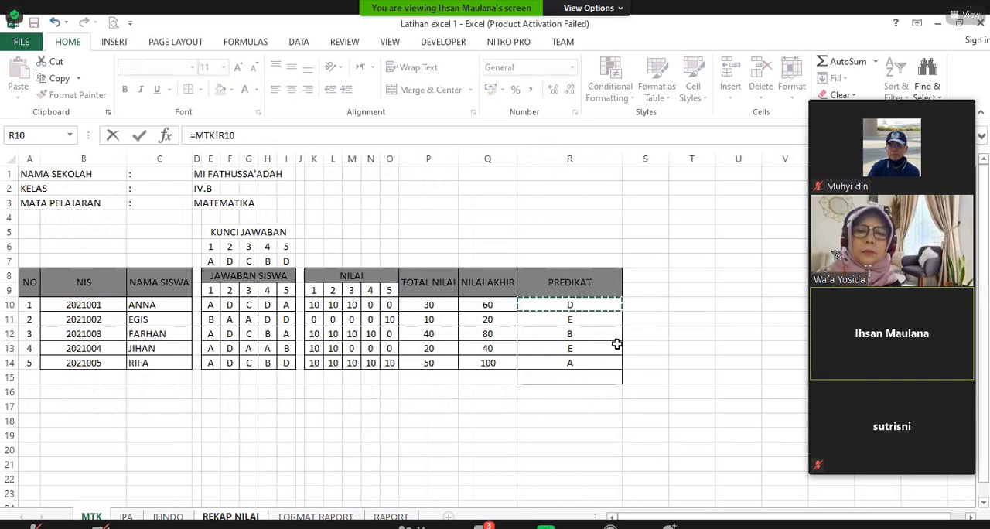
key(Return)
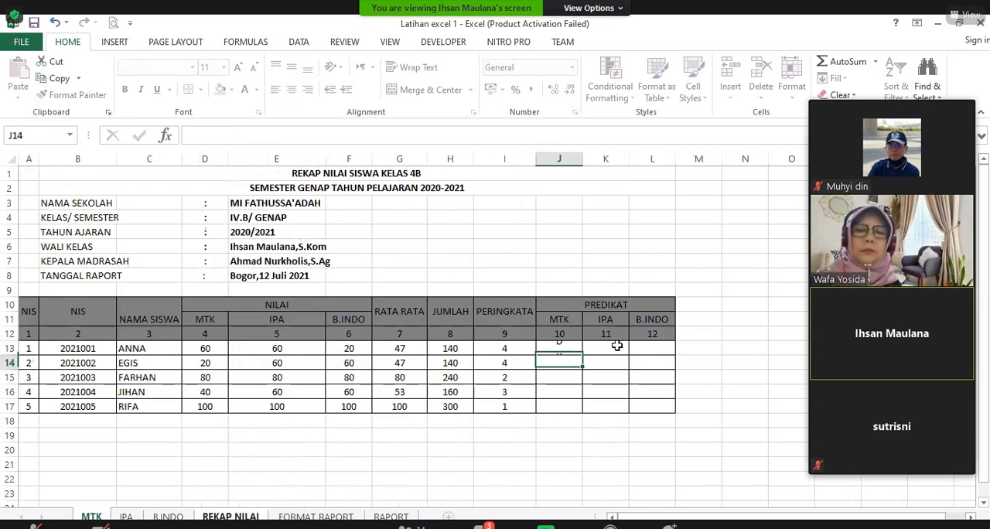
click(558, 348)
double_click(582, 355)
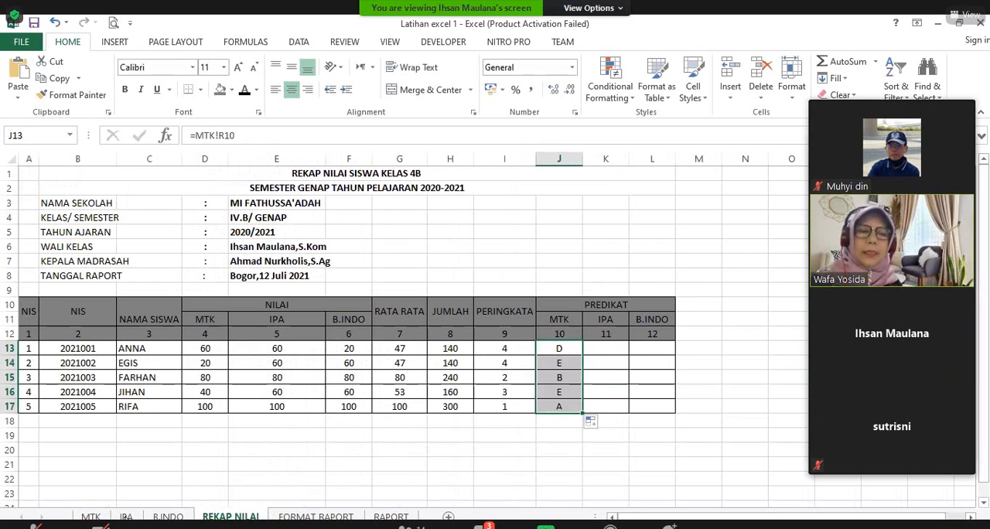
Step: Link the IPA predicate in K13 with =IPA!R10 and fill the formula down to K17
click(606, 348)
text(=)
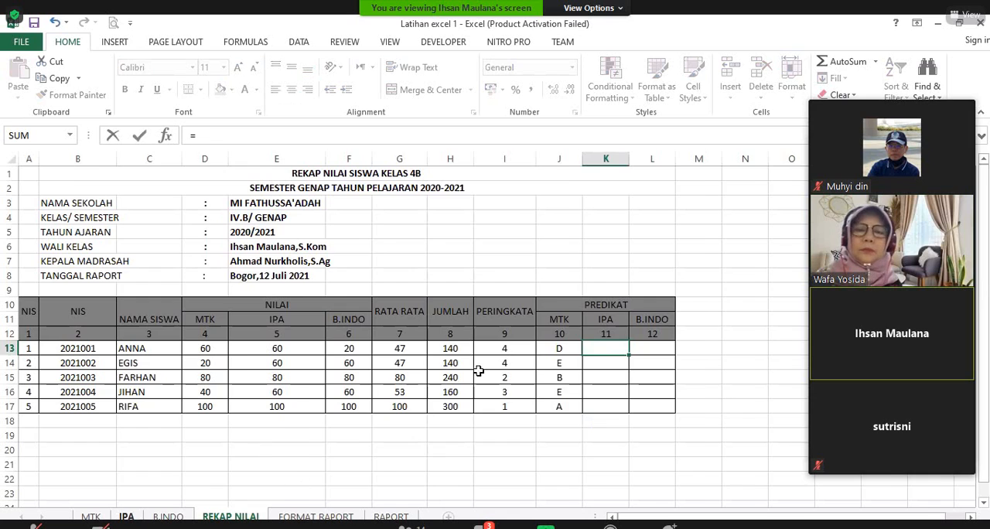
key(ctrl+Page_Up)
key(ctrl+Page_Up)
click(551, 305)
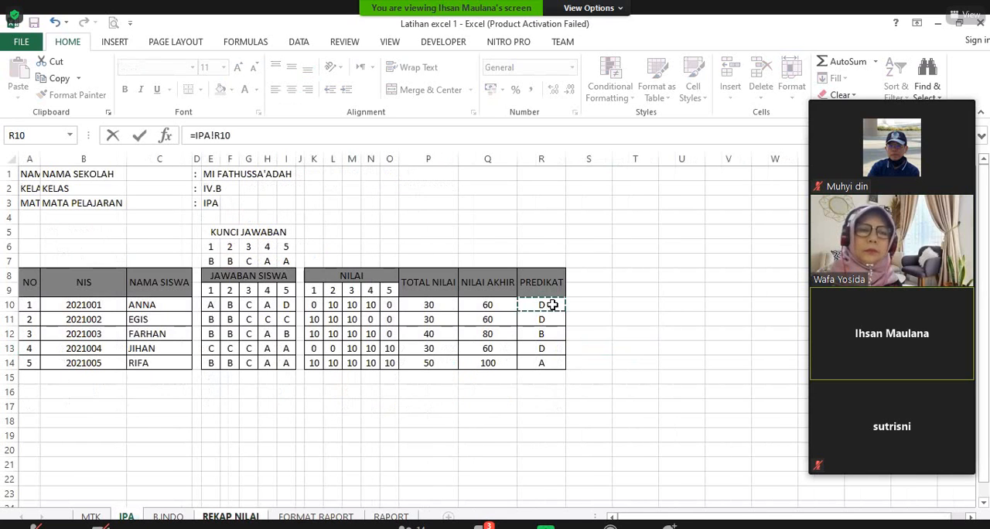
key(Return)
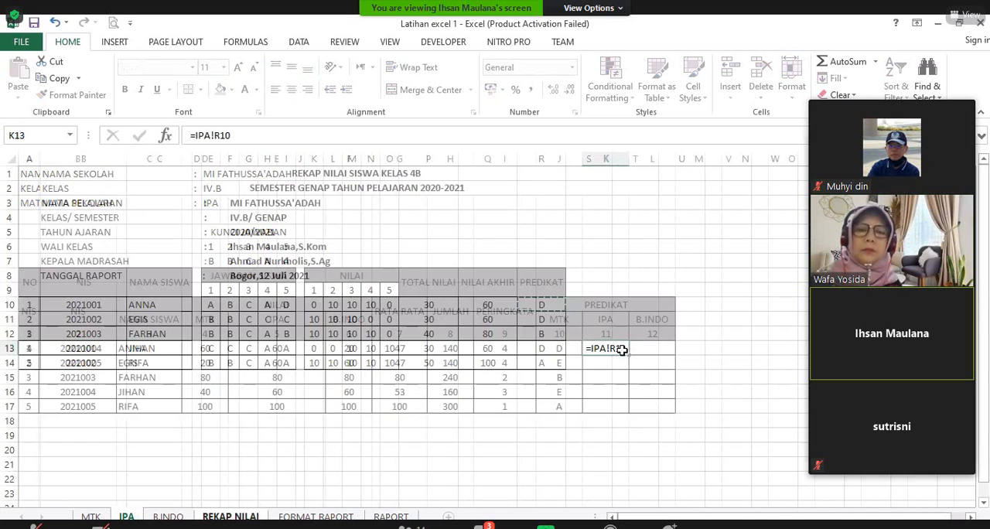
click(606, 348)
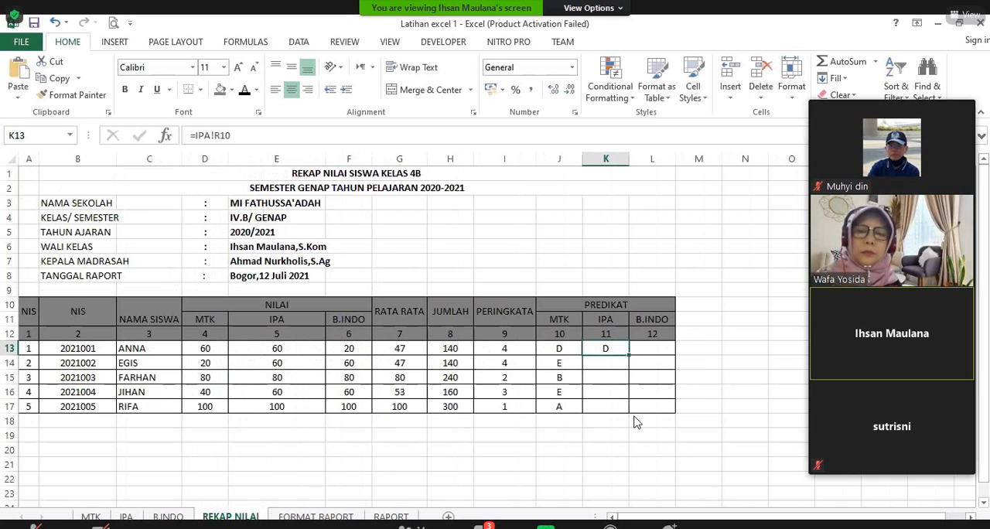
drag(629, 356, 635, 418)
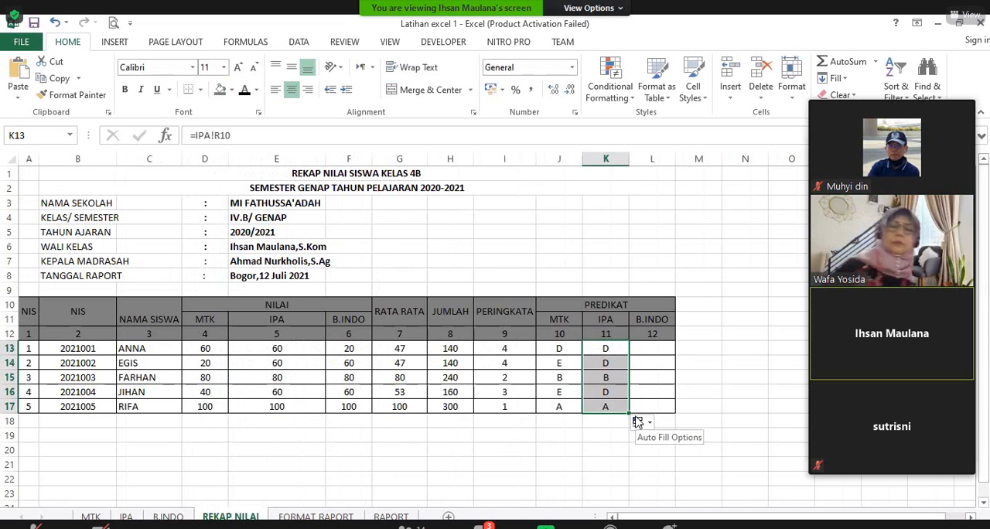
click(689, 365)
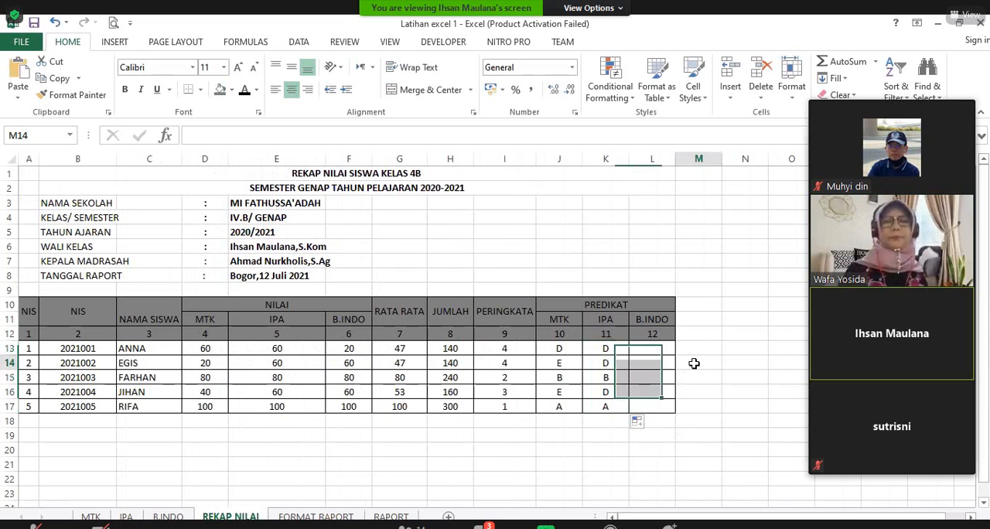
Step: Link the B.INDO predicate in L13 to PREDIKAT cell R10 on the B.INDO sheet and fill it down to L17
click(668, 349)
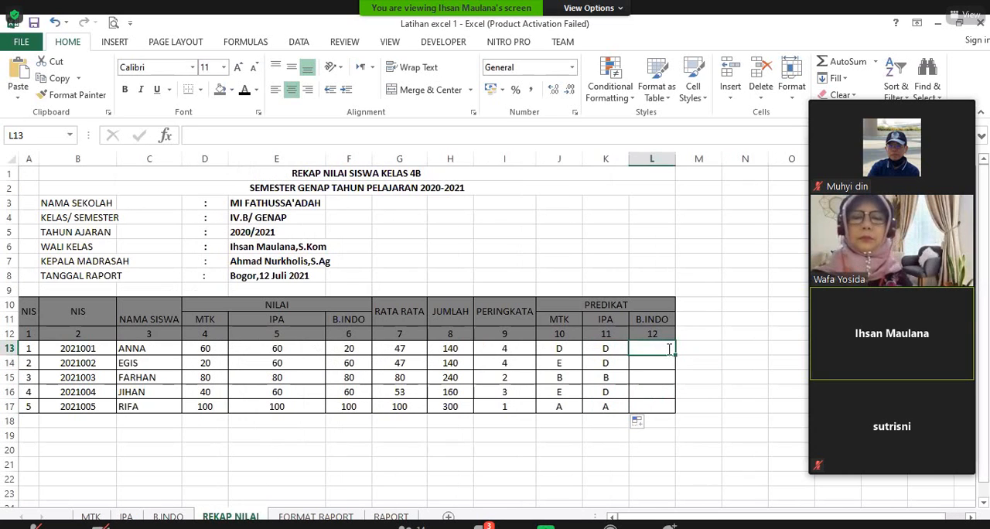
text(=)
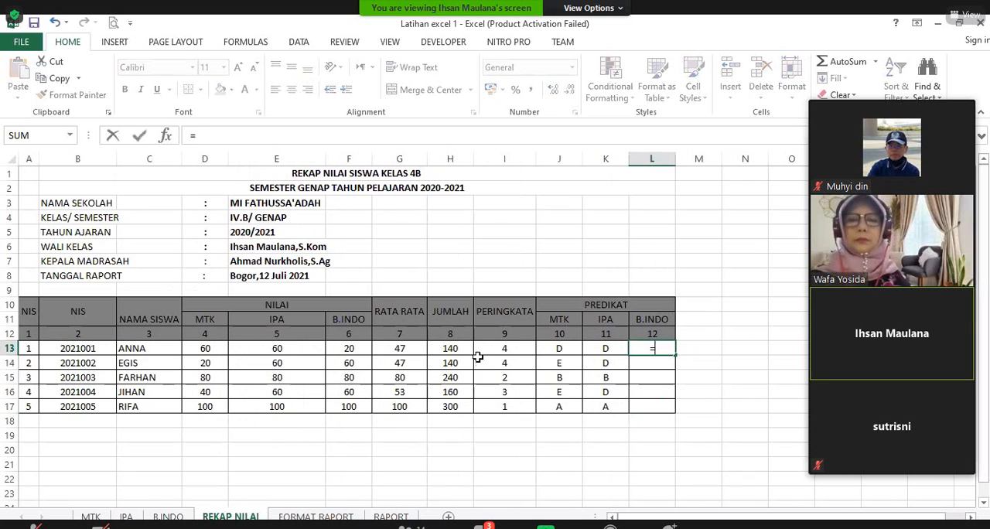
click(167, 516)
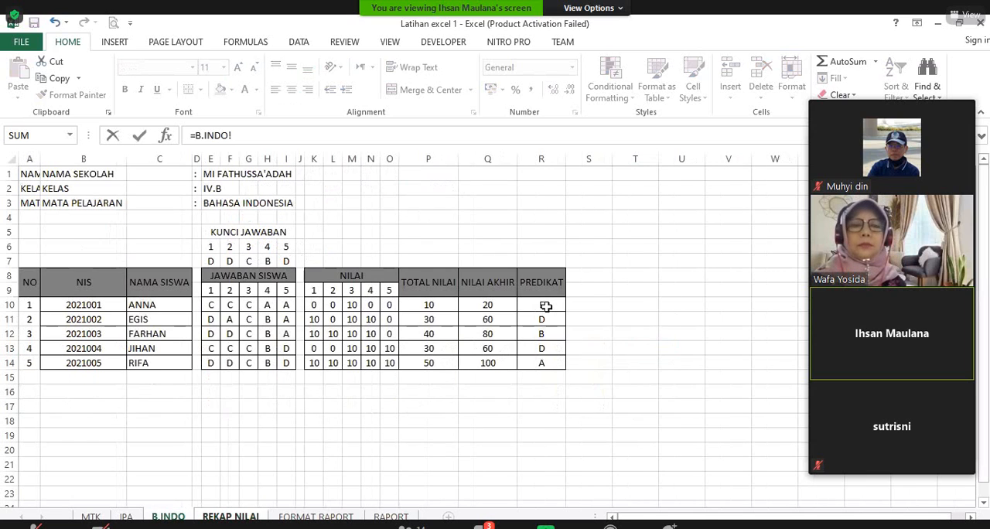
click(545, 307)
key(Return)
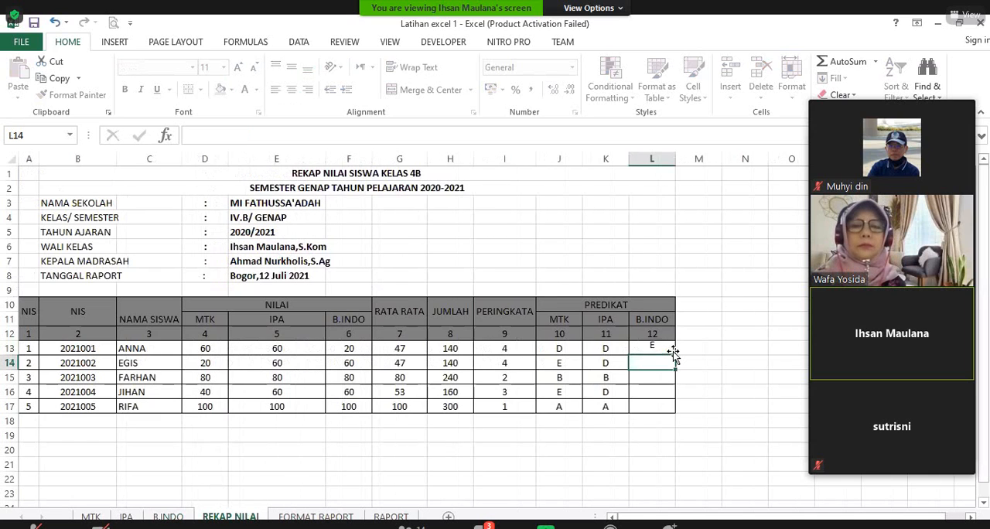
click(652, 349)
drag(676, 356, 681, 413)
click(745, 392)
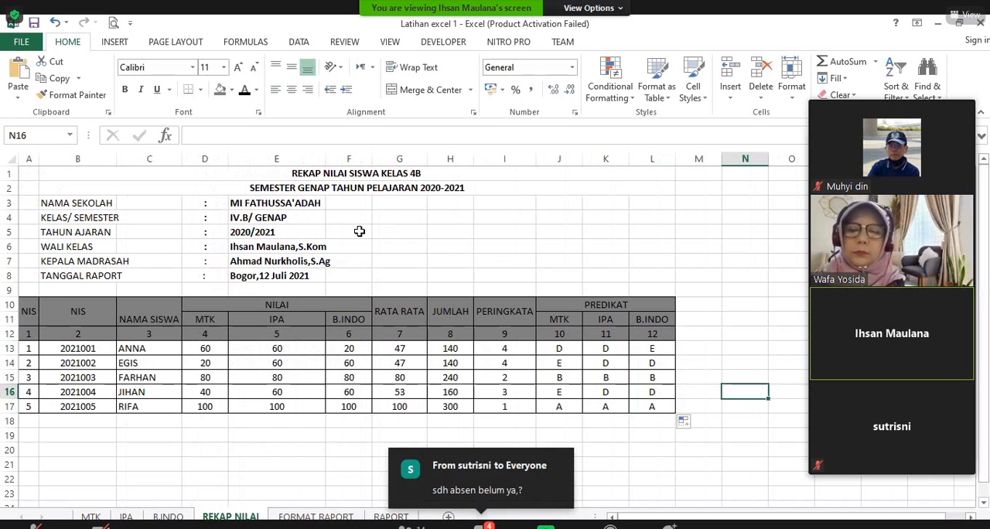
scroll(464, 360, down, 1)
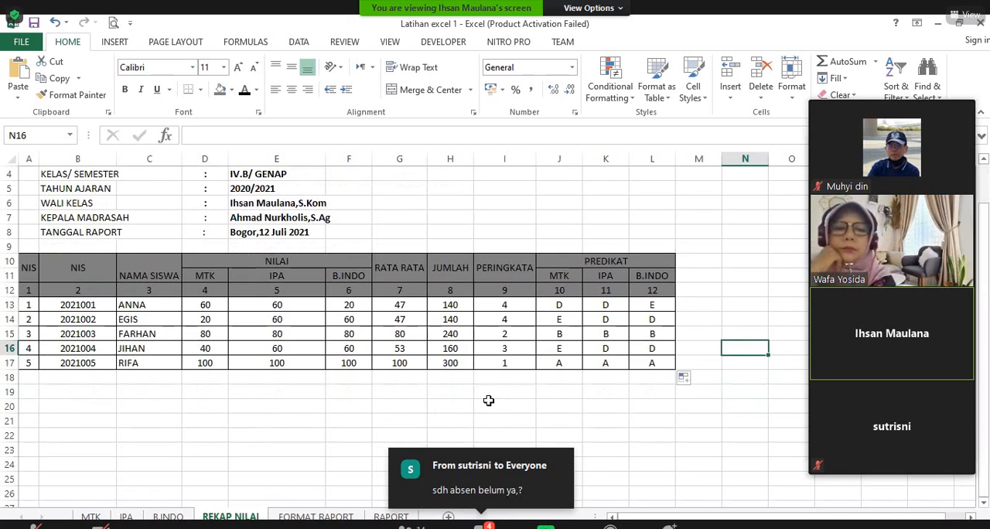
scroll(489, 400, up, 1)
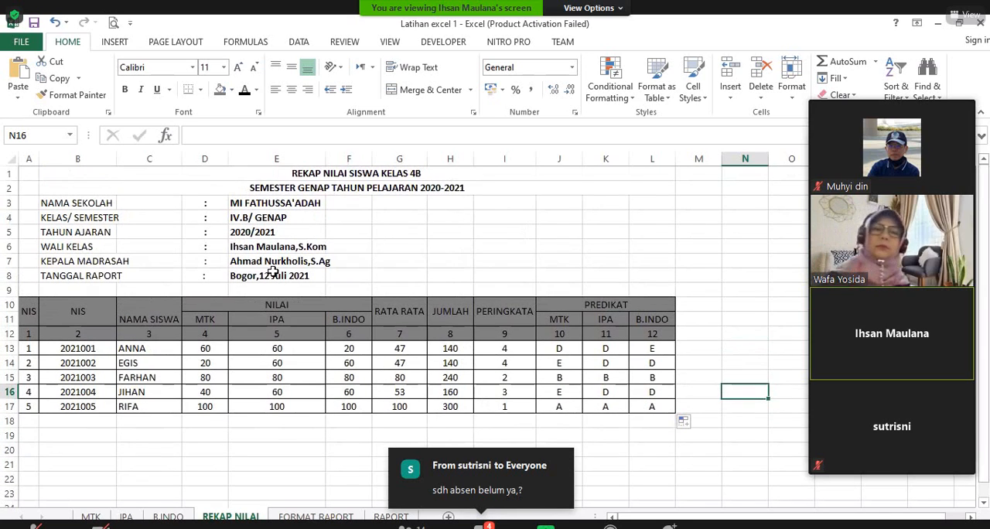
scroll(484, 353, down, 1)
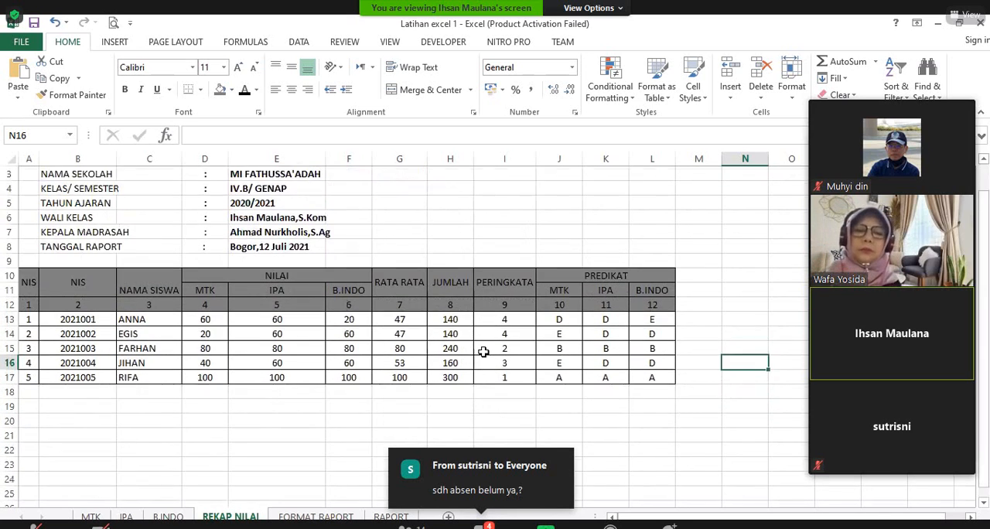
scroll(482, 352, up, 1)
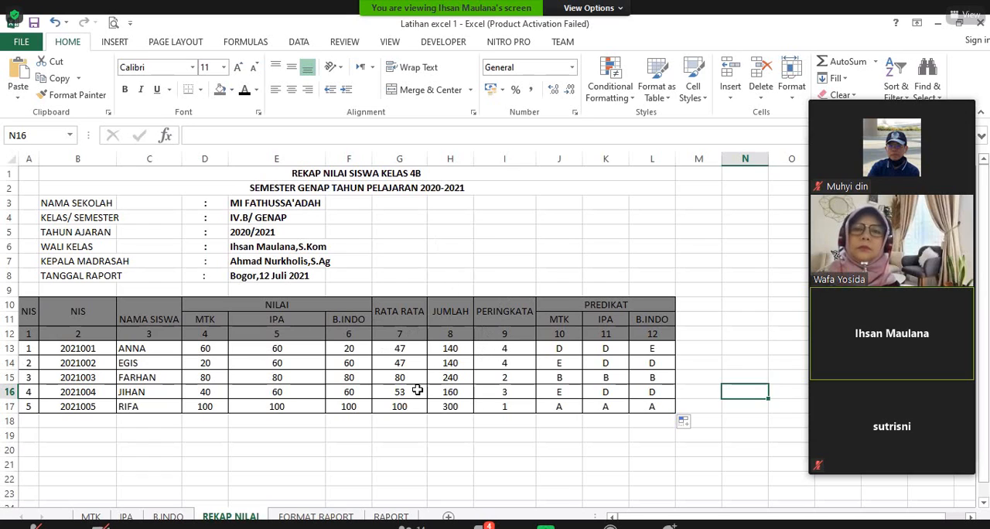
Step: On the FORMAT RAPORT sheet, delete columns I and J containing the red number cell and its spin button
click(325, 514)
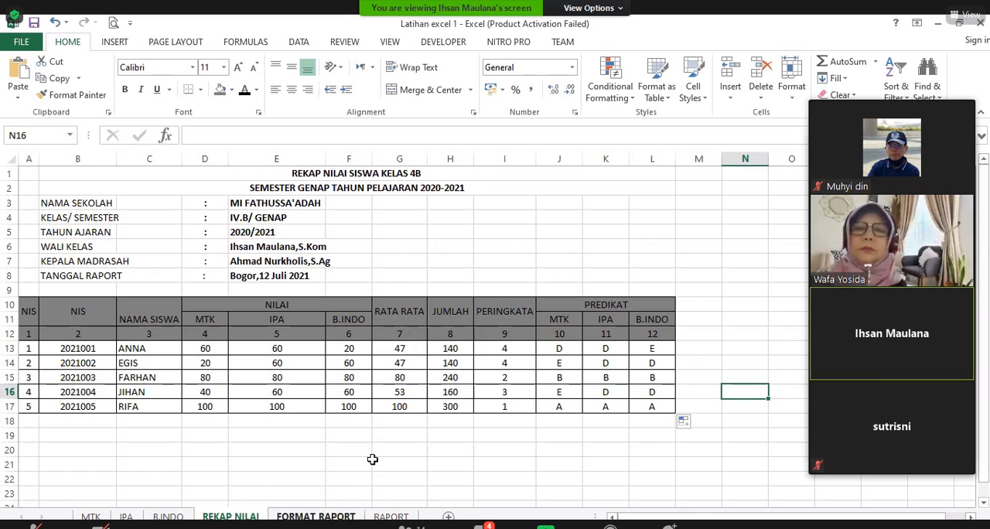
scroll(540, 381, up, 2)
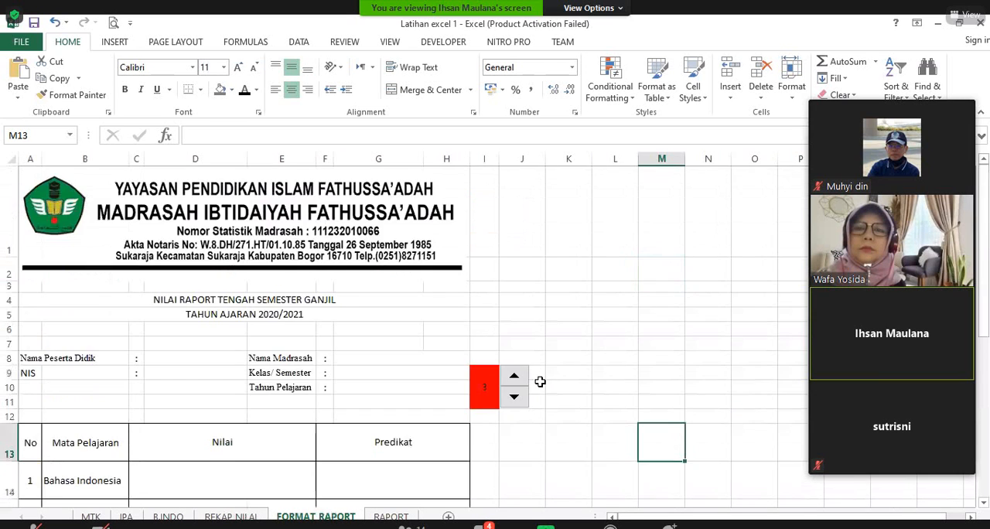
scroll(518, 309, down, 2)
scroll(488, 201, up, 2)
drag(485, 159, 523, 158)
right_click(523, 160)
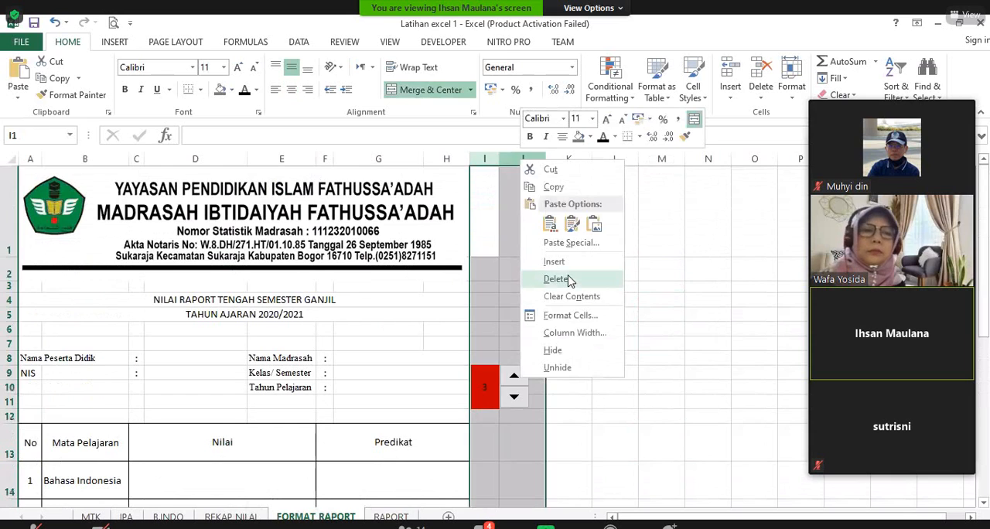
click(569, 280)
click(586, 314)
Step: Examine the blank report card on the FORMAT RAPORT sheet, from the letterhead and student details to the Jumlah and Rata Rata rows
scroll(564, 354, down, 2)
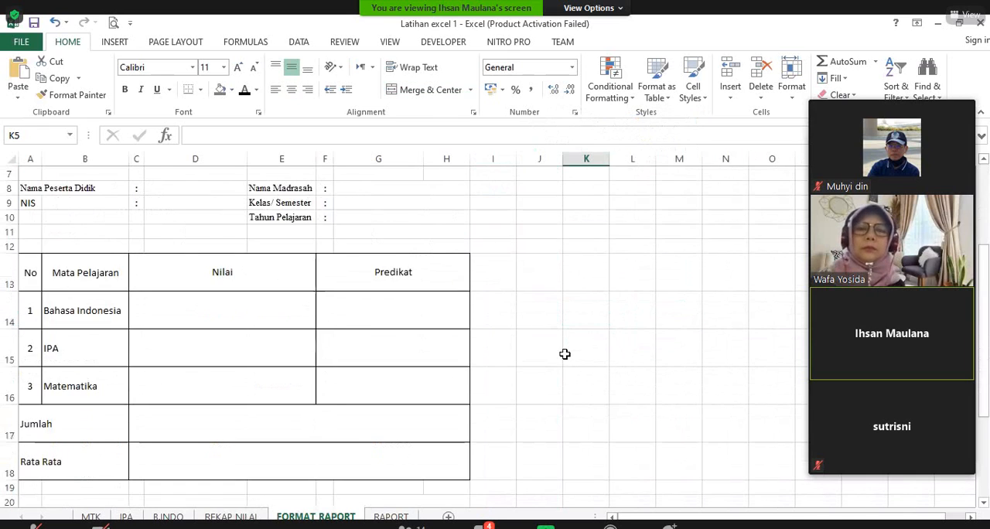
scroll(564, 354, up, 2)
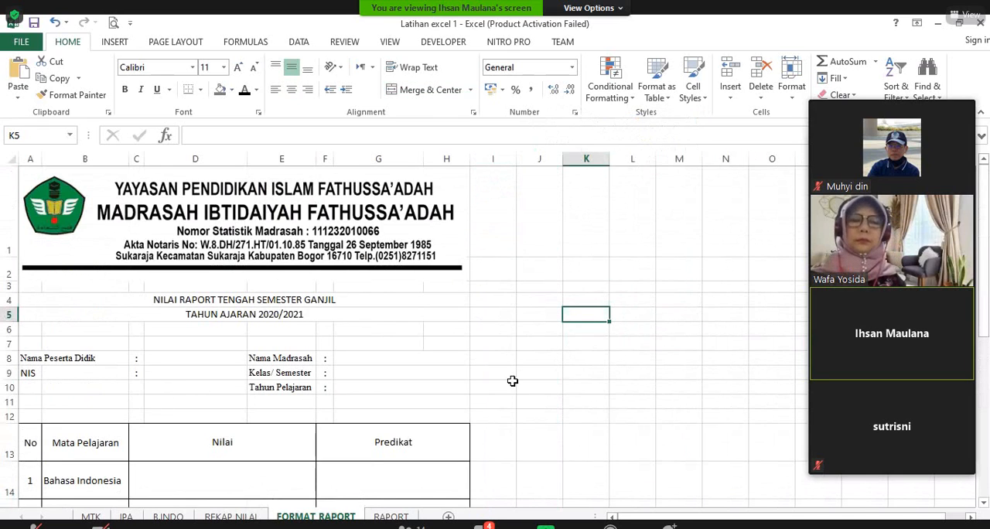
scroll(512, 380, down, 5)
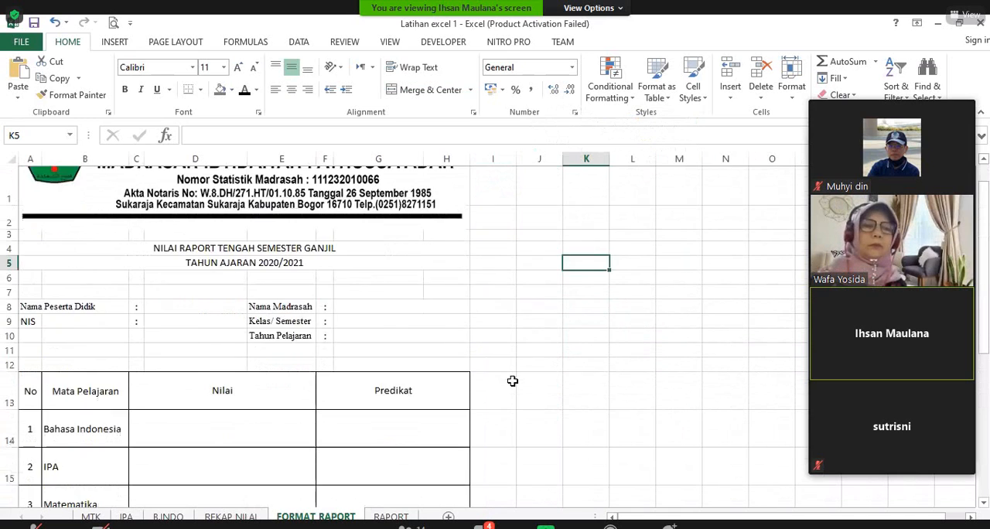
scroll(512, 381, up, 5)
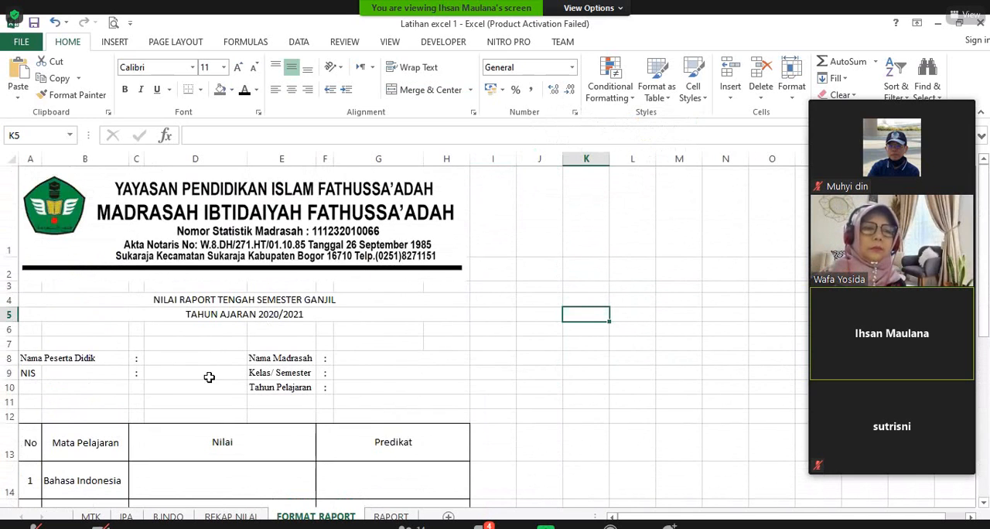
scroll(206, 374, down, 2)
scroll(288, 408, up, 2)
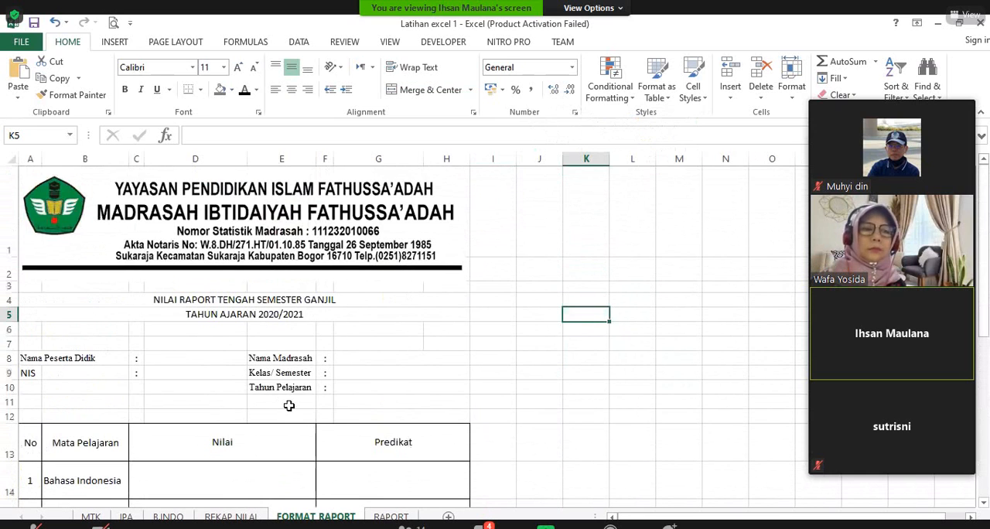
scroll(230, 325, down, 2)
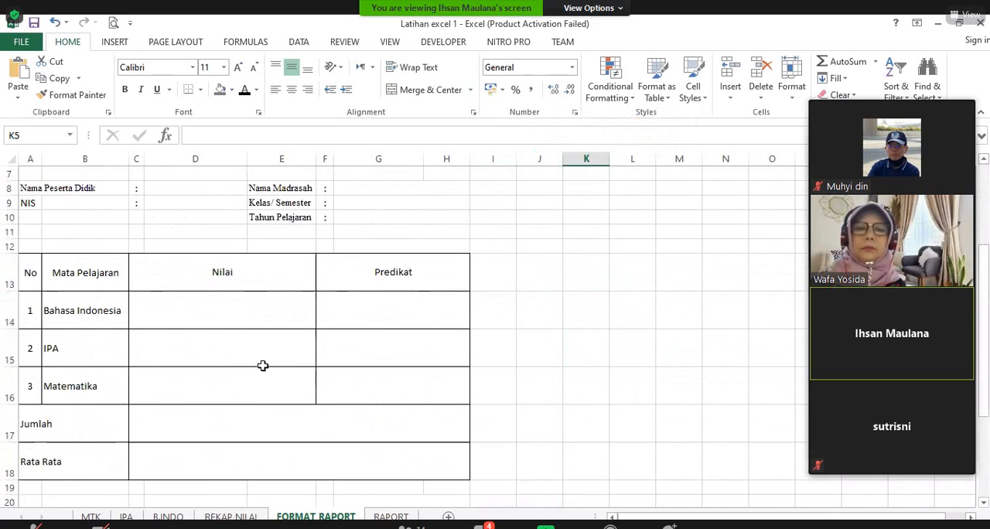
scroll(263, 364, up, 1)
scroll(306, 310, up, 1)
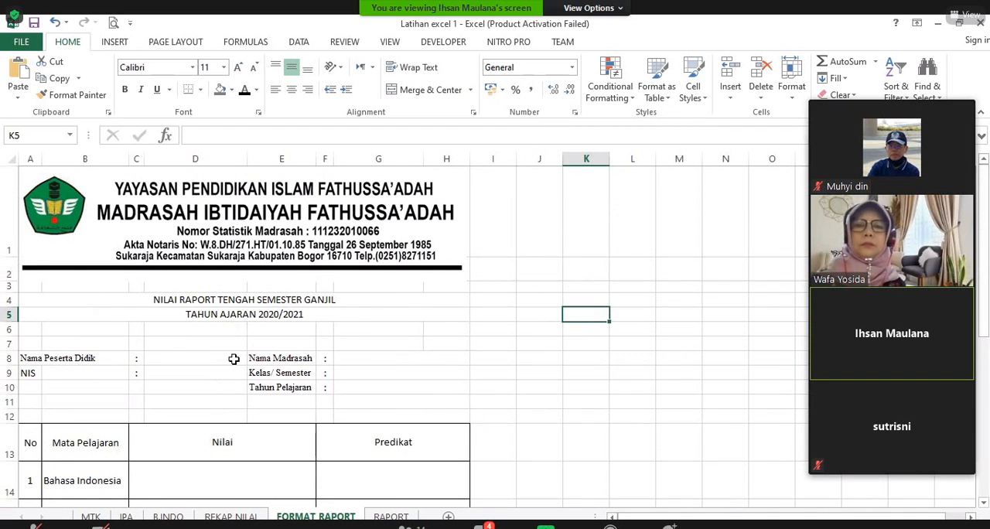
scroll(220, 380, down, 1)
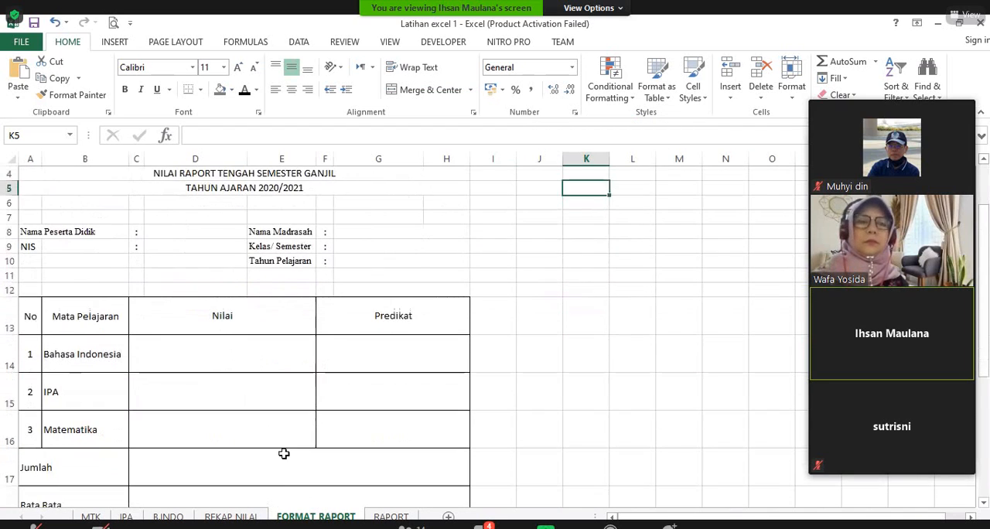
Step: Examine the completed report card on the RAPORT sheet, from the letterhead to the Jumlah and Rata Rata rows
click(231, 516)
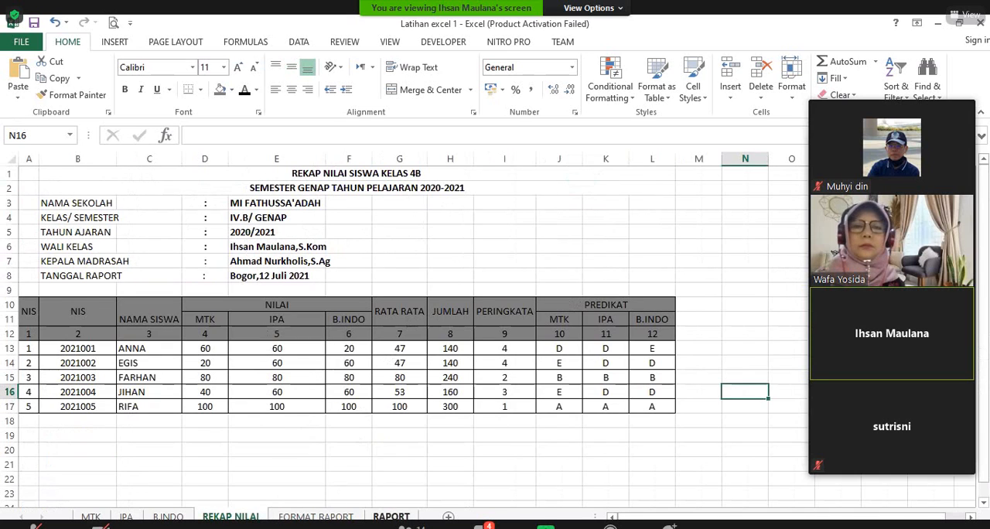
click(390, 516)
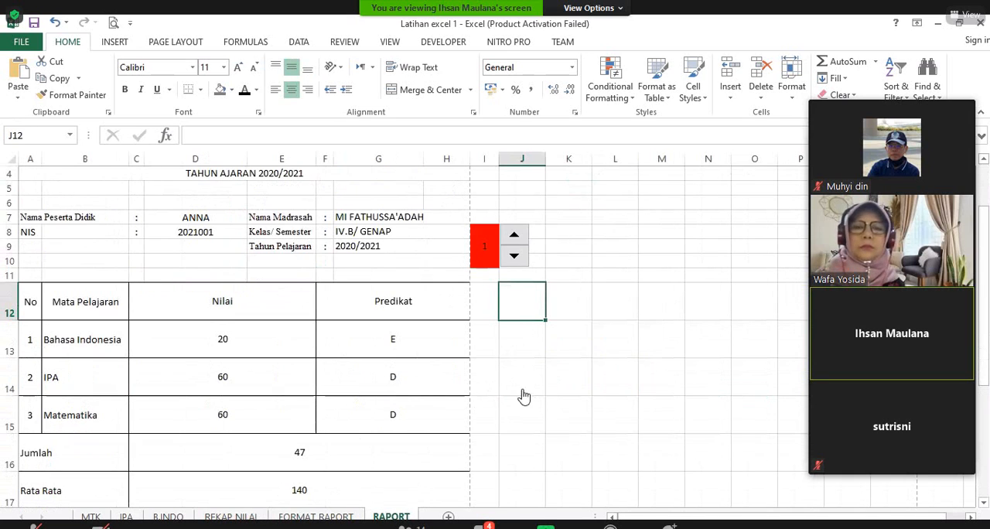
scroll(523, 394, up, 1)
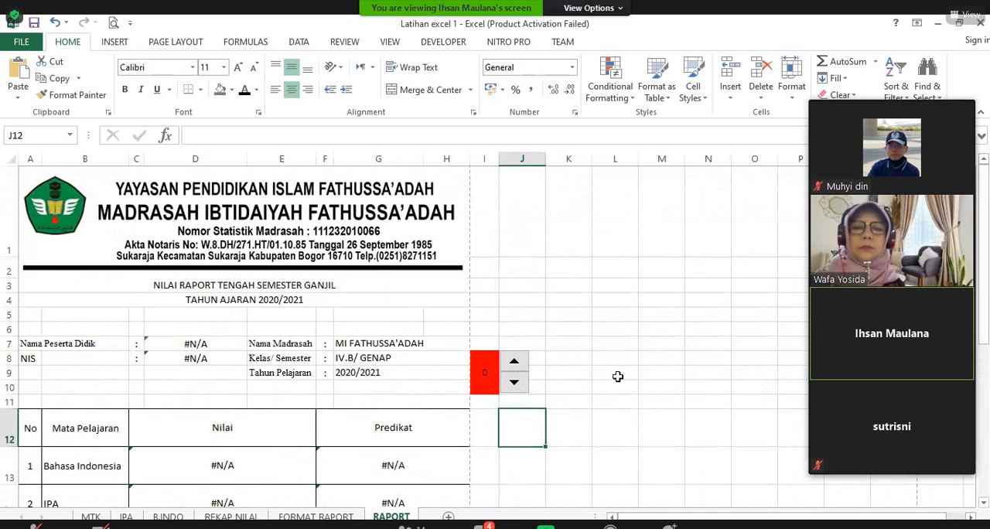
click(596, 372)
scroll(562, 317, down, 1)
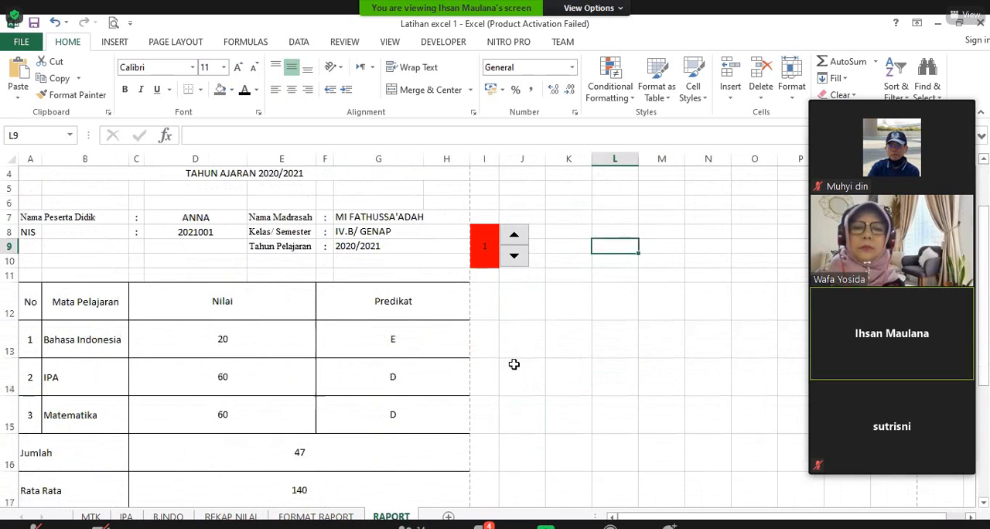
scroll(367, 342, up, 1)
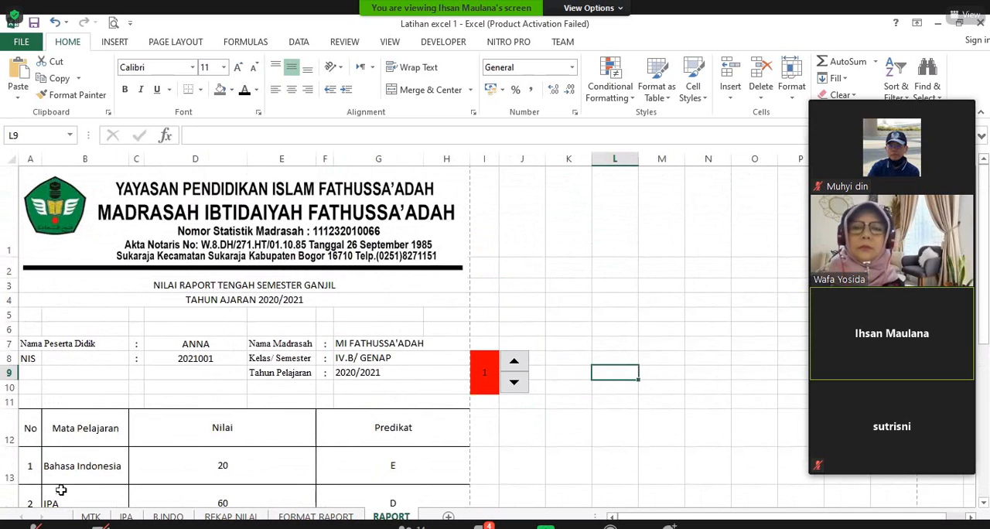
Step: Step the RAPORT sheet's student number up through 4 and 5 to 6 and check the student details and grades
click(515, 382)
click(515, 365)
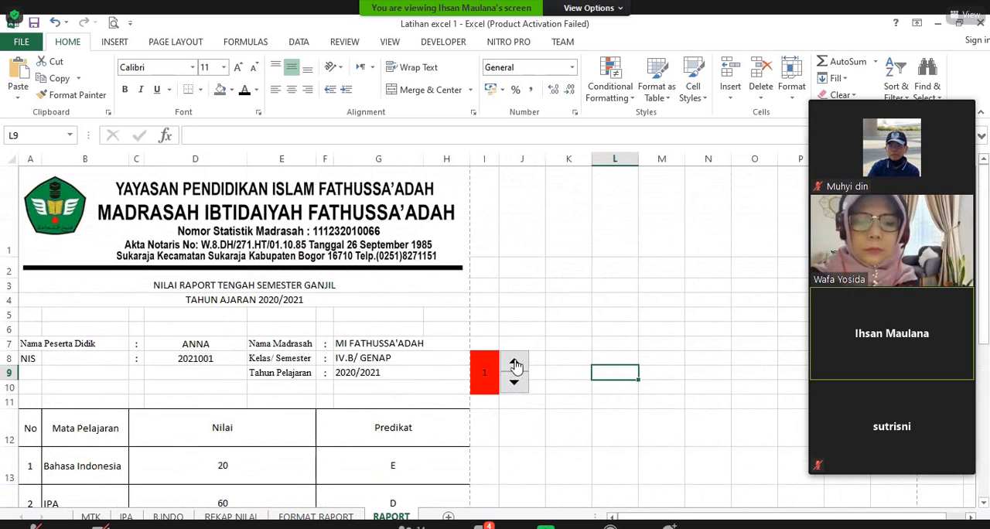
click(514, 363)
click(515, 364)
click(515, 365)
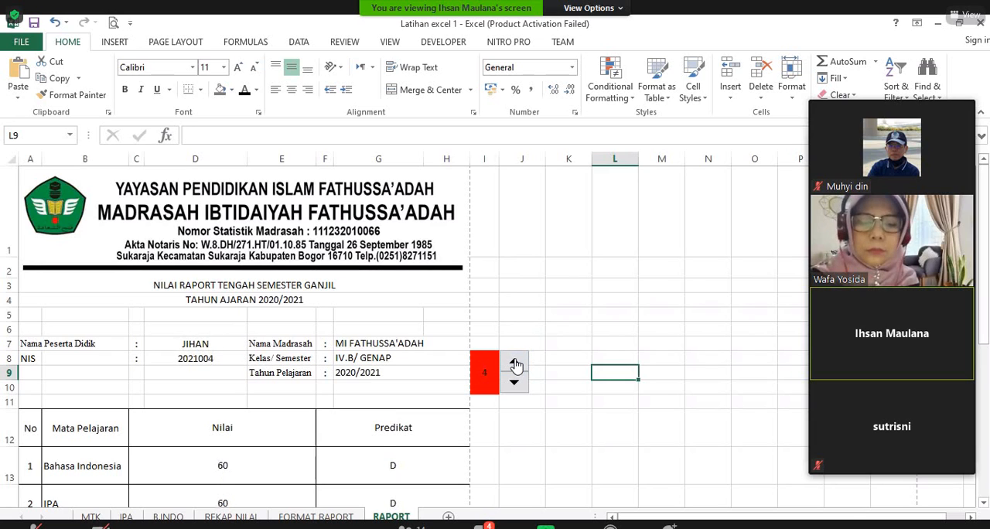
click(516, 365)
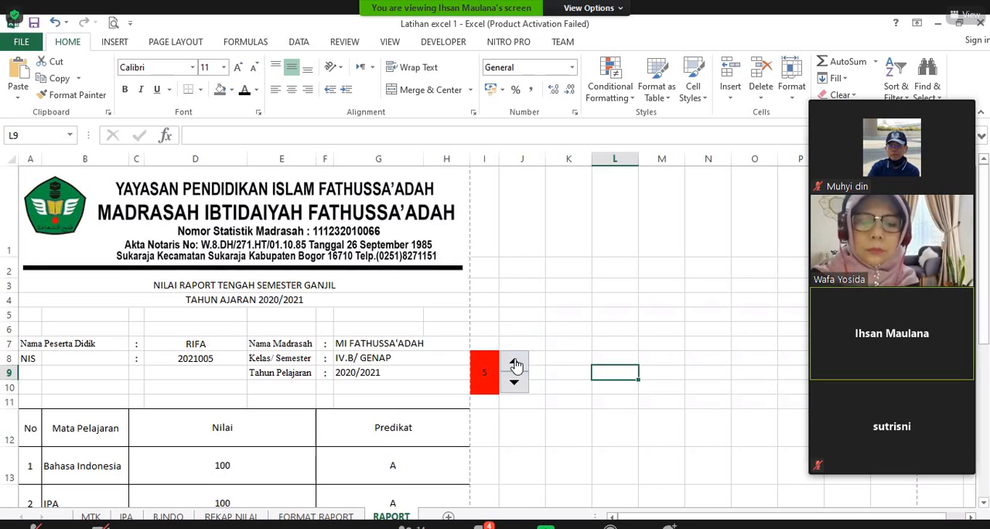
click(515, 365)
scroll(516, 365, down, 3)
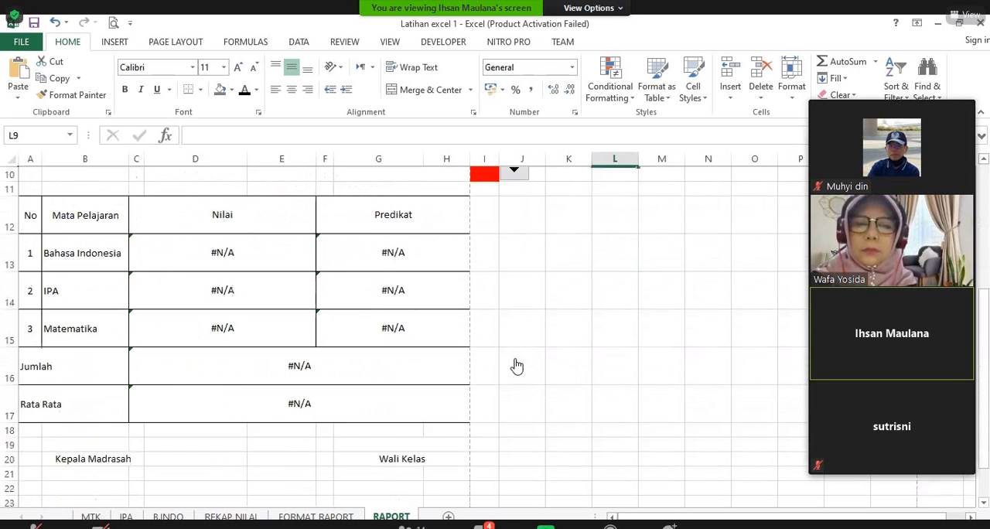
scroll(515, 365, down, 1)
scroll(484, 386, up, 2)
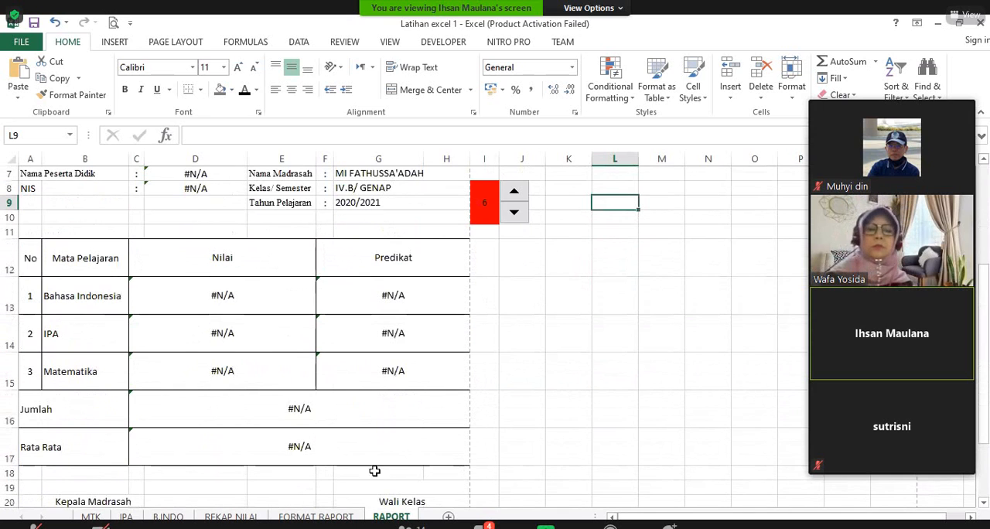
Step: On the FORMAT RAPORT sheet, merge and center the range A19:H20 below the Rata Rata row
click(231, 517)
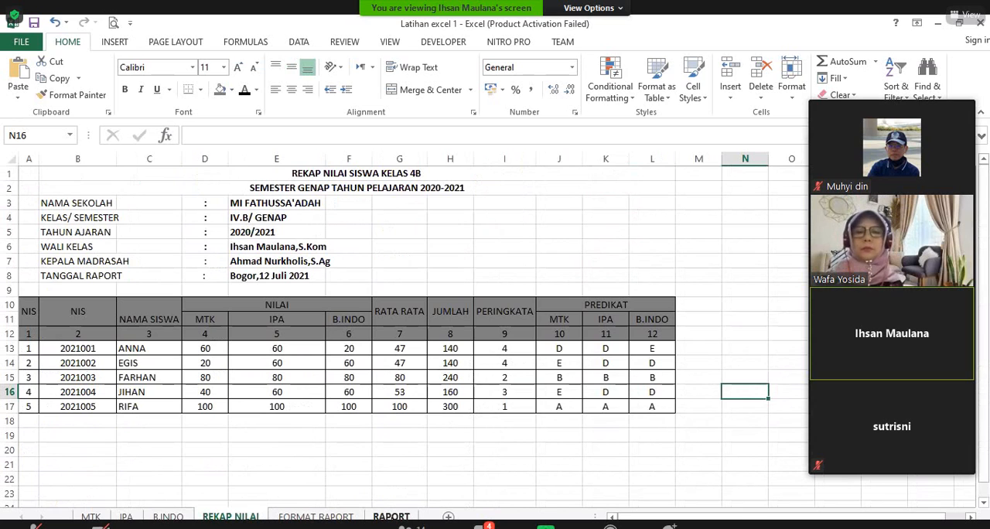
click(316, 516)
scroll(283, 387, down, 4)
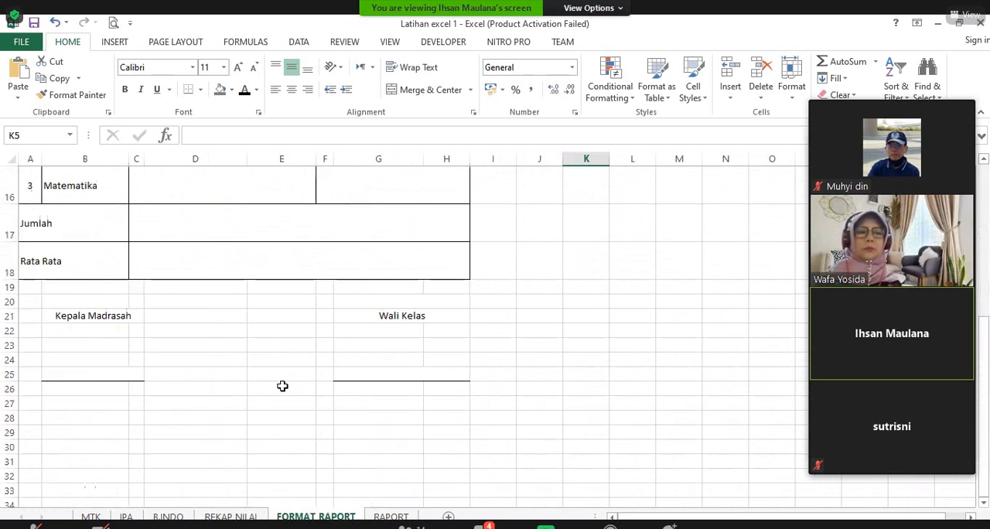
click(29, 299)
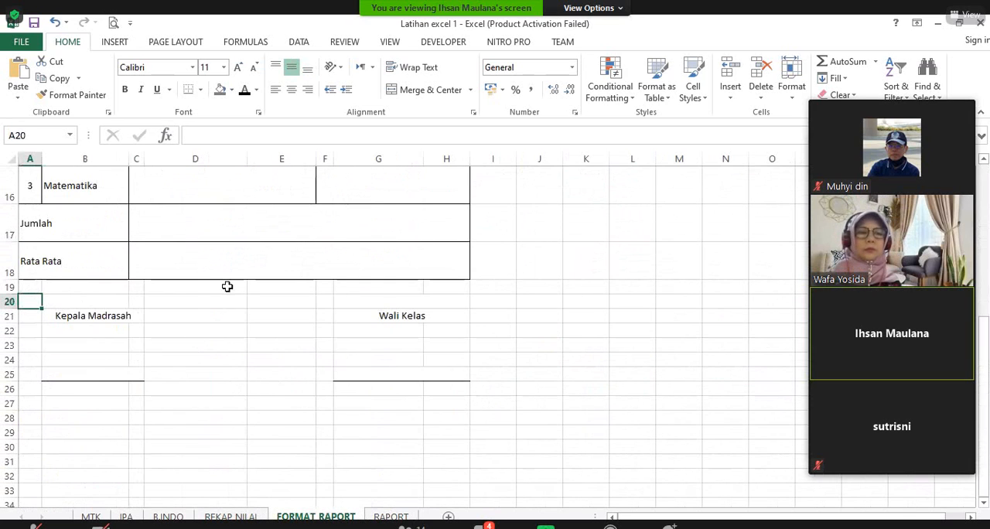
click(120, 299)
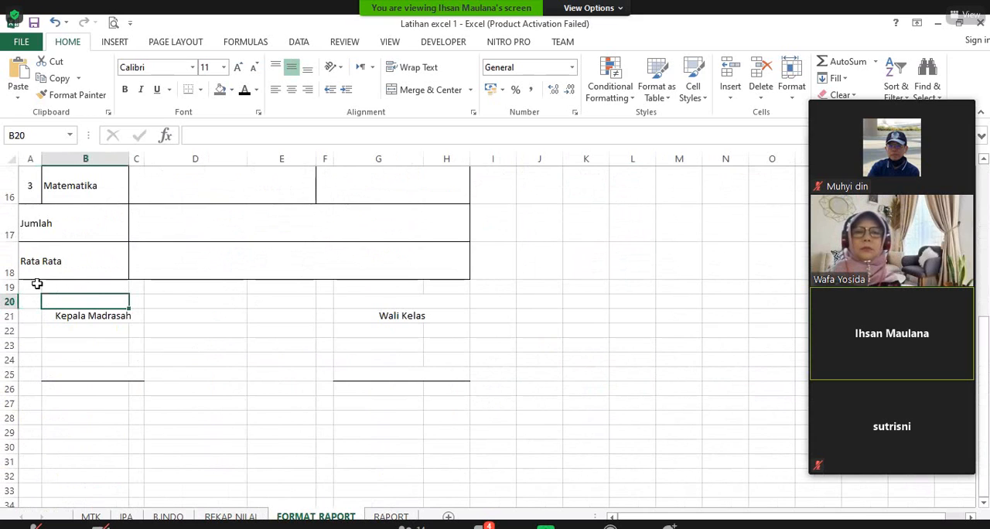
click(29, 287)
click(92, 329)
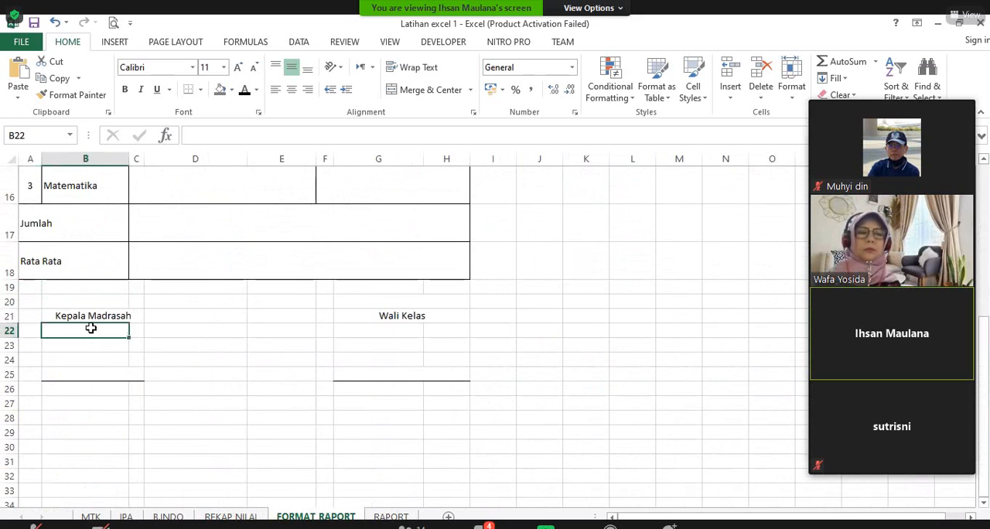
drag(33, 287, 426, 301)
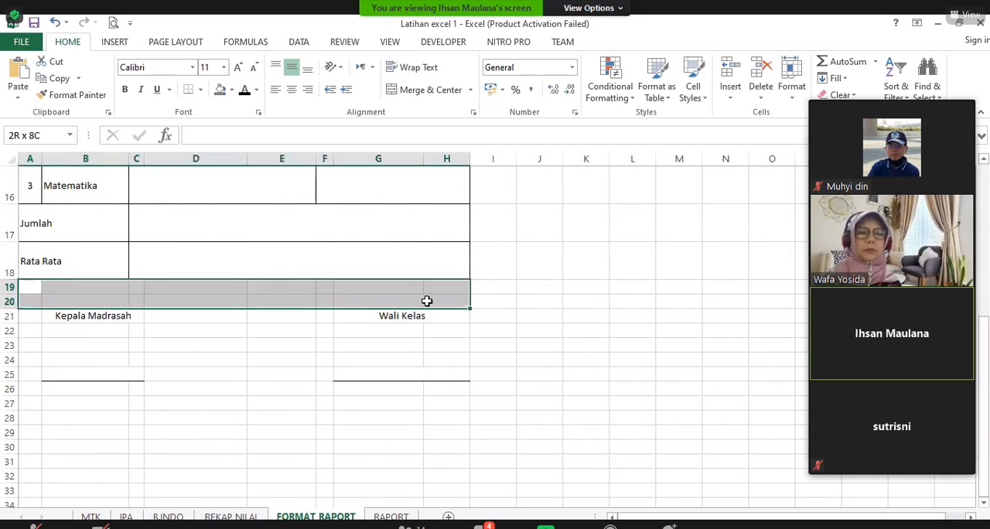
click(148, 266)
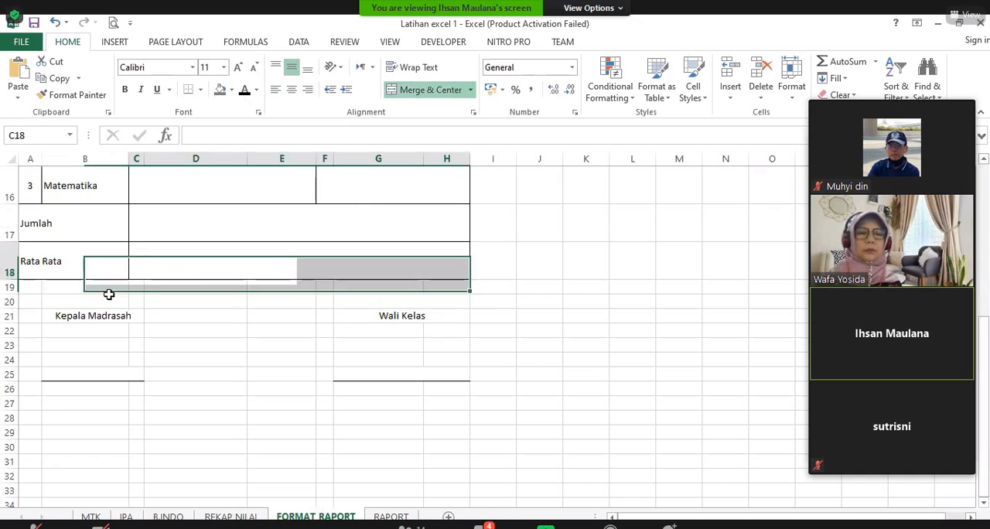
click(26, 286)
shift+click(453, 301)
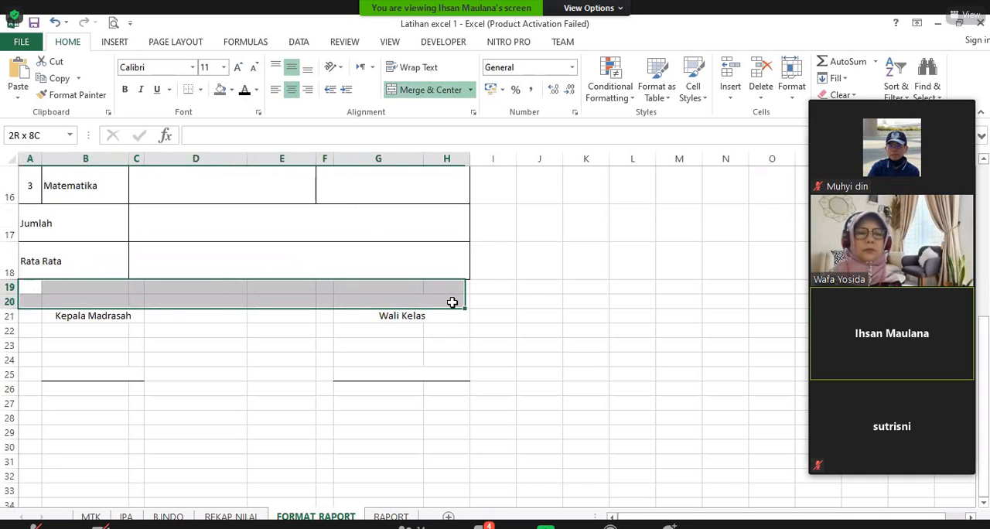
click(390, 93)
Step: Enter the text "Catatan Wali Kelas." in the merged cell A19
double_click(171, 292)
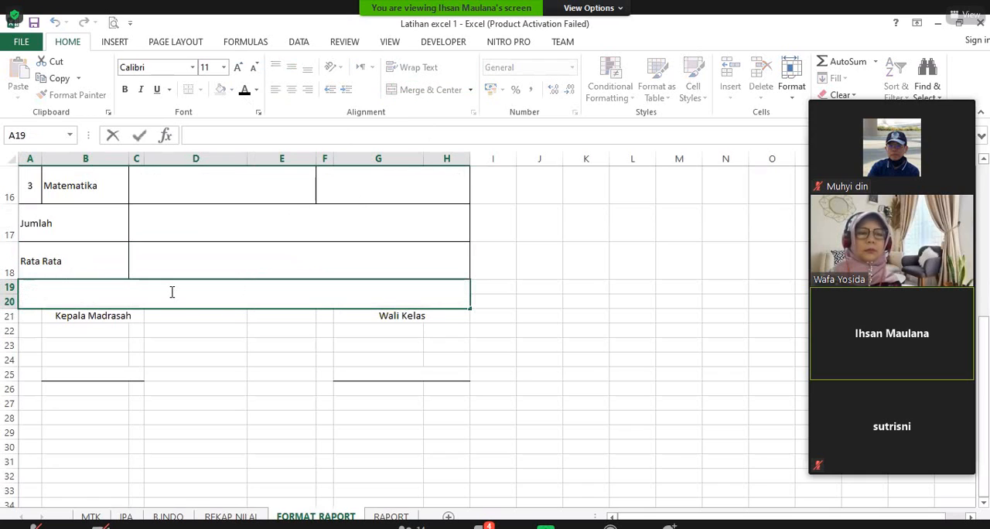
text(CA)
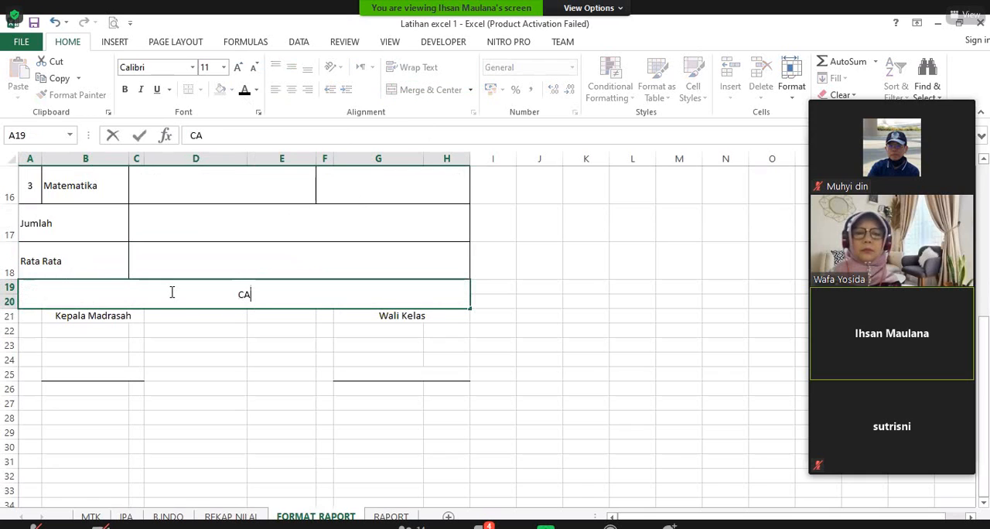
text(tat)
key(BackSpace)
key(BackSpace)
key(BackSpace)
key(BackSpace)
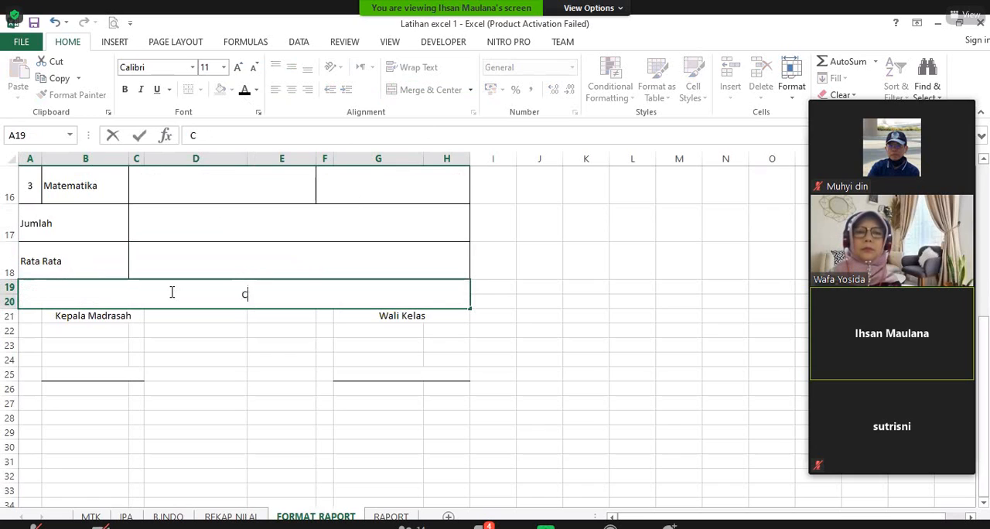
key(BackSpace)
text(cATATAN)
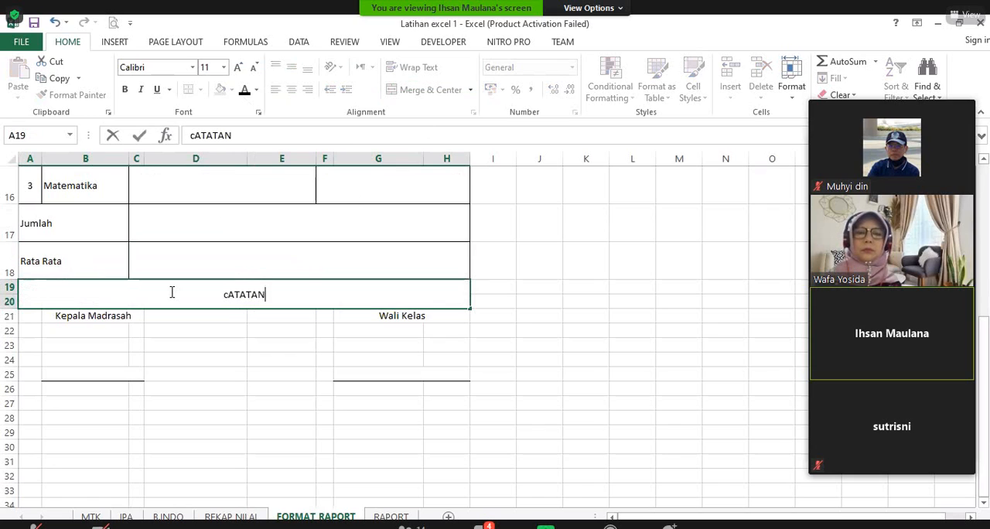
text( Wali Kelas)
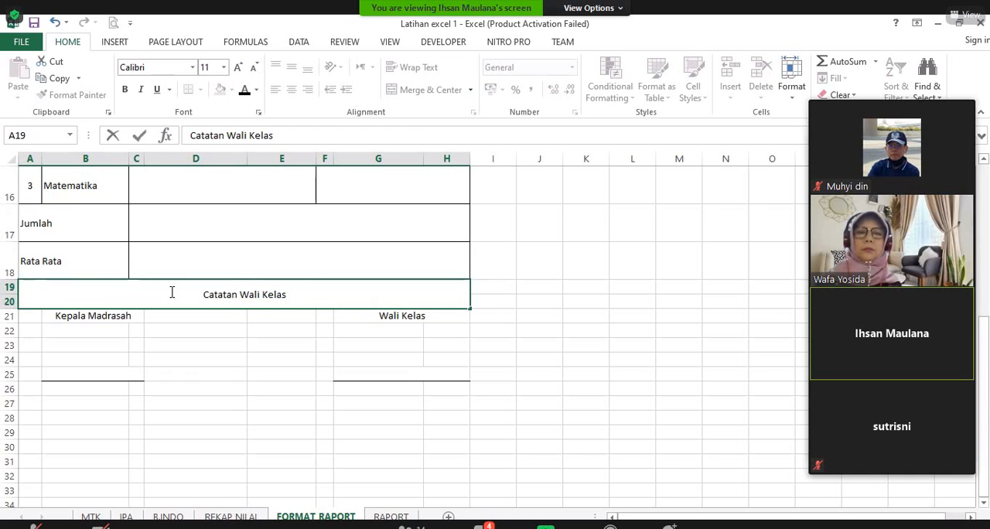
text(.)
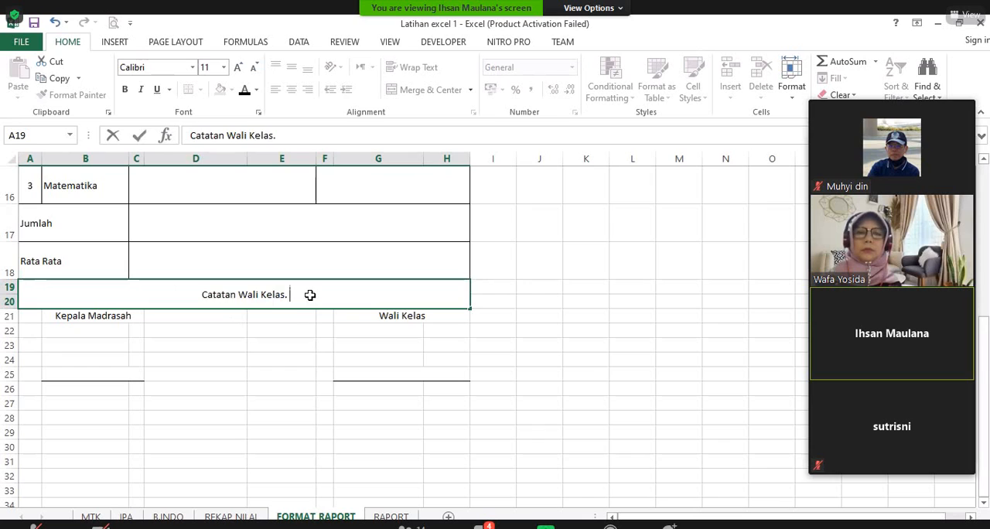
key(Return)
click(284, 296)
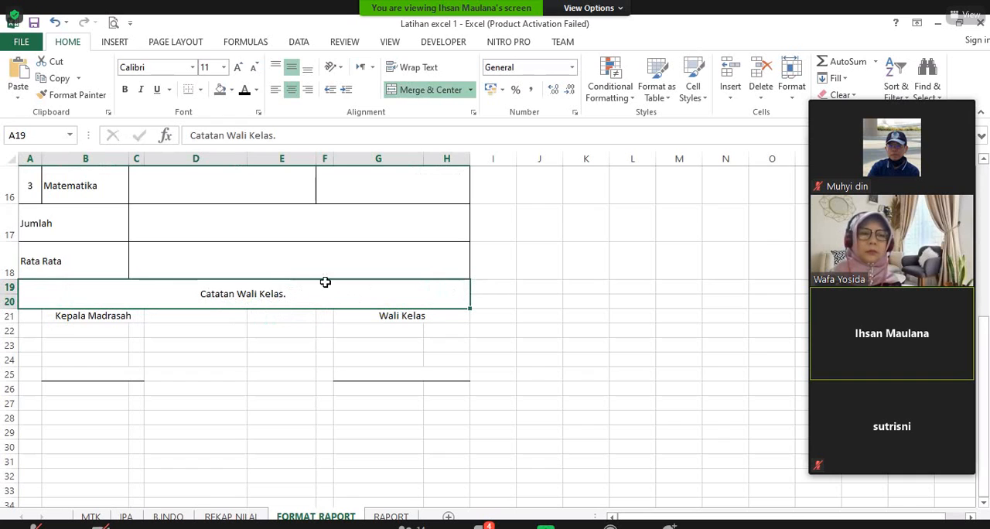
Step: On the FORMAT RAPORT sheet, insert a blank row 21 above the Kepala Madrasah and Wali Kelas signature labels
click(230, 517)
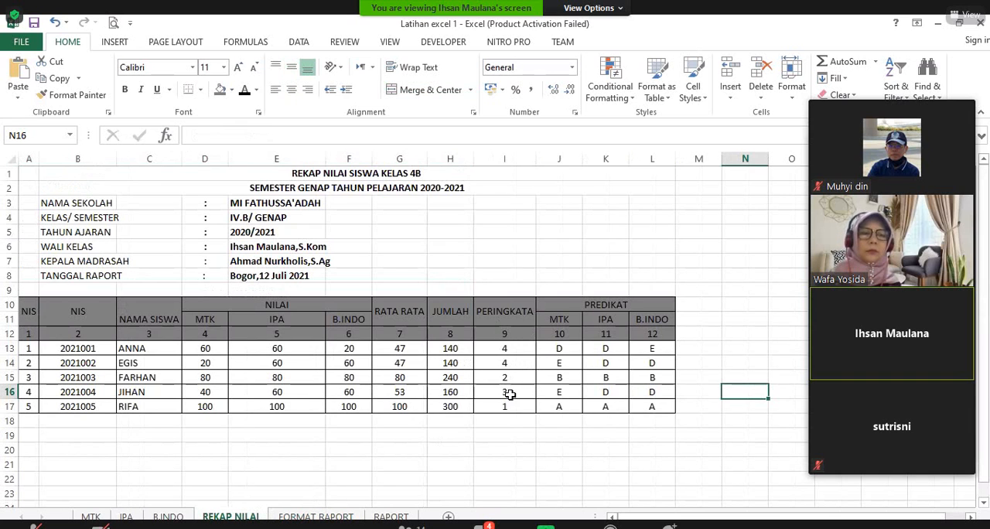
click(350, 516)
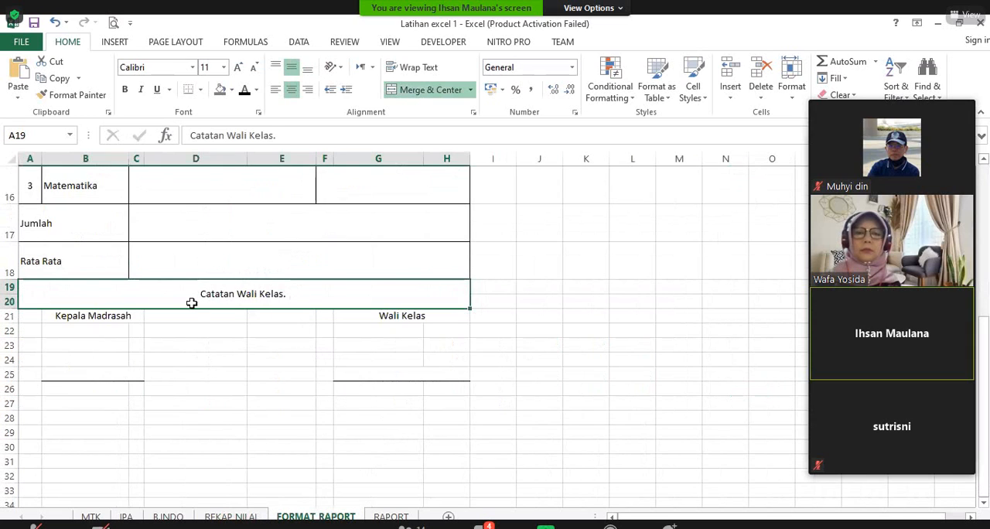
click(225, 358)
click(8, 331)
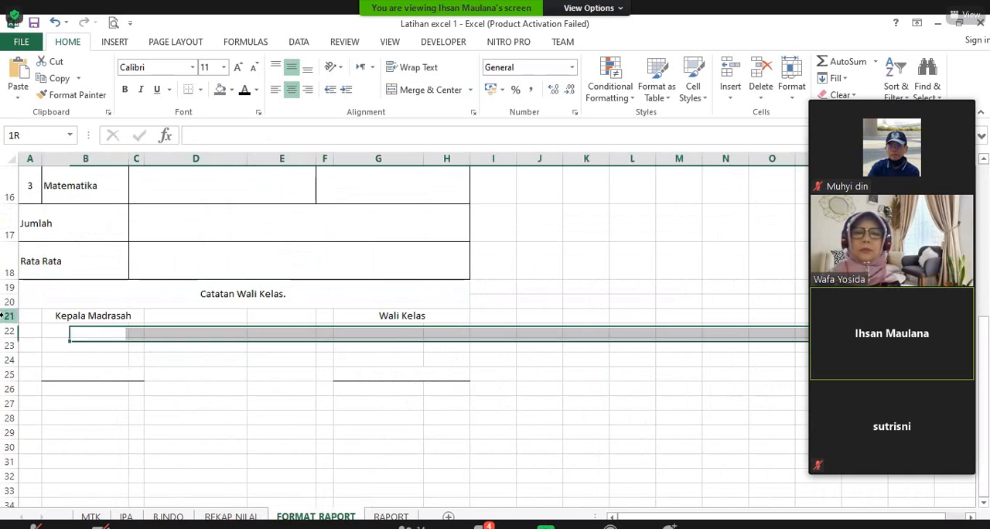
click(9, 316)
right_click(9, 316)
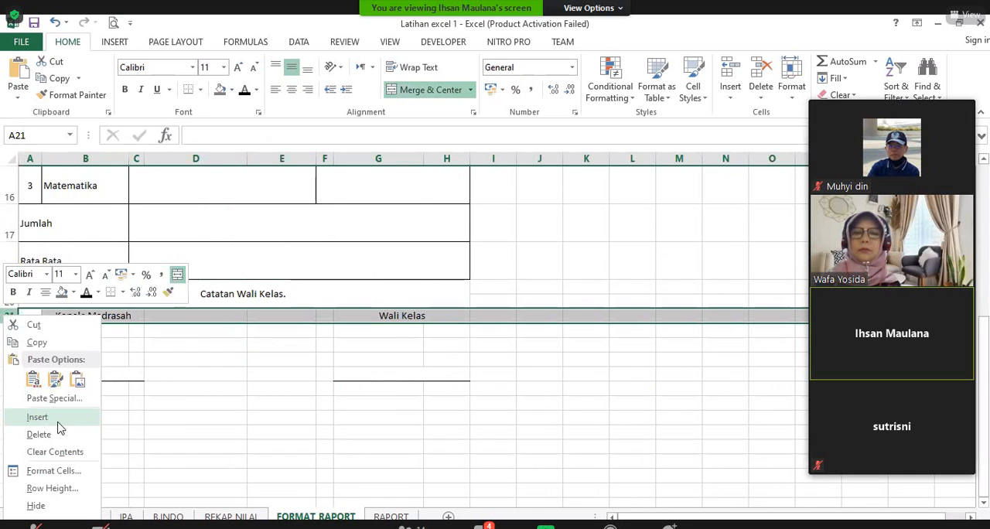
click(37, 417)
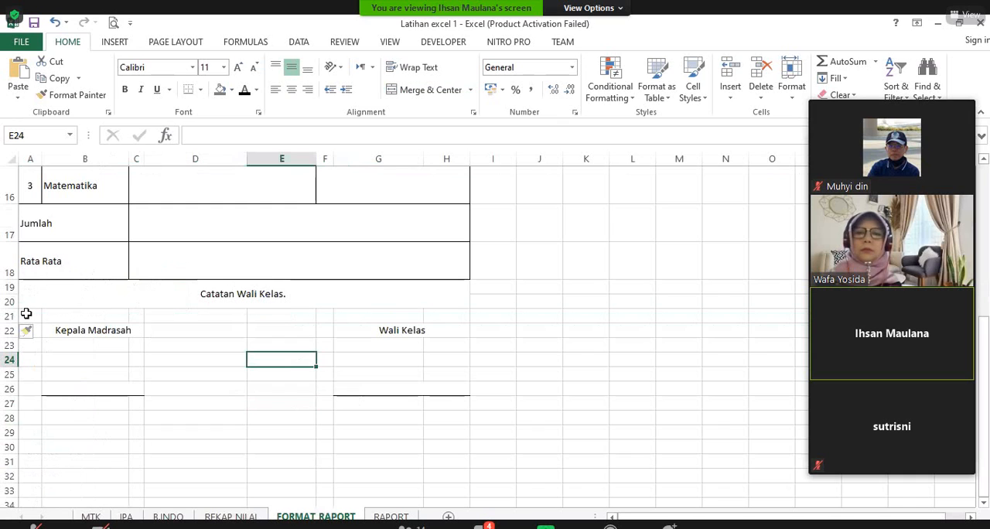
Step: Extend the homeroom note in cell A19 to read "Catatan Wali Kelas. Selamat ananda mendapatkan peringkat"
click(309, 294)
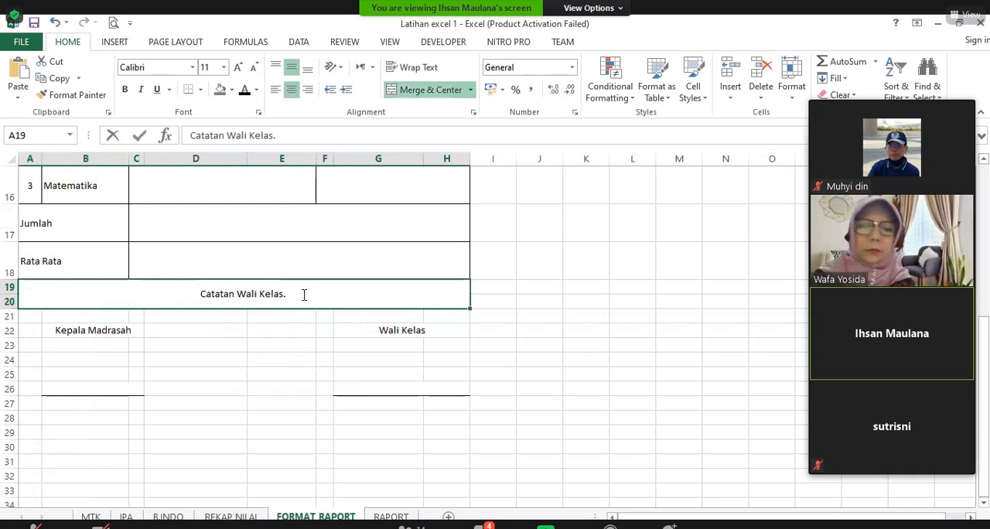
text(s. Sela)
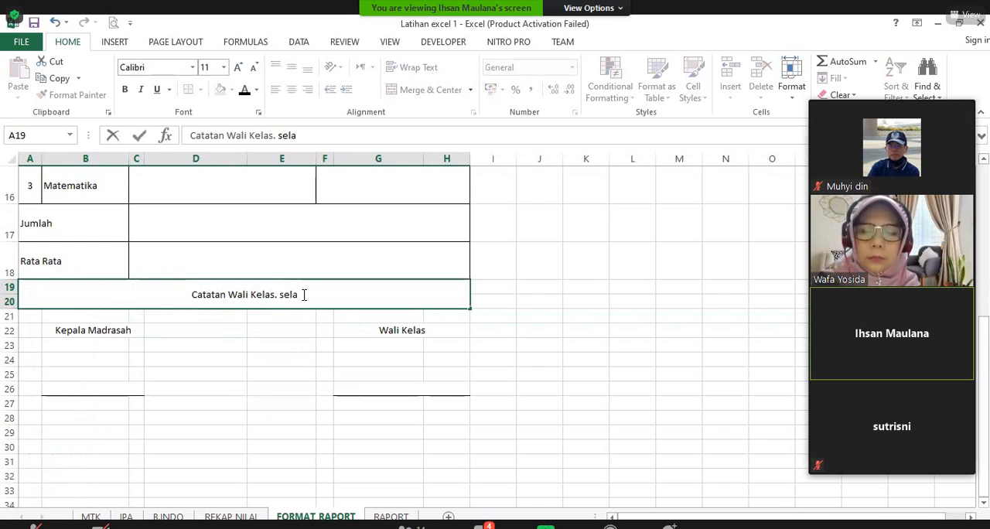
text(mat ananda )
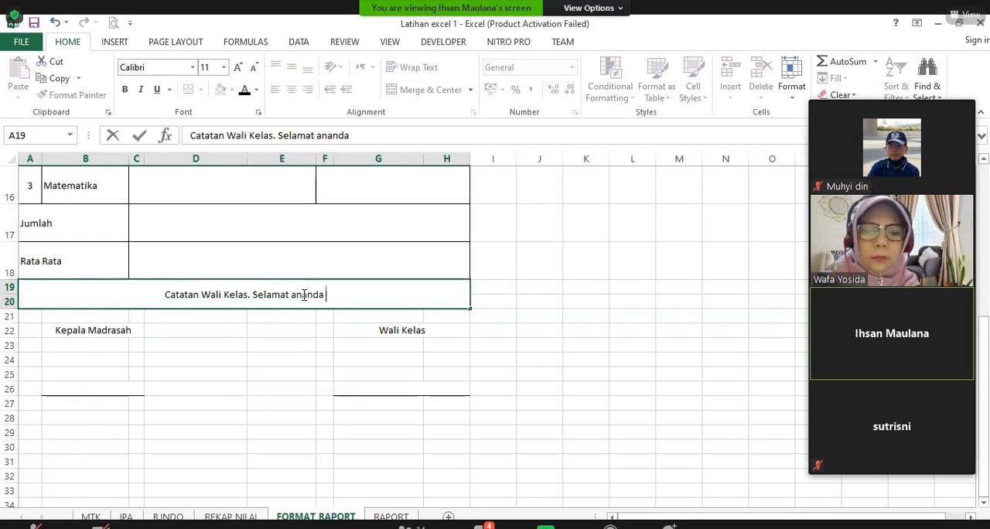
text(mendapatlkan)
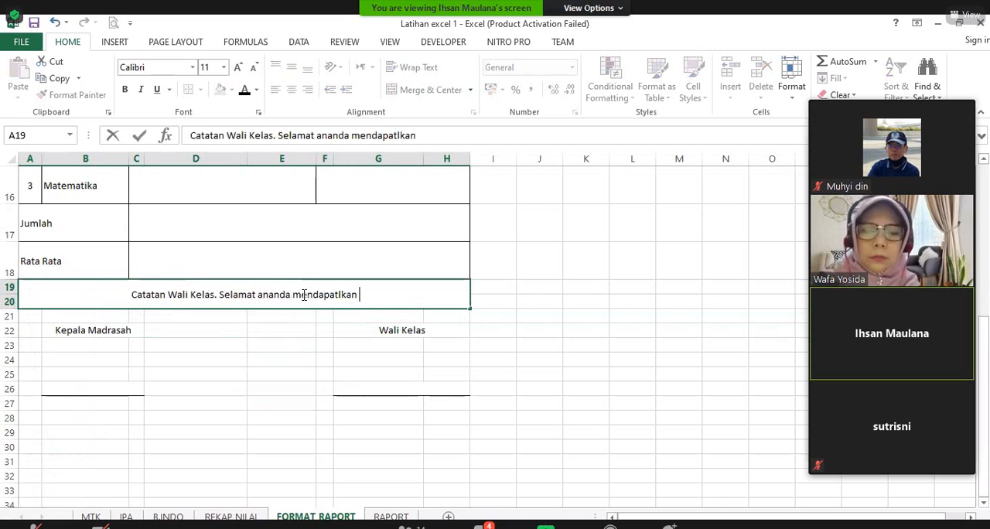
key(BackSpace)
key(BackSpace)
key(BackSpace)
key(BackSpace)
key(BackSpace)
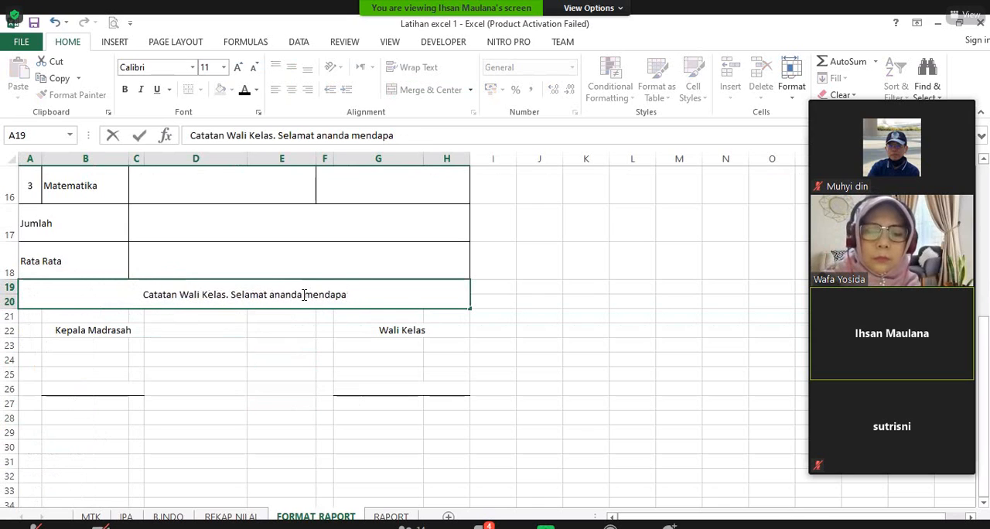
text(tkan perikta)
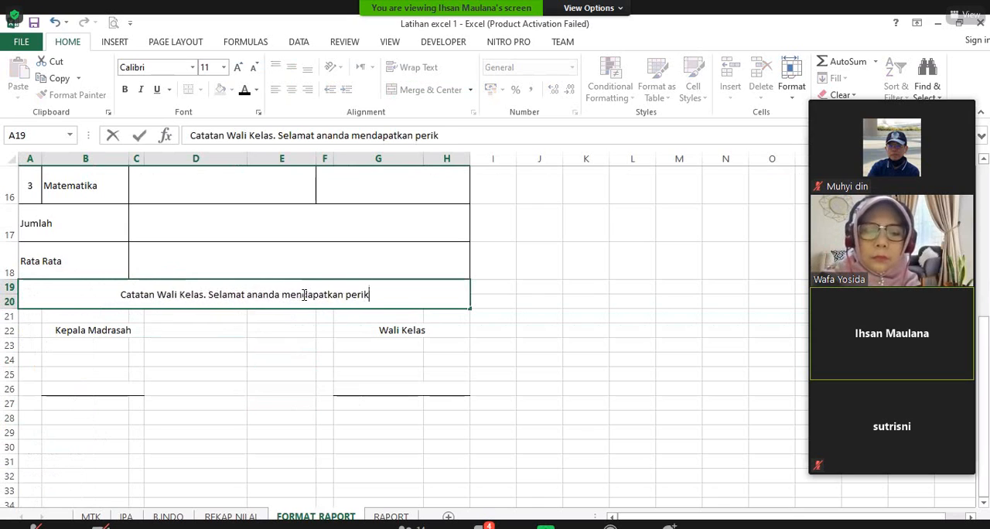
key(BackSpace)
key(BackSpace)
key(BackSpace)
text(n)
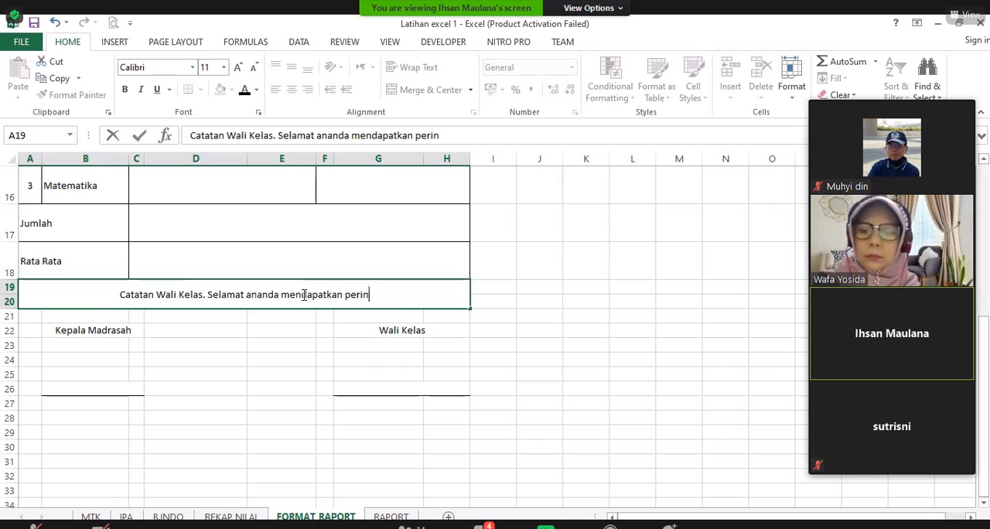
text(gkat)
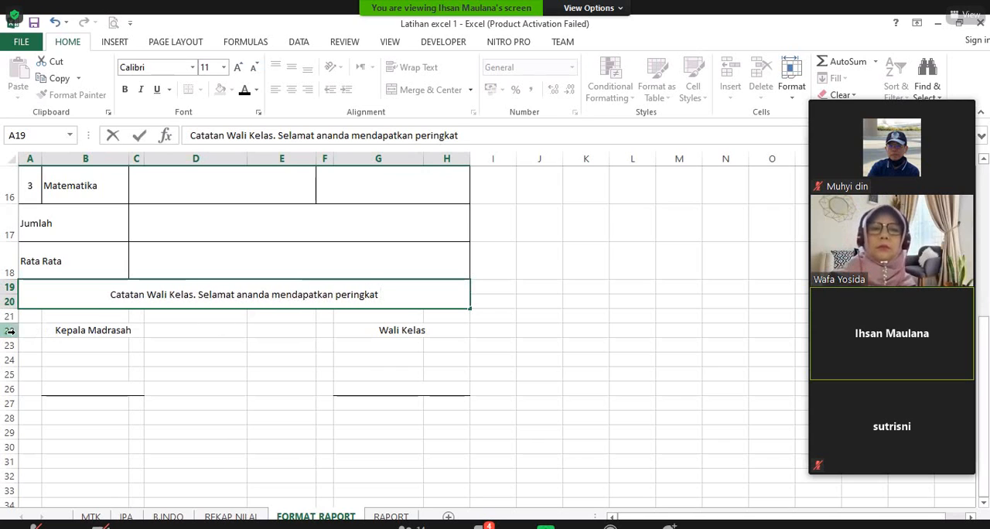
Step: Insert another blank row above the Kepala Madrasah and Wali Kelas labels, and merge and center A21:H21 below the homeroom note
click(47, 220)
click(196, 375)
drag(32, 314, 431, 315)
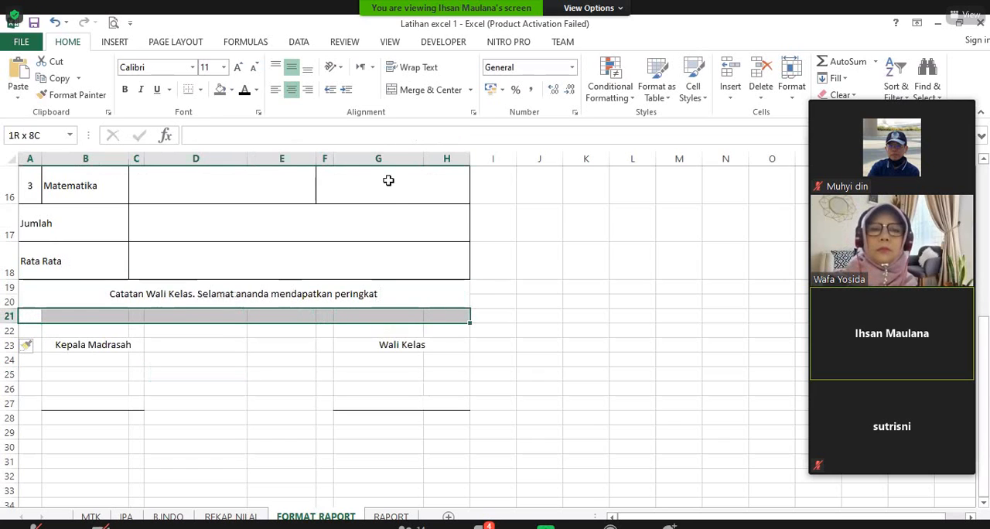
click(426, 90)
click(340, 329)
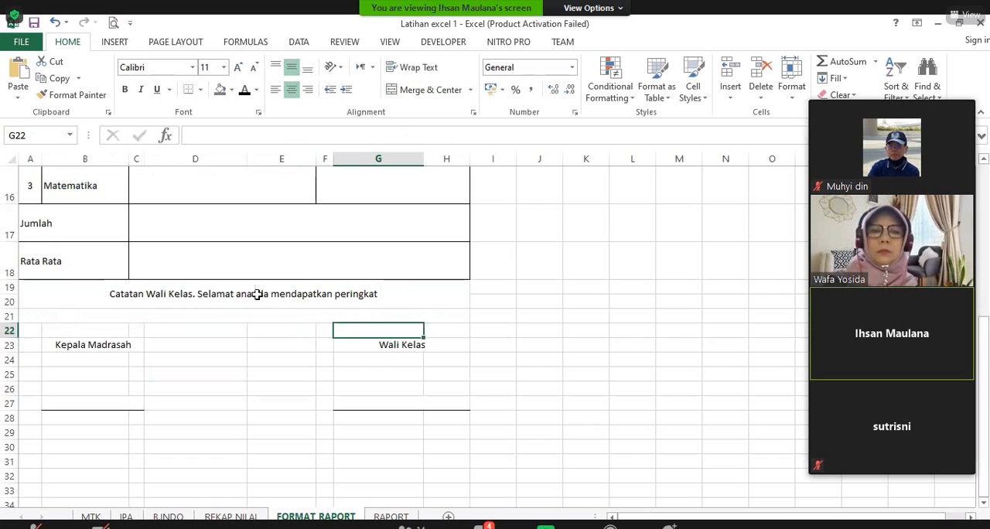
Step: Apply all borders to the homeroom note area A19:H21
drag(257, 294, 222, 312)
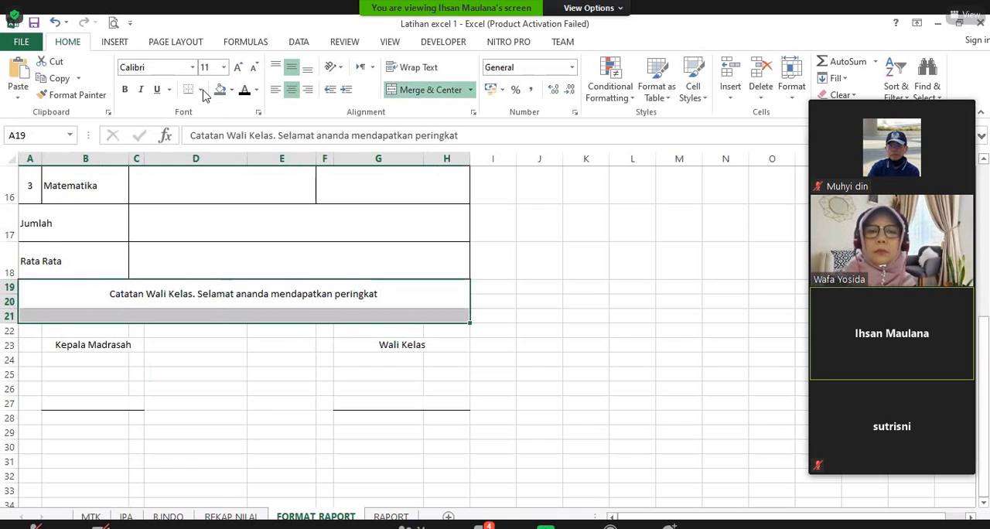
click(525, 305)
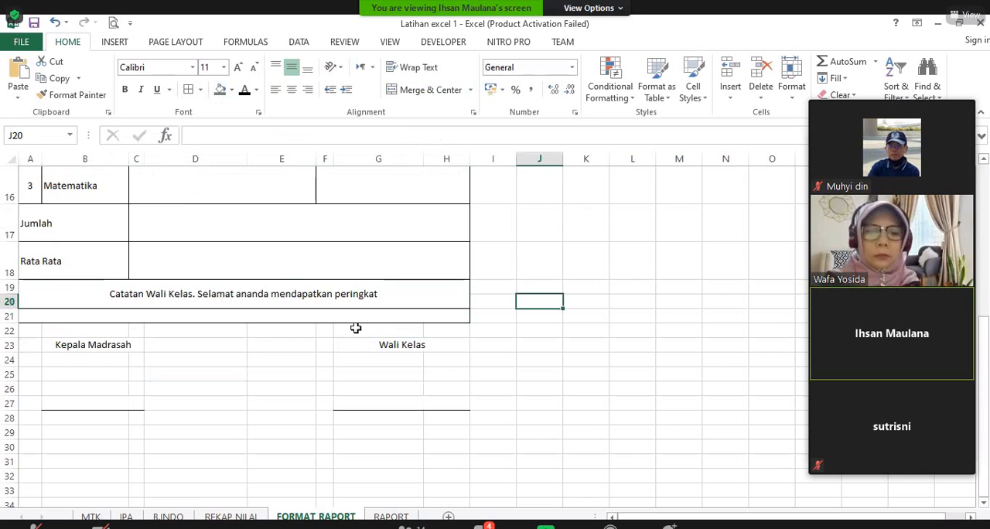
click(358, 315)
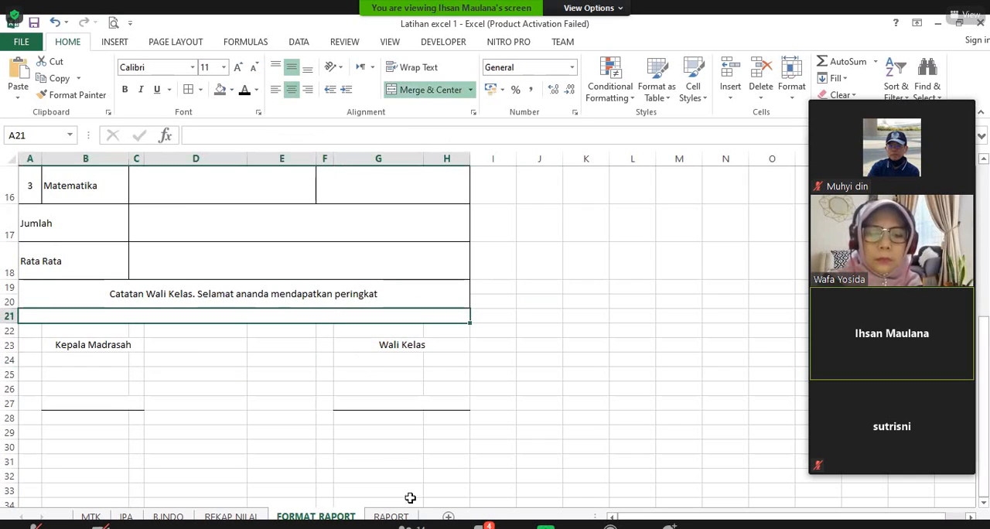
click(341, 394)
click(328, 304)
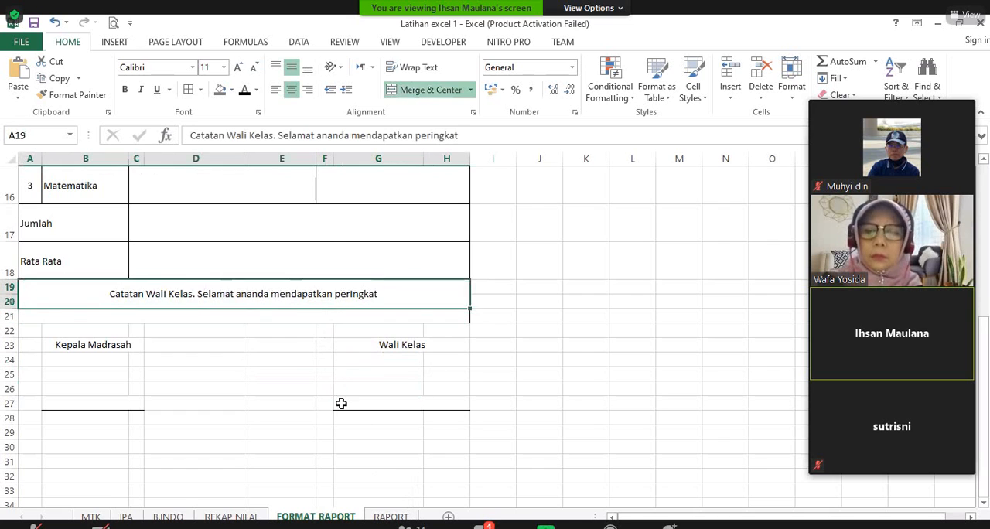
Step: Step the RAPORT sheet's student number down and back up to 6 to compare that sheet with FORMAT RAPORT
scroll(341, 403, up, 5)
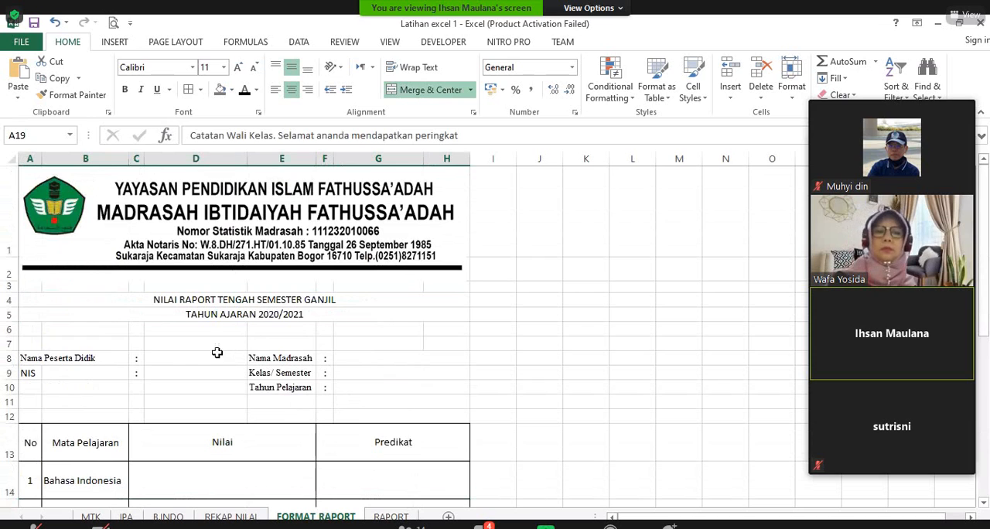
click(390, 517)
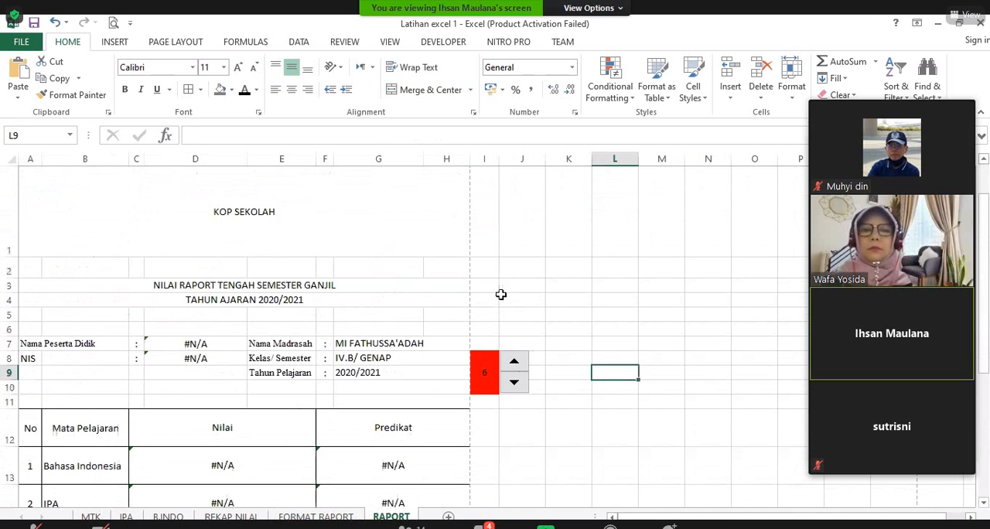
click(517, 382)
click(515, 362)
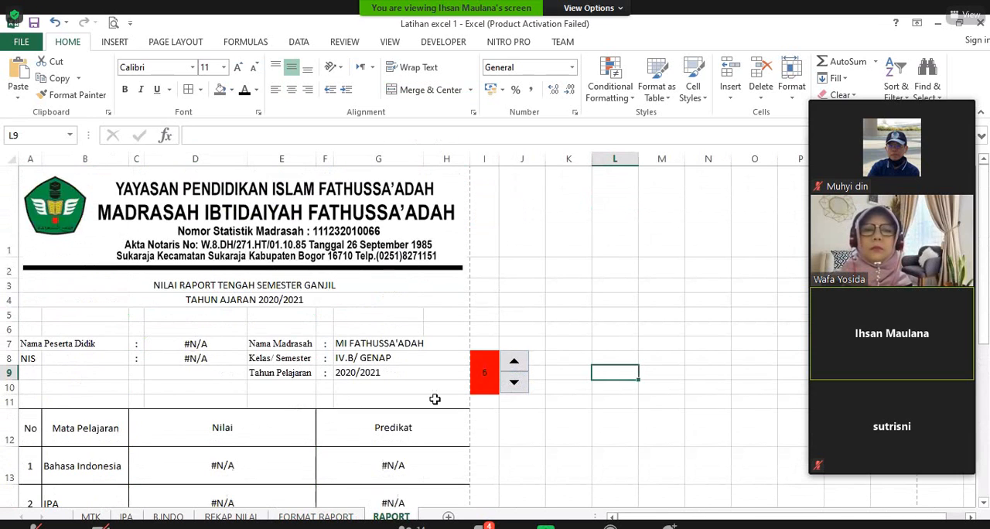
click(315, 517)
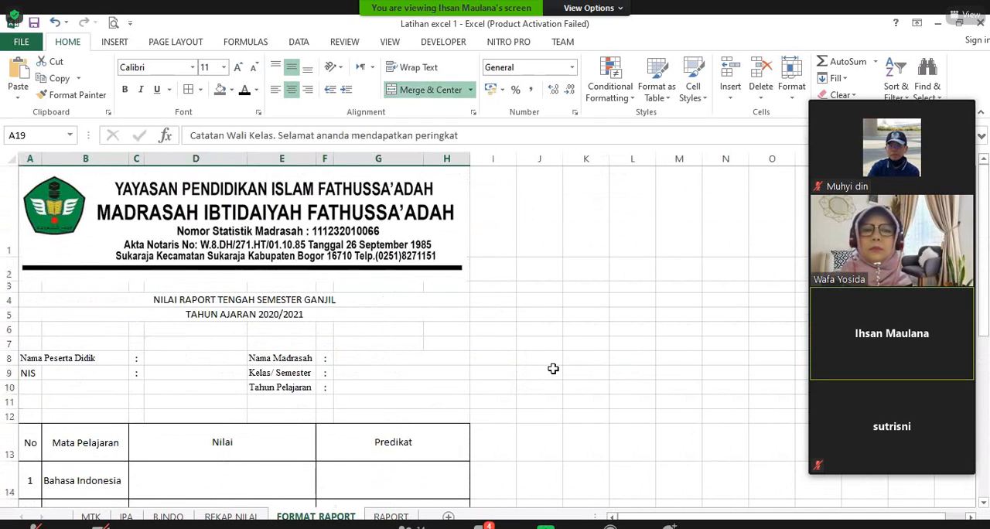
Step: Review the blank student and school detail fields in rows 8 to 10 of the FORMAT RAPORT sheet
click(580, 353)
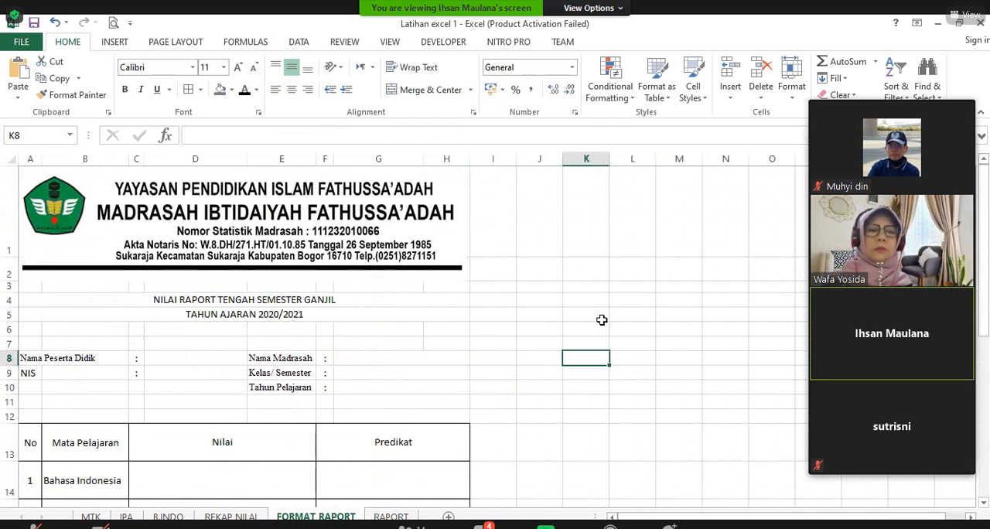
scroll(601, 321, down, 3)
scroll(601, 322, up, 2)
scroll(373, 239, down, 1)
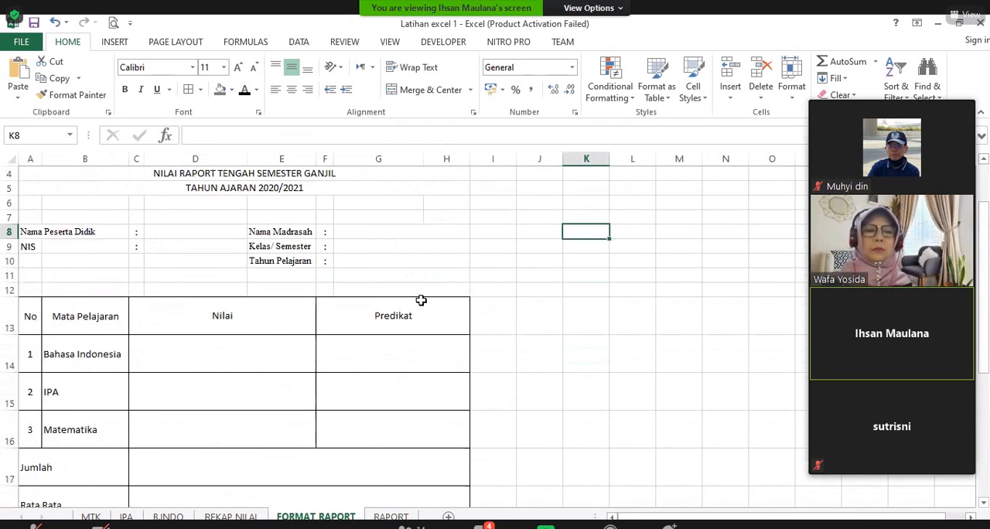
scroll(420, 299, up, 1)
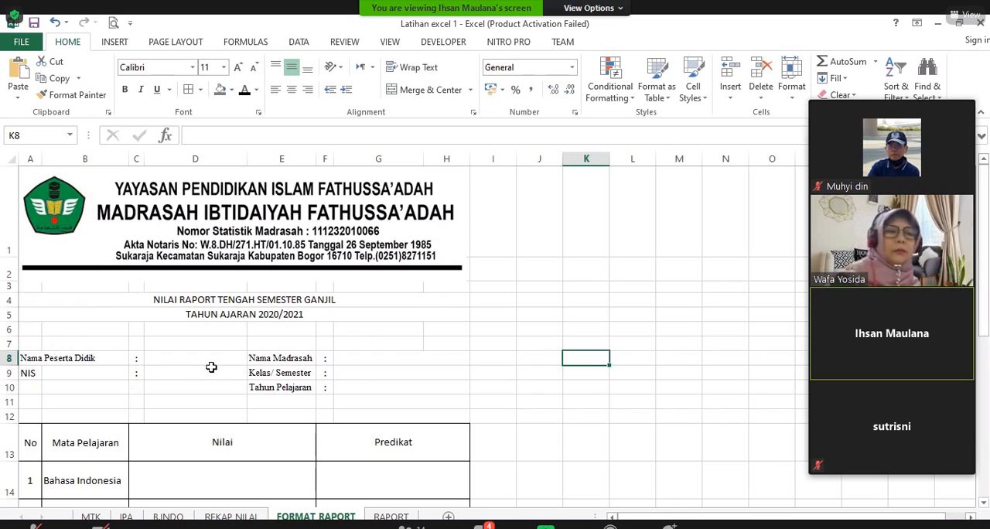
click(187, 361)
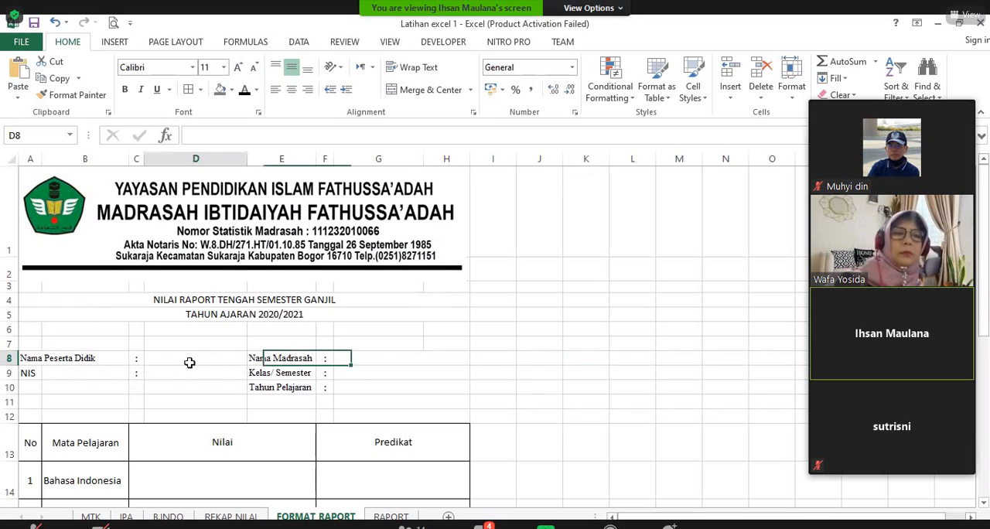
click(190, 388)
click(194, 356)
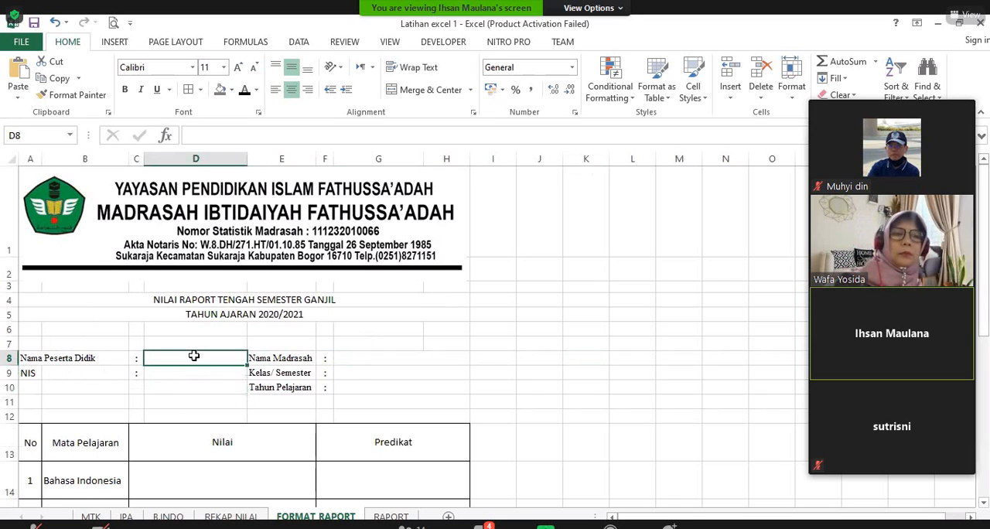
click(281, 358)
click(287, 385)
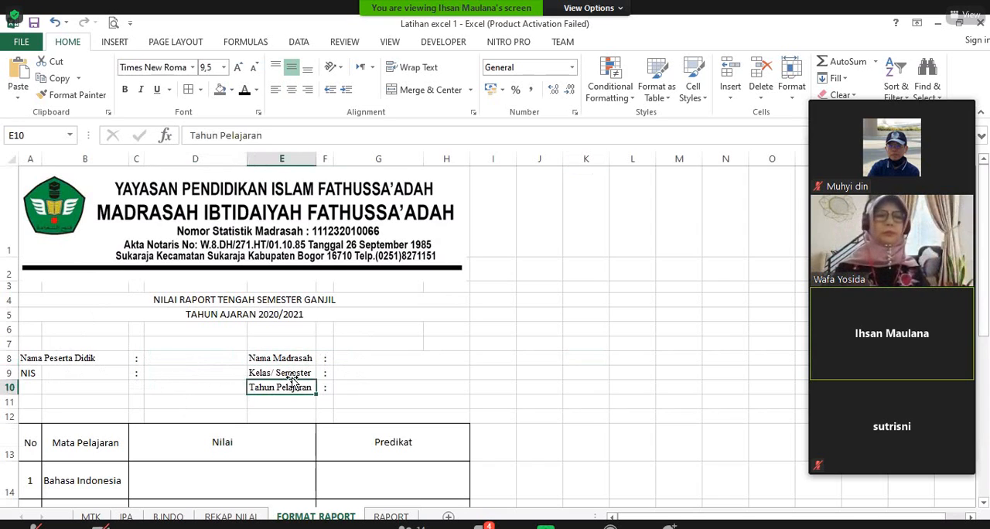
click(372, 387)
Step: Link the Nama Madrasah cell G8 on FORMAT RAPORT to the school name with ='REKAP NILAI'!E3
click(393, 359)
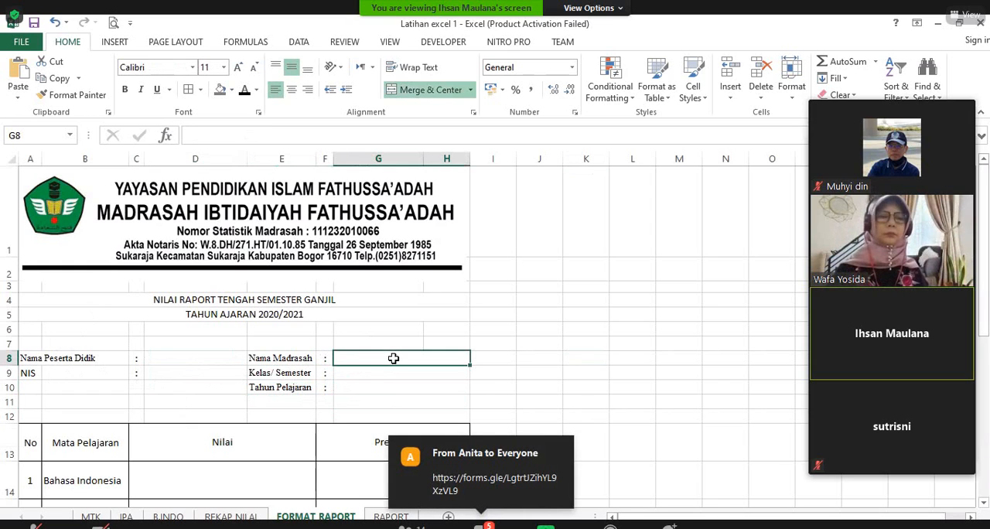
text(=)
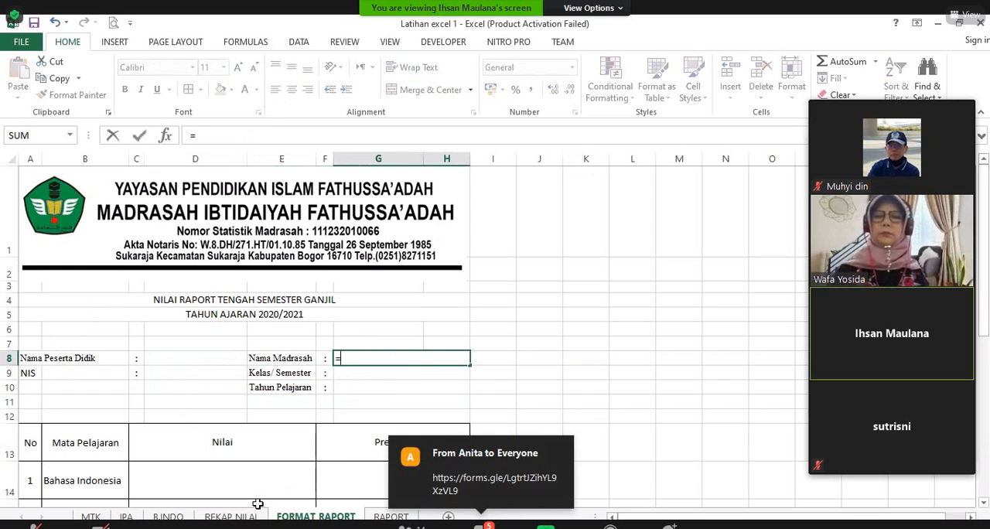
click(230, 516)
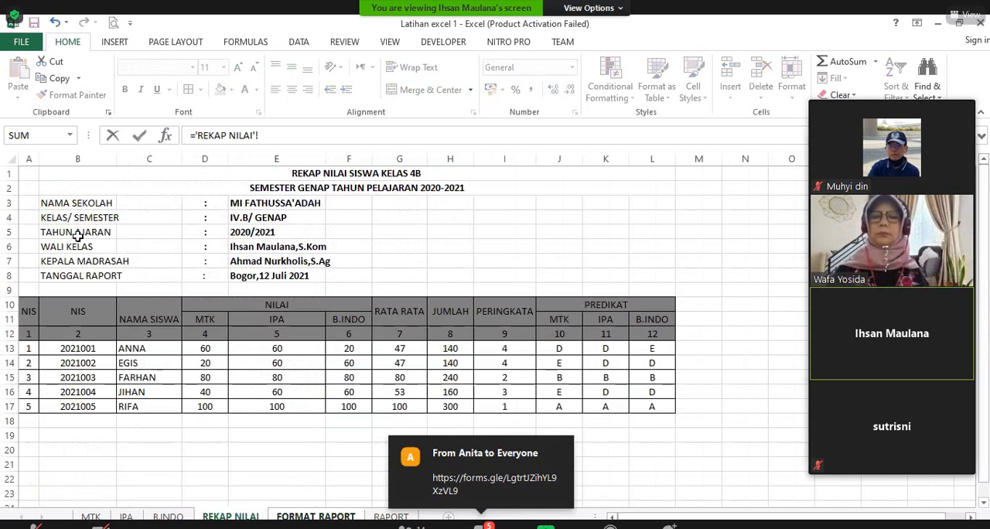
click(279, 204)
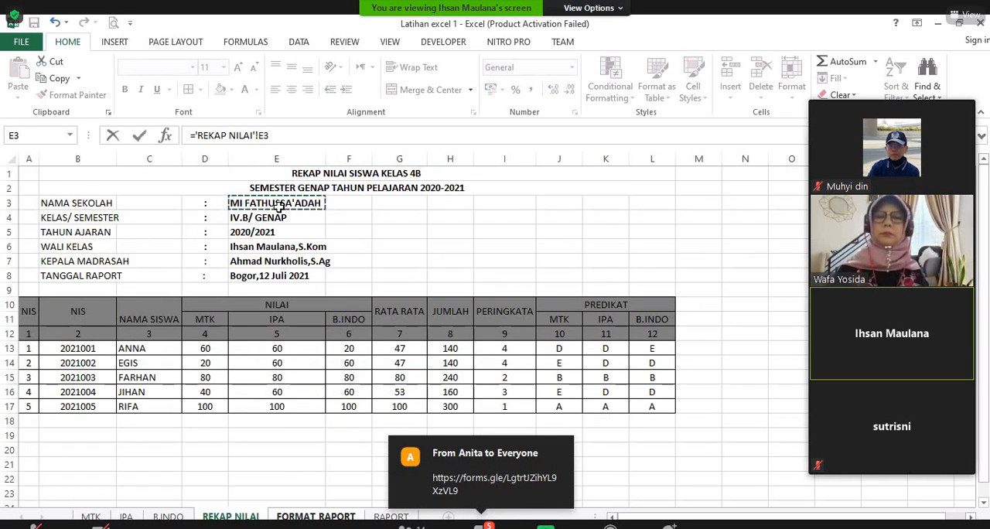
key(Return)
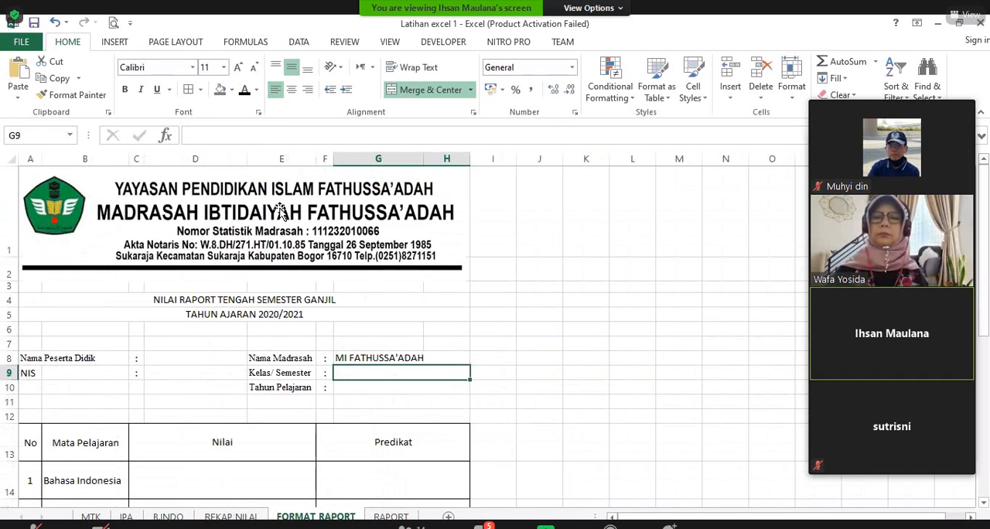
Step: Link the Kelas/ Semester cell G9 on FORMAT RAPORT to the class and semester in cell E4 of REKAP NILAI
text(=)
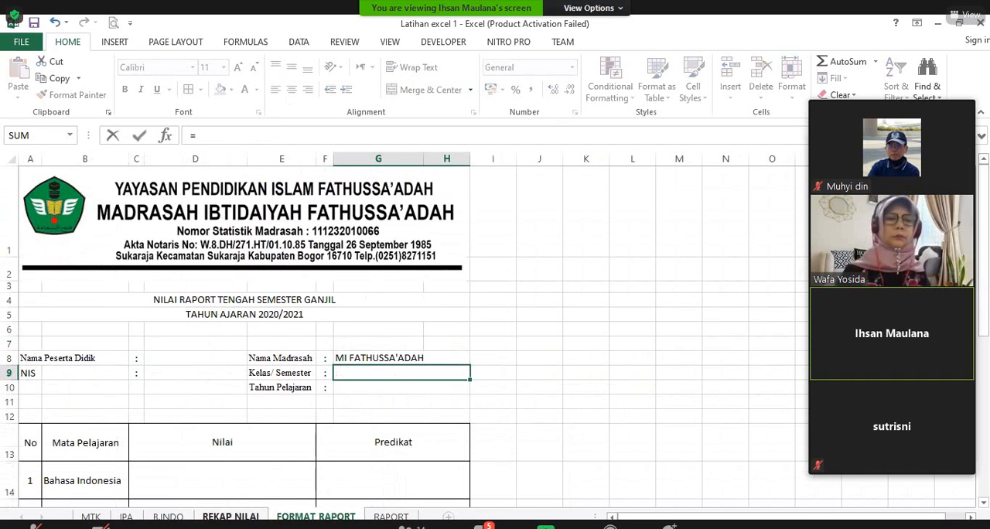
click(231, 516)
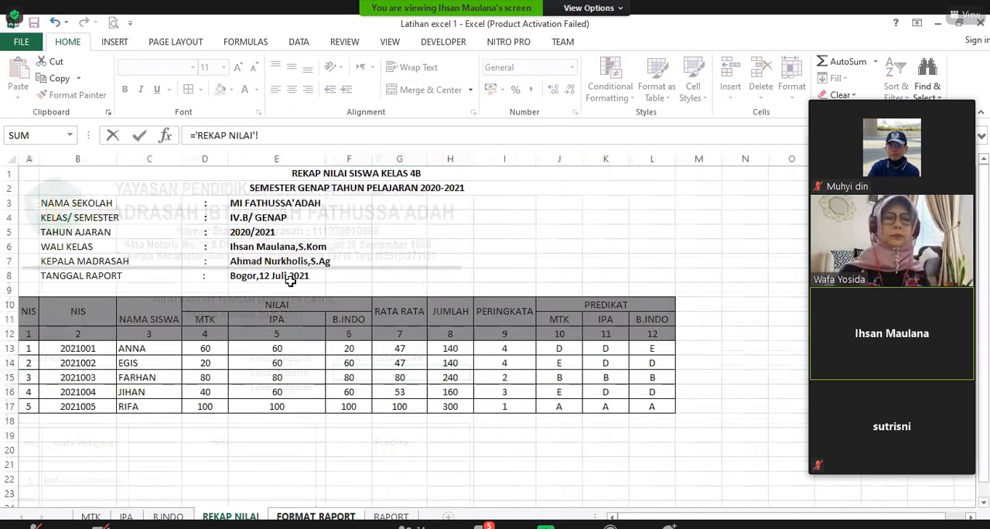
click(255, 219)
key(Return)
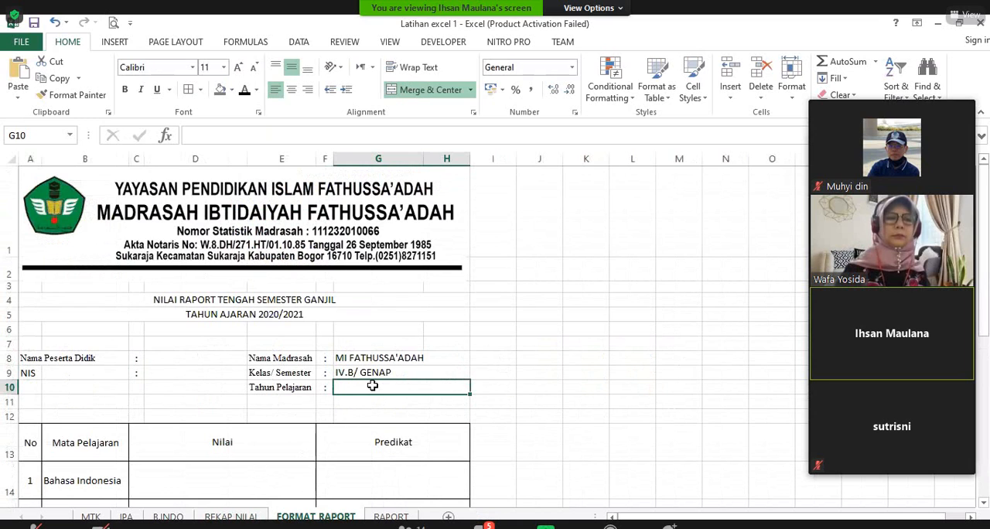
Step: Link the Tahun Pelajaran cell G10 on FORMAT RAPORT to the school year with ='REKAP NILAI'!E5
text(=)
click(231, 517)
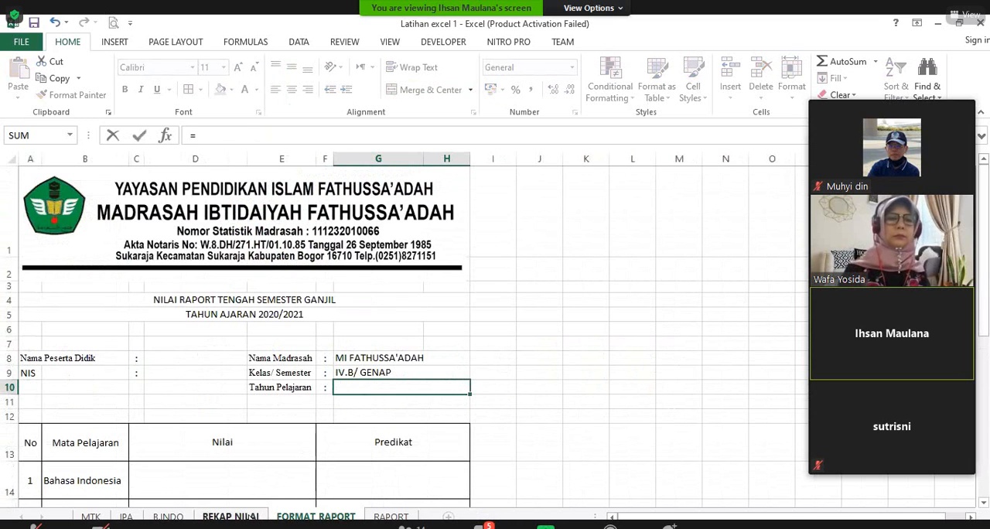
click(274, 234)
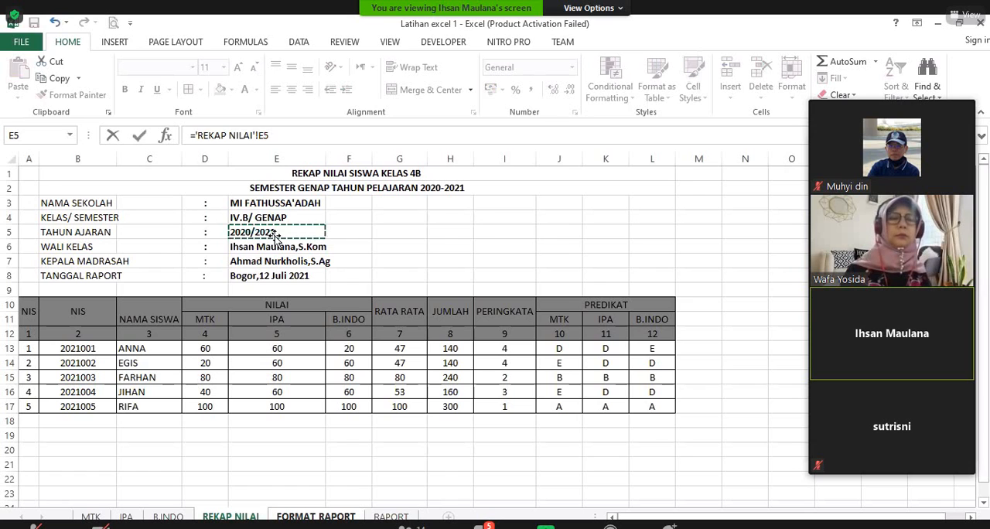
key(Return)
Step: Select the empty Nama Peserta Didik value cell D8 on the FORMAT RAPORT sheet
scroll(303, 323, down, 2)
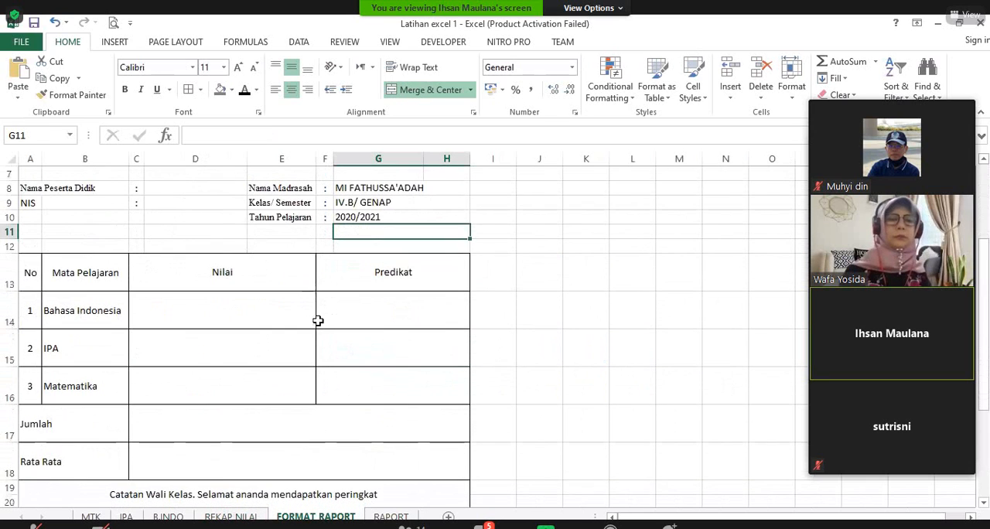
scroll(192, 246, up, 1)
click(190, 231)
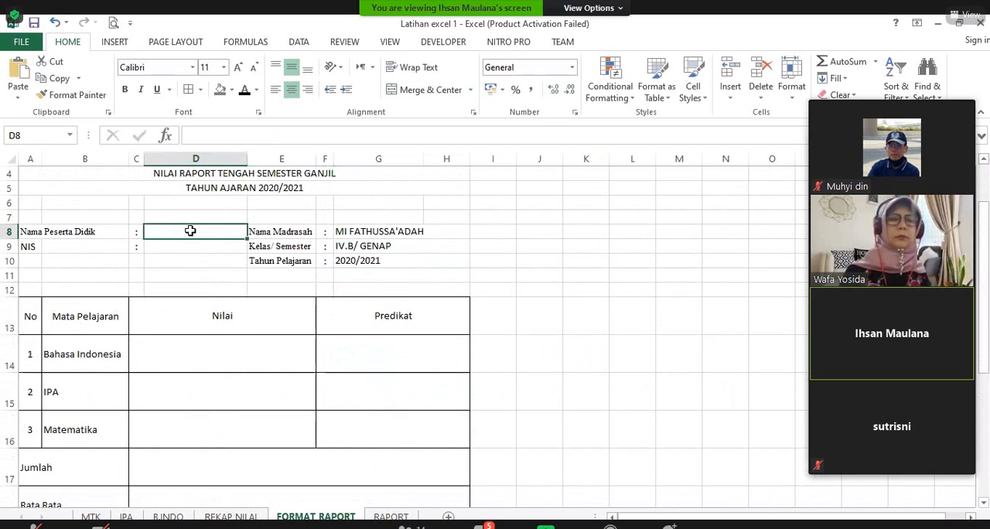
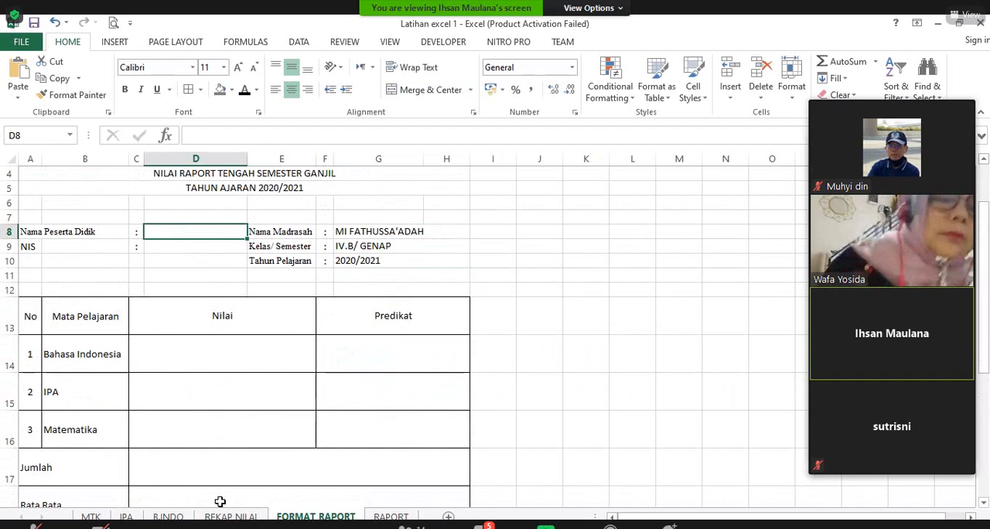
Step: Change the header of the first table column on the REKAP NILAI sheet to NO
click(226, 515)
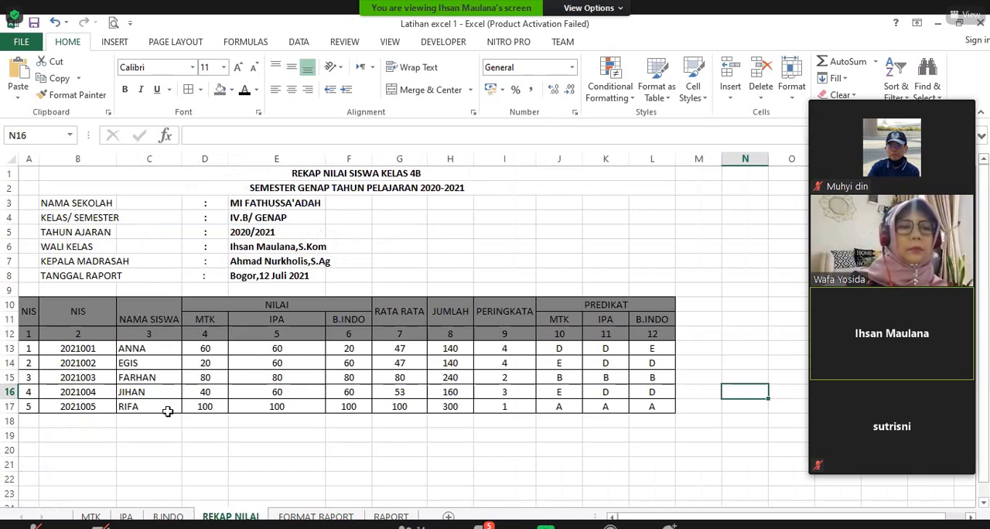
click(194, 421)
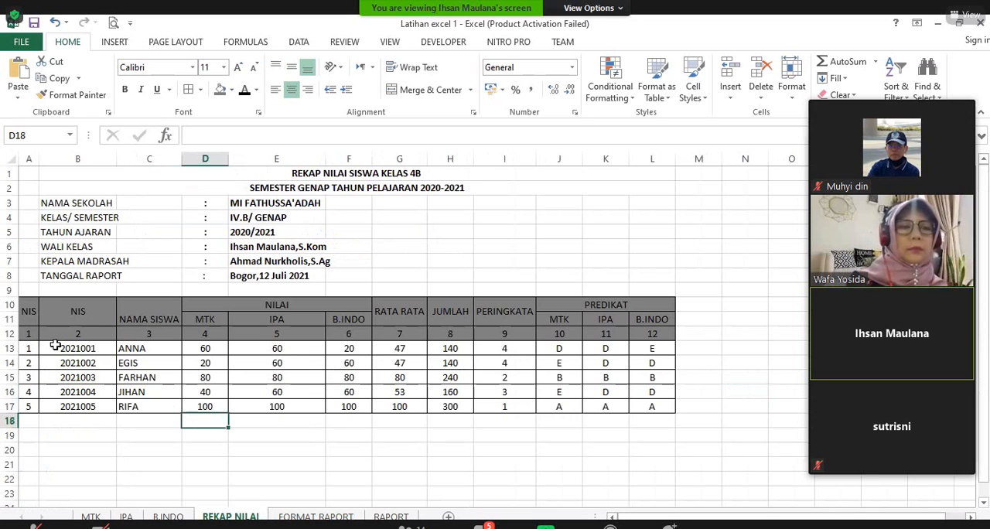
click(9, 333)
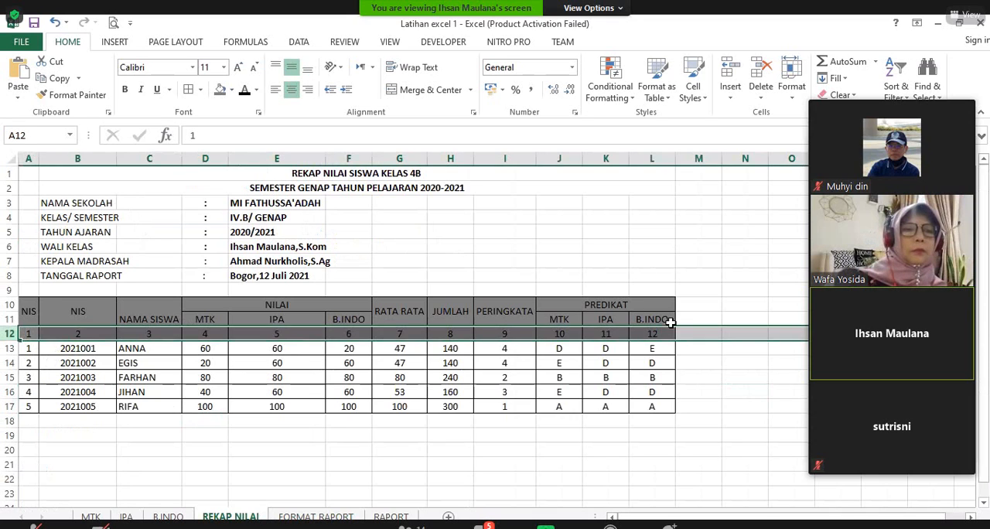
click(77, 420)
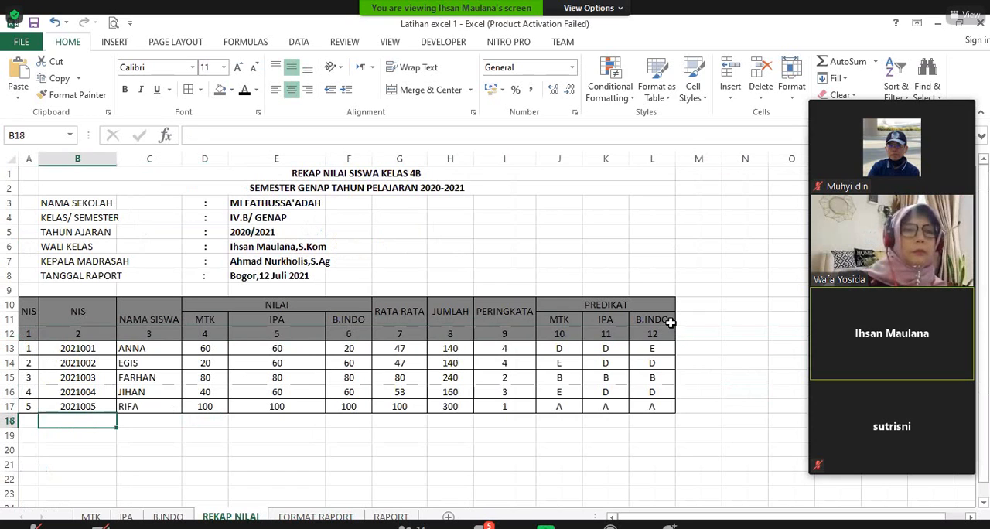
click(29, 311)
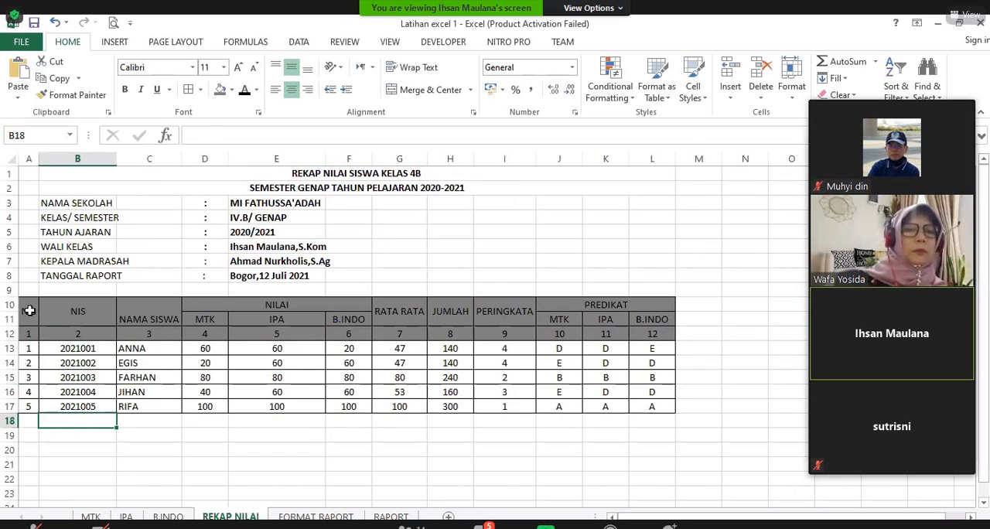
text(no)
click(117, 409)
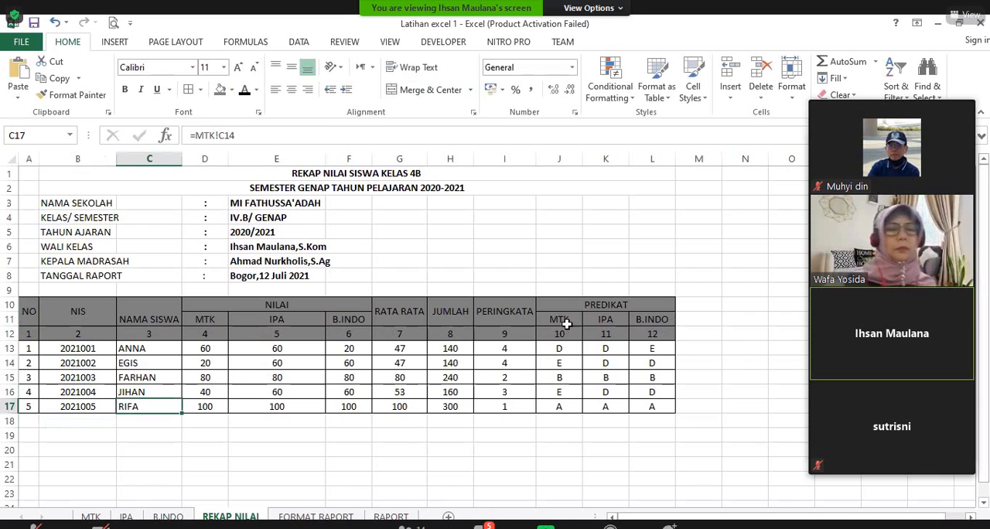
Step: Review the column numbers in row 12 of the REKAP NILAI table and return to the FORMAT RAPORT sheet
click(652, 334)
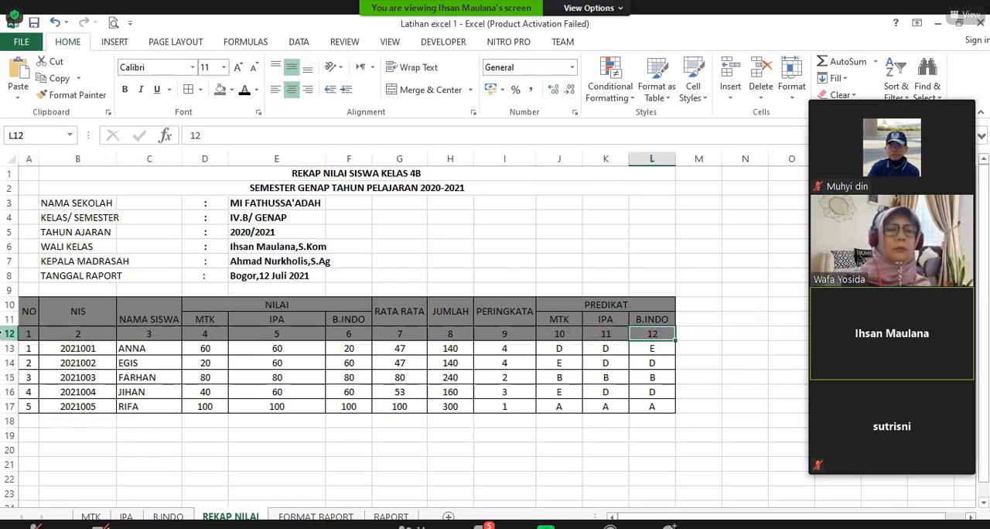
click(276, 390)
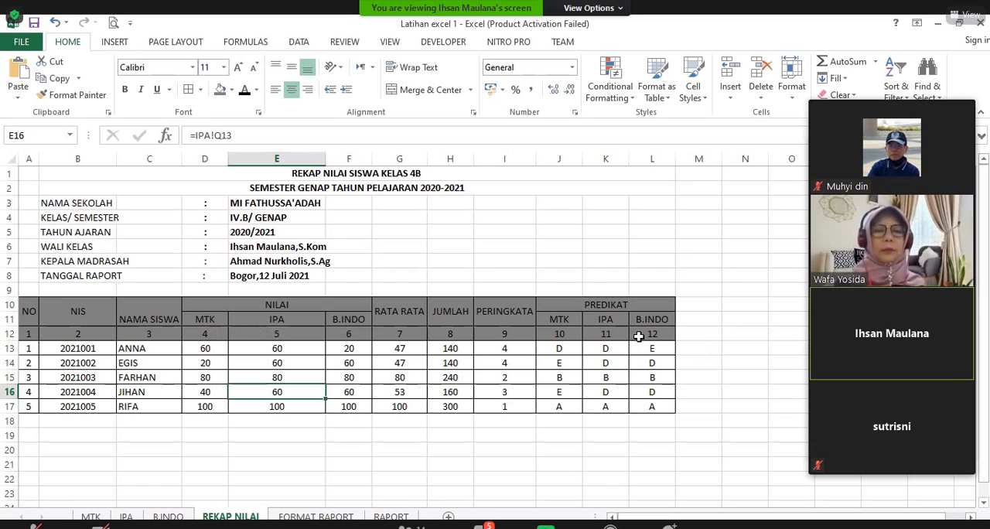
click(8, 334)
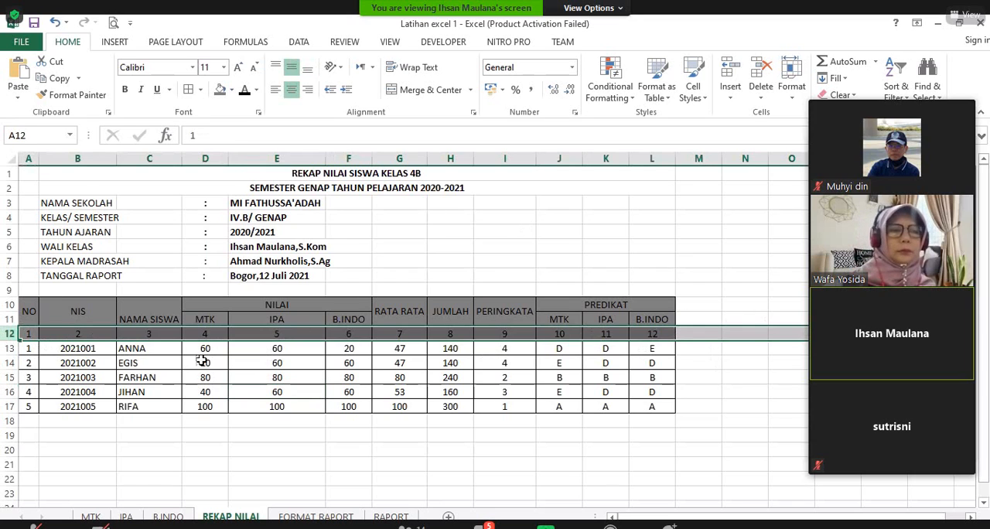
click(389, 405)
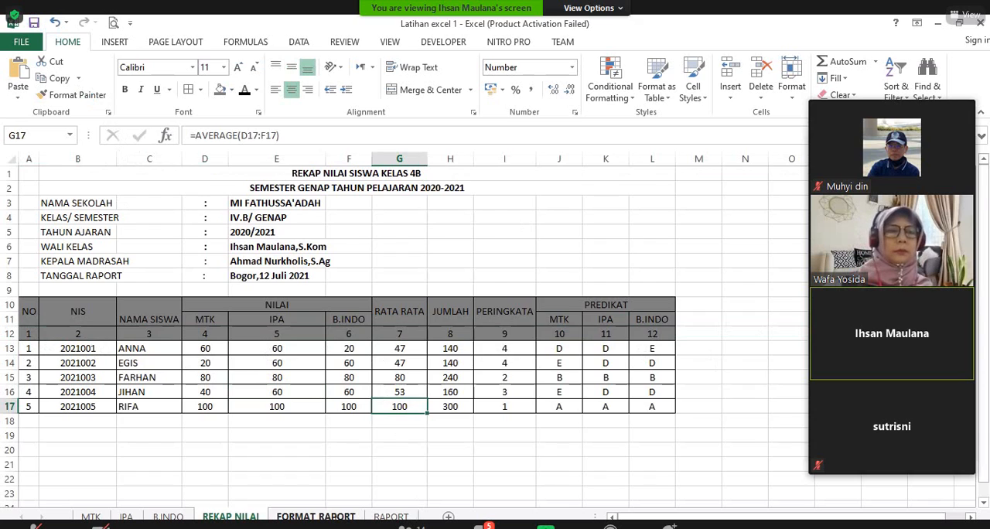
click(316, 517)
click(600, 365)
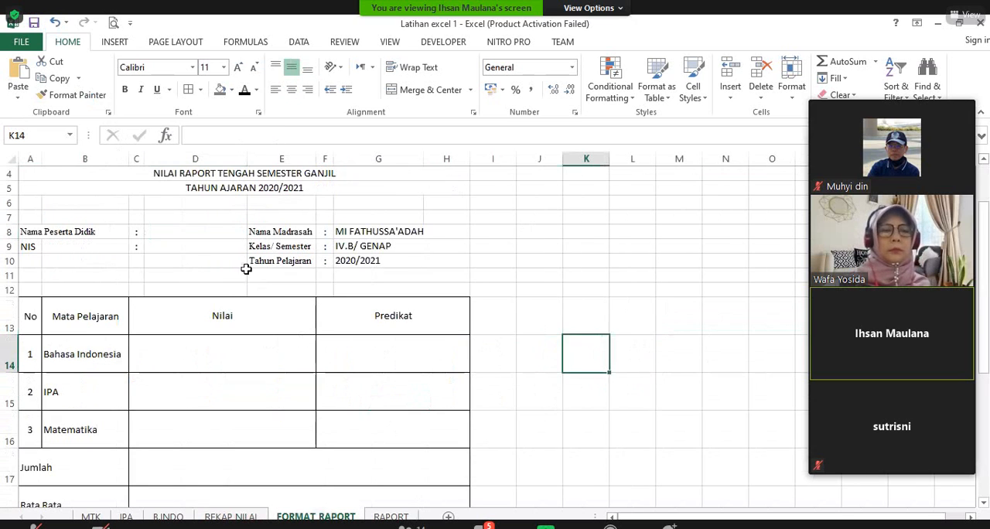
click(218, 231)
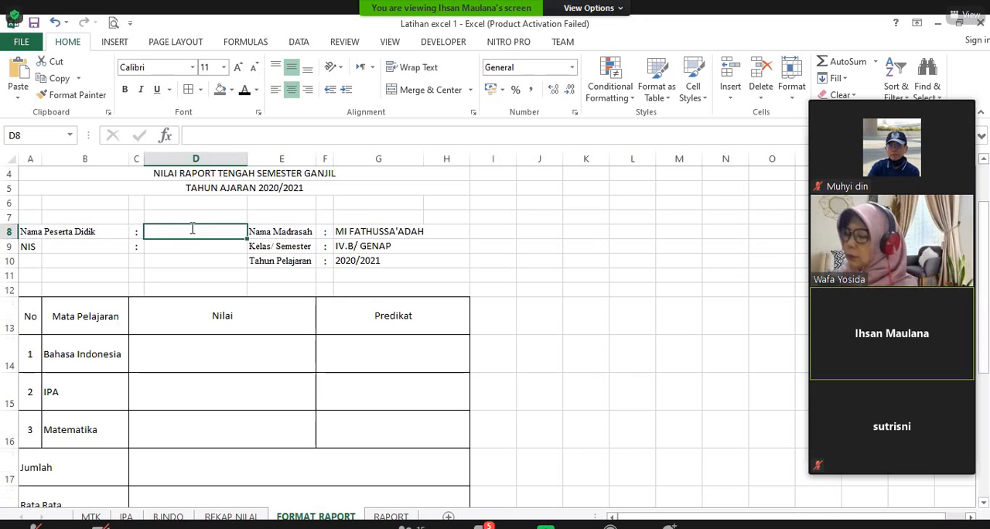
text(=)
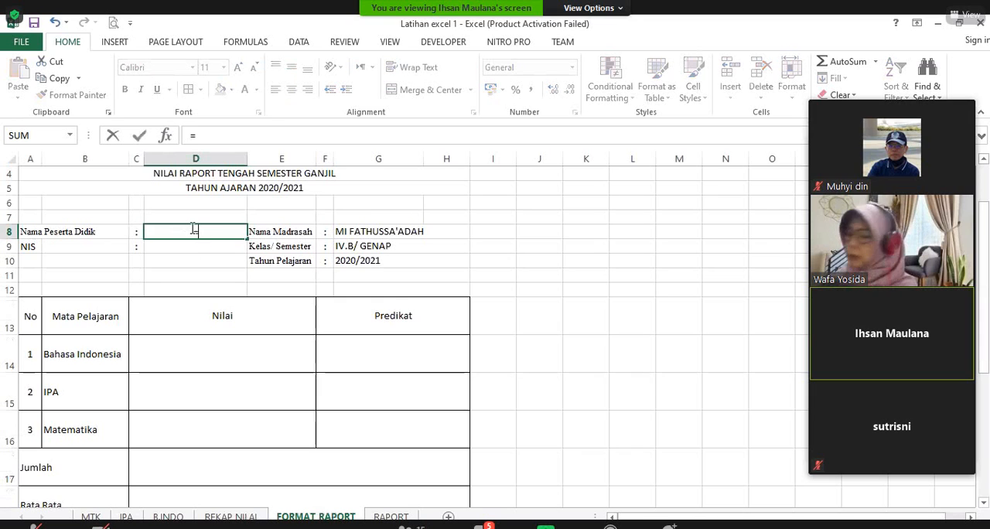
text(V)
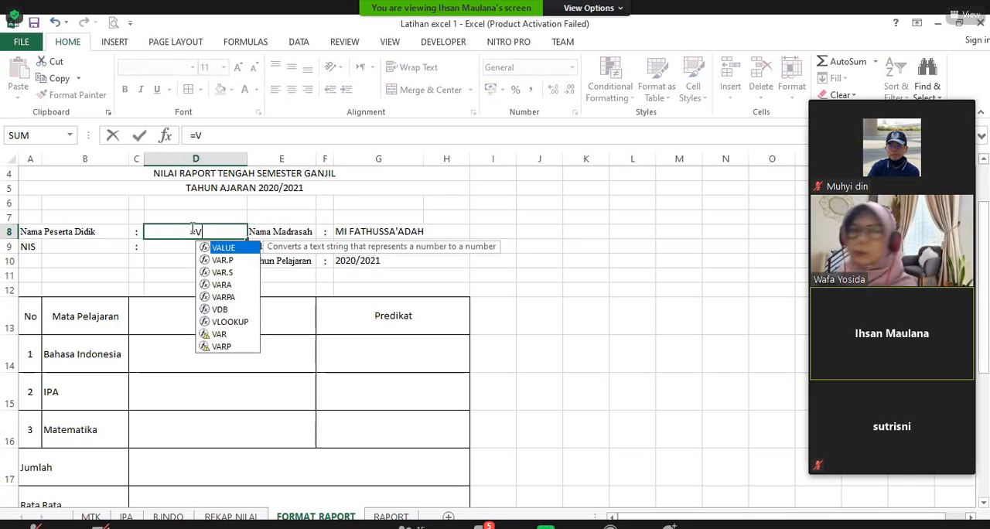
text(L)
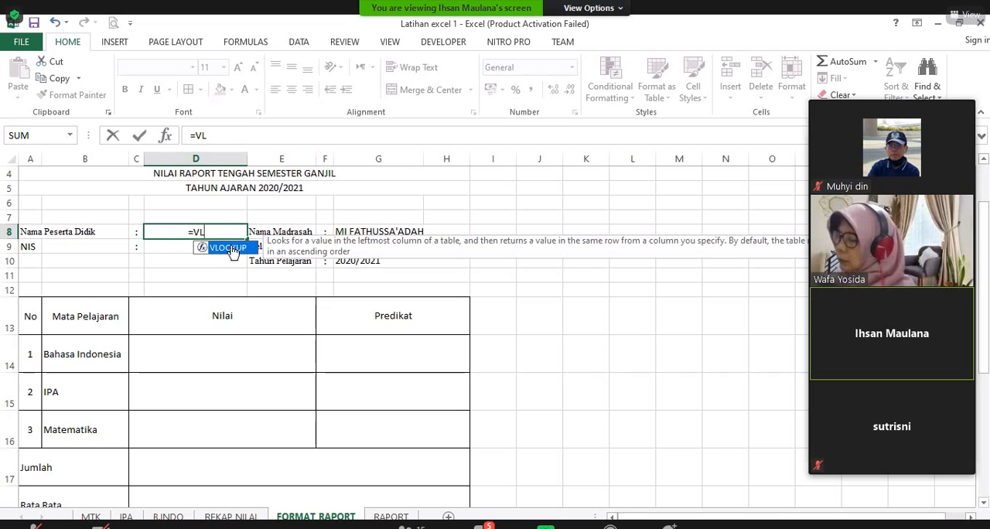
double_click(232, 249)
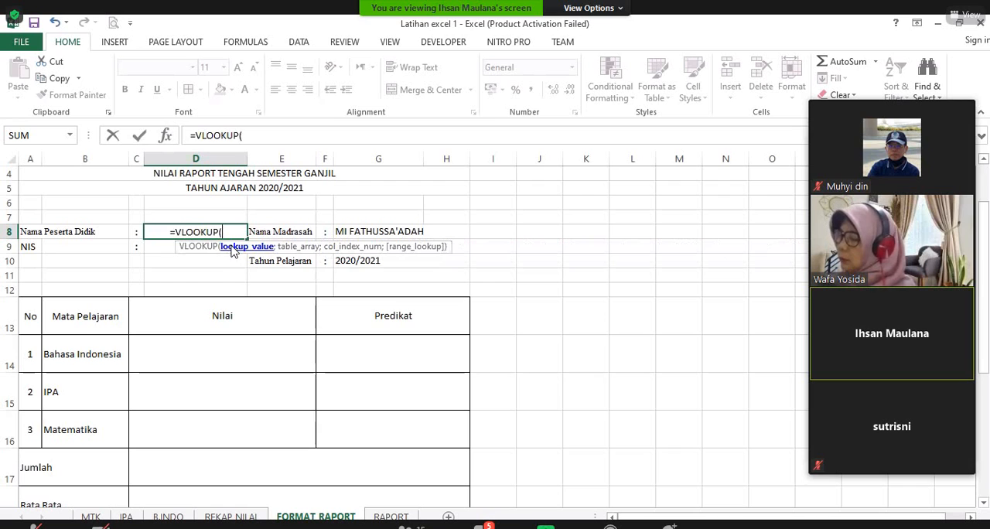
key(Escape)
click(588, 260)
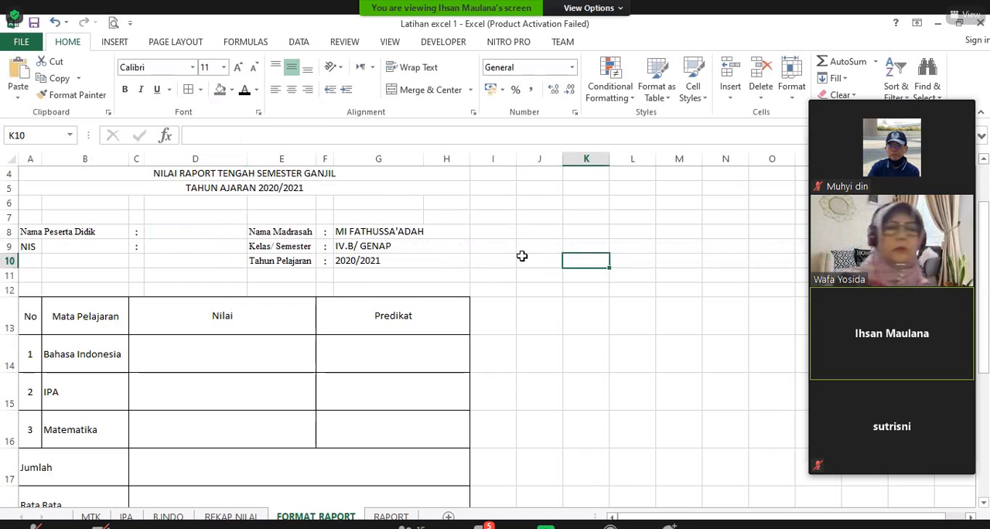
Step: Merge and center cells J3:J5 on the FORMAT RAPORT sheet and enter 1 in the merged cell
scroll(522, 260, up, 1)
scroll(523, 259, down, 2)
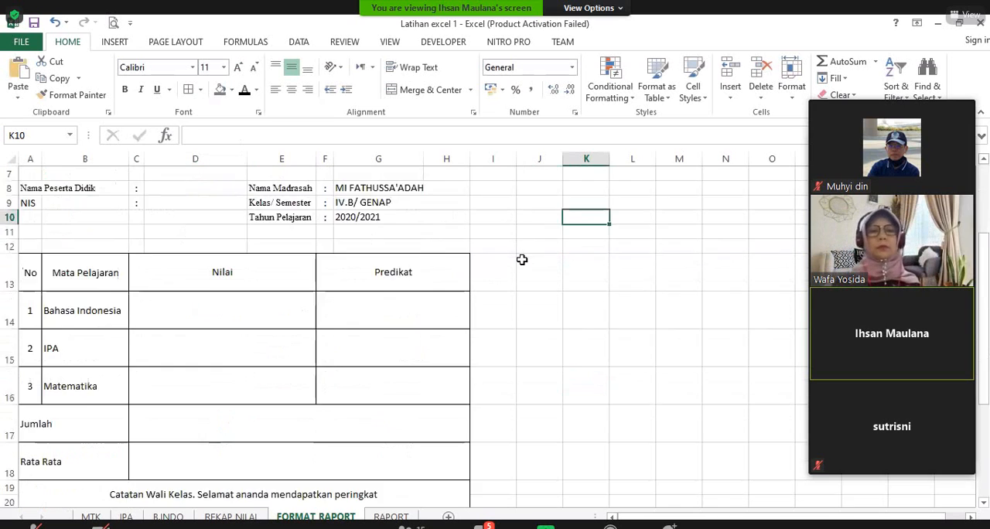
scroll(526, 260, up, 2)
drag(539, 289, 533, 313)
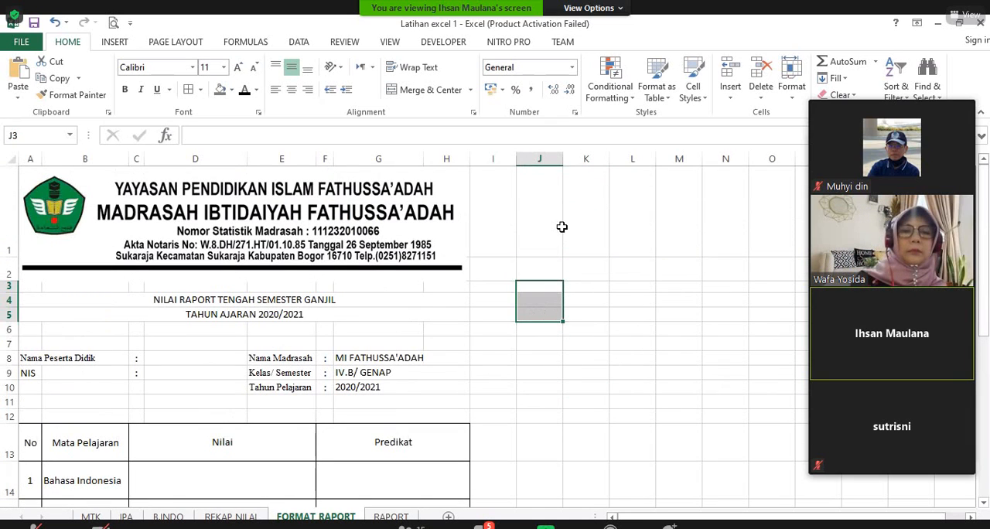
key(ctrl+Page_Down)
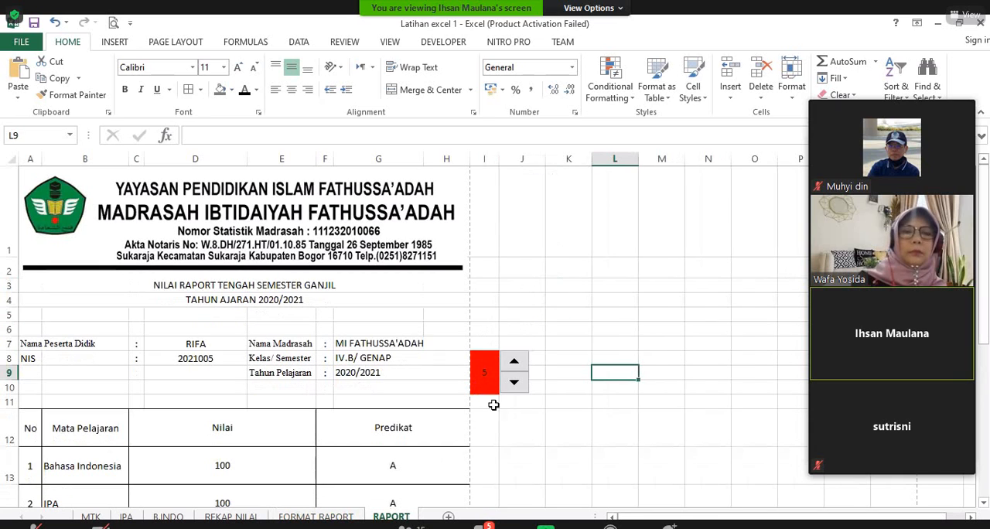
key(ctrl+Page_Up)
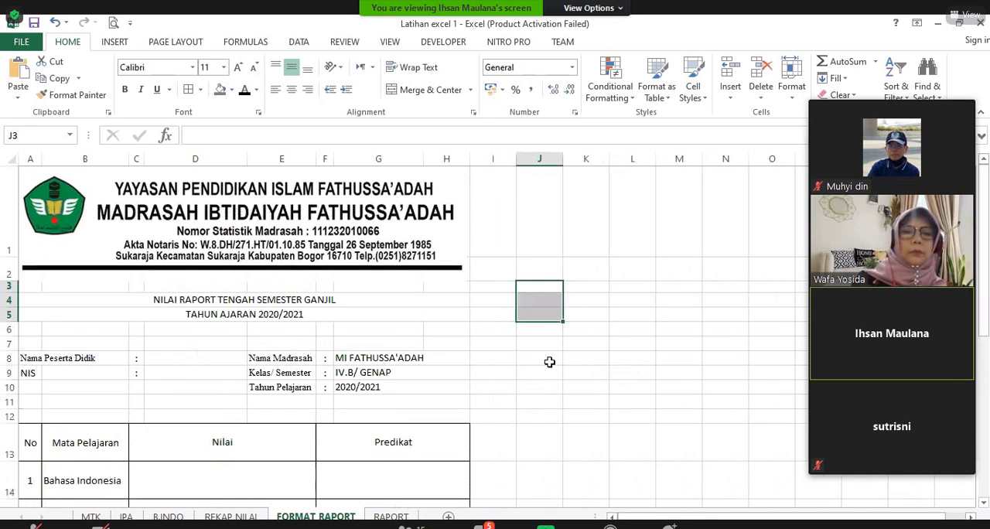
click(545, 387)
drag(540, 287, 541, 315)
click(430, 90)
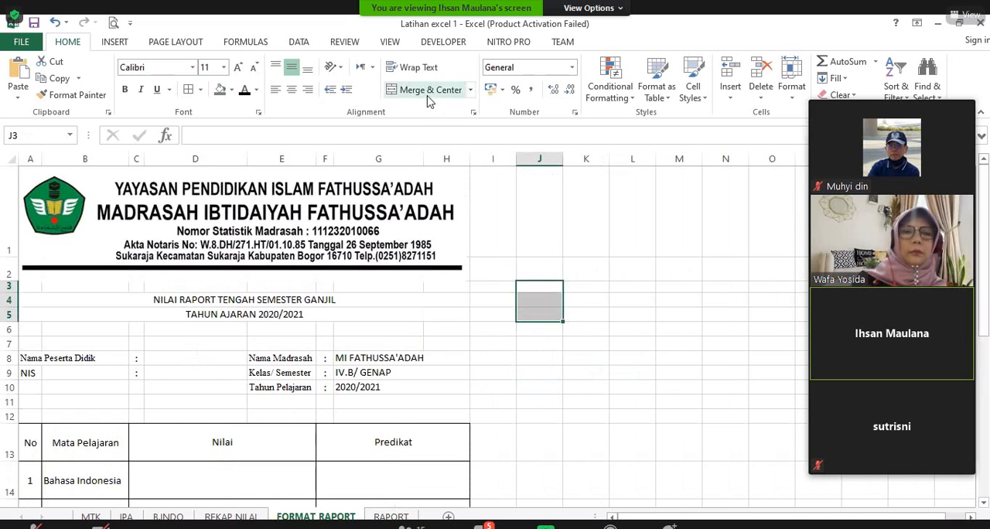
double_click(532, 298)
text(1)
click(625, 360)
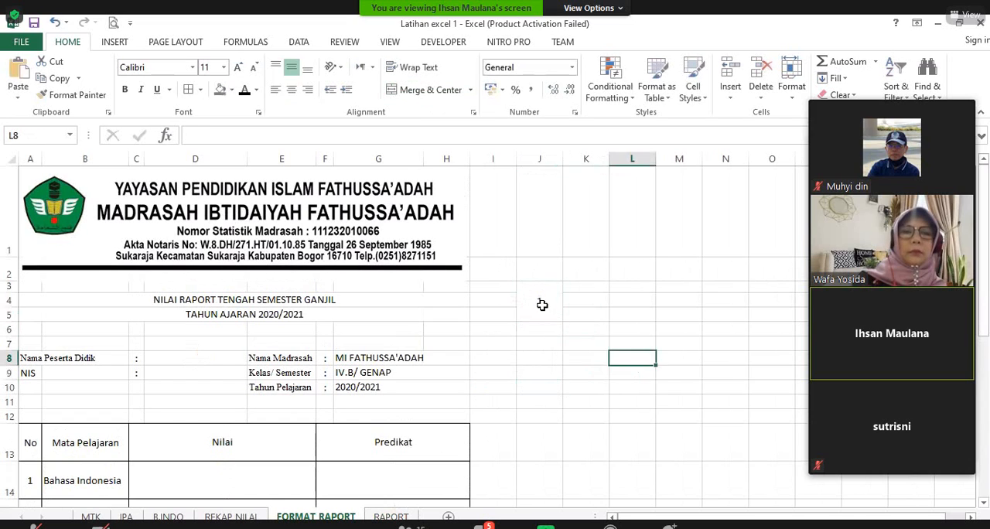
Step: Fill the merged cell J3 containing the student number with dark red
click(540, 302)
click(231, 90)
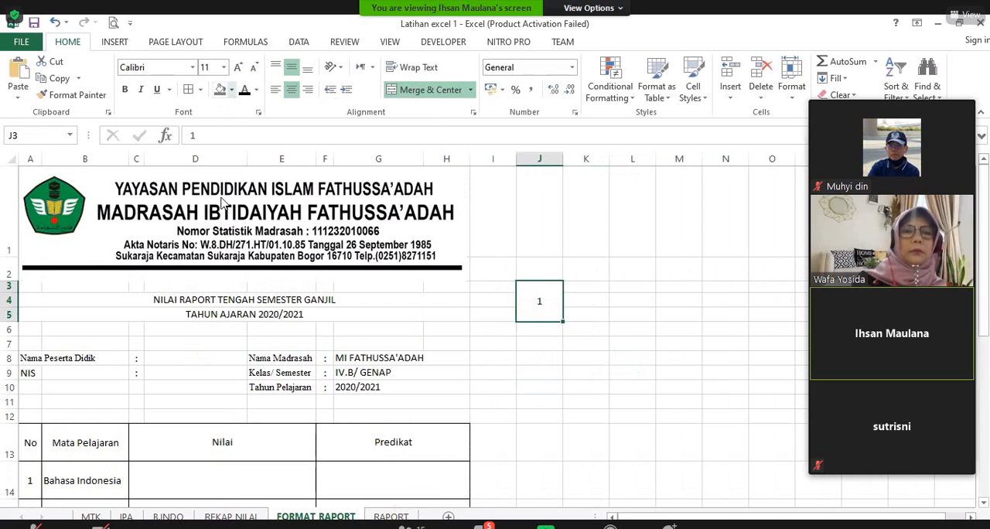
click(220, 204)
click(625, 372)
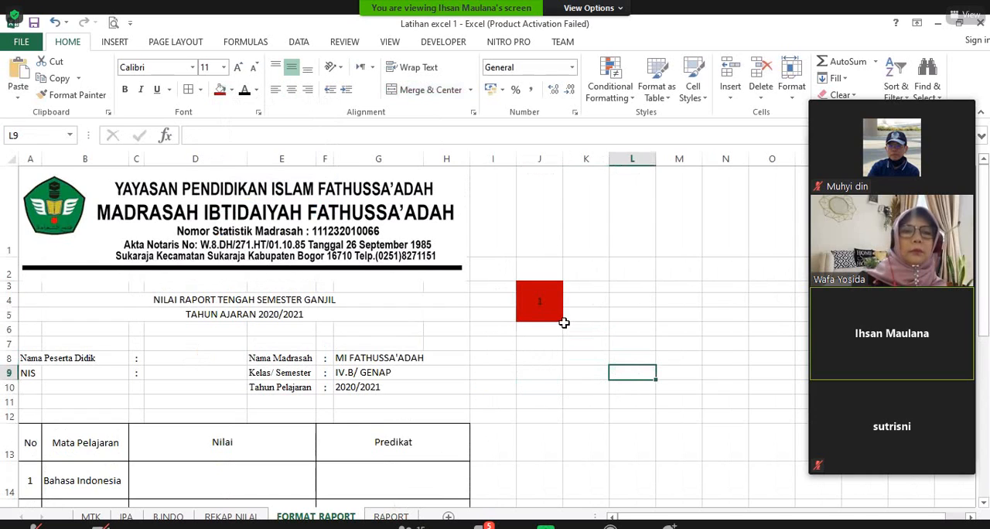
Step: Start a VLOOKUP formula in the Nama Peserta Didik cell D8 using the absolute reference $J$3 as the lookup value
scroll(555, 350, down, 1)
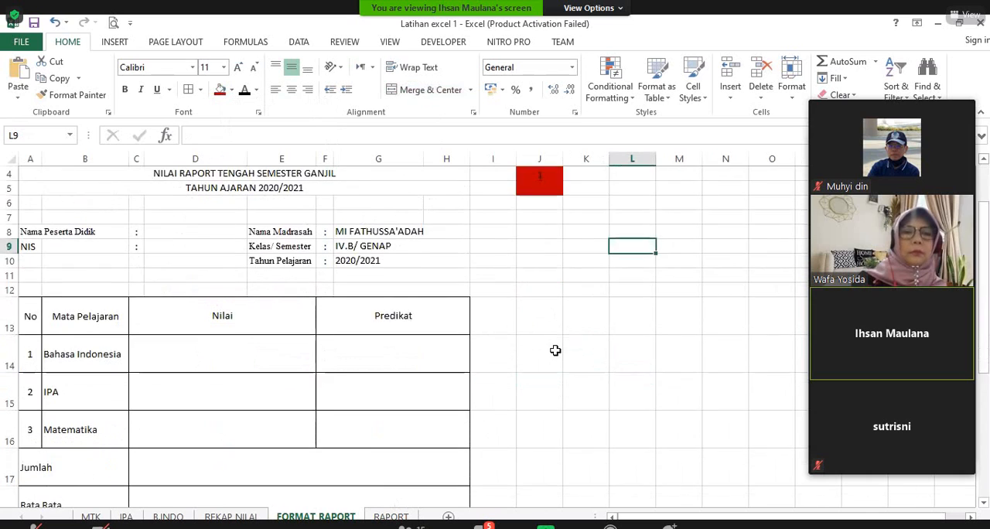
scroll(630, 299, up, 1)
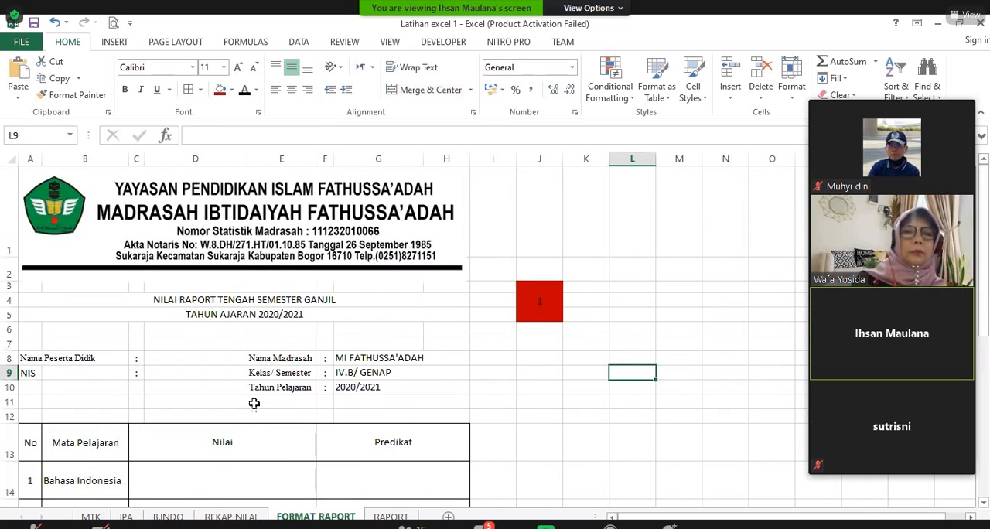
click(208, 360)
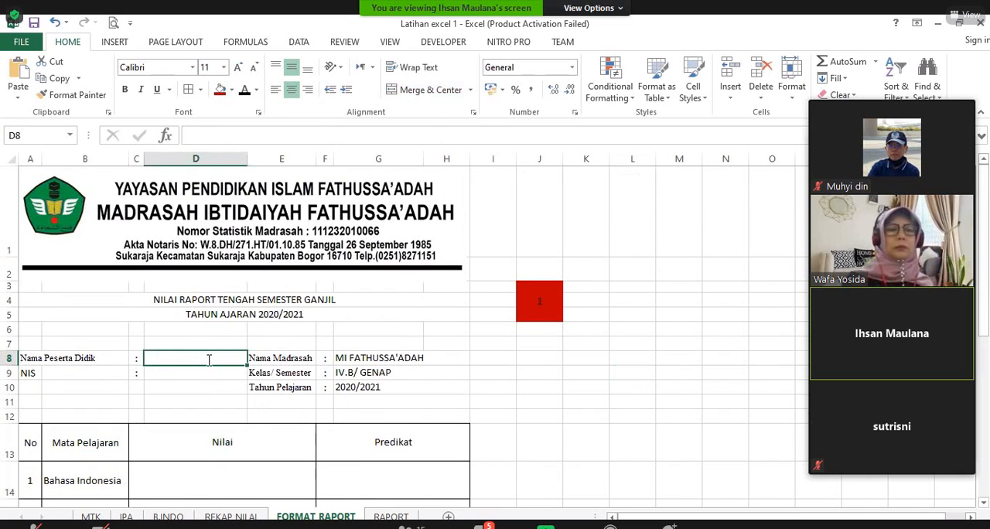
text(=)
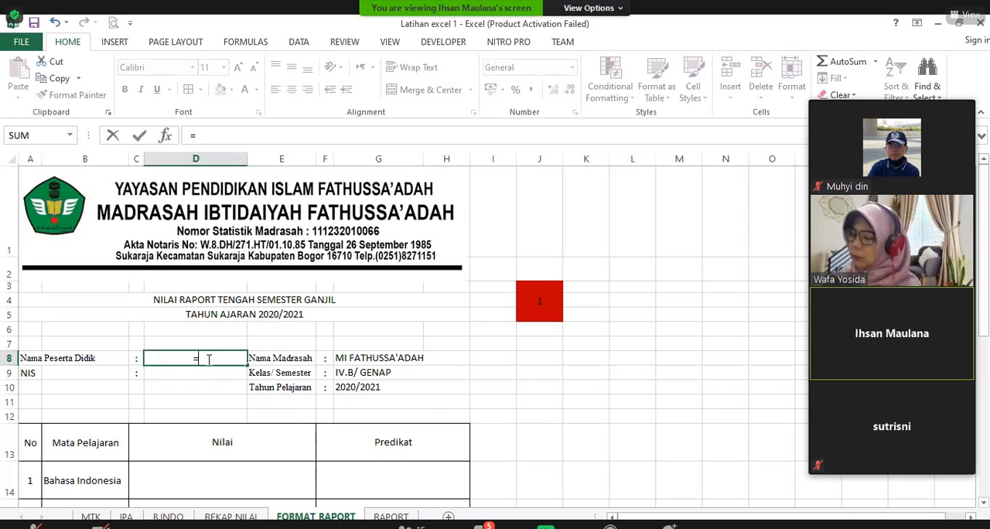
text(VL)
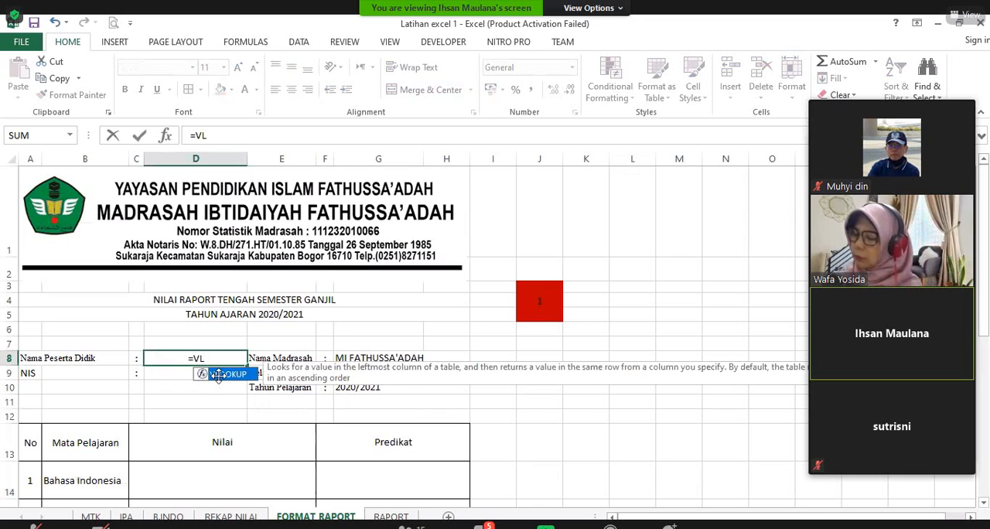
key(Tab)
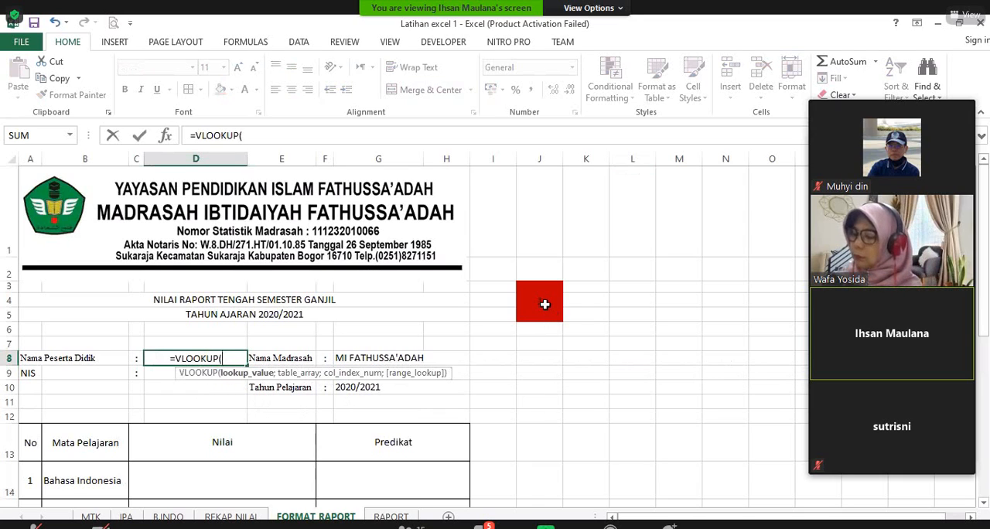
click(545, 304)
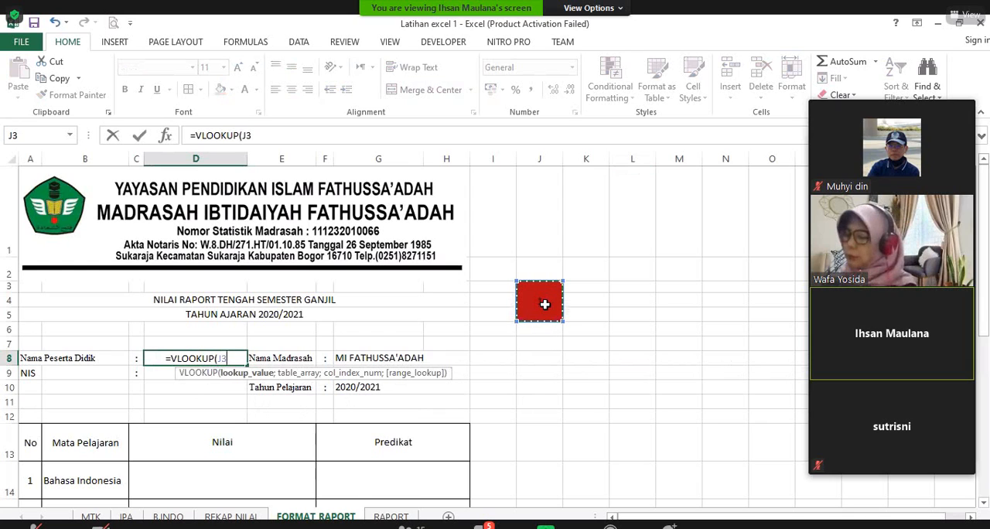
click(267, 136)
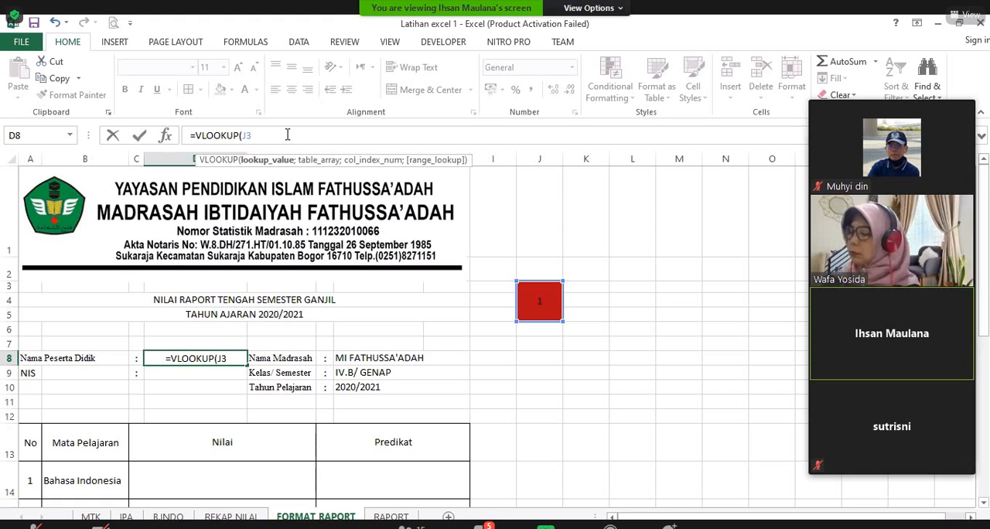
key(F4)
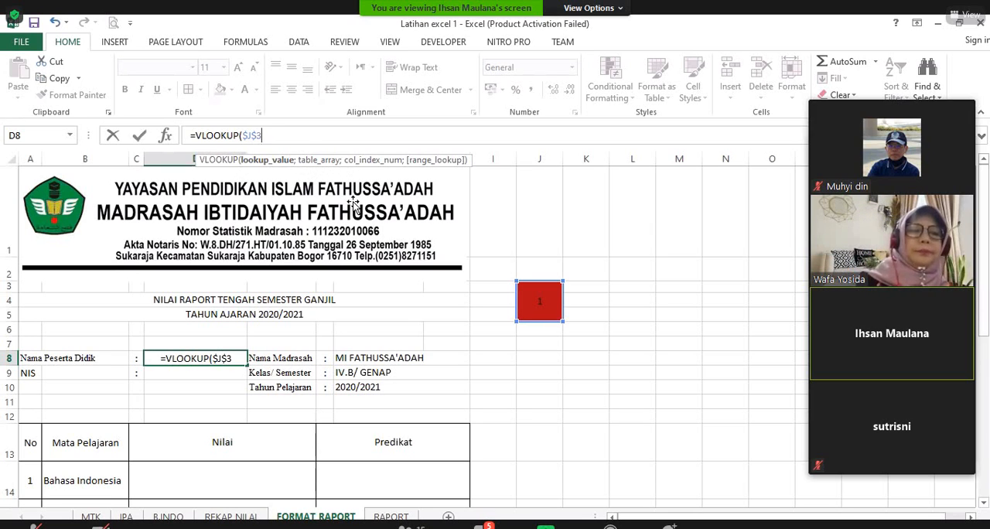
text(;)
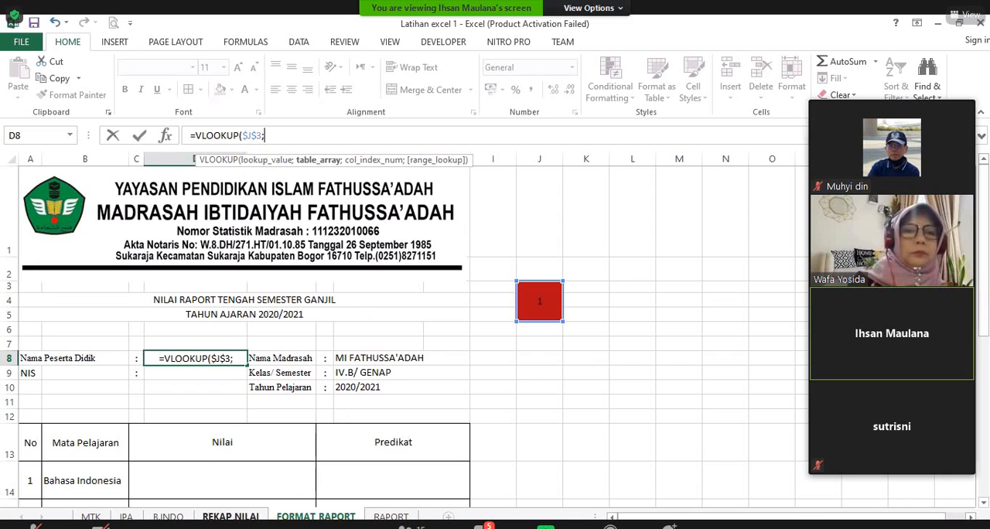
Step: Complete D8's VLOOKUP with the table array 'REKAP NILAI'!$A$13:$L$17, column index 3 and exact match FALSE
click(231, 516)
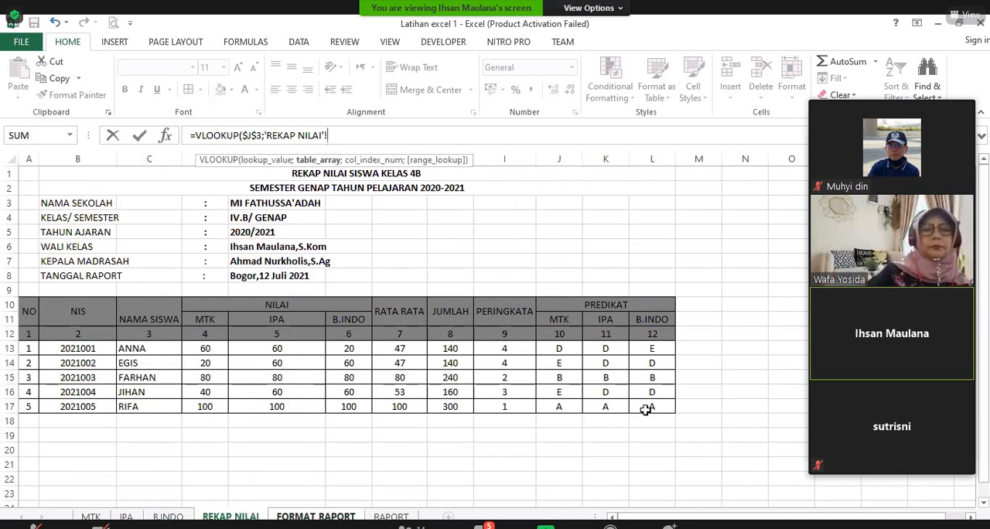
drag(29, 348, 650, 407)
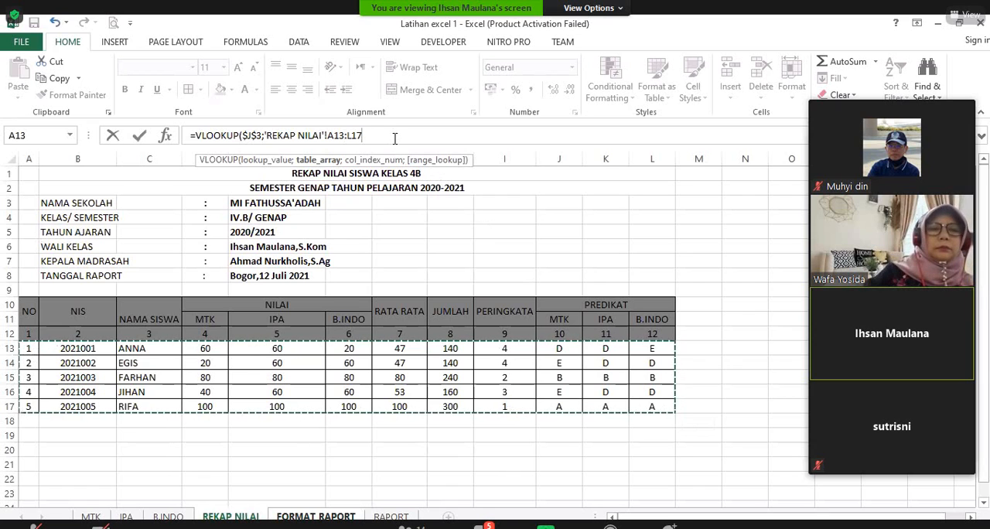
key(F4)
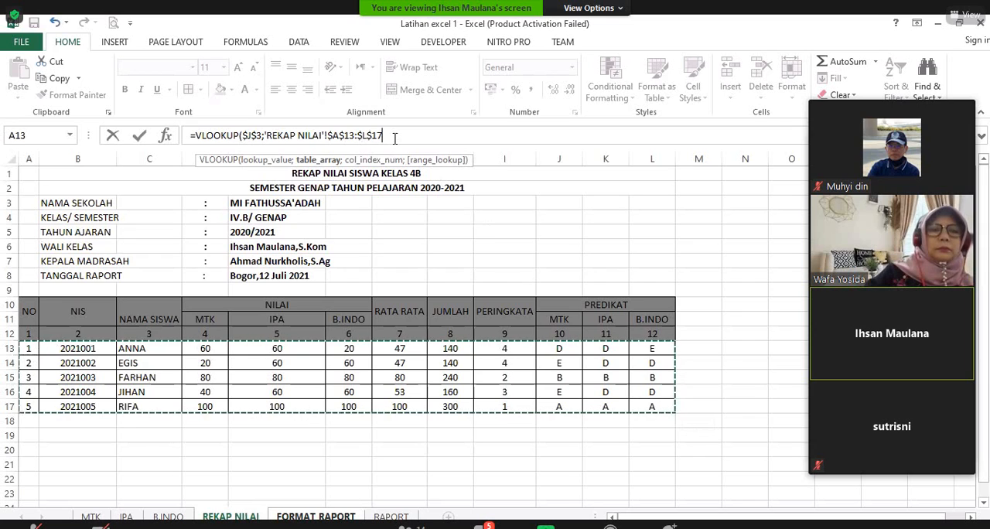
text(;3)
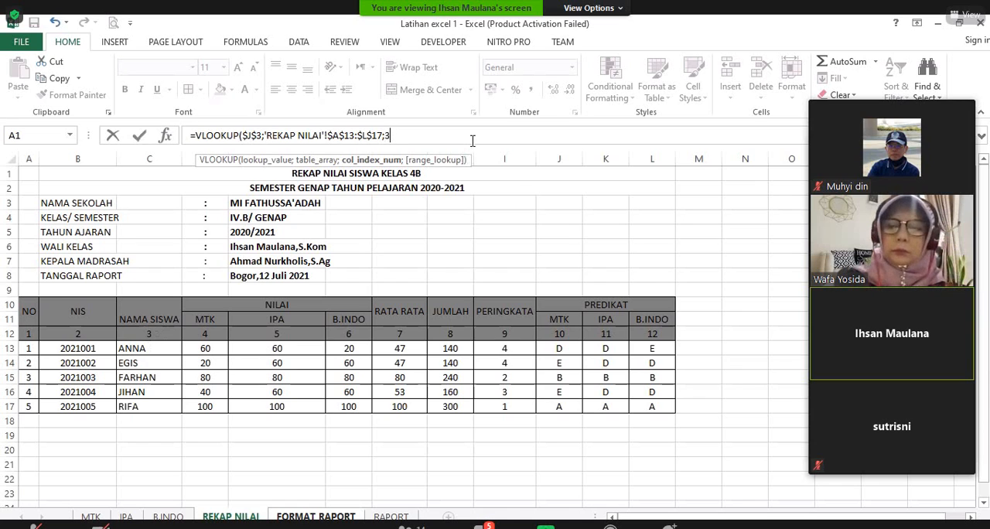
text(;)
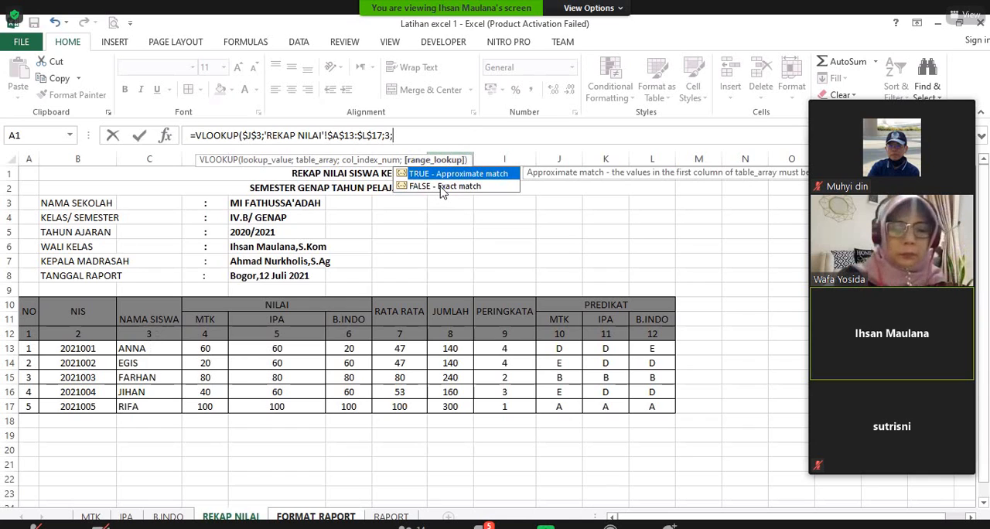
double_click(442, 188)
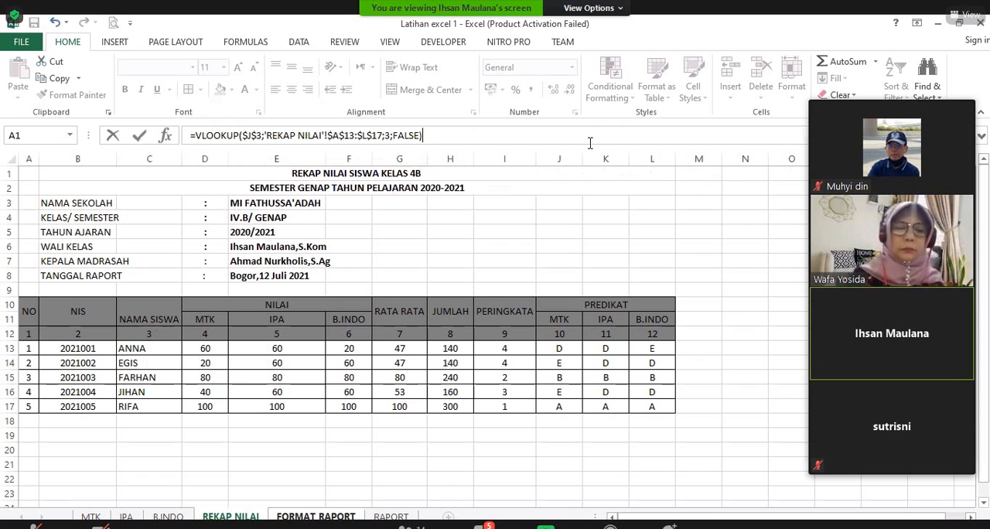
key(Return)
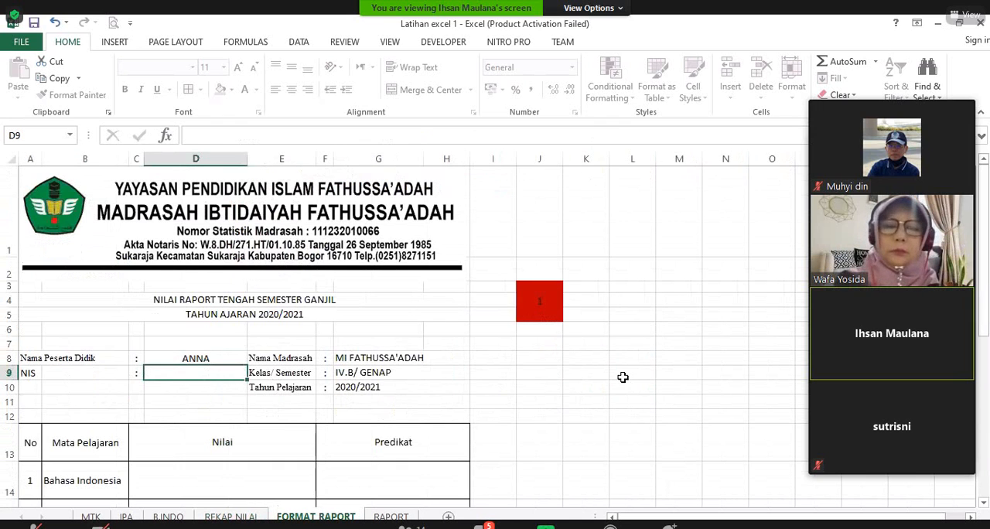
key(Up)
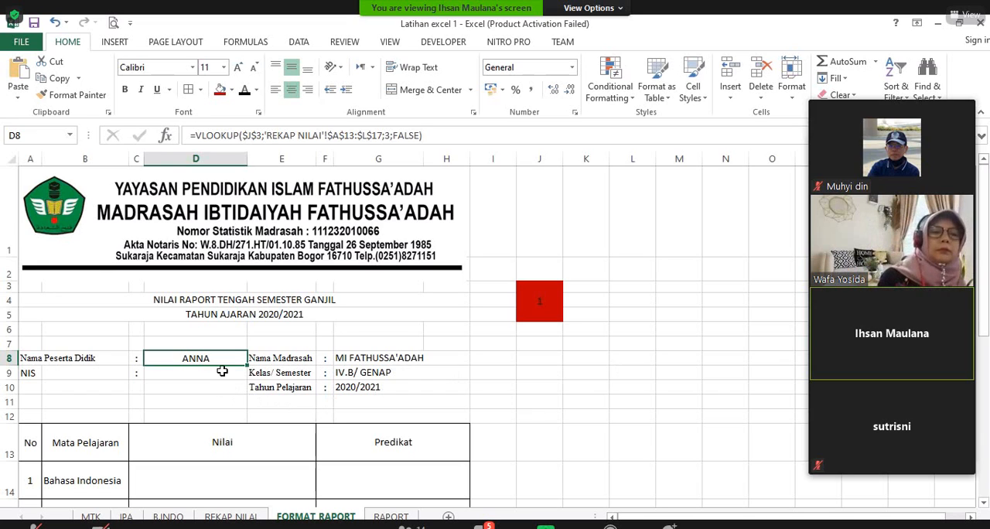
Step: Test the name lookup by setting the student number in J3 to 2, 3 and 4, and set it back to 1
click(542, 299)
text(2)
key(Return)
click(544, 299)
text(3)
key(Return)
click(542, 299)
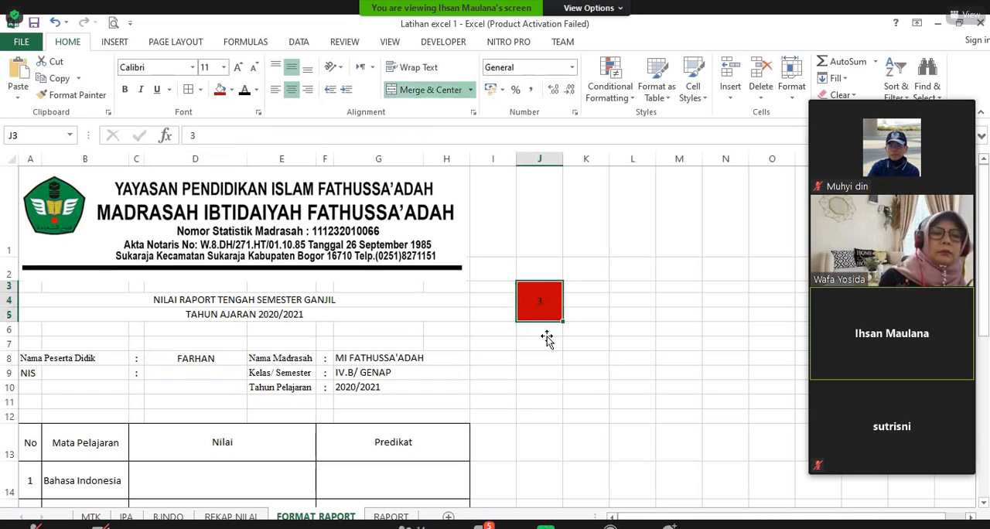
text(4)
key(Return)
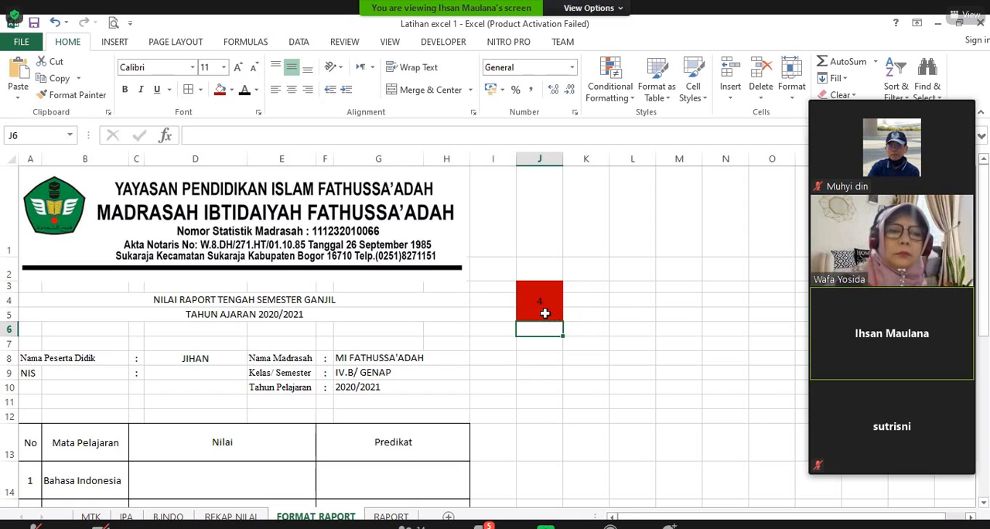
click(551, 362)
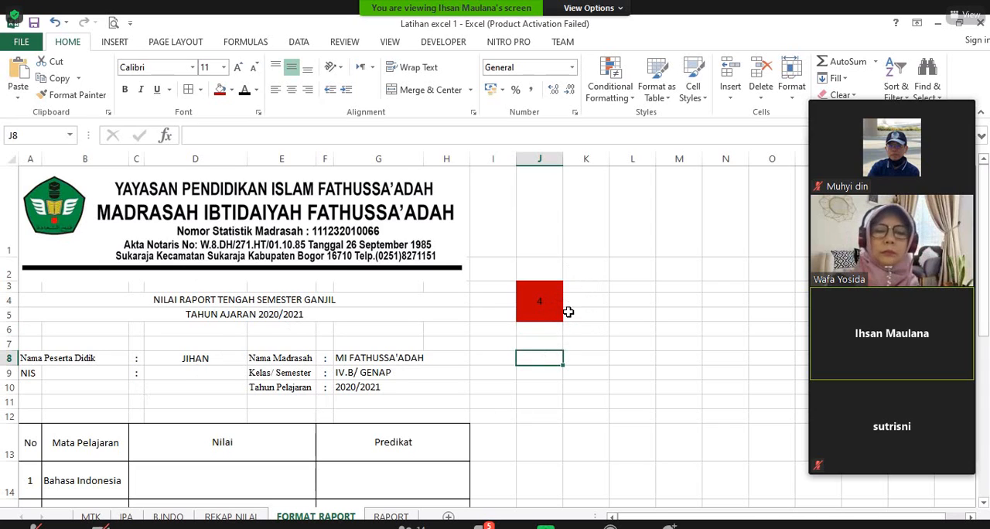
click(539, 304)
text(1)
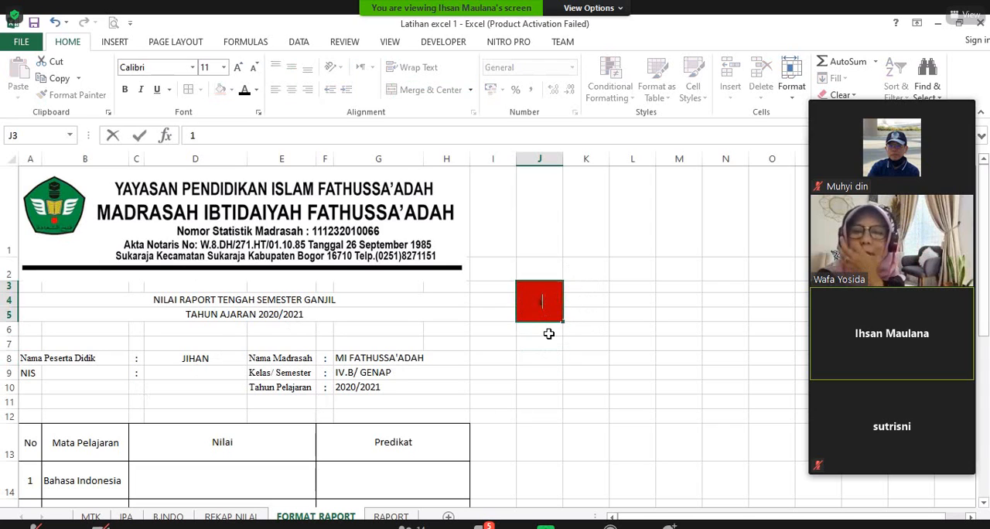
key(Return)
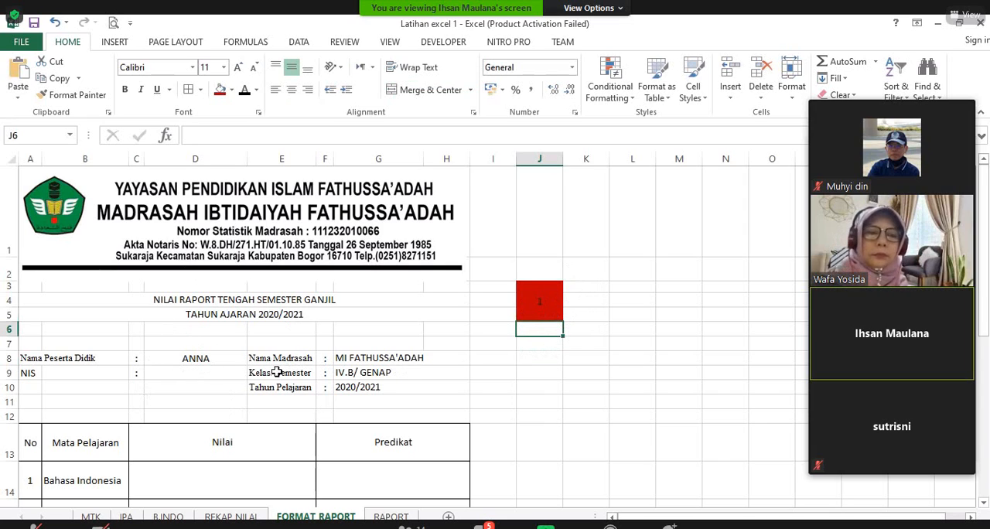
click(210, 358)
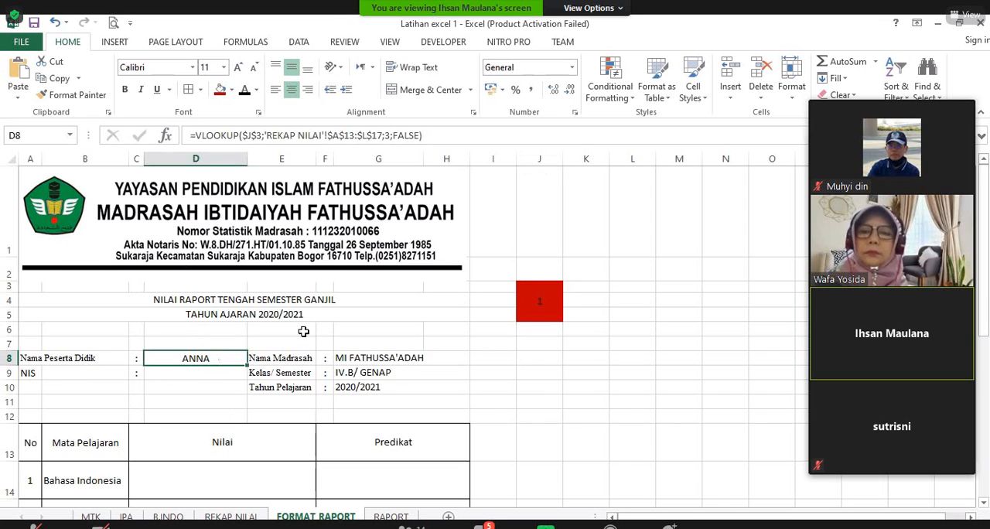
drag(281, 130, 214, 127)
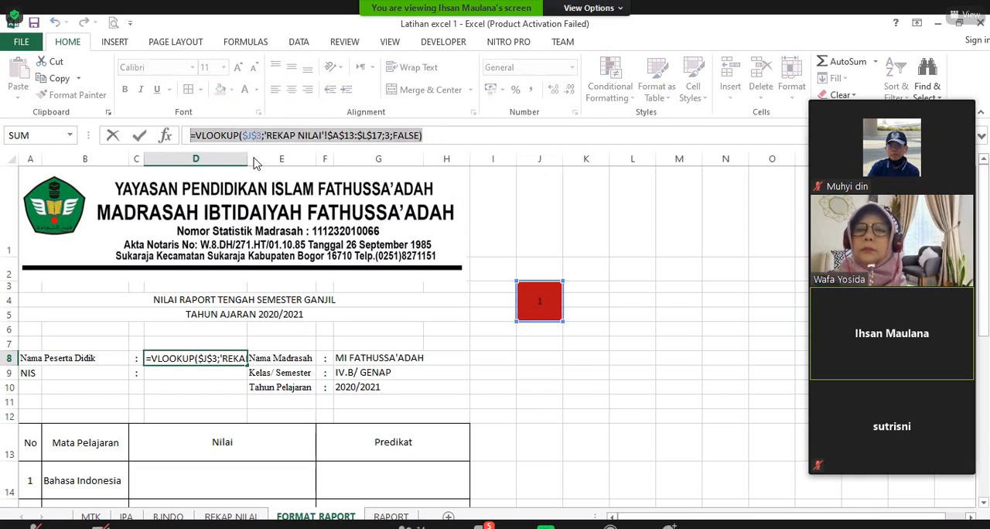
right_click(214, 130)
click(255, 153)
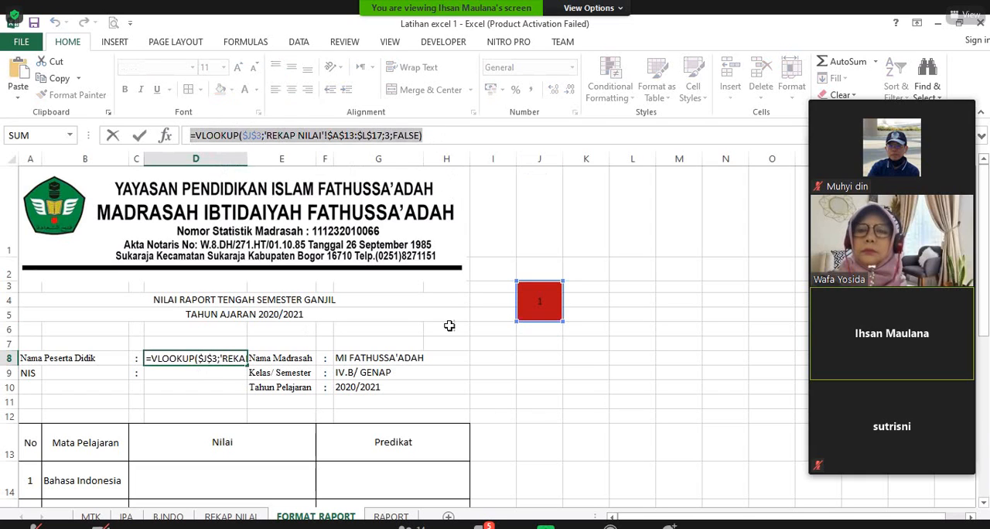
text(=)
click(553, 389)
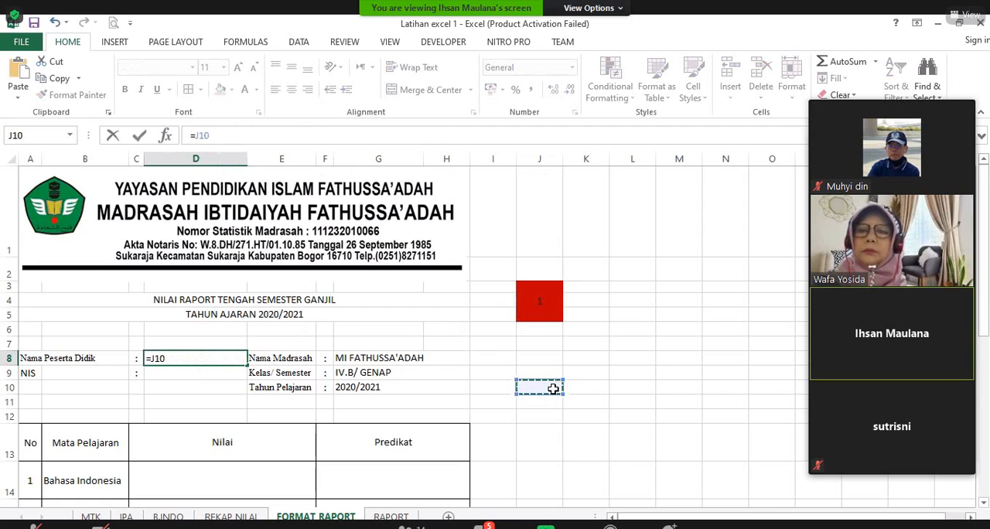
key(Return)
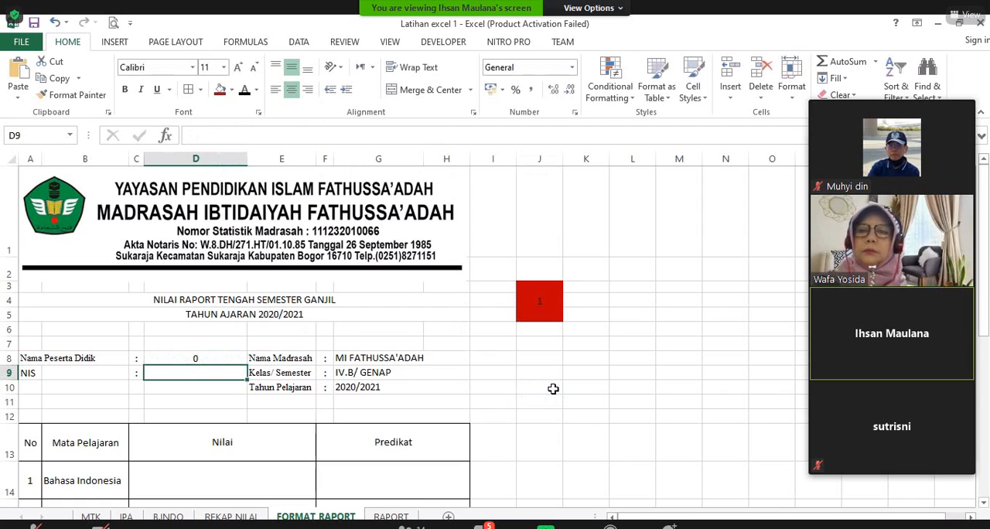
key(ctrl+z)
click(233, 399)
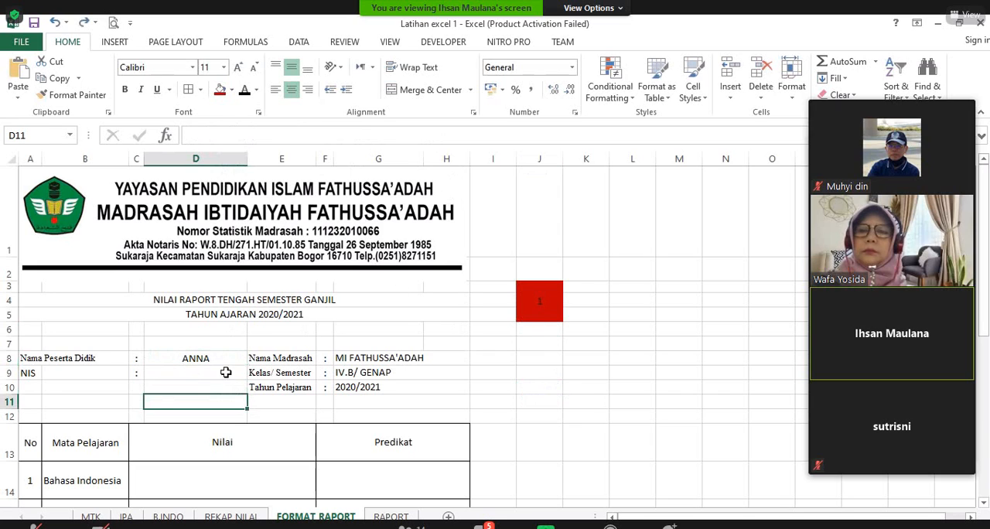
Step: Copy the VLOOKUP formula text from the student name cell D8 into the NIS cell D9
click(224, 358)
drag(424, 133, 199, 136)
right_click(198, 136)
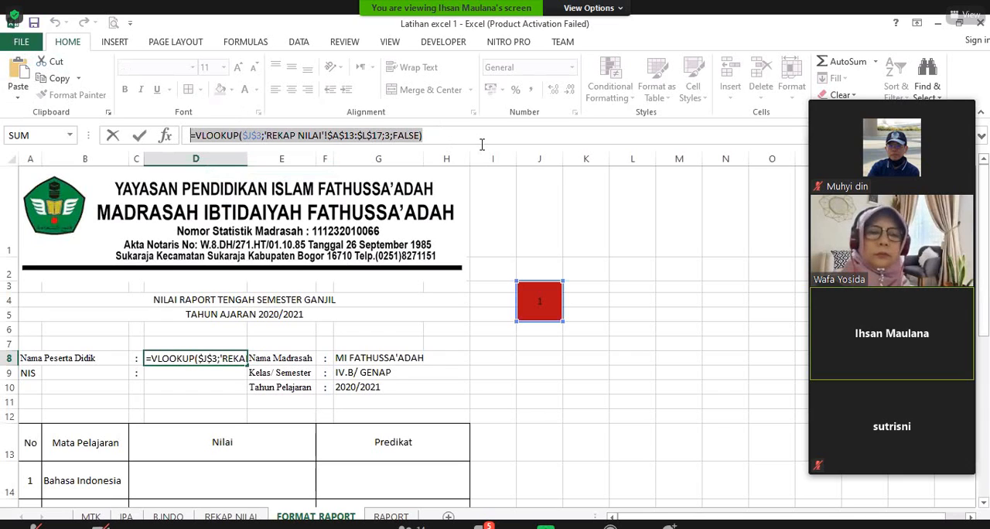
key(Return)
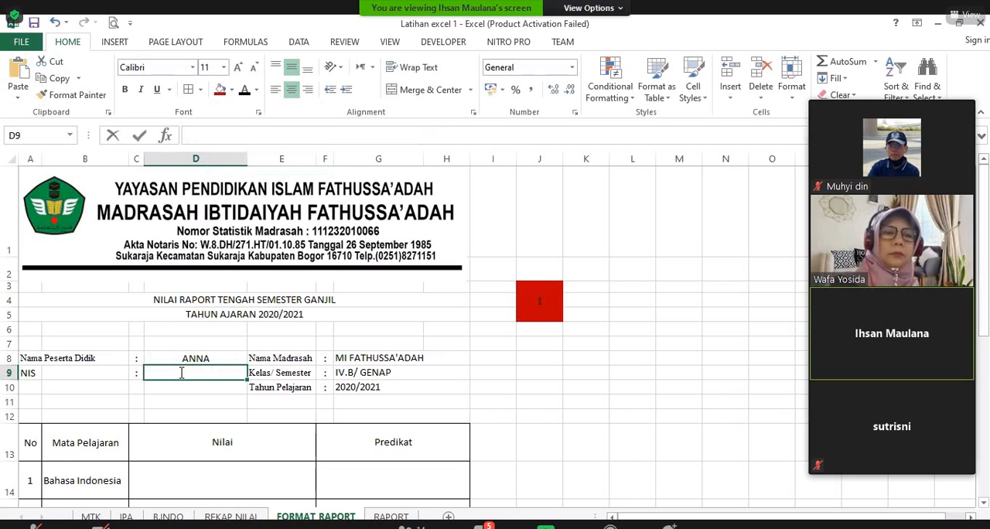
double_click(181, 373)
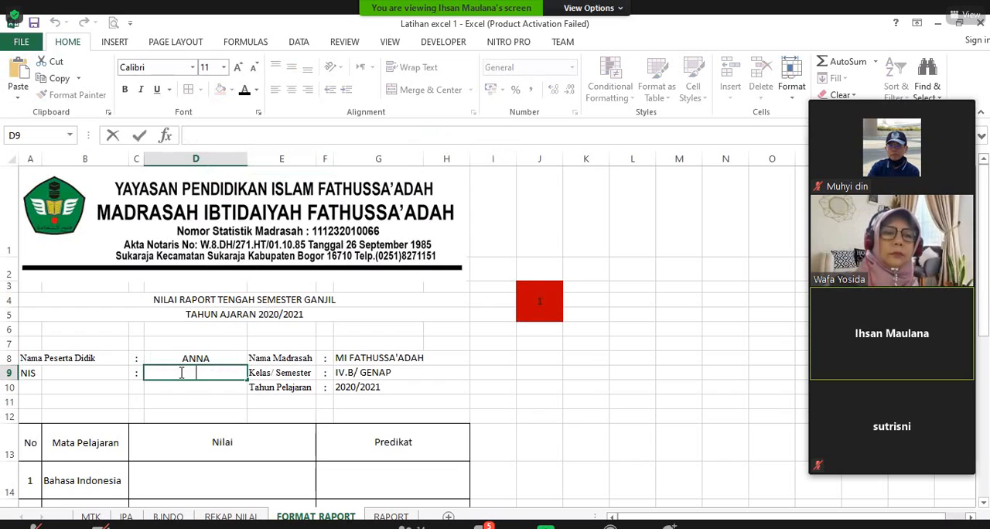
key(ctrl+v)
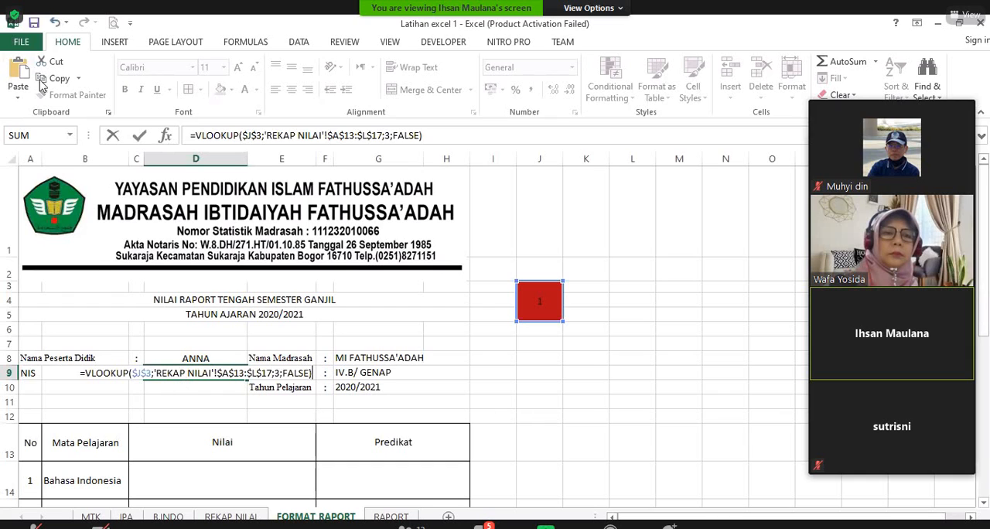
key(Return)
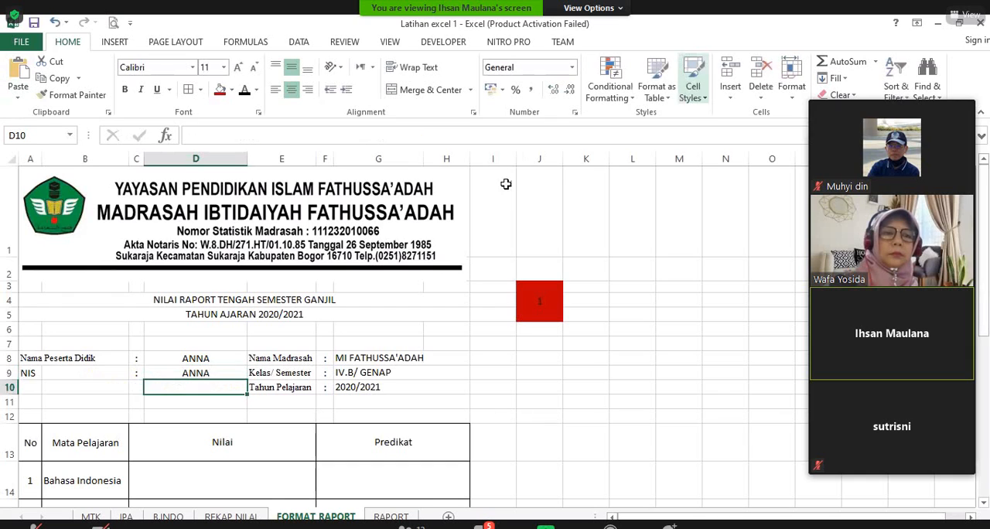
scroll(194, 360, down, 1)
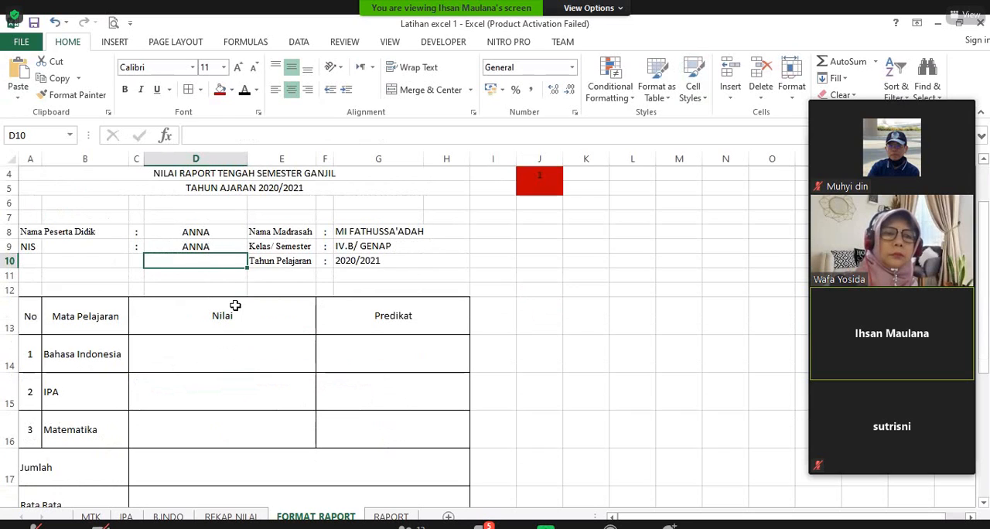
Step: Paste the copied VLOOKUP formula into the Bahasa Indonesia row's Nilai cell C14 and Predikat cell F14
click(217, 356)
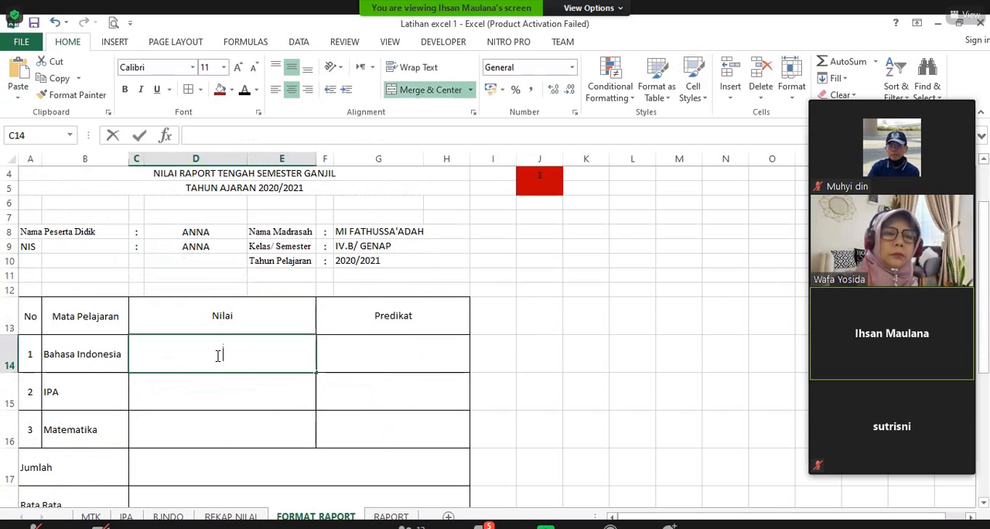
double_click(217, 356)
key(ctrl+v)
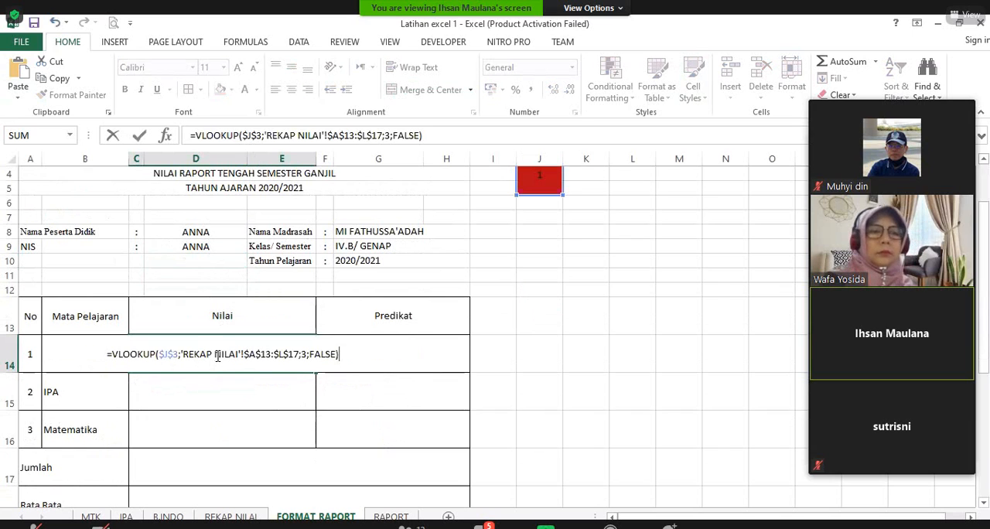
key(Return)
click(397, 342)
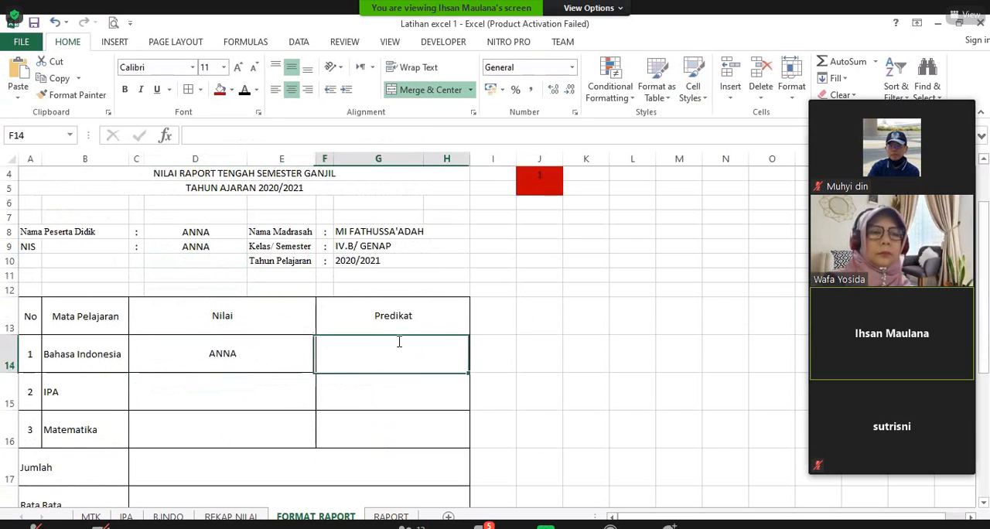
double_click(399, 342)
key(ctrl+v)
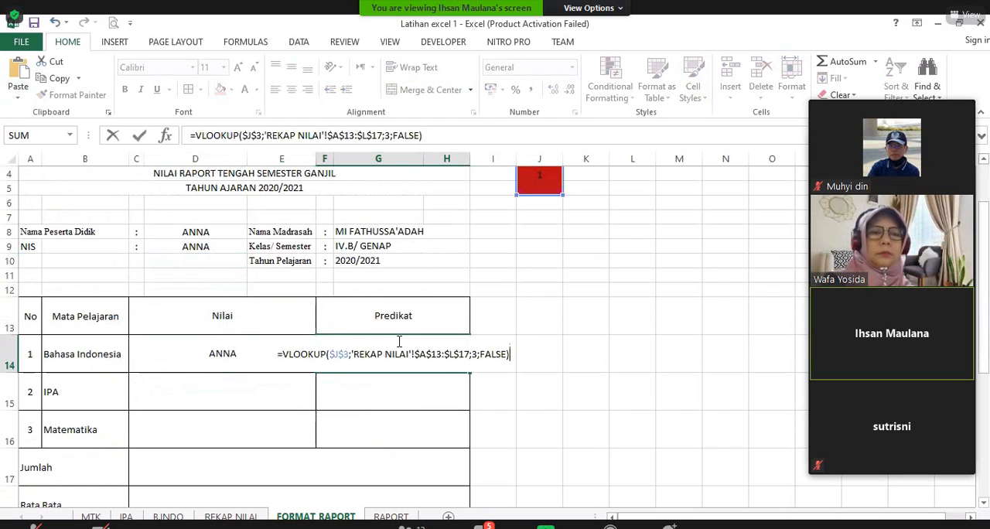
key(Return)
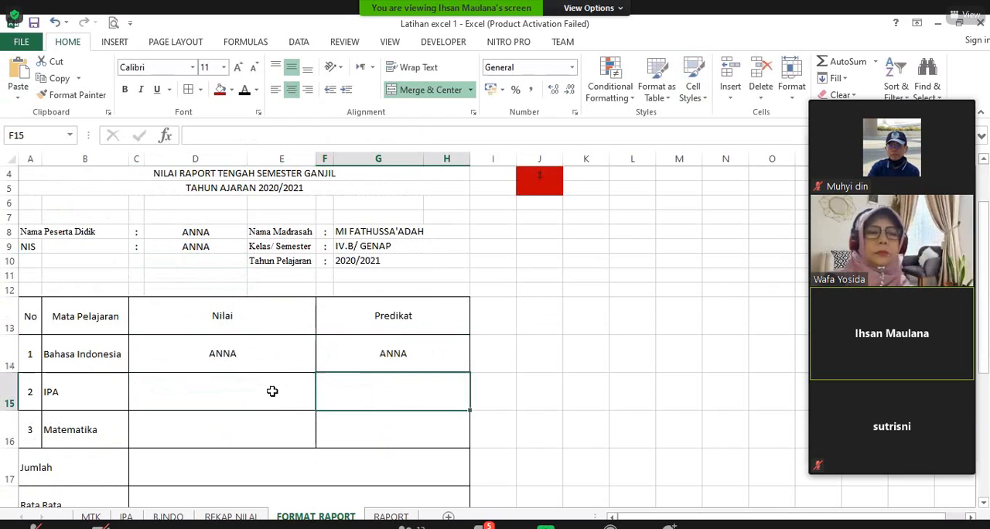
Step: Paste the same VLOOKUP formula into the IPA row's Nilai cell C15 and Predikat cell F15
click(226, 394)
double_click(227, 394)
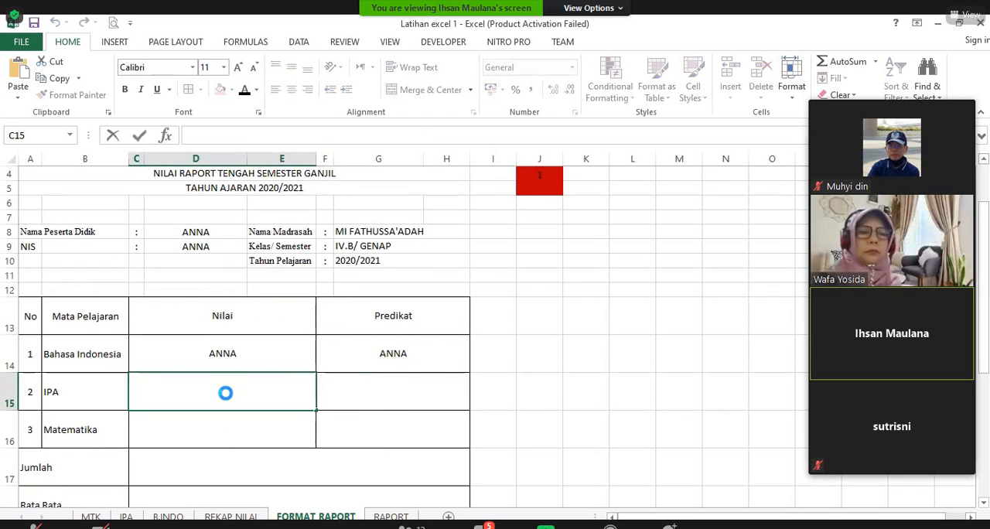
text(=VLOOKUP($J$4;'REKAP NILAI'!$A$13:$L$17;3;FALSE))
key(Return)
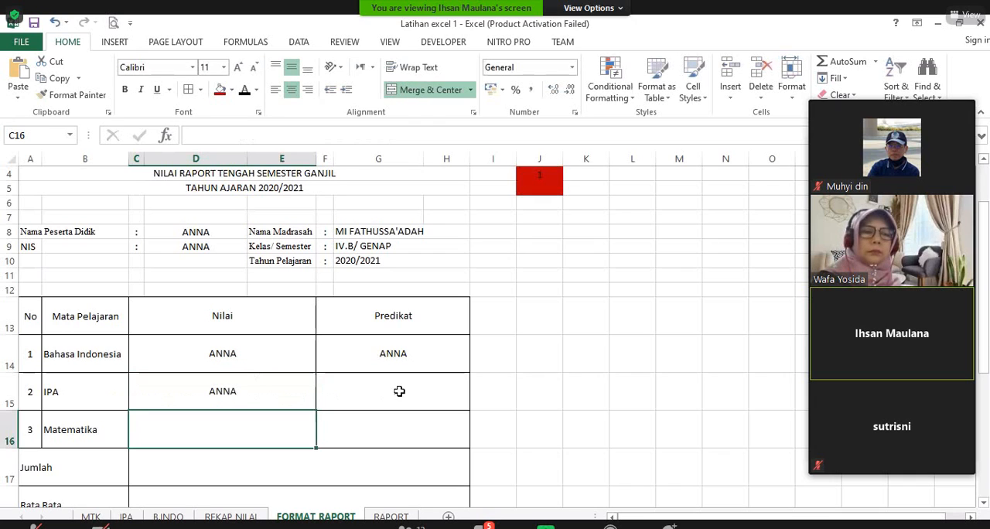
double_click(399, 392)
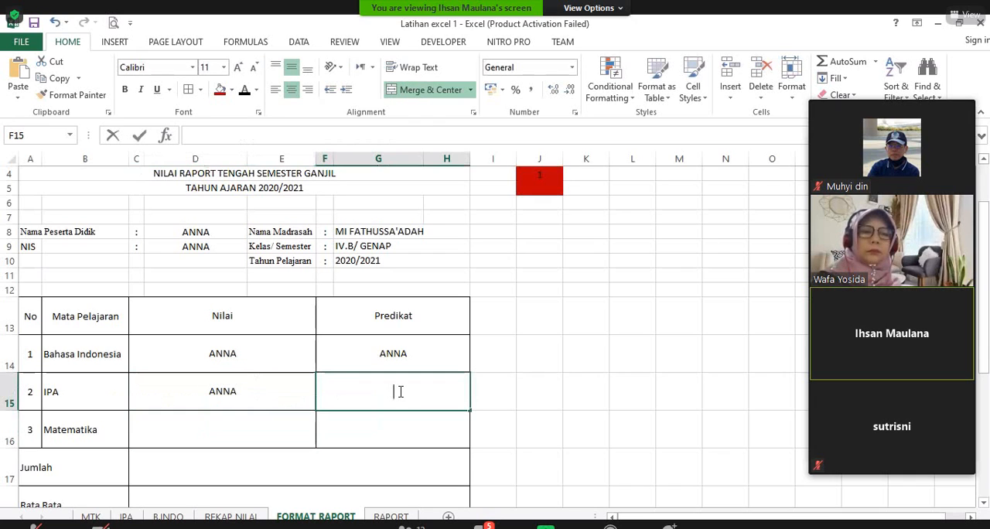
text(=VLOOKUP($J$4;'REKAP NILAI'!$A$3:$J$17;4;FALSE))
key(Return)
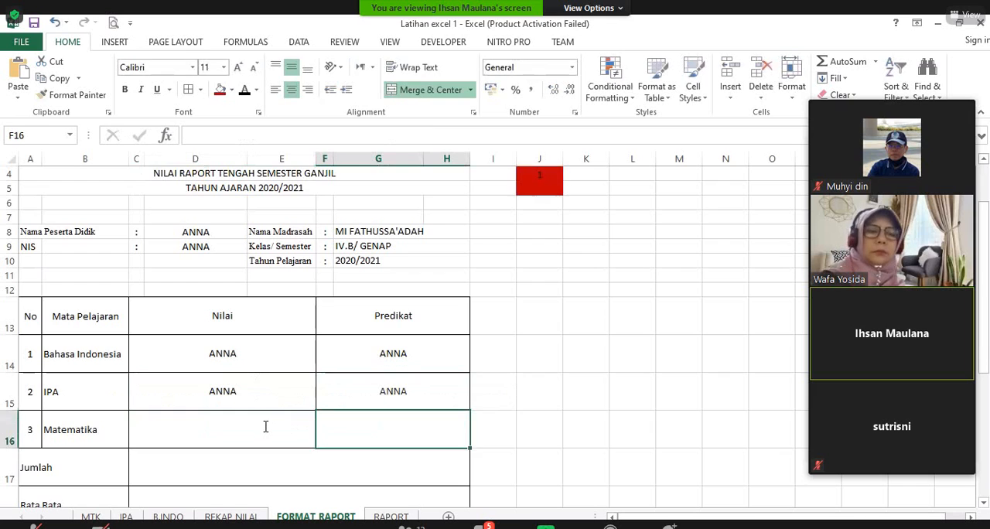
Step: Paste the VLOOKUP formula into the Matematika row's Nilai cell C16 and Predikat cell F16
click(265, 428)
double_click(384, 434)
text(=VLOOKUP($C$8;'REKAP NILAI'!$A$3:$L$17;3;FALSE))
key(Return)
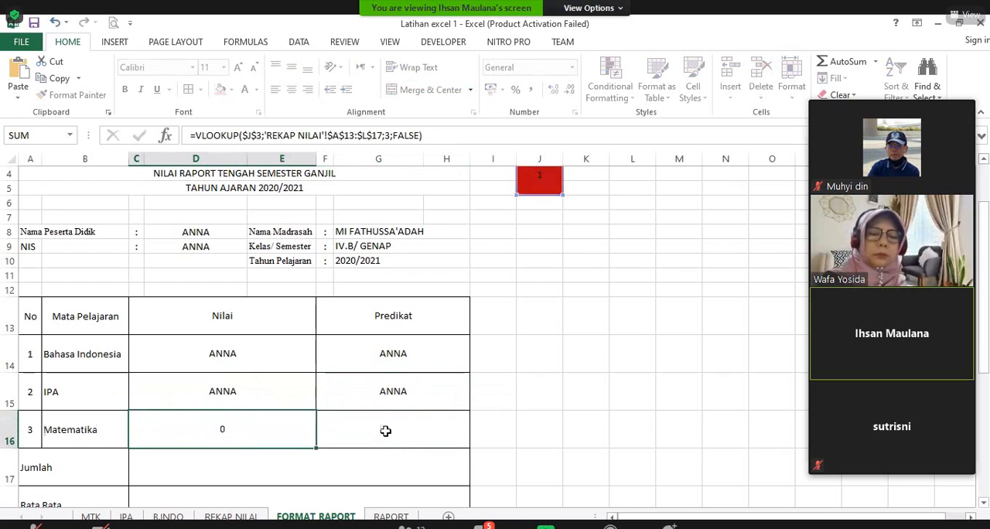
double_click(387, 430)
text(=VLOOKUP($J$3;'REKAP NILAI'!$A$13:$L$17;3;FALSE))
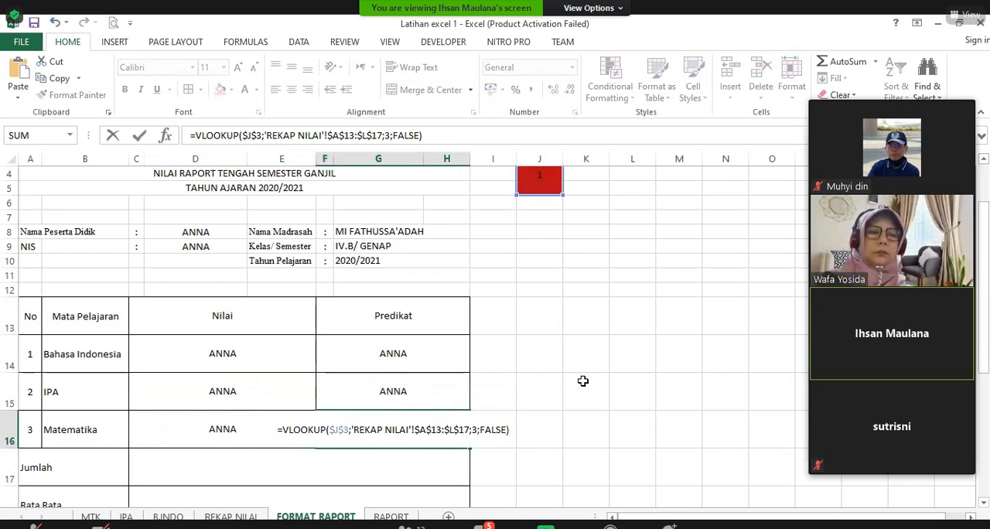
key(Return)
Step: Paste the VLOOKUP formula into the Jumlah cell C17 and the Rata Rata cell C18
scroll(356, 405, down, 1)
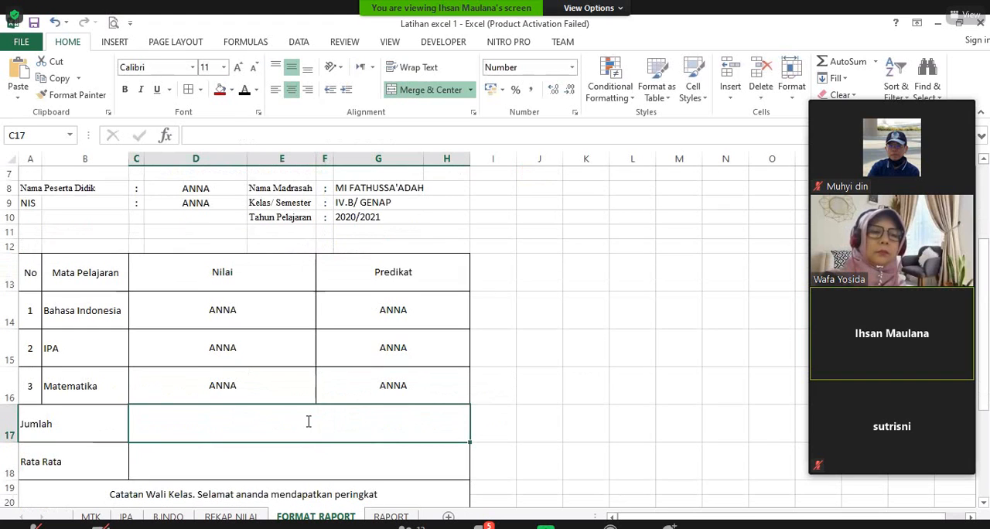
double_click(308, 422)
text(=VLOOKUP($D$8;'REKAP NILAI'!$A$5:$L$17;3;FALSE))
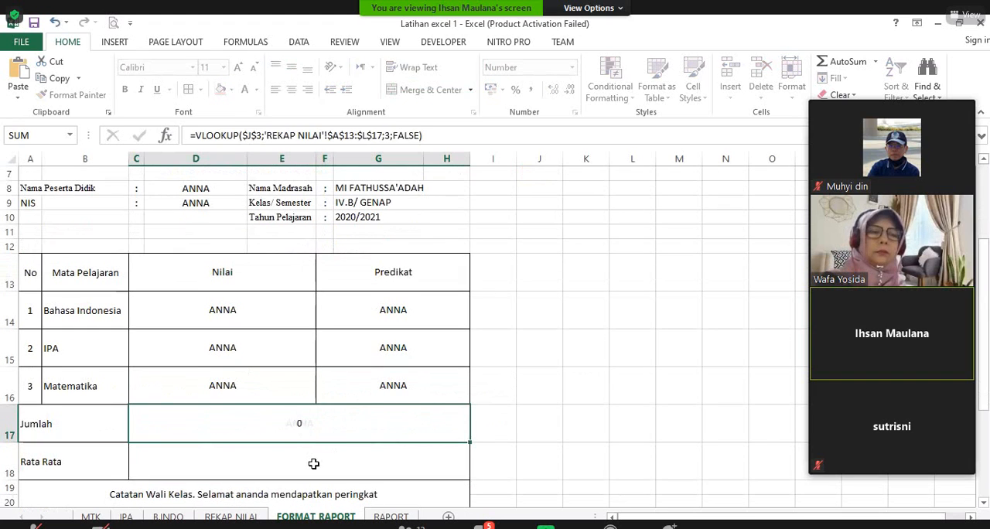
key(Return)
double_click(314, 463)
text(=VLOOKUP($I$3;'REKAP NILAI'!$A$3:$L$17;3;FALSE))
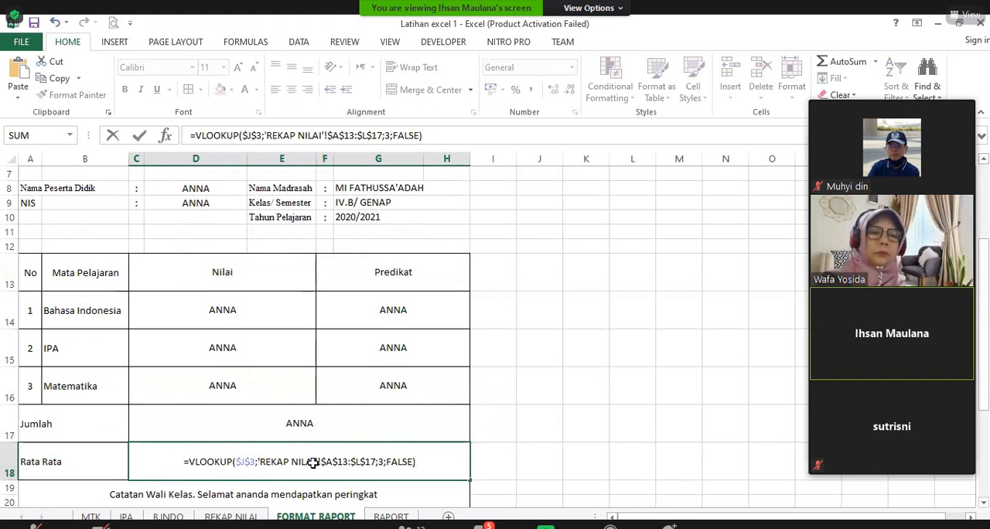
key(Return)
Step: Paste the VLOOKUP formula into cell A21 below the Catatan Wali Kelas ranking text
scroll(263, 437, down, 2)
double_click(263, 431)
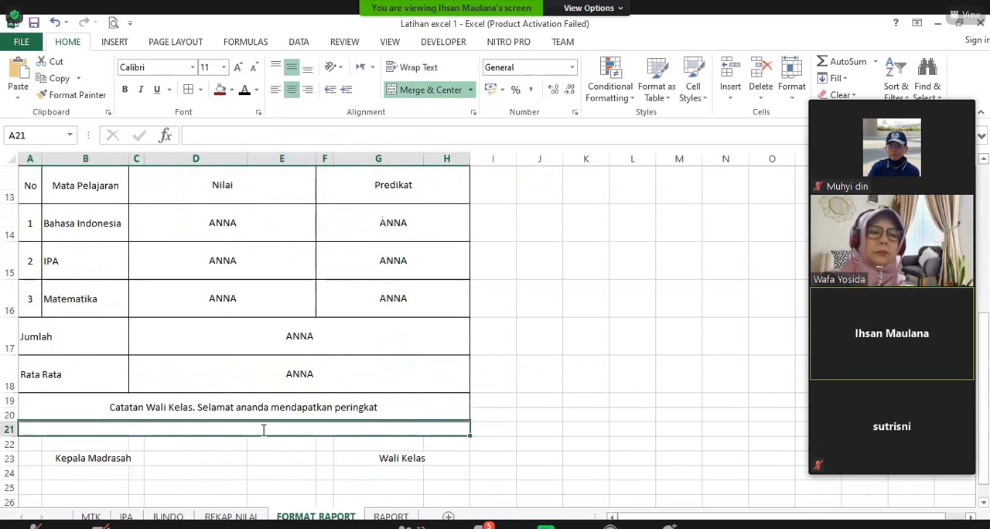
text(=VLOOKUP($J$3;'REKAP NILAI'!$A$13:$L$17;3;FALSE))
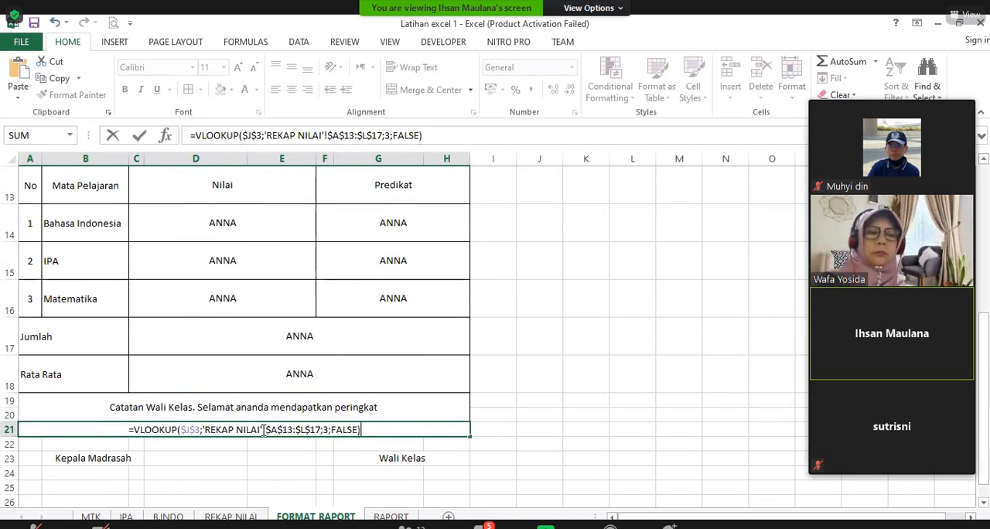
key(Return)
Step: Check the NIS column number on REKAP NILAI and set the column index in the NIS cell D9's VLOOKUP to 2
scroll(464, 372, up, 4)
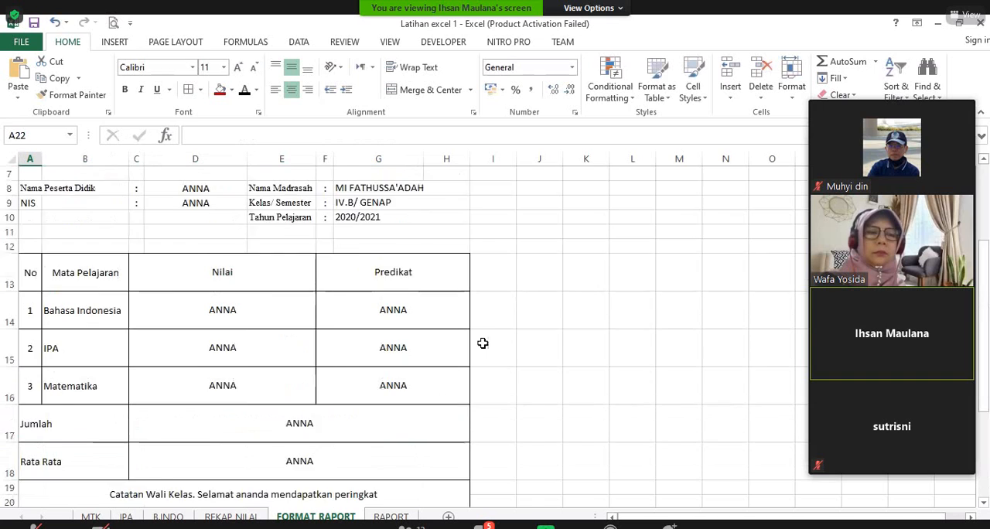
scroll(203, 356, down, 1)
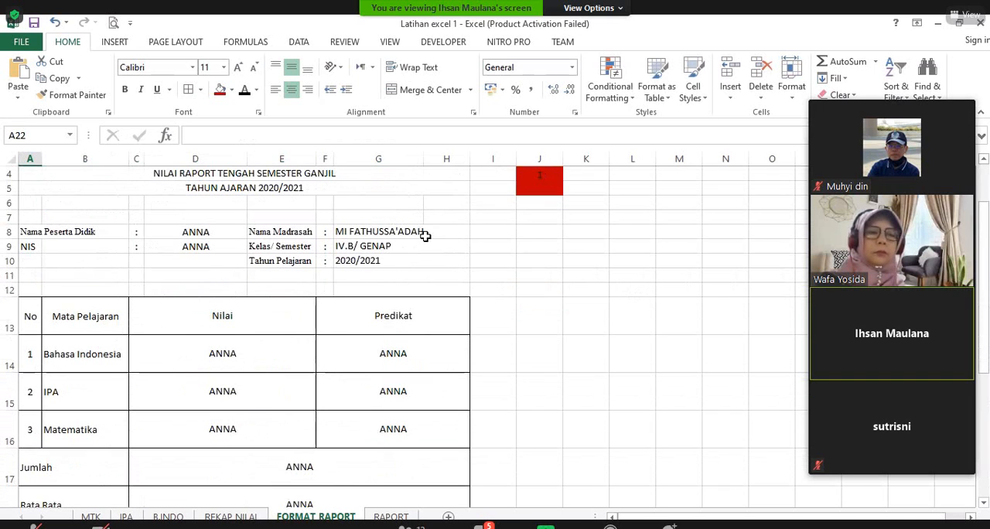
click(220, 235)
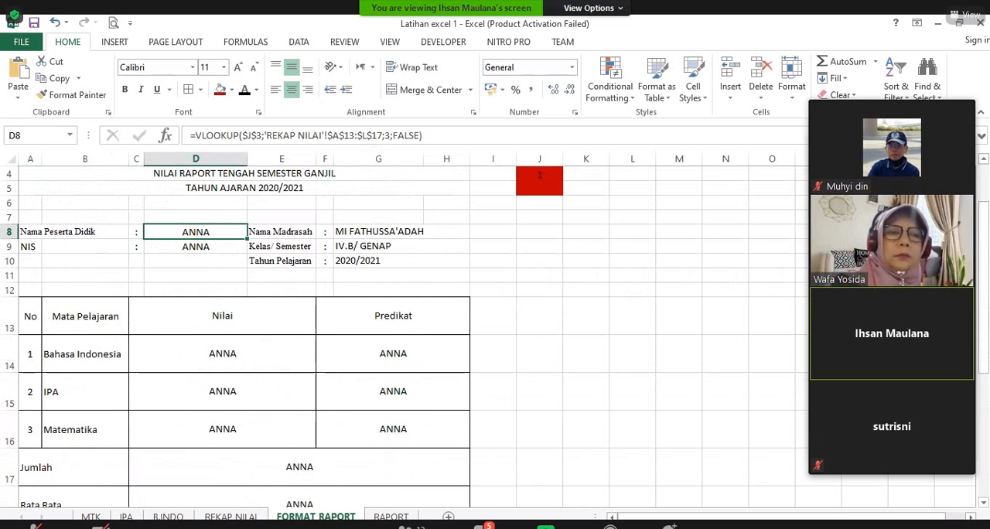
click(231, 516)
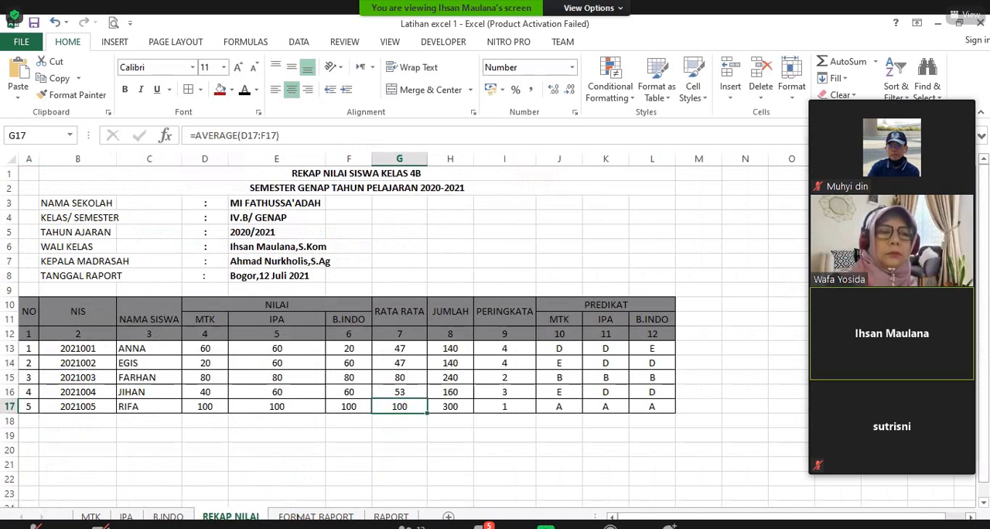
click(592, 286)
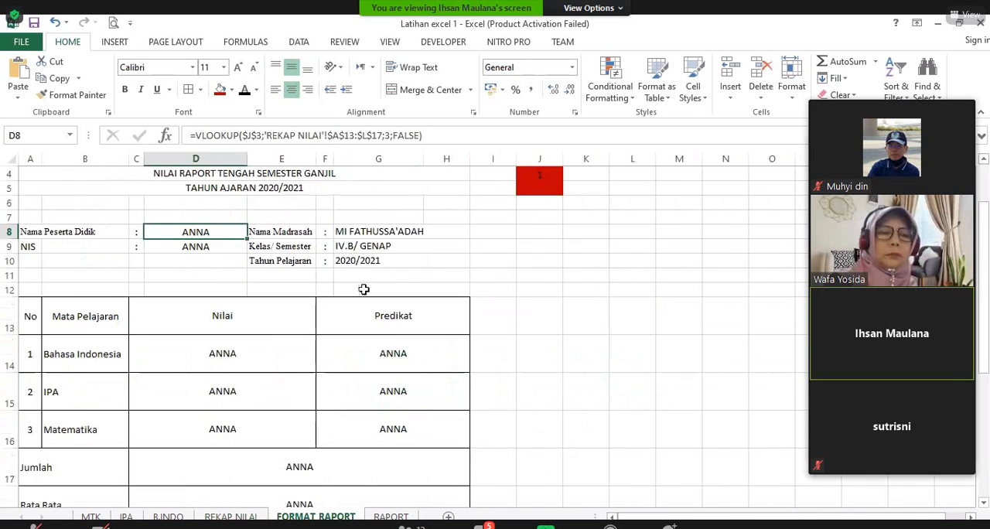
click(214, 246)
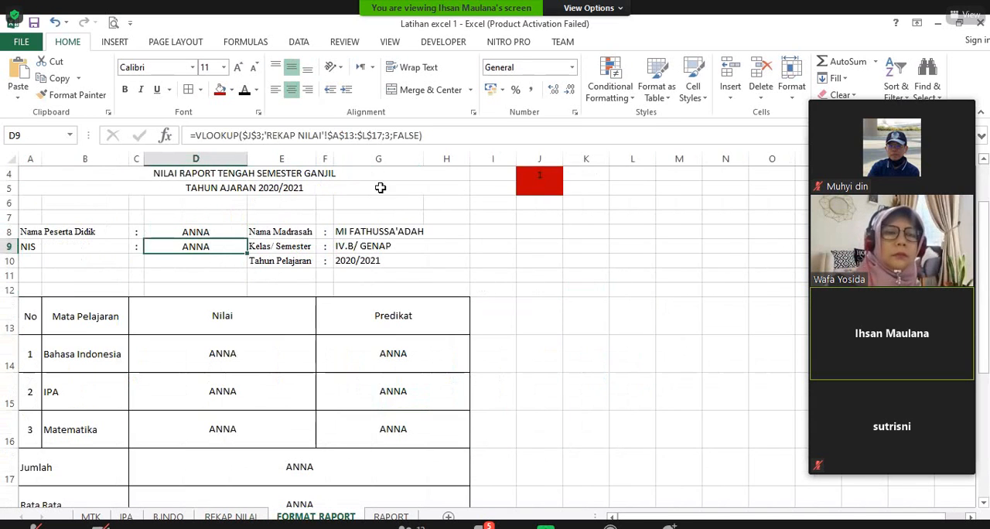
click(388, 135)
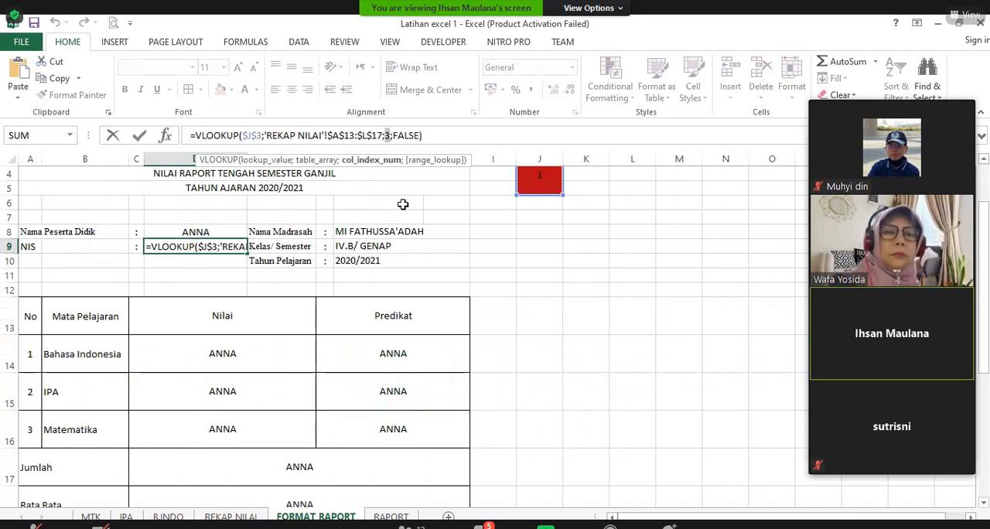
key(BackSpace)
text(2)
key(Return)
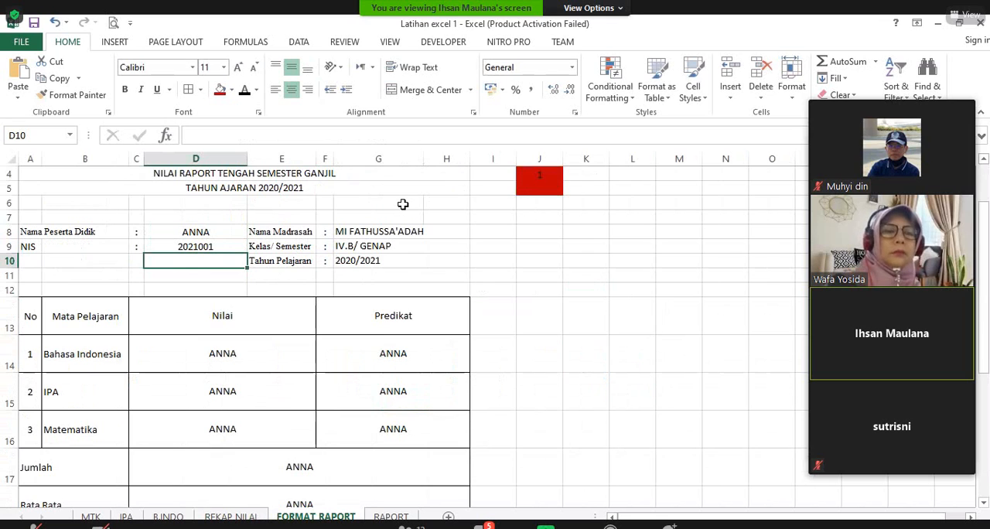
Step: Examine the column numbers in row 12 of REKAP NILAI for the MTK, IPA and B.INDO scores
click(244, 353)
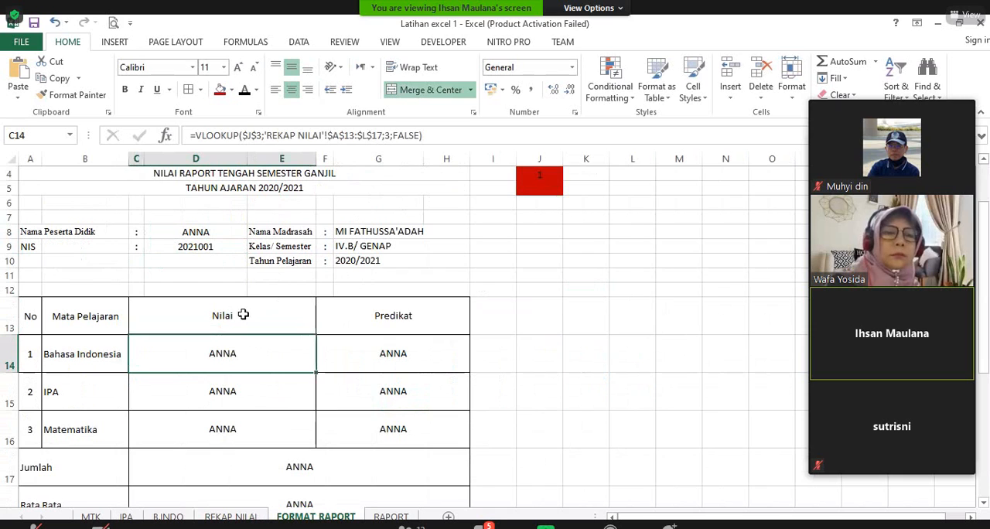
click(231, 516)
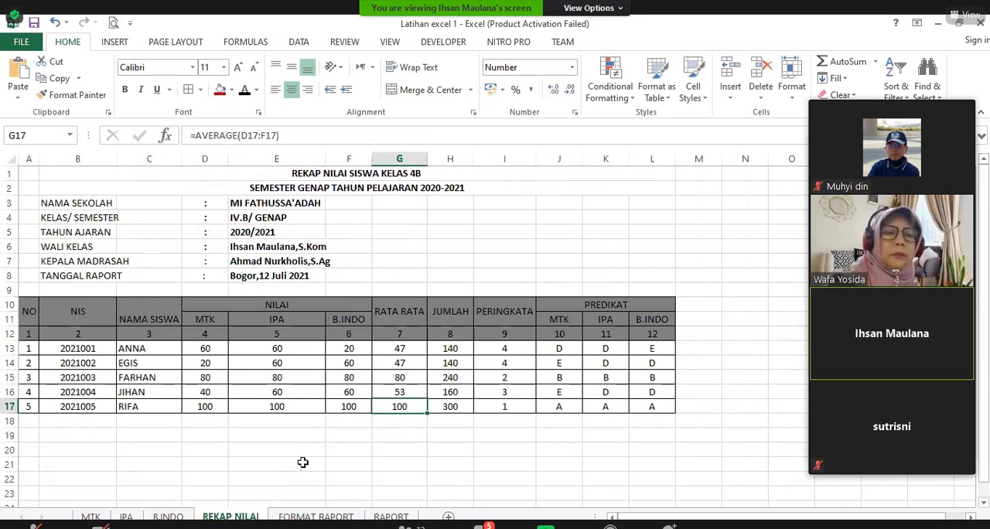
click(357, 336)
click(287, 334)
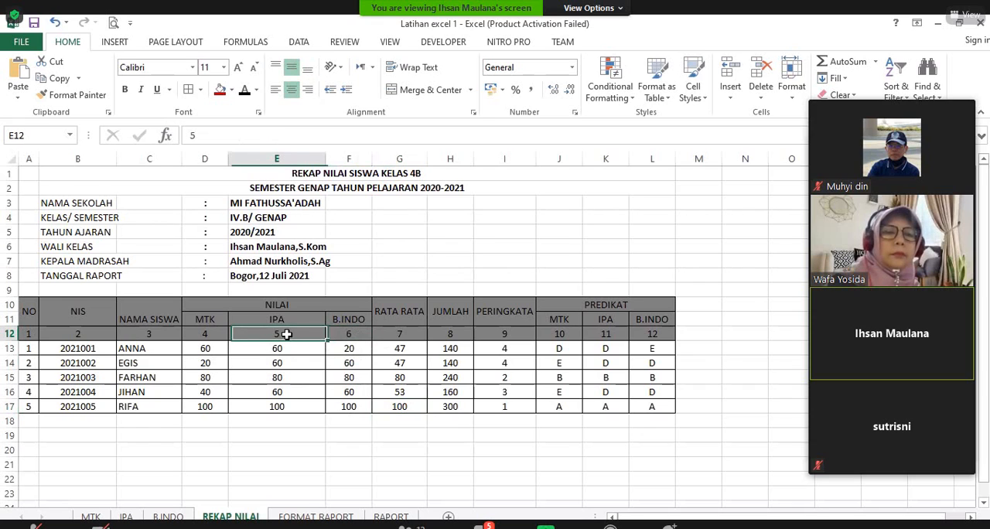
click(213, 334)
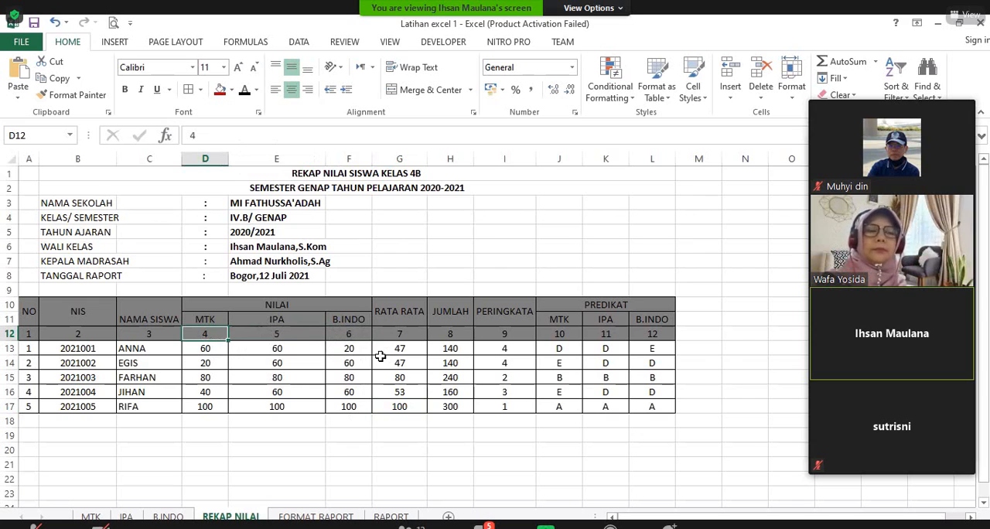
click(350, 334)
click(296, 339)
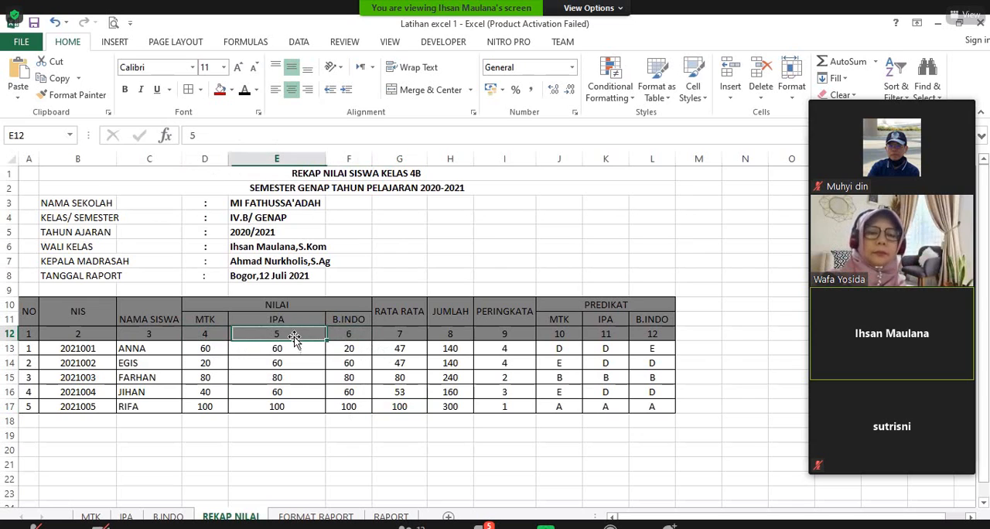
click(215, 336)
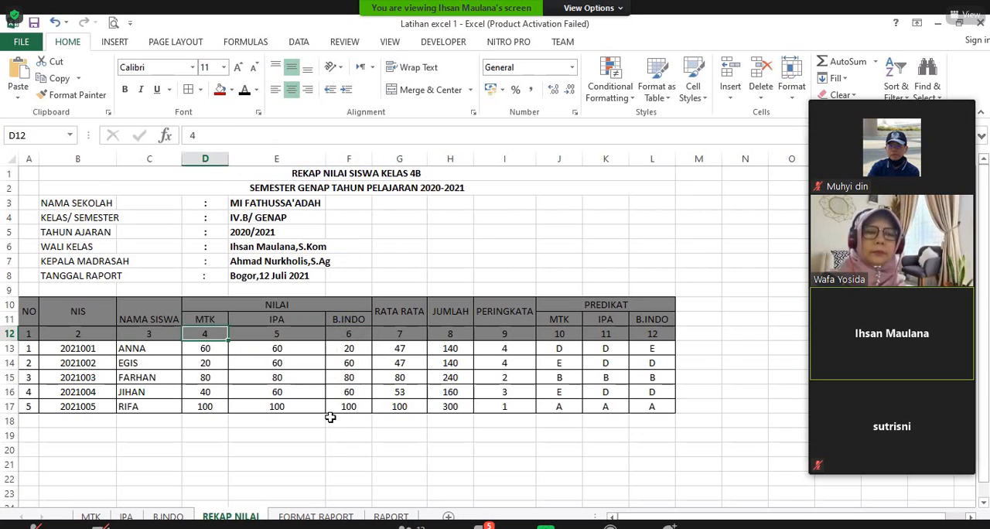
click(361, 334)
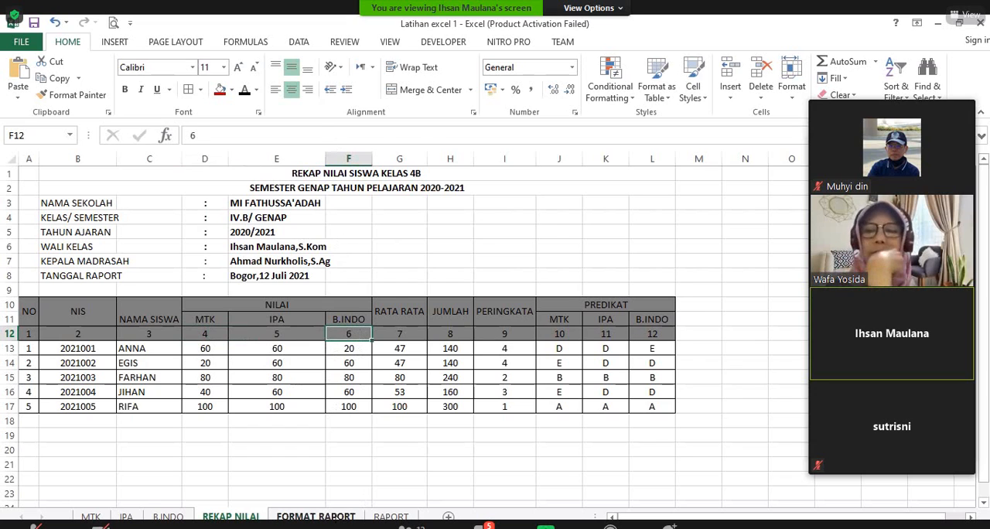
Step: On FORMAT RAPORT, set the VLOOKUP column index of the Bahasa Indonesia Nilai cell C14 to 6
click(316, 516)
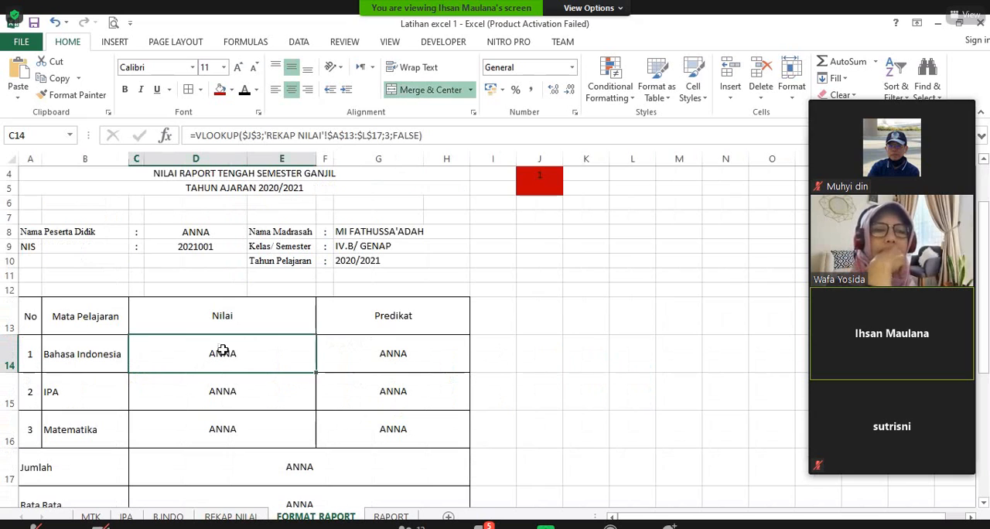
click(387, 135)
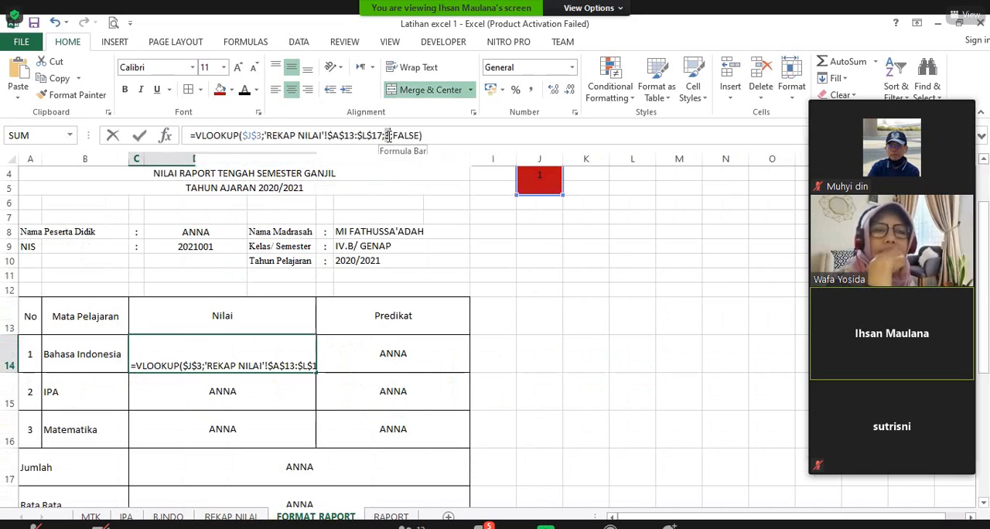
text(6)
key(Return)
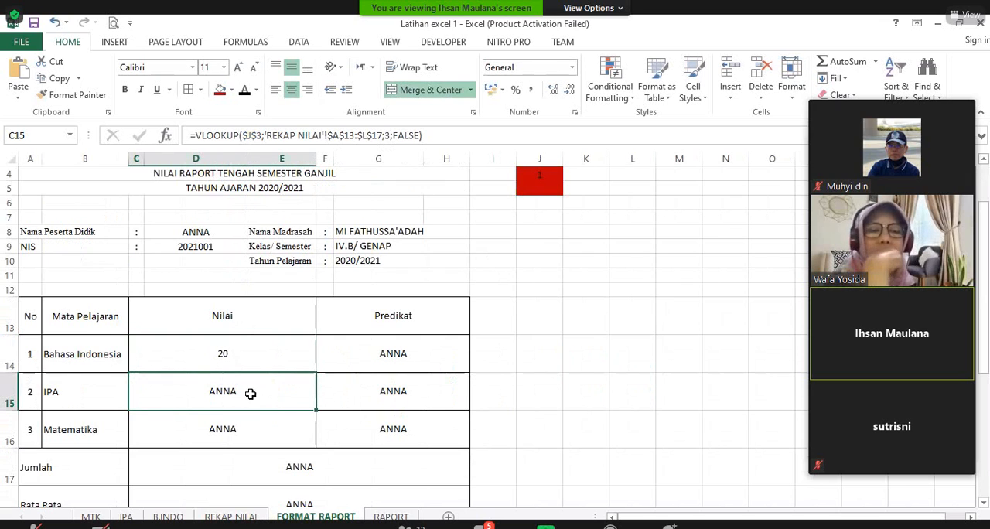
Step: Set the VLOOKUP column index of the IPA Nilai cell C15 to 5
double_click(391, 133)
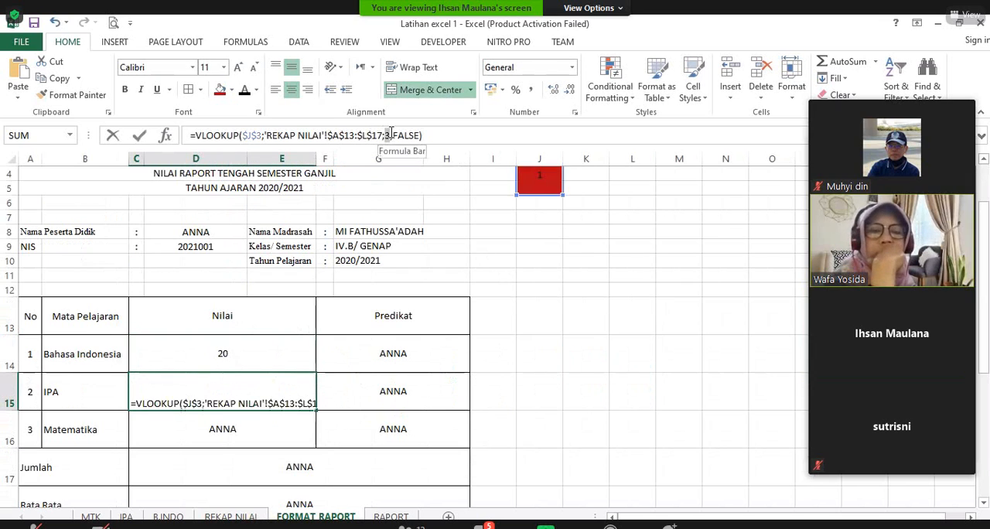
text(5)
key(Return)
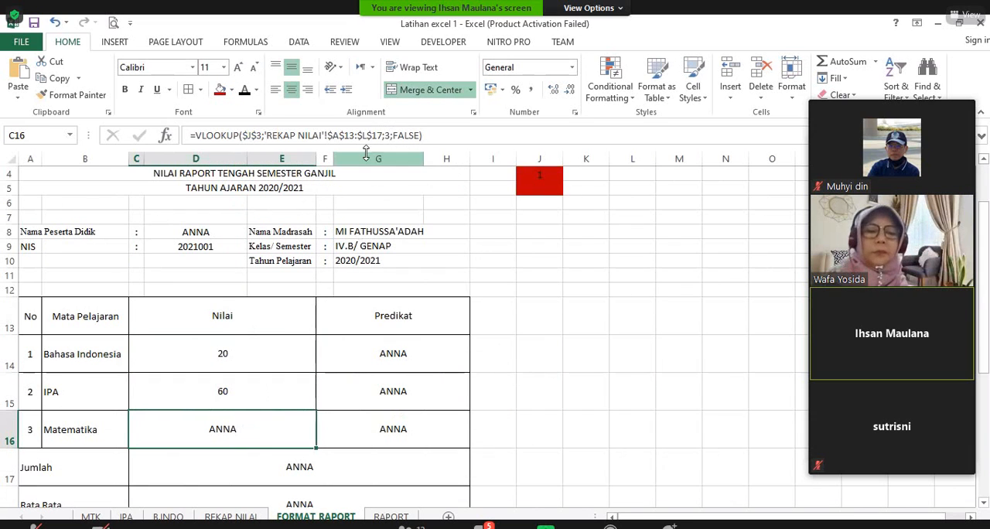
Step: Set the VLOOKUP column index of the Matematika Nilai cell C16 to 4
click(392, 135)
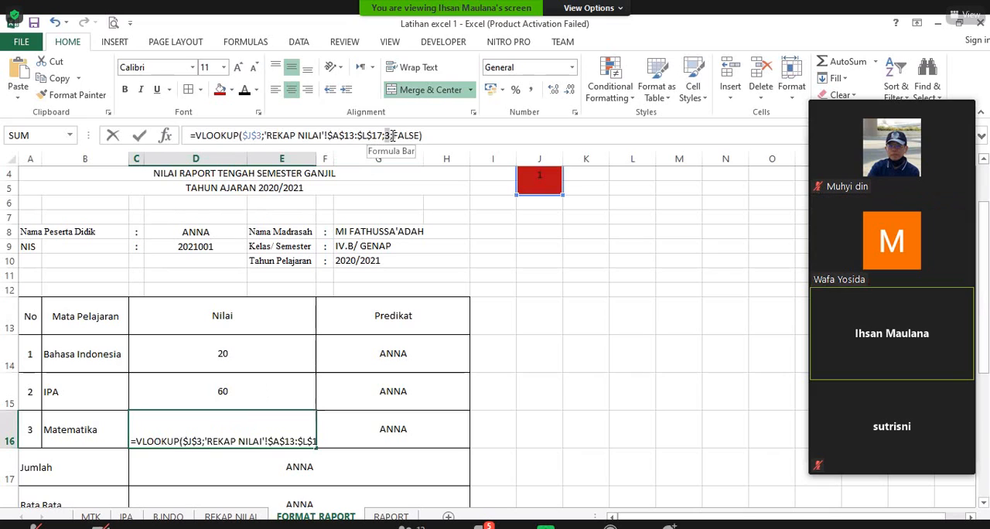
double_click(392, 135)
text(4)
key(Return)
key(Return)
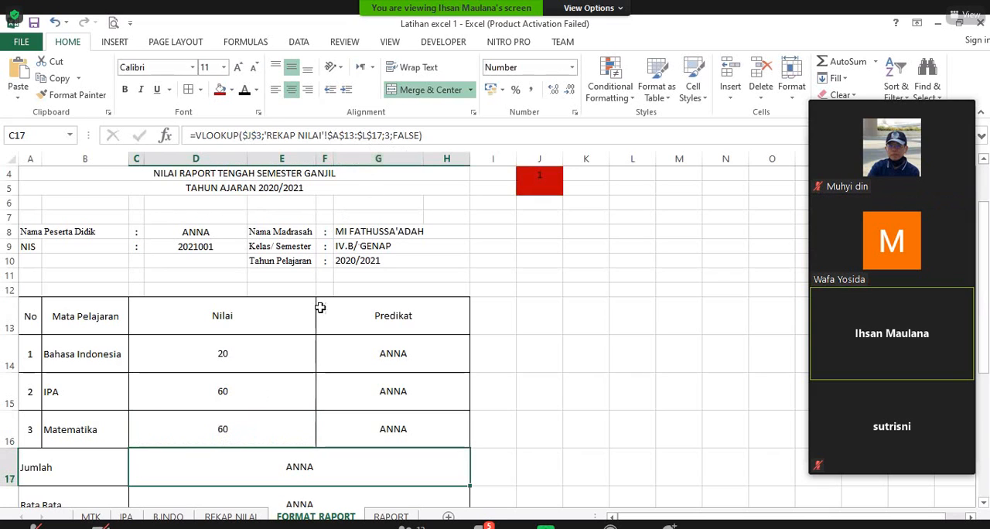
click(270, 430)
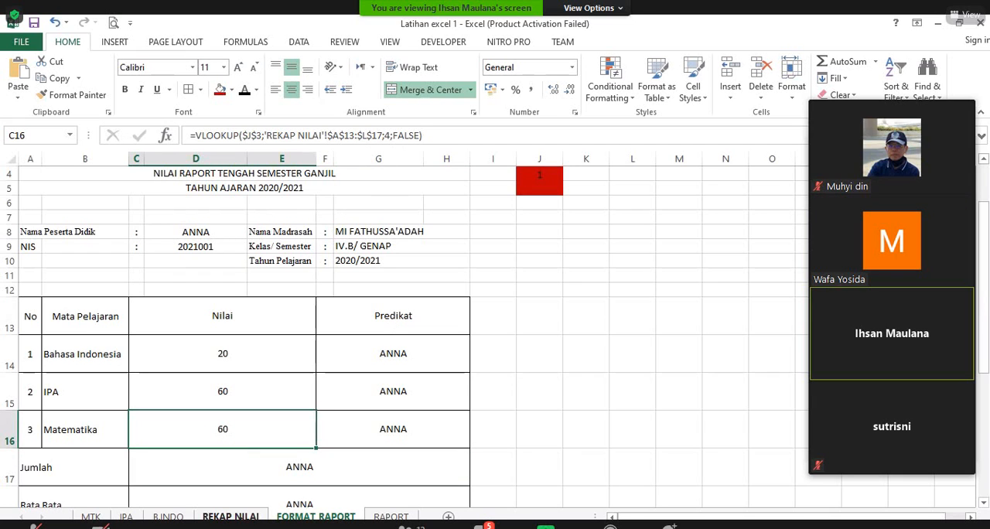
Step: Check the PREDIKAT column numbers on REKAP NILAI and set the VLOOKUP column index of the Bahasa Indonesia Predikat cell F14 to 12
click(242, 517)
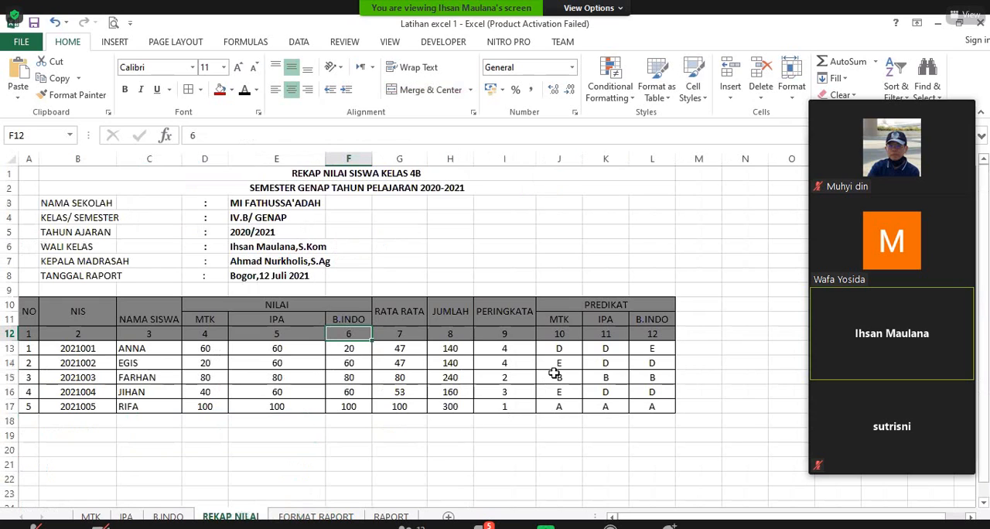
click(573, 336)
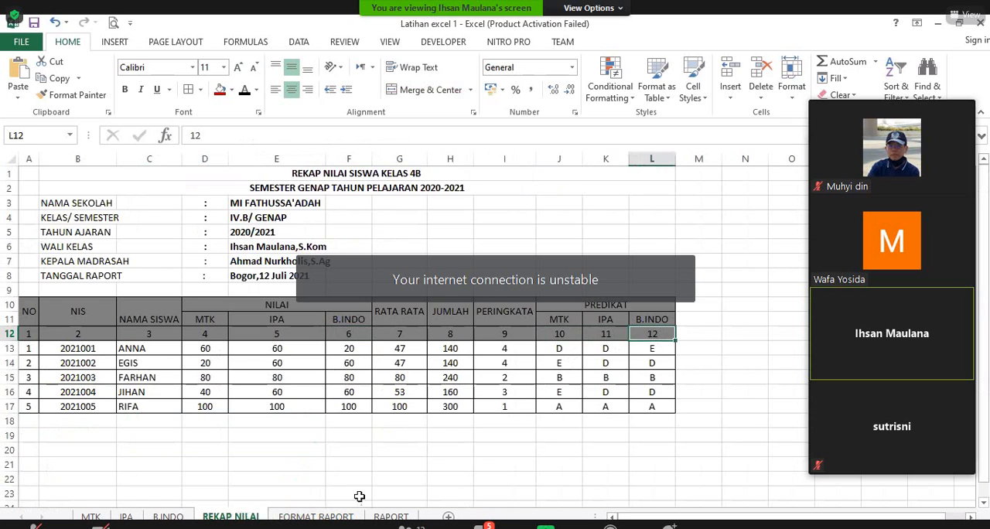
click(316, 517)
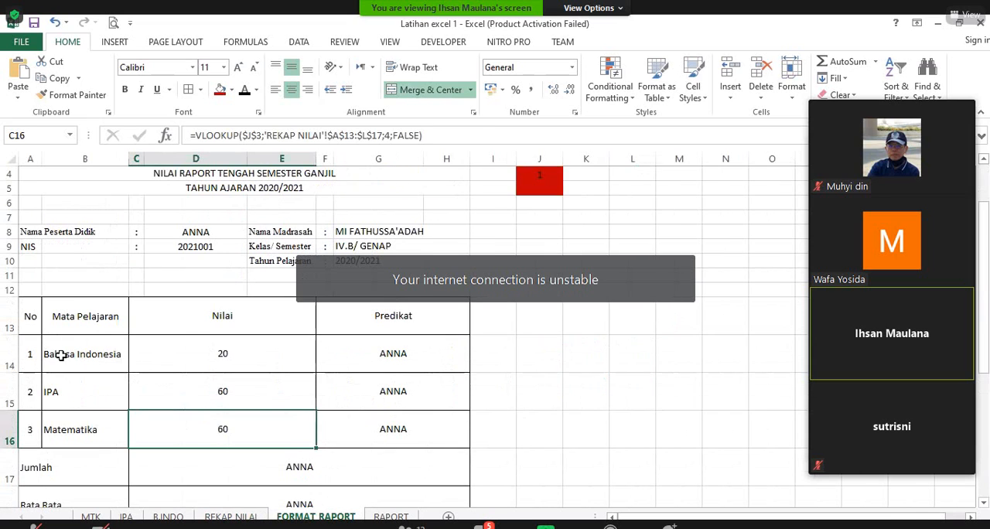
click(392, 357)
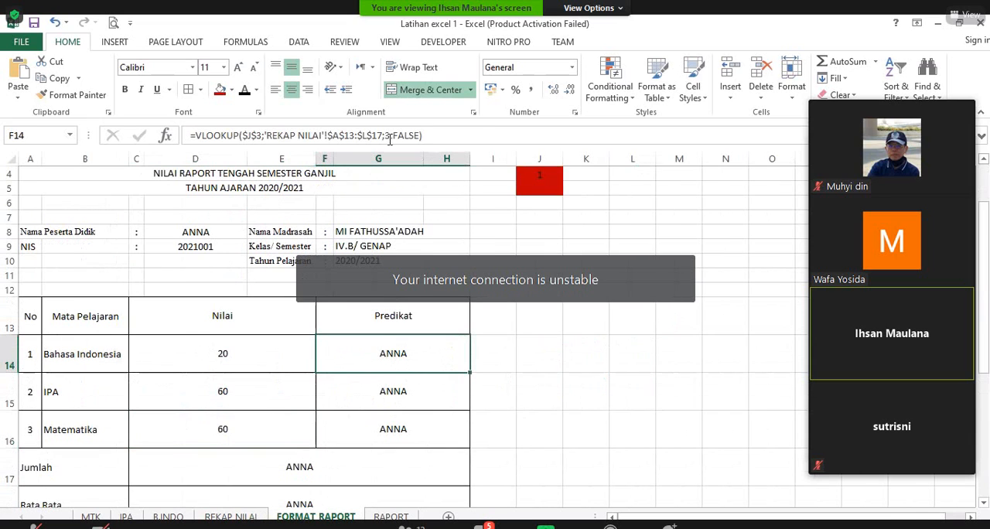
click(419, 136)
text())
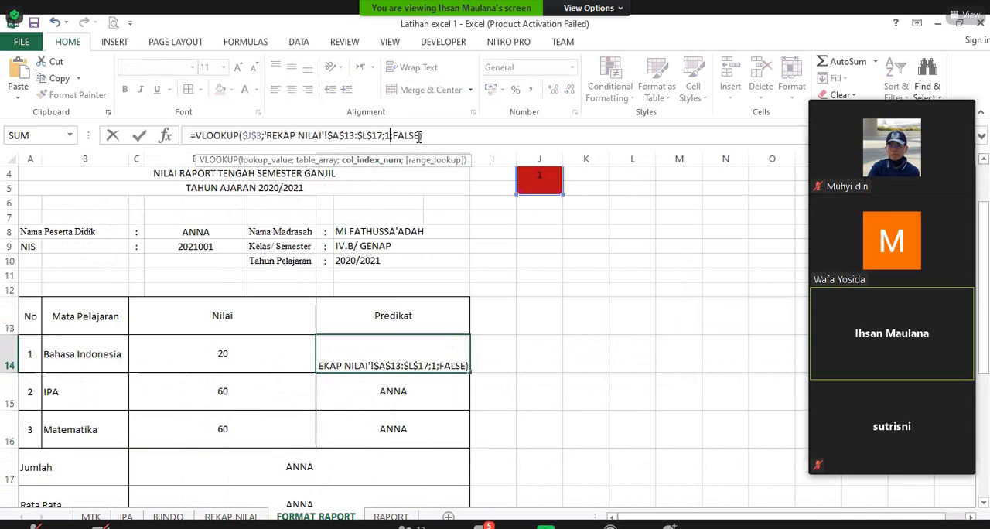
key(Return)
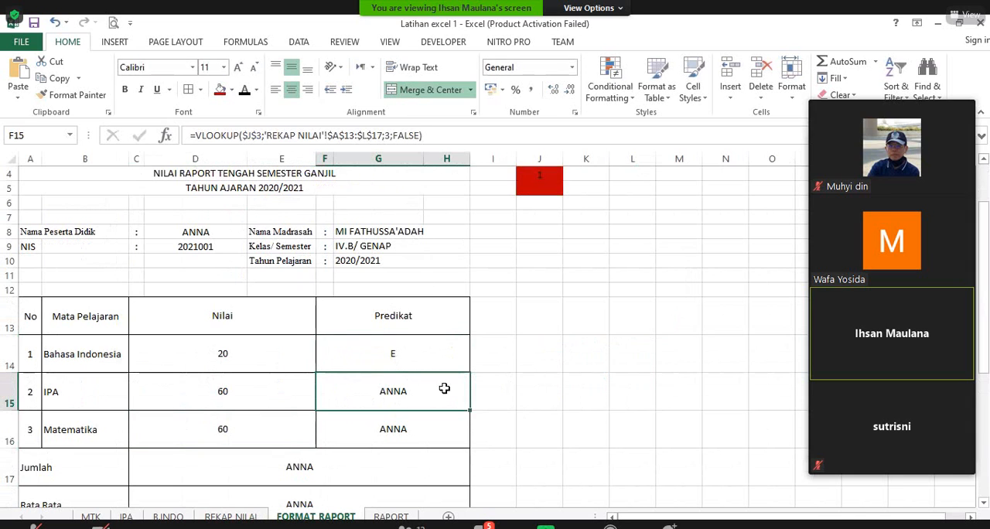
Step: Set the VLOOKUP column index to 11 in the IPA Predikat cell F15 and to 10 in the Matematika Predikat cell F16
click(389, 135)
key(BackSpace)
text(11)
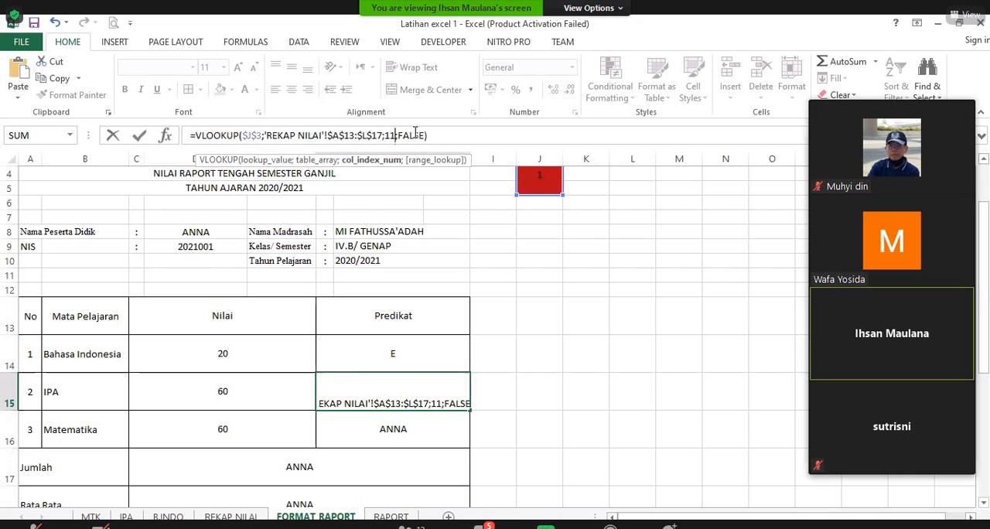
key(Return)
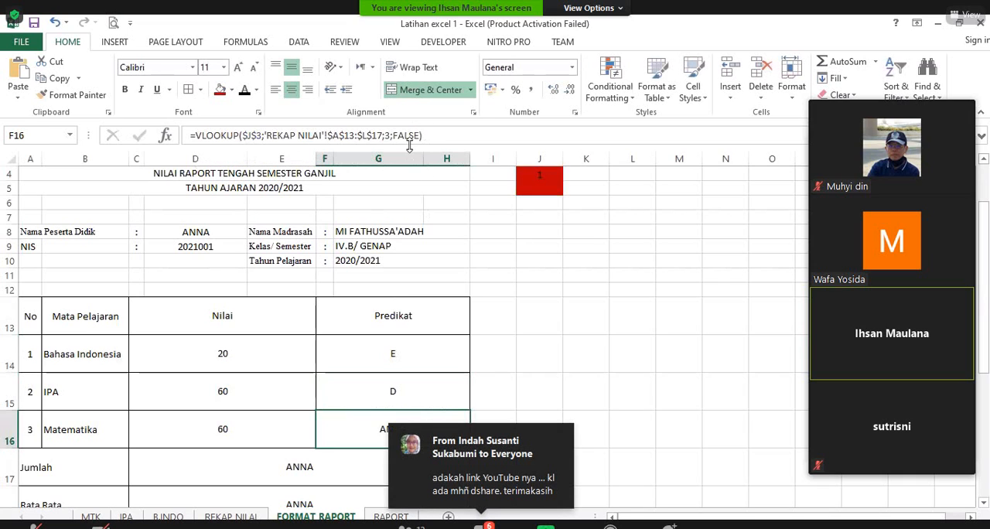
click(433, 139)
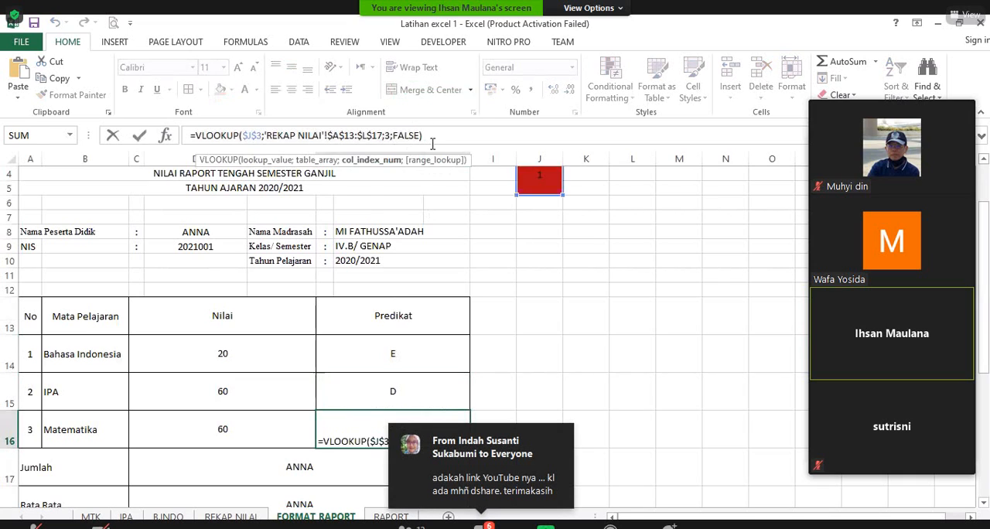
key(Return)
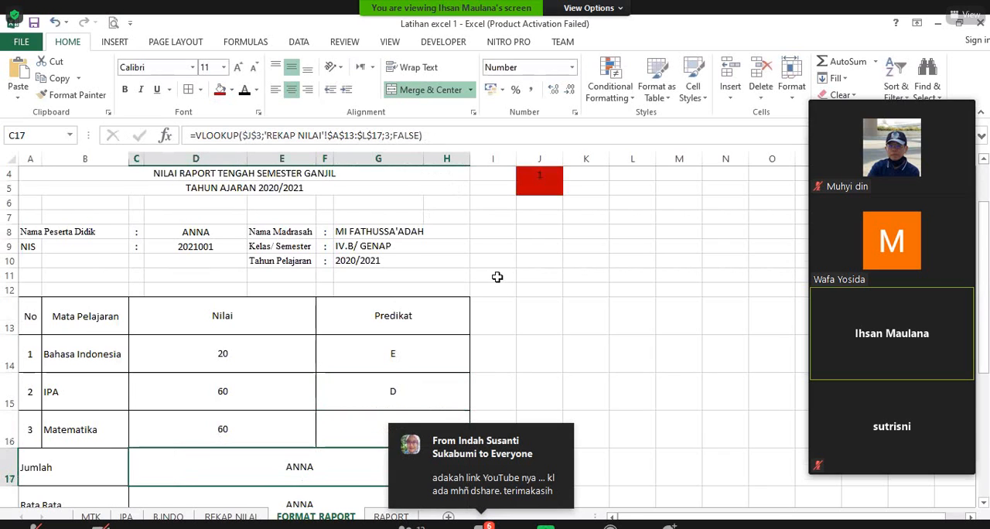
Step: Check the RATA RATA column number on REKAP NILAI and set the VLOOKUP column index of the Rata Rata cell C18 to 7
scroll(501, 274, down, 3)
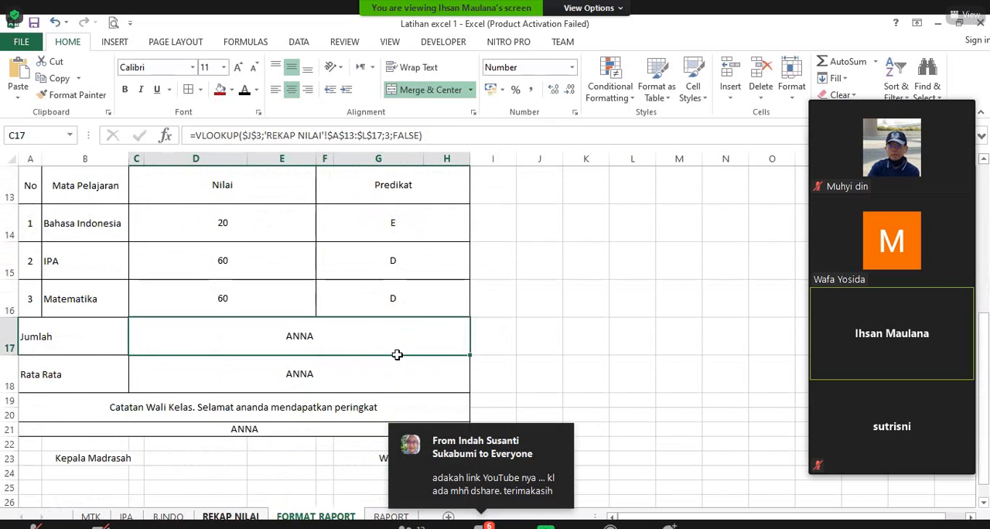
key(ctrl+Page_Up)
click(404, 333)
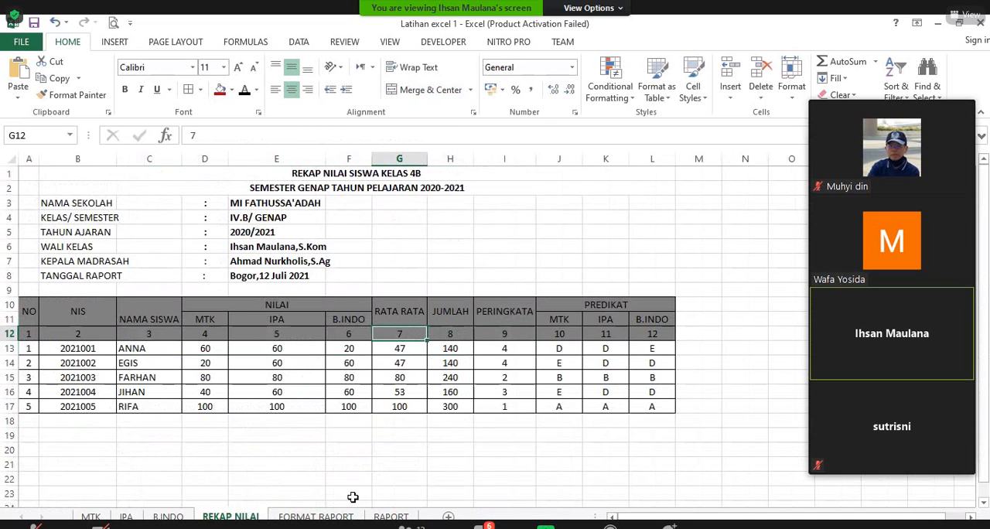
key(ctrl+Page_Down)
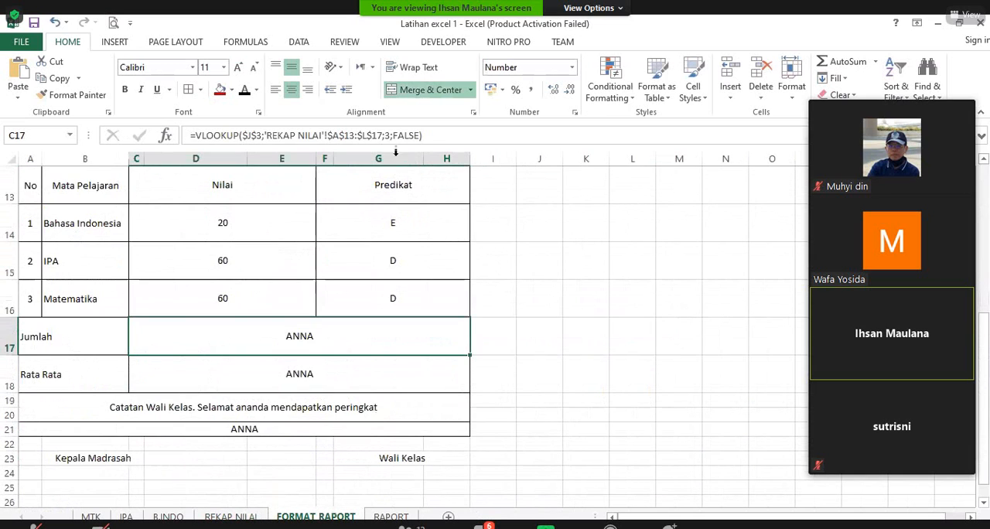
key(Down)
click(387, 135)
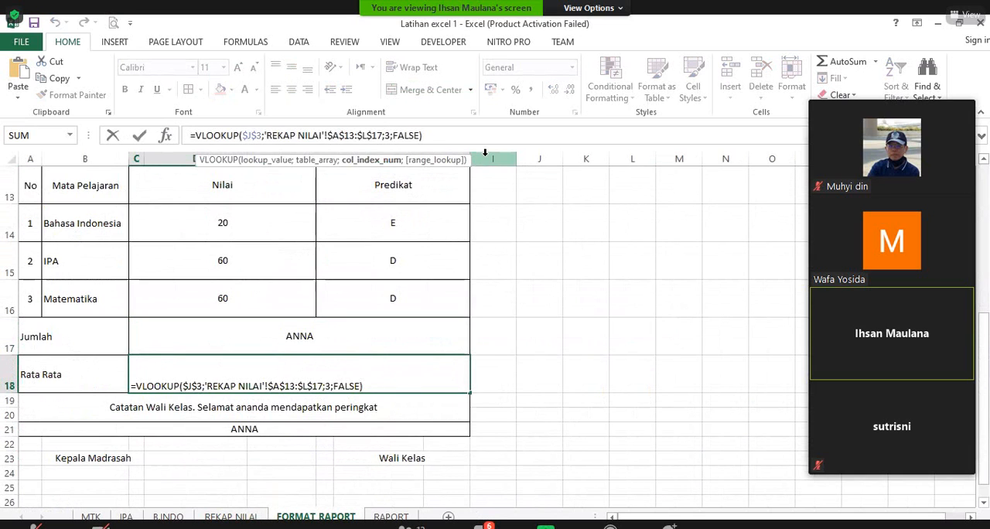
key(BackSpace)
text(7)
key(Return)
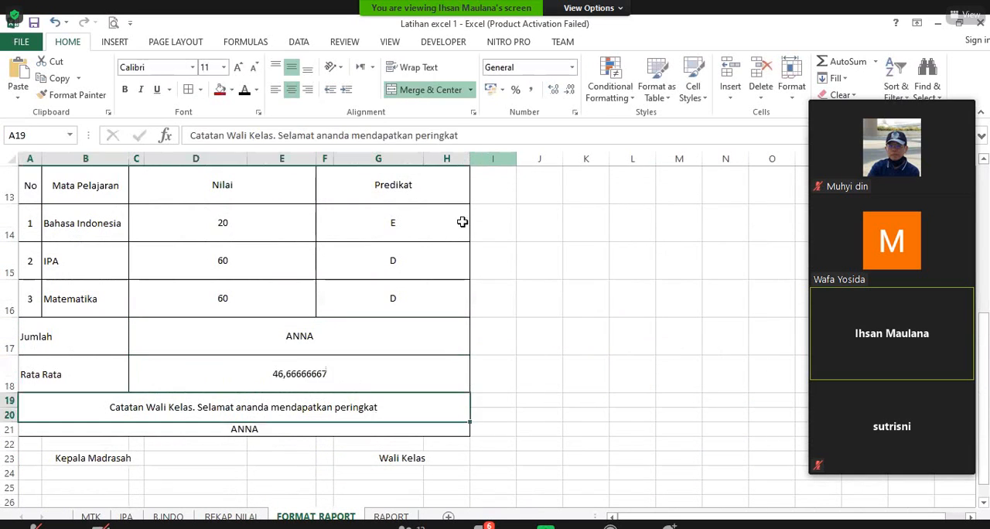
Step: Decrease the decimals of the Rata Rata value in C18 until it shows as a whole number
click(335, 377)
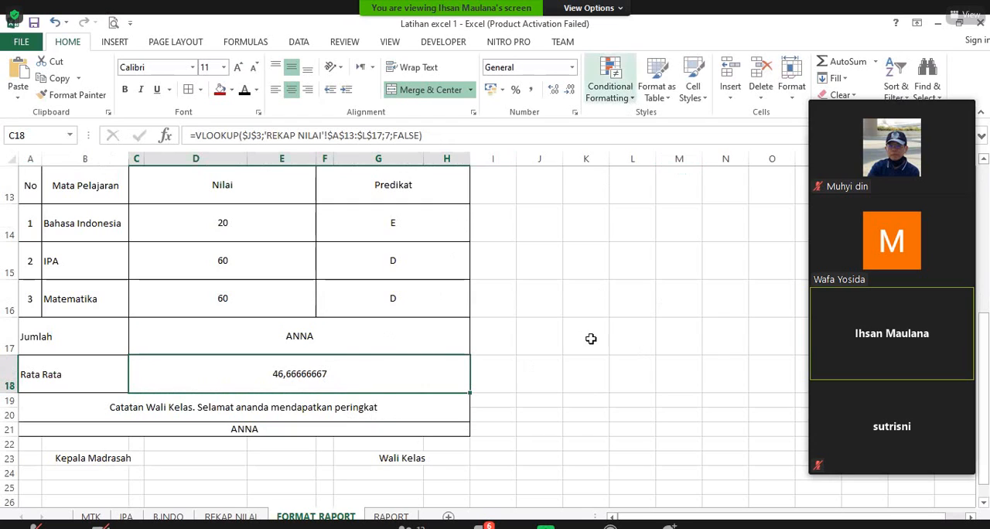
click(672, 387)
click(350, 378)
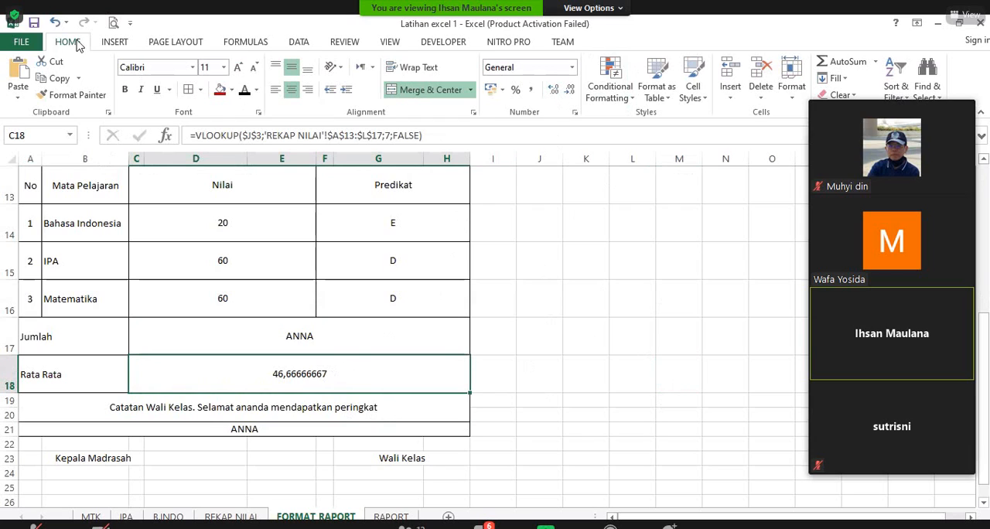
click(115, 42)
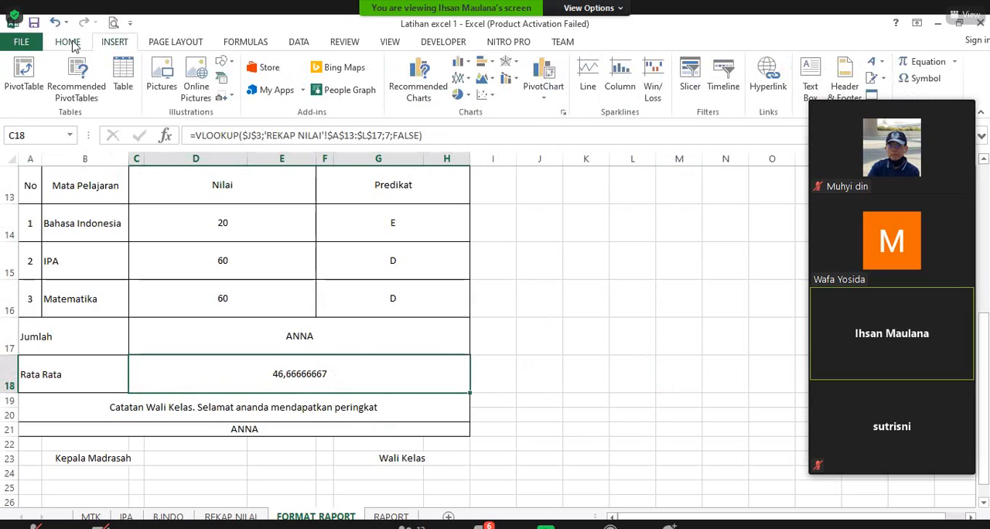
click(67, 42)
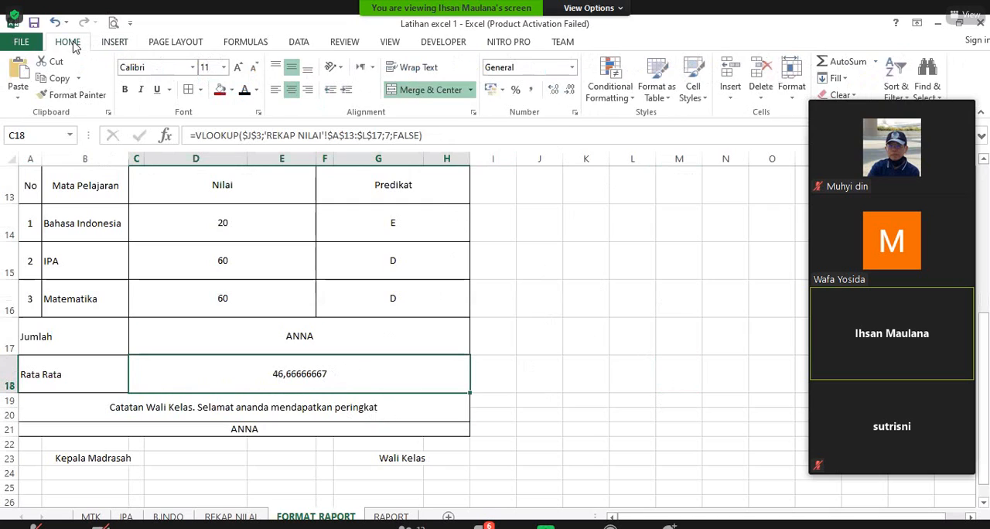
click(570, 91)
click(570, 90)
click(570, 91)
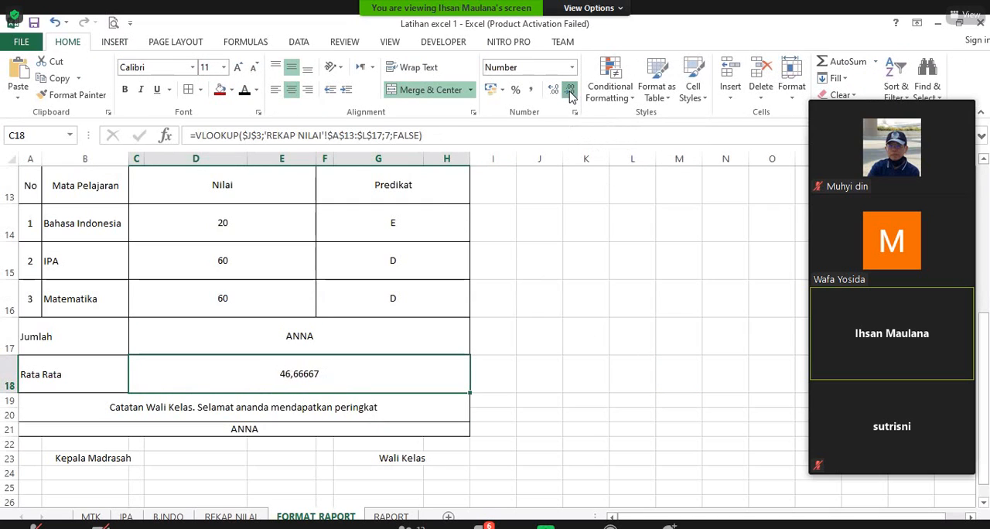
click(570, 91)
click(570, 90)
click(570, 91)
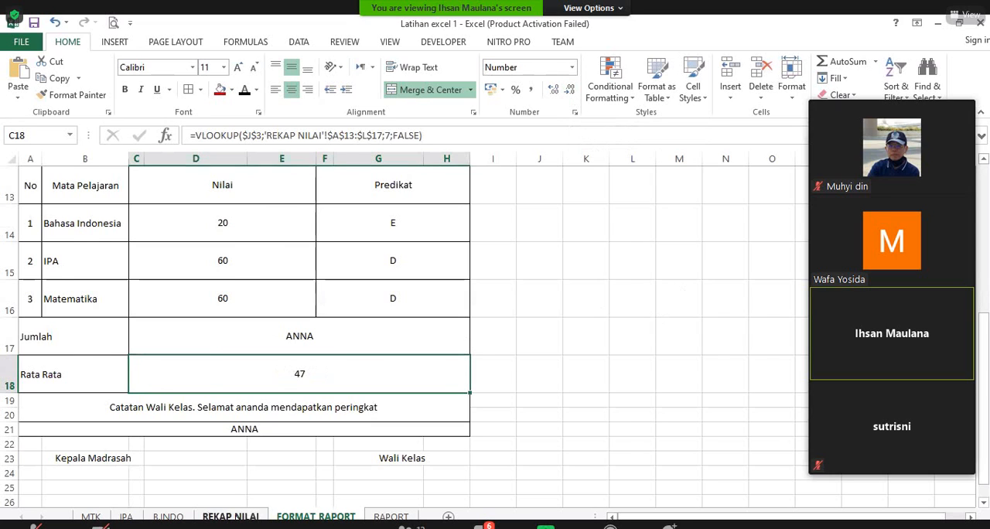
Step: Check the JUMLAH column number on REKAP NILAI and set the VLOOKUP column index of the Jumlah cell C17 to 8
click(233, 516)
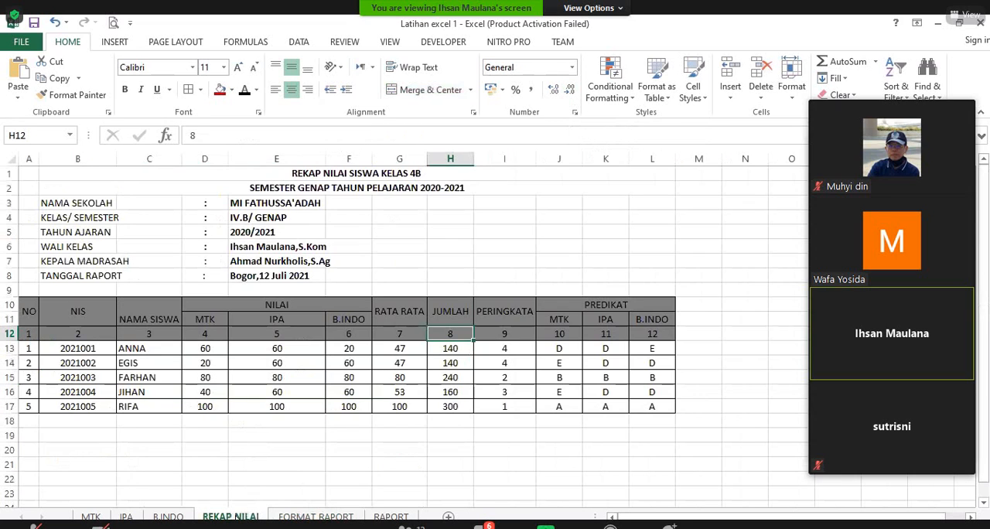
click(298, 516)
click(318, 348)
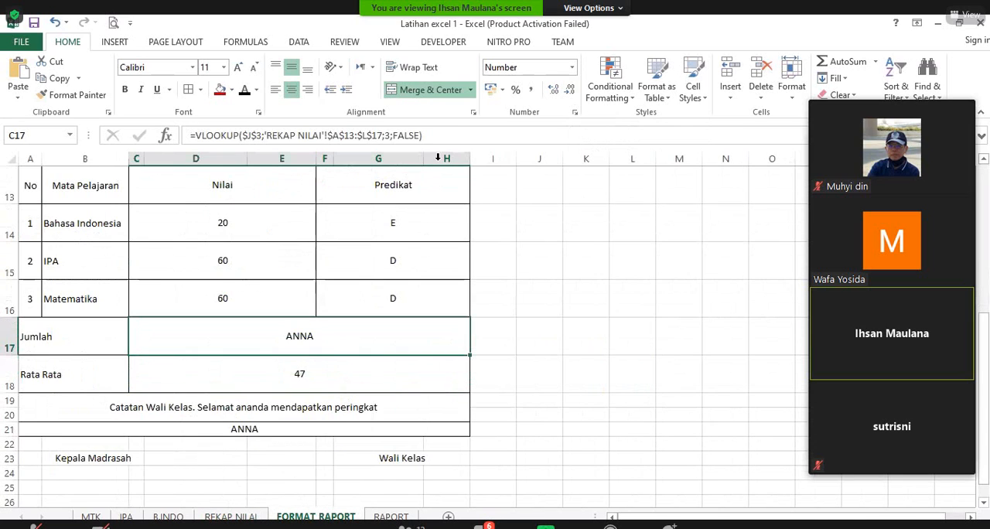
click(387, 135)
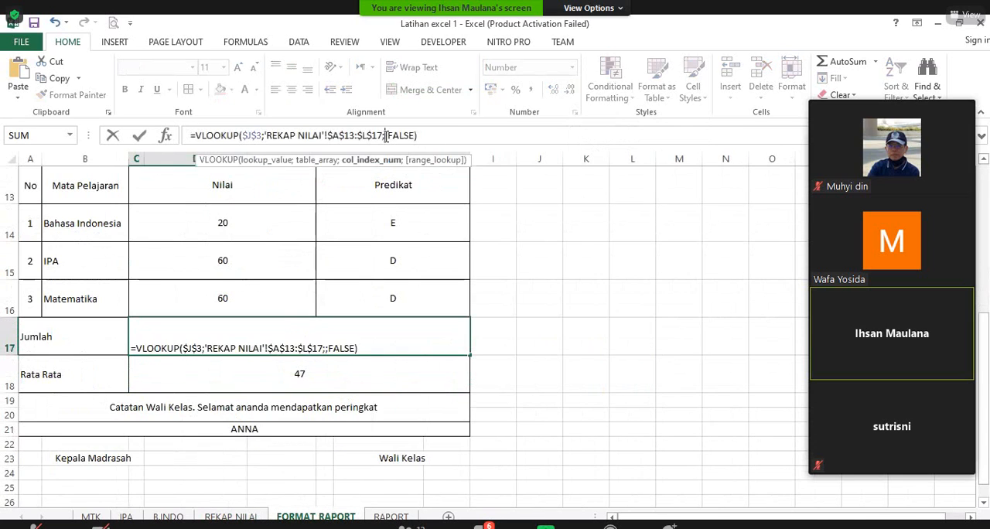
text(8)
key(Return)
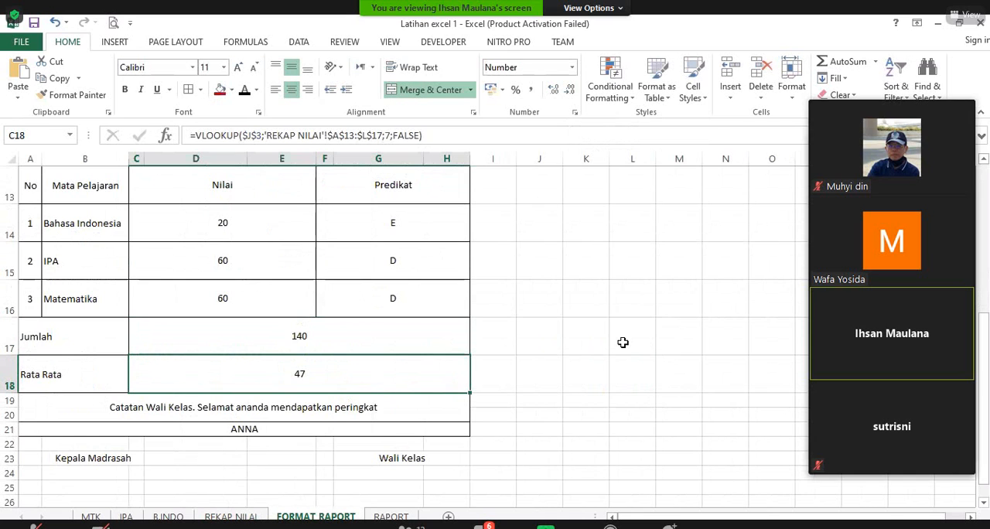
Step: Check the ranking column number on REKAP NILAI and set the VLOOKUP column index of cell A21 below the Catatan Wali Kelas text to 9
click(324, 427)
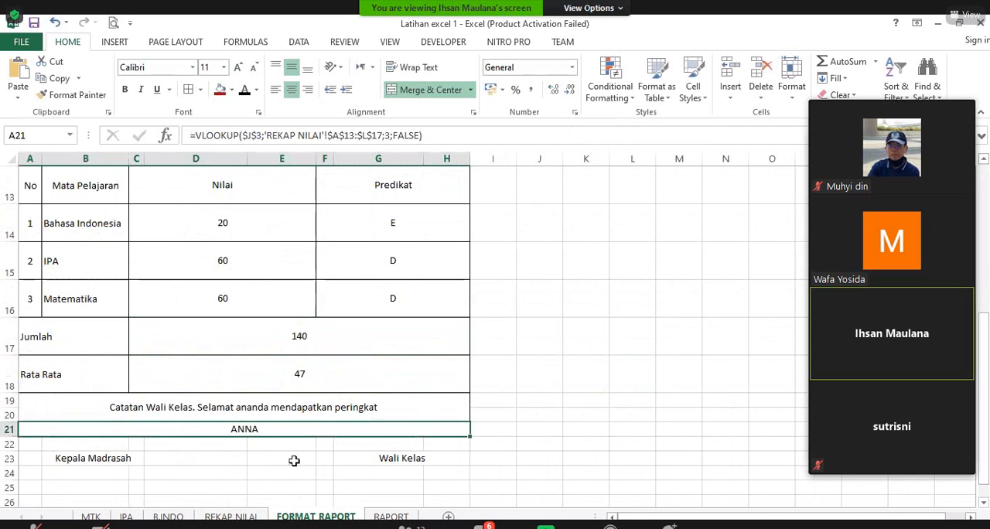
click(231, 517)
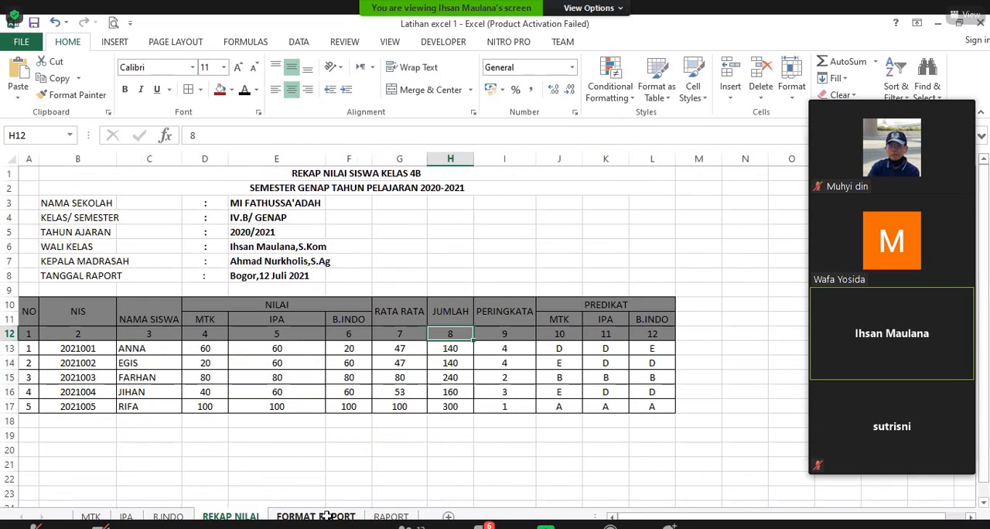
key(ctrl+Page_Down)
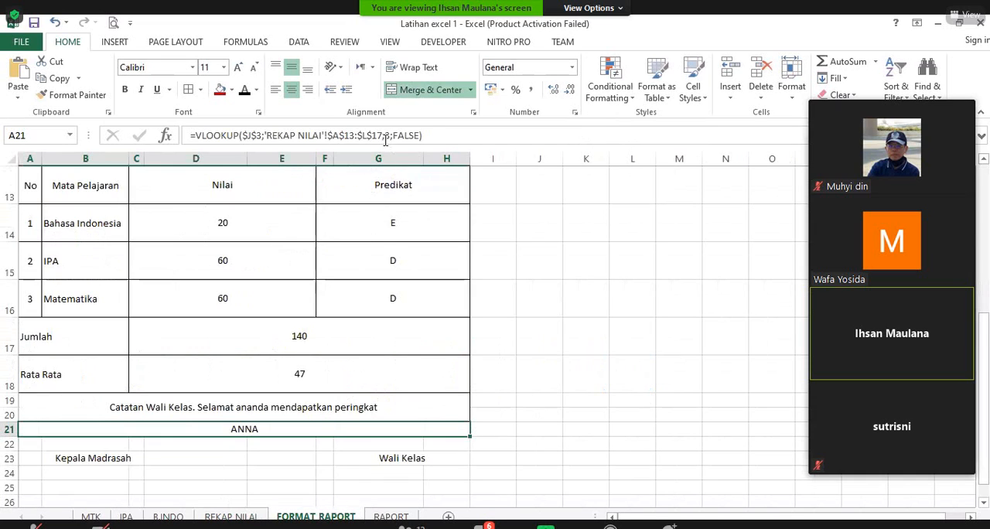
click(391, 135)
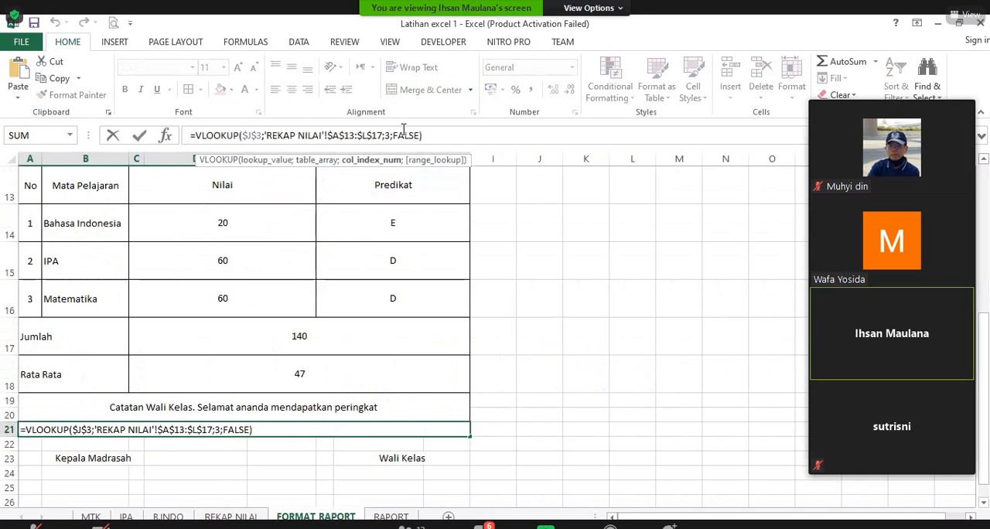
key(BackSpace)
text(9)
key(Return)
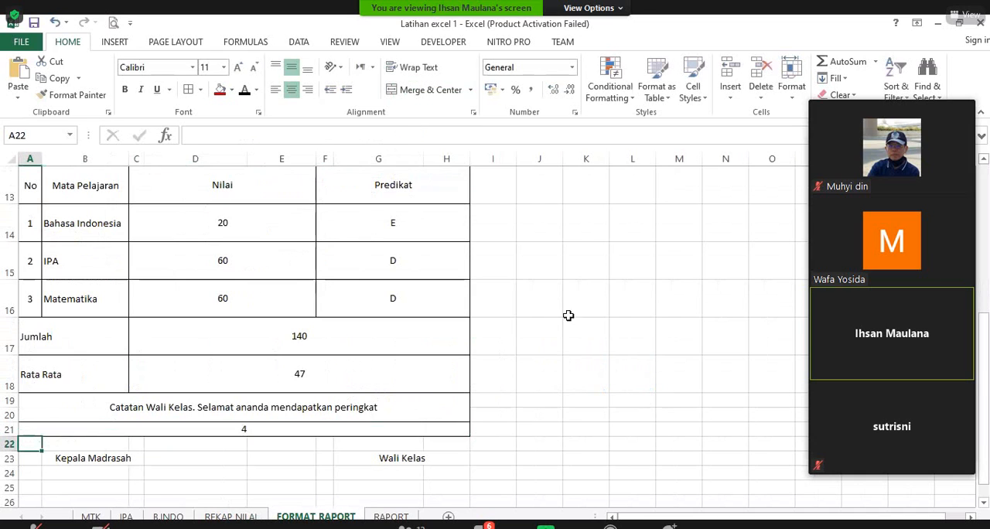
Step: Link the Kepala Madrasah signature cell B27 to the headmaster's name in cell E7 of the REKAP NILAI sheet
scroll(659, 337, down, 2)
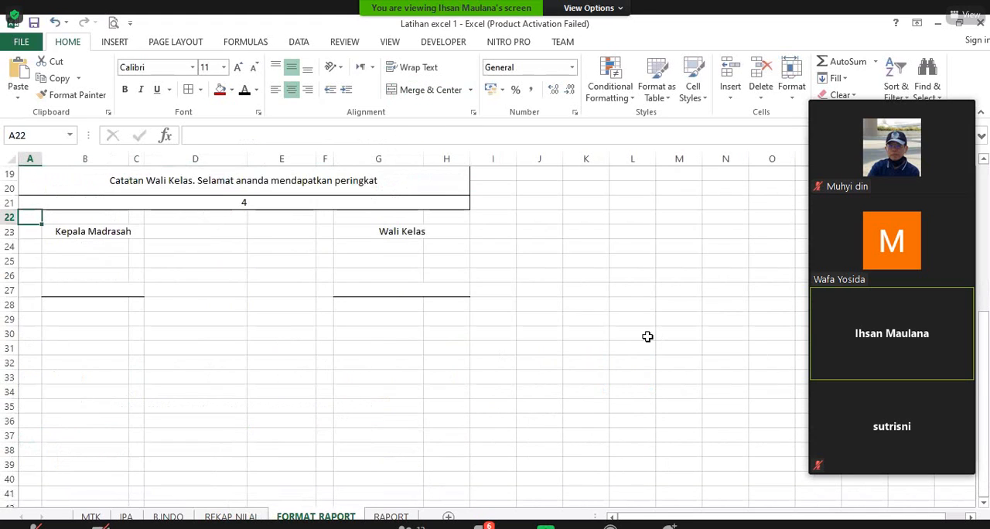
scroll(619, 336, up, 3)
scroll(275, 361, down, 1)
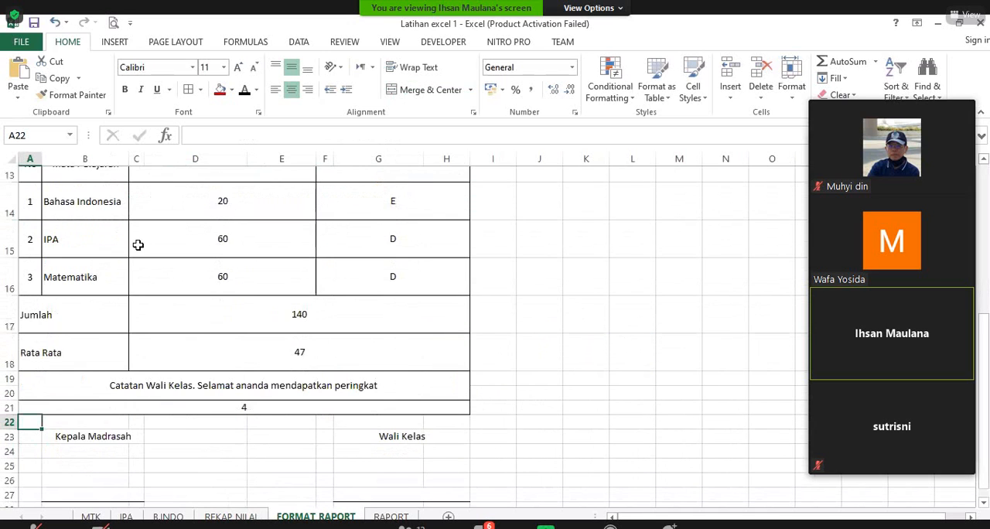
scroll(137, 243, down, 2)
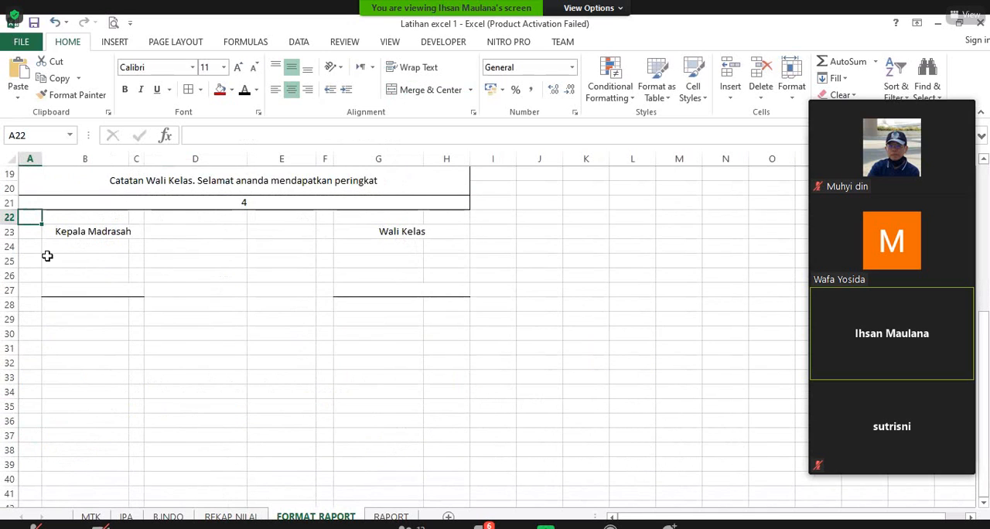
click(80, 290)
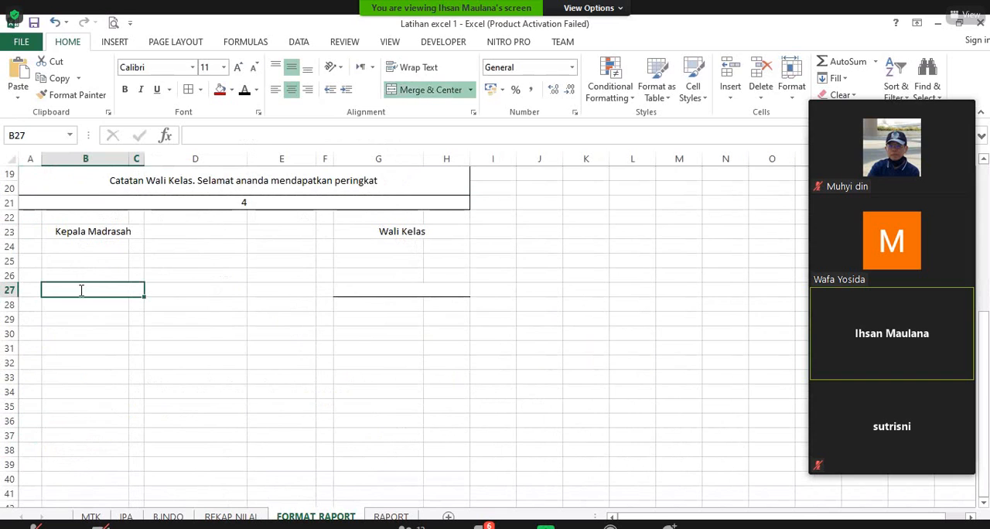
text(=)
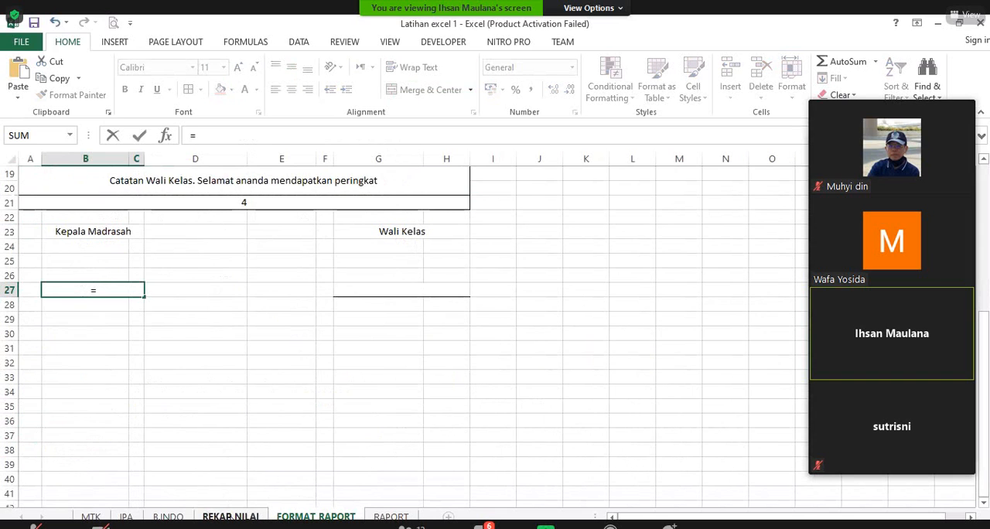
key(ctrl+Page_Up)
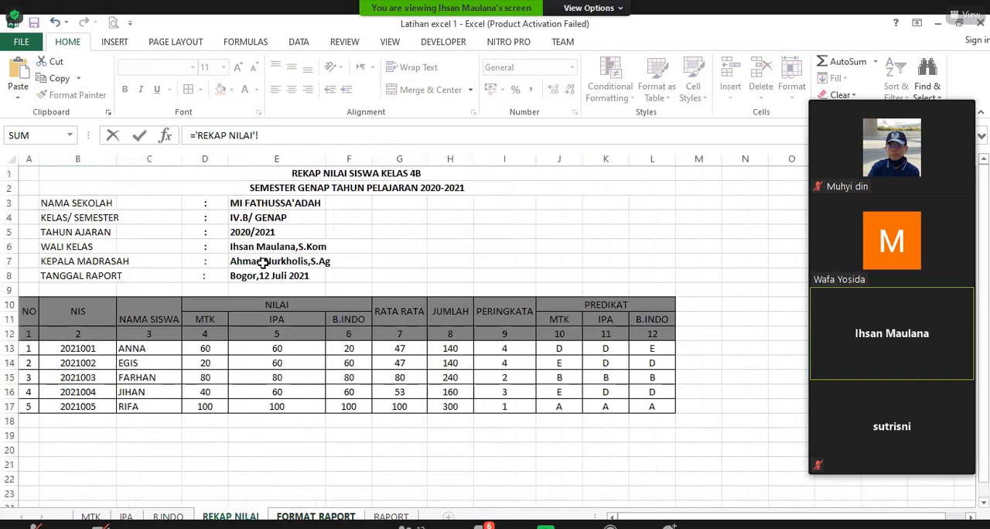
click(263, 262)
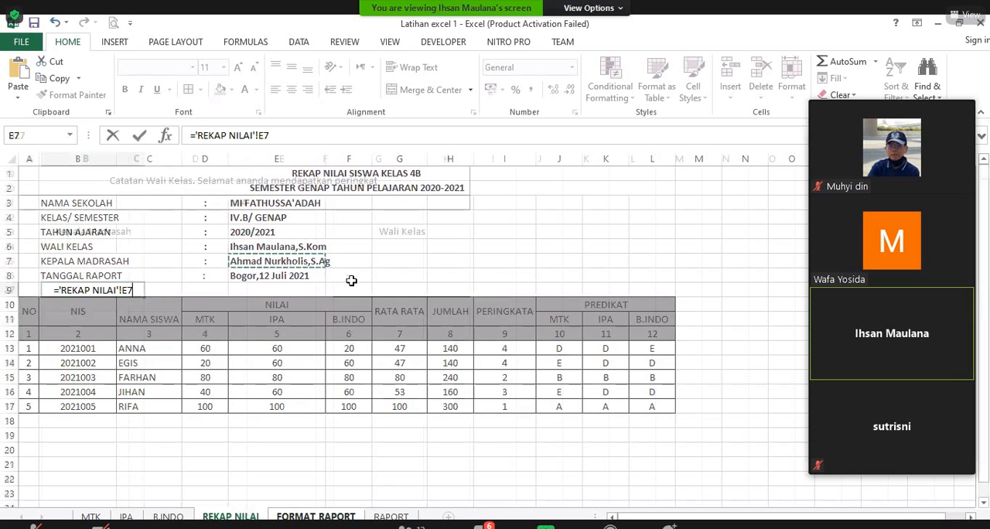
key(Return)
Step: Link the Wali Kelas signature cell G27 to the homeroom teacher's name in cell E6 of the REKAP NILAI sheet
click(356, 288)
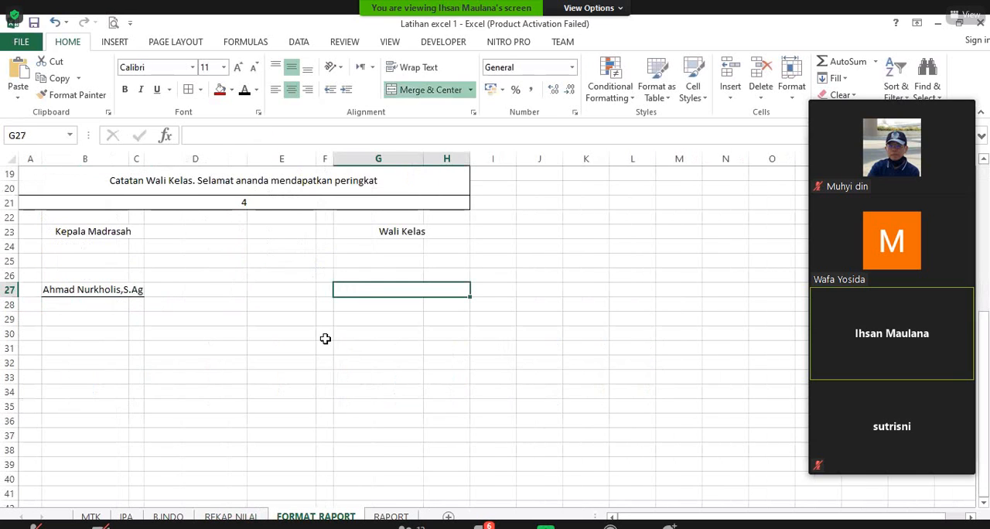
text(=)
key(ctrl+Page_Up)
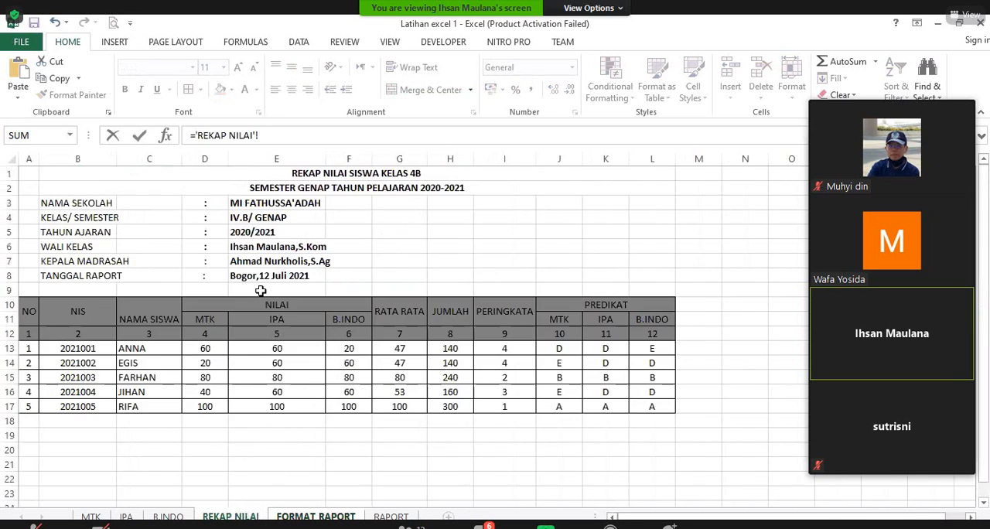
click(270, 247)
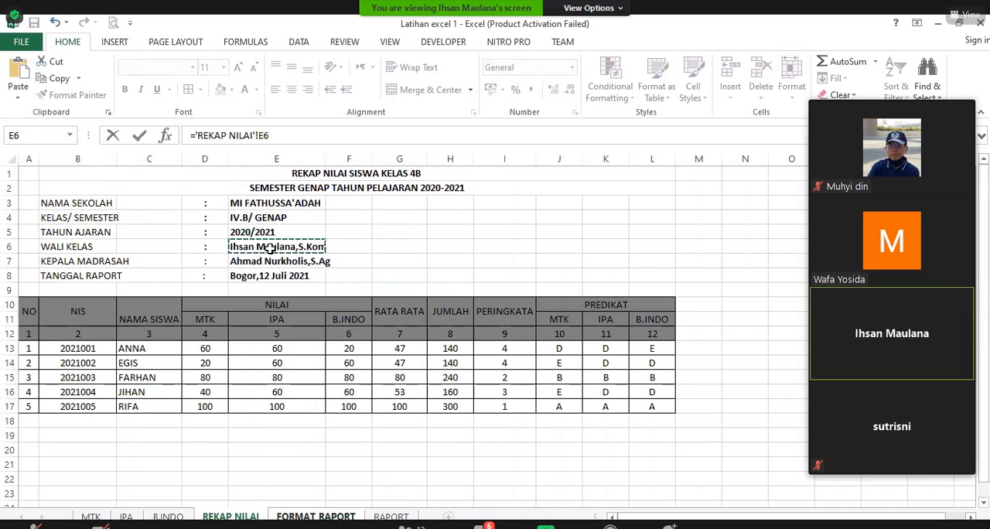
key(Return)
Step: Review the completed report card from header to signatures, and try the student-number spinner on the RAPORT sheet in both directions
scroll(469, 349, up, 6)
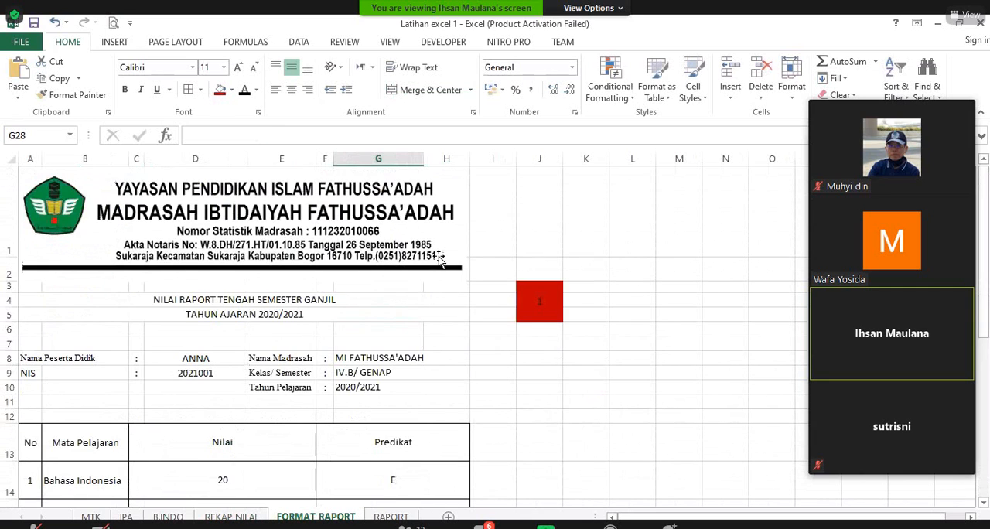
scroll(503, 349, down, 2)
scroll(523, 365, down, 5)
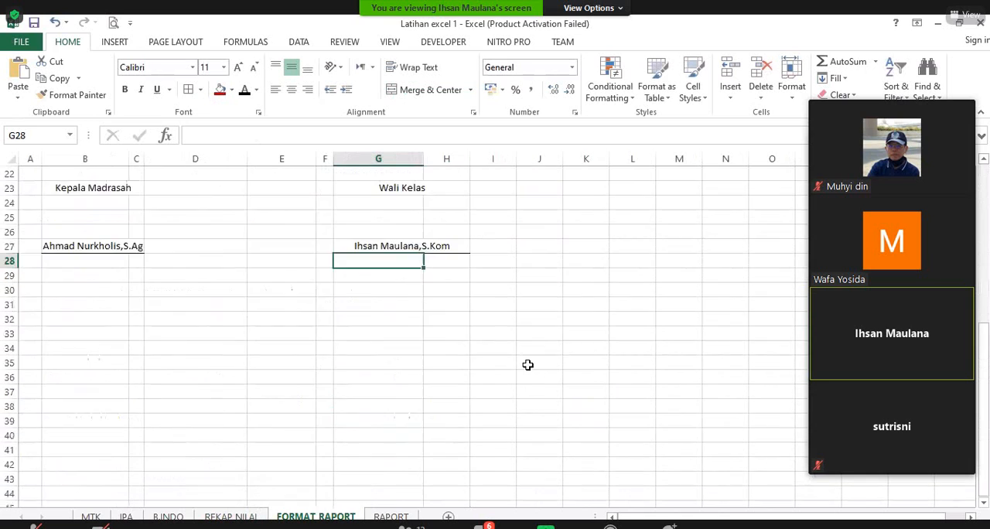
scroll(528, 365, up, 4)
scroll(527, 363, up, 3)
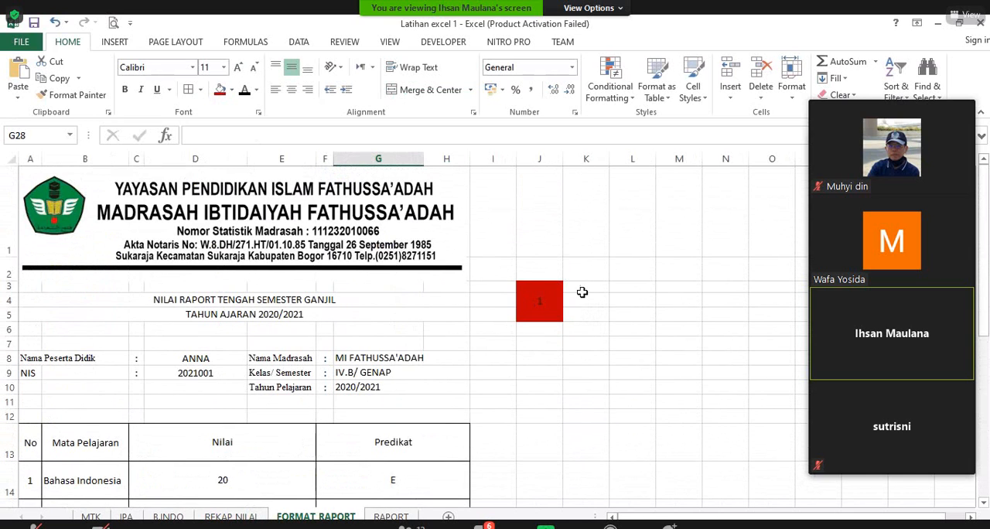
click(391, 516)
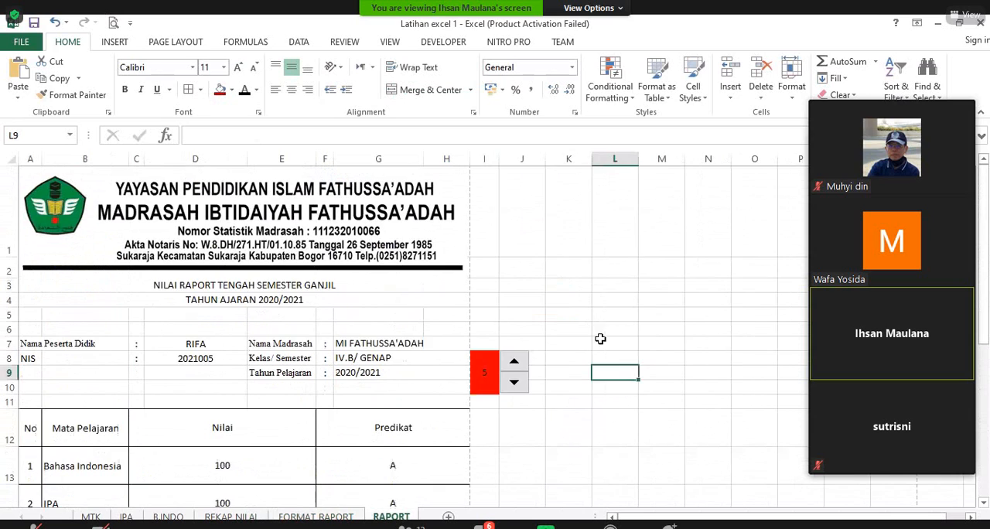
click(515, 365)
click(514, 386)
click(515, 386)
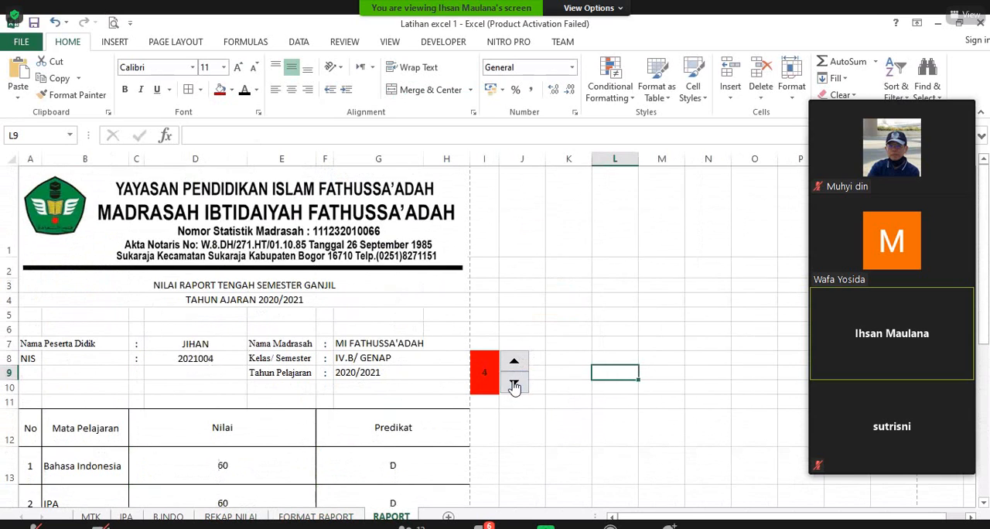
click(515, 387)
click(514, 387)
click(519, 366)
click(521, 387)
click(516, 363)
click(518, 386)
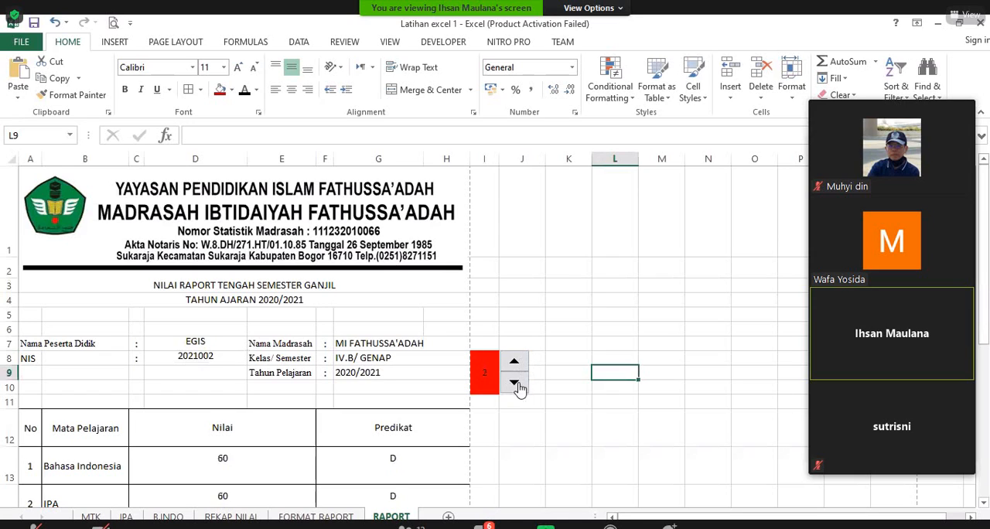
click(514, 367)
click(515, 382)
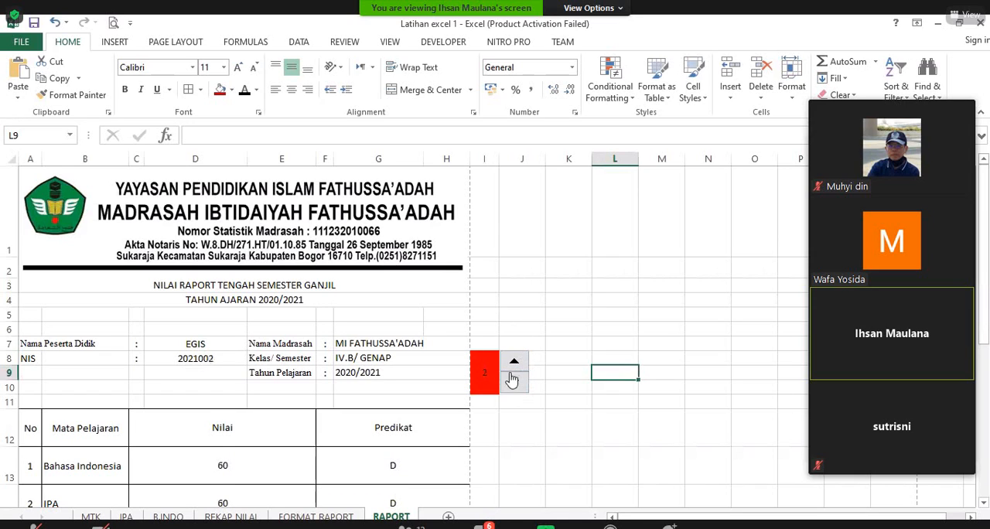
Step: Return to the FORMAT RAPORT sheet, select the red student-number cell J3 and show the Developer commands
click(345, 516)
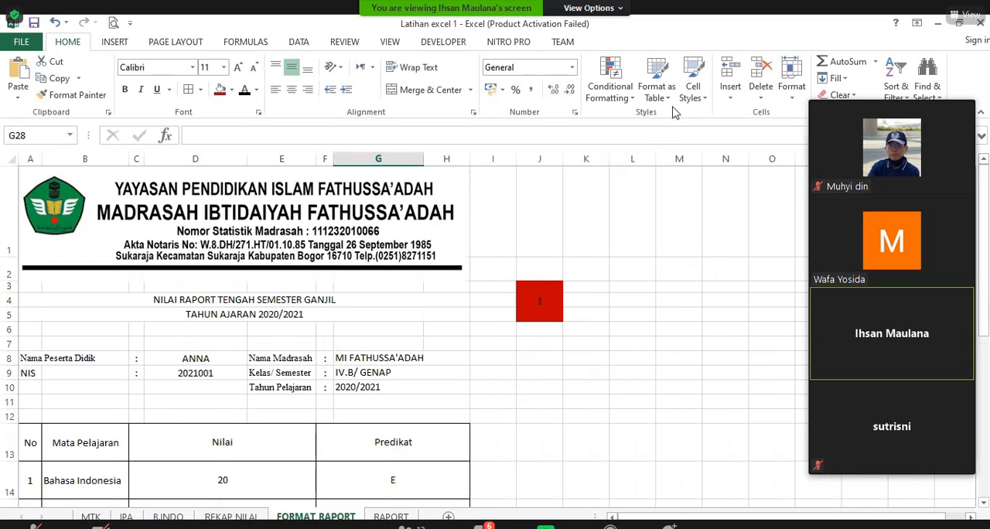
click(534, 302)
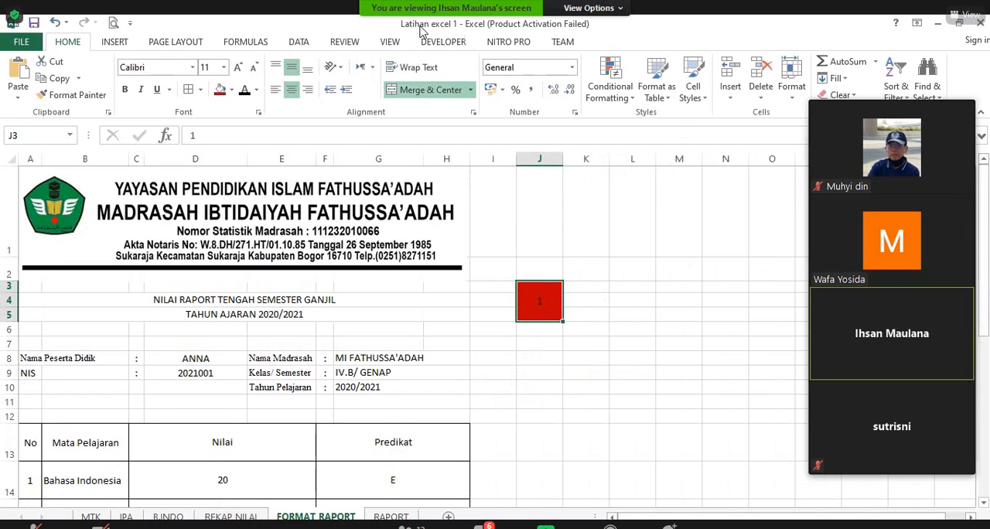
click(445, 42)
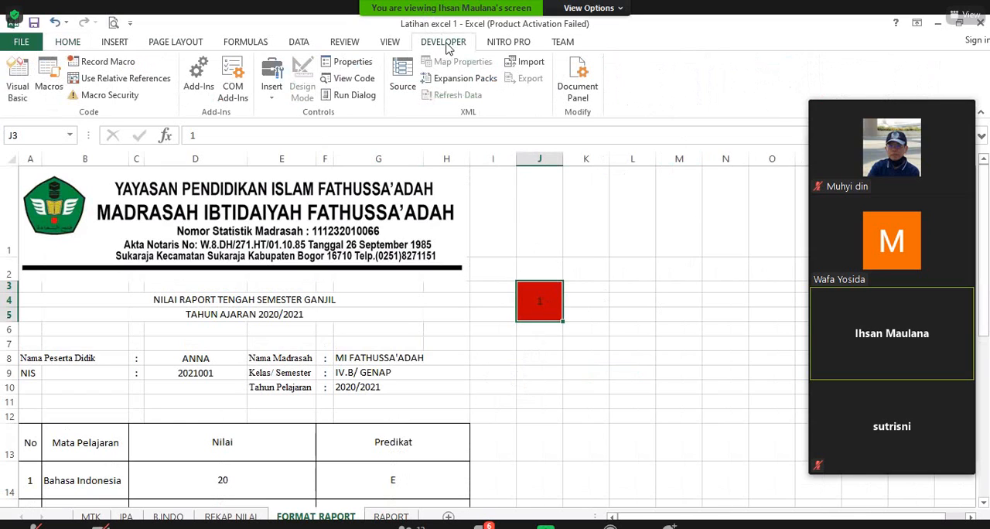
Step: Turn off the Developer entry among the main tabs in the ribbon customization
right_click(30, 46)
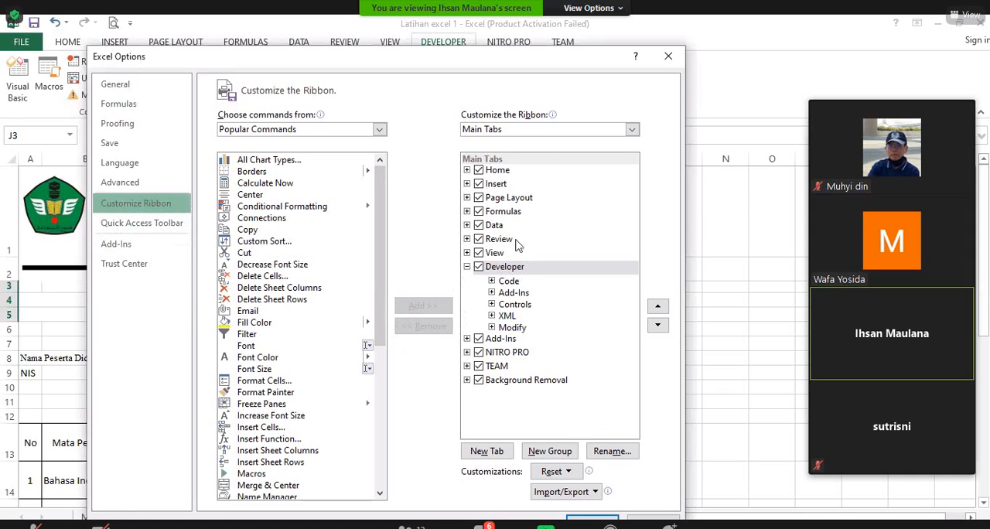
click(487, 268)
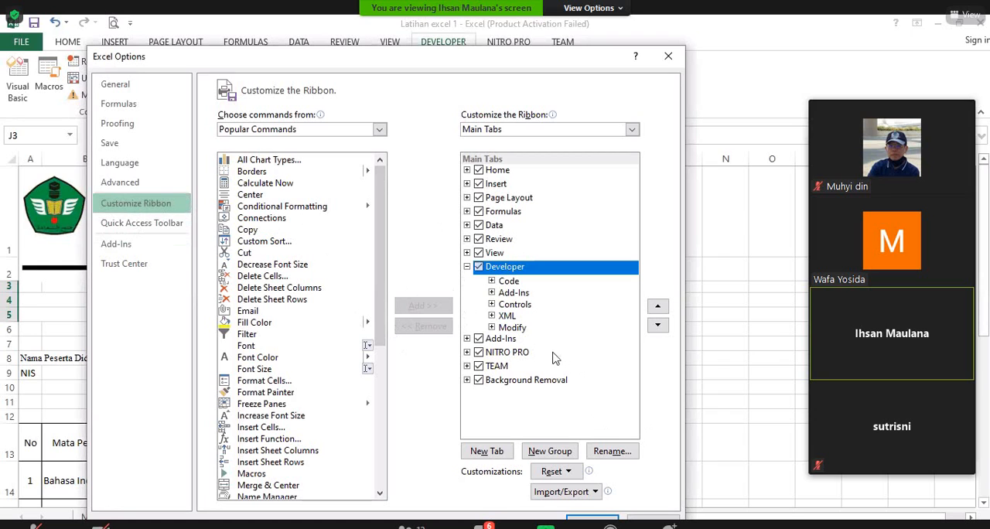
key(Return)
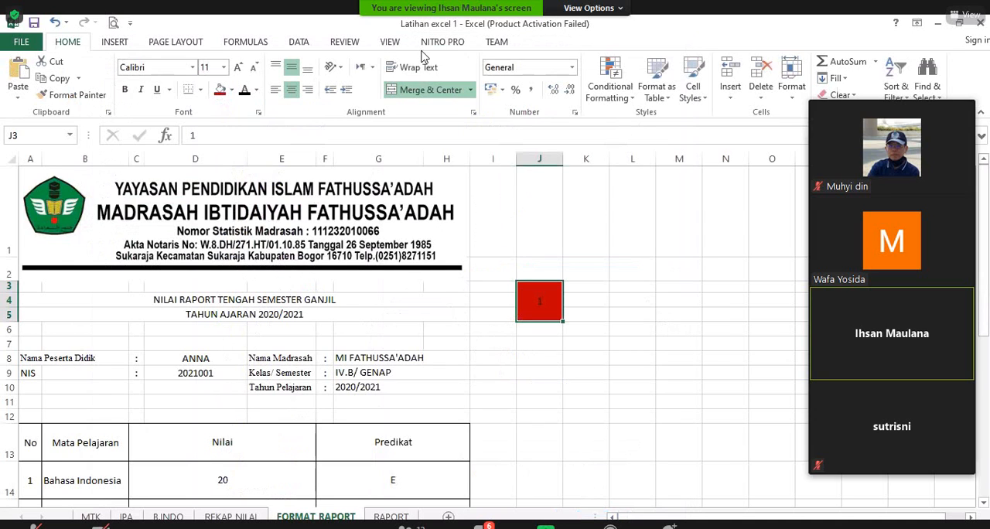
Step: Enable the Developer entry among the main tabs in the ribbon customization
right_click(17, 47)
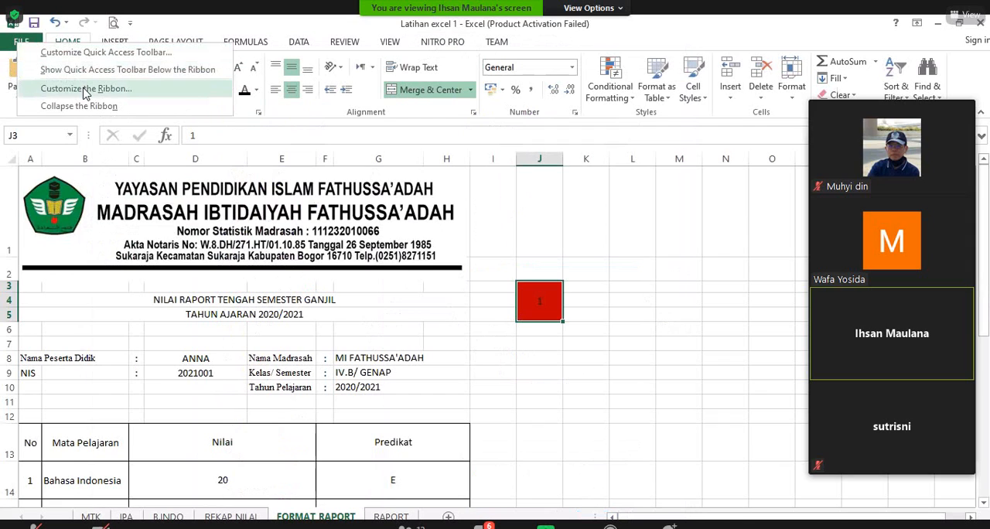
click(85, 90)
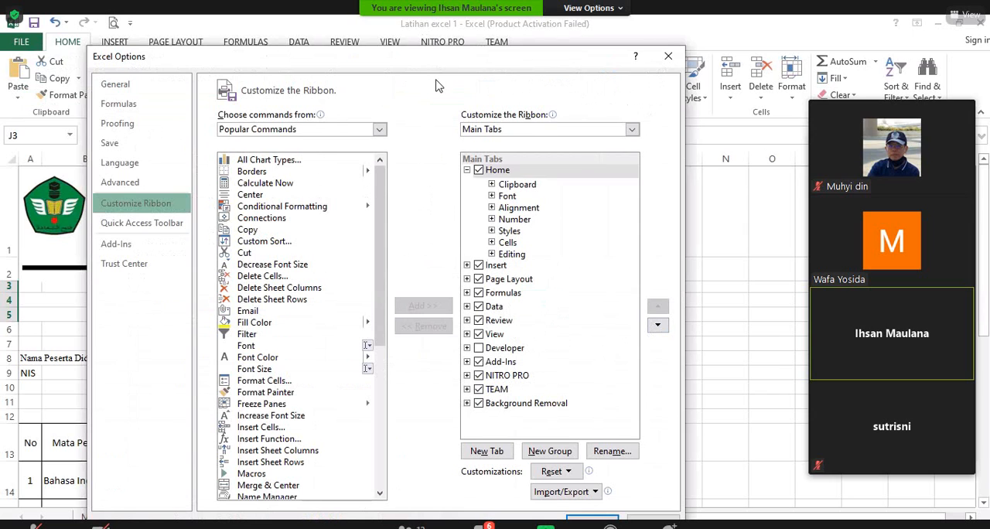
drag(438, 58, 435, 78)
click(476, 367)
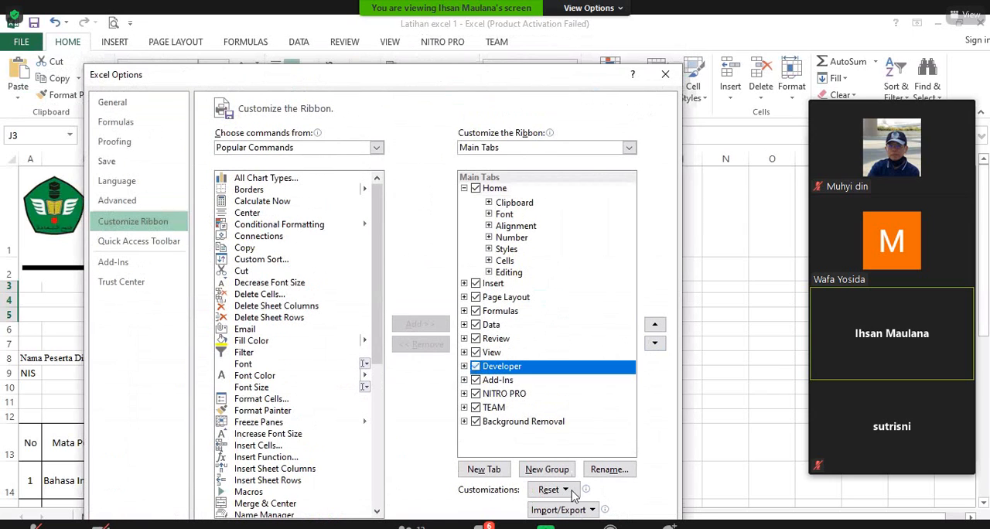
key(Return)
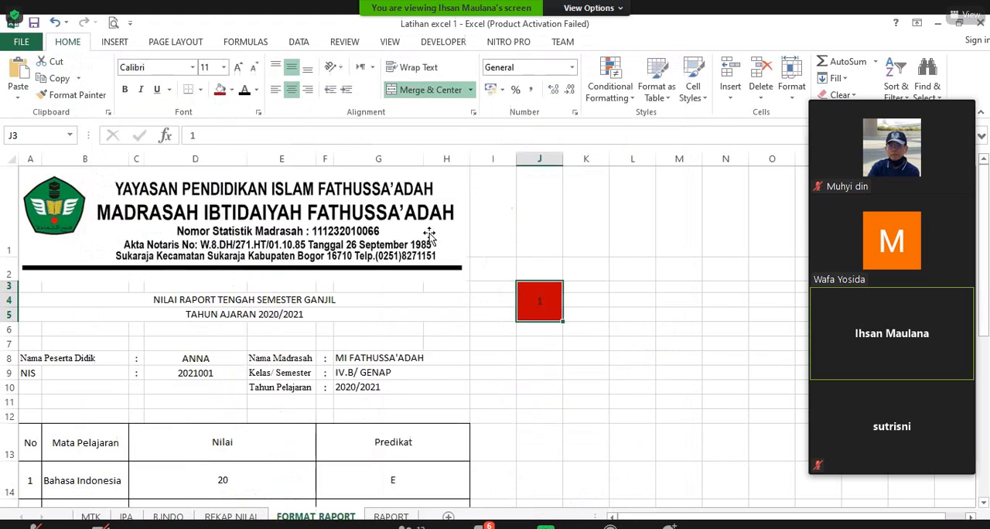
Step: Insert a Spin Button form control beside the red student-number cell J3 and move it against the cell's edge
click(436, 44)
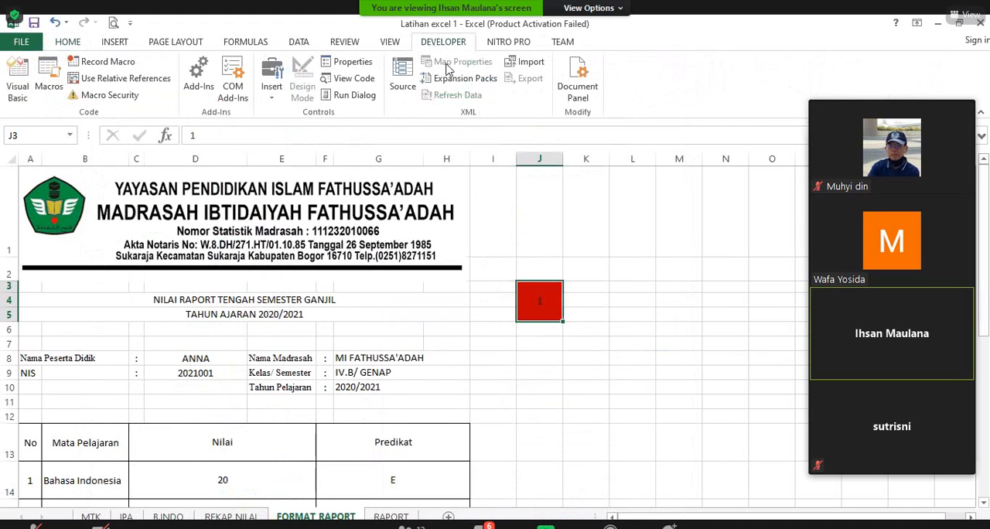
click(272, 91)
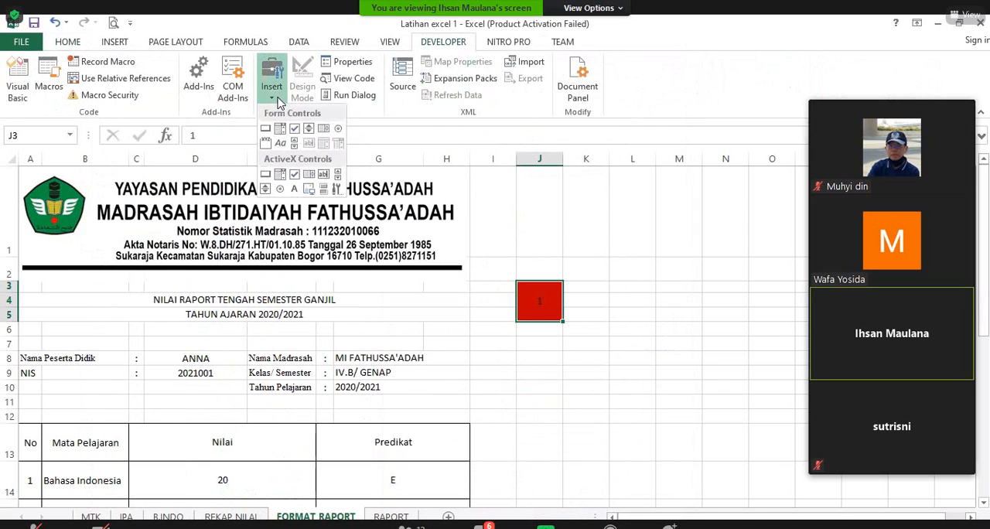
click(309, 130)
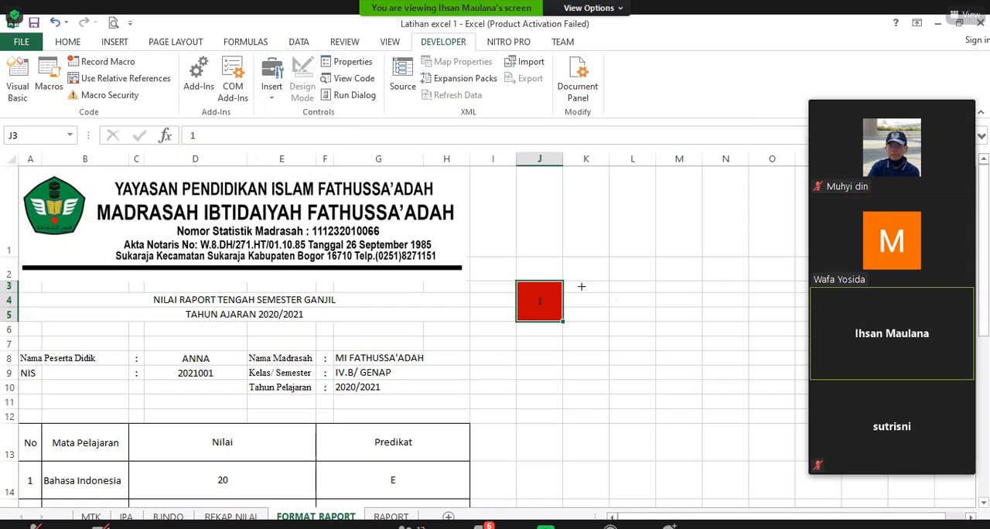
mouse_move(578, 280)
mouse_down()
mouse_move(617, 325)
mouse_move(612, 334)
mouse_up()
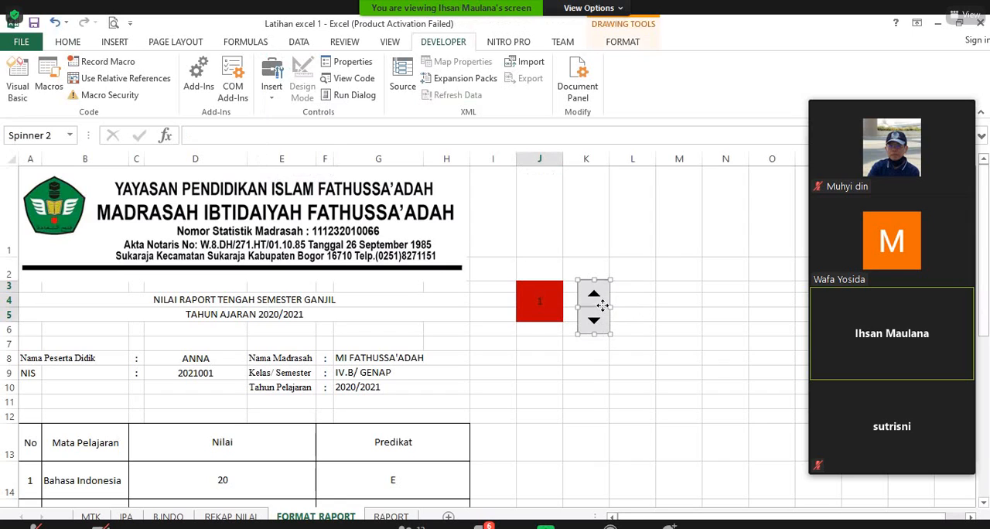
drag(605, 310, 592, 309)
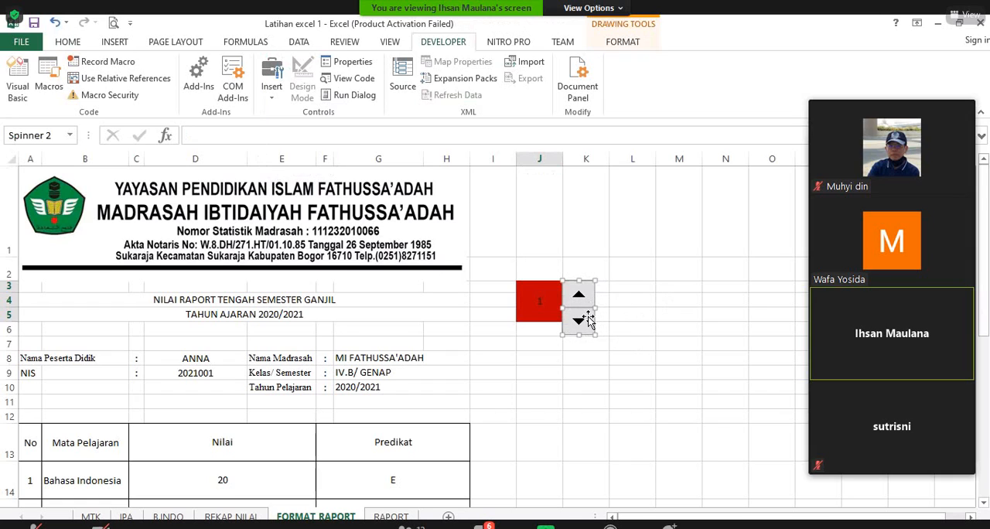
right_click(588, 317)
click(717, 292)
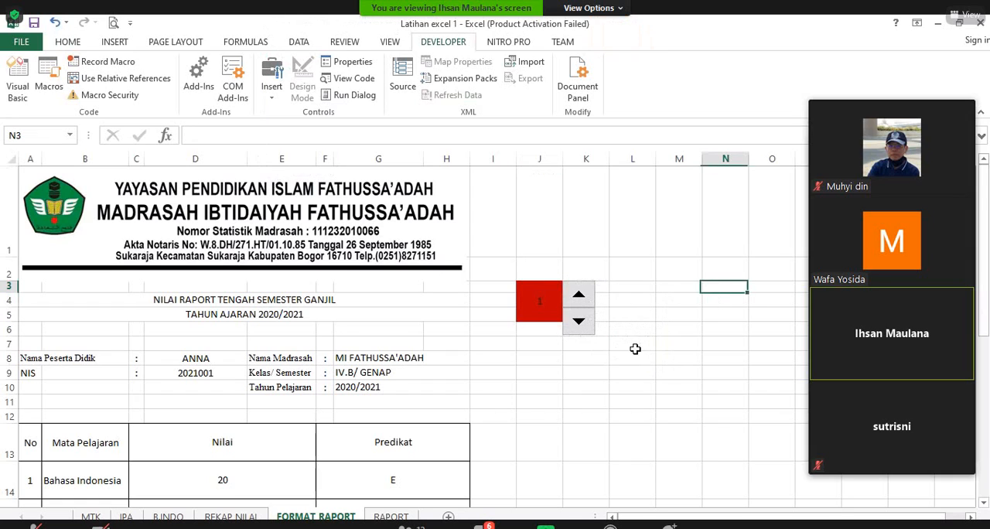
right_click(580, 313)
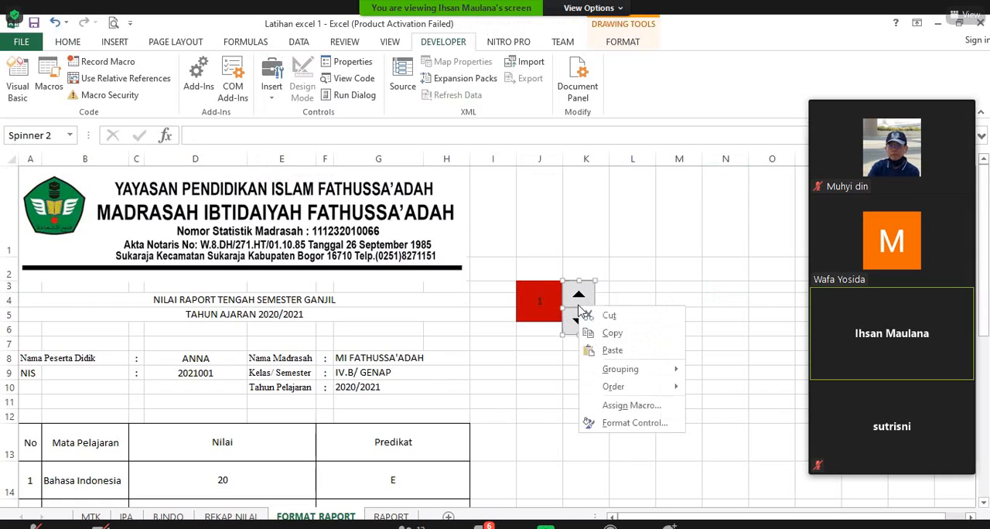
click(623, 300)
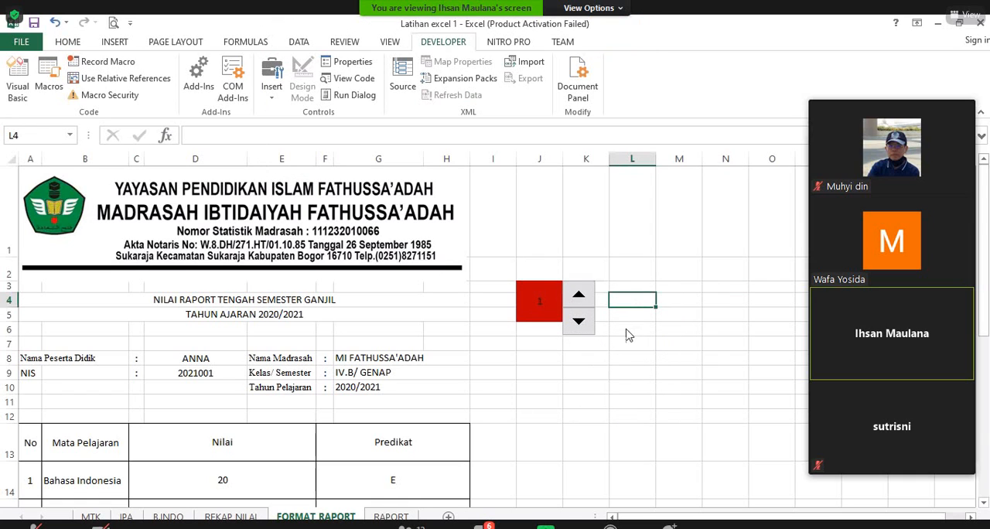
Step: Link the spin button beside the red student-number cell to cell J3 through its Format Control settings
right_click(577, 298)
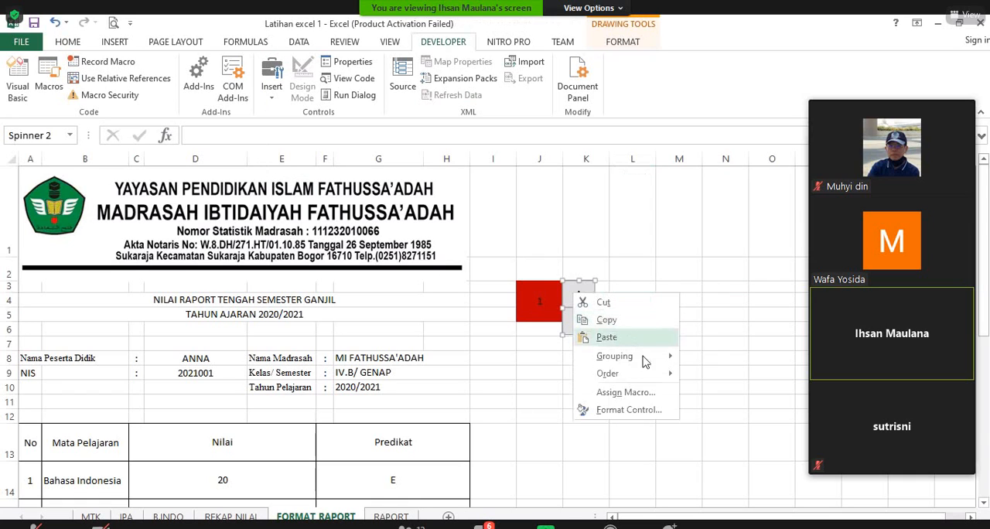
click(663, 405)
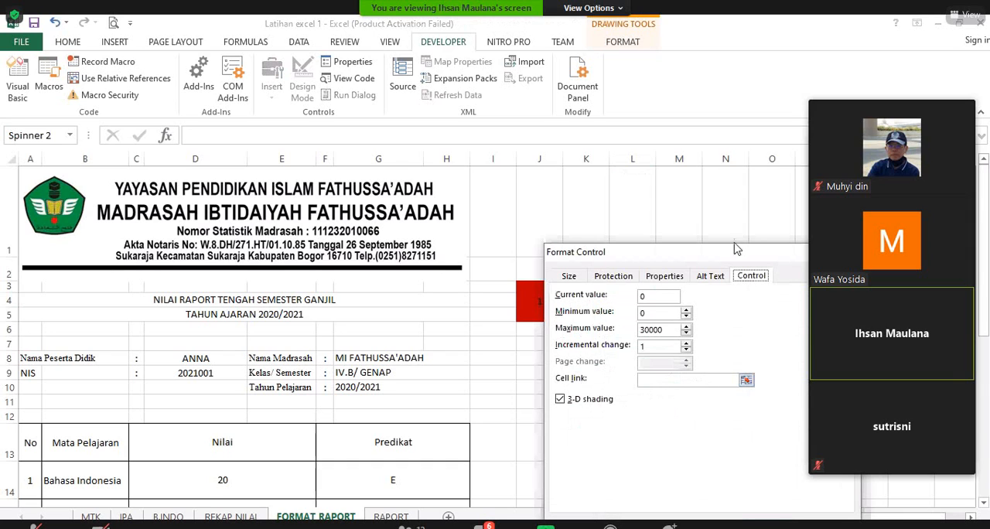
drag(731, 255, 850, 234)
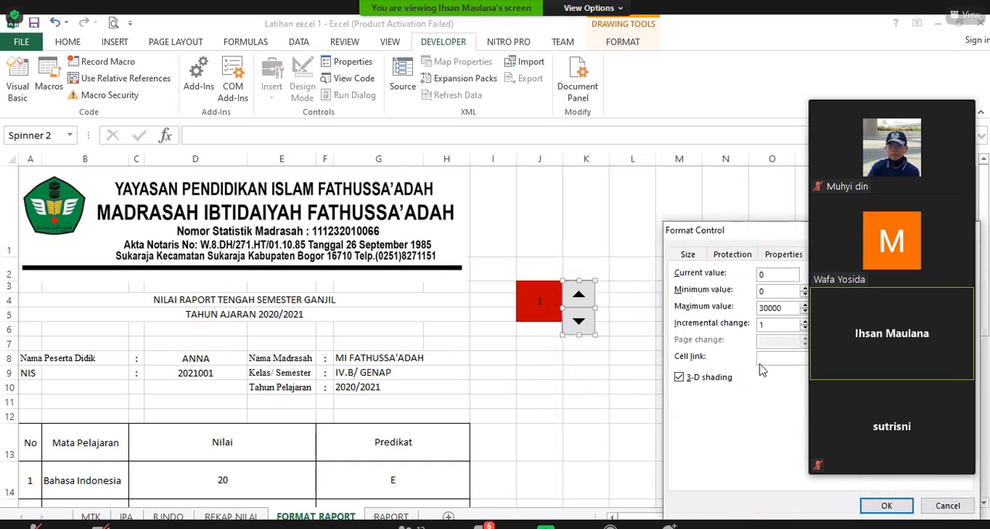
click(778, 359)
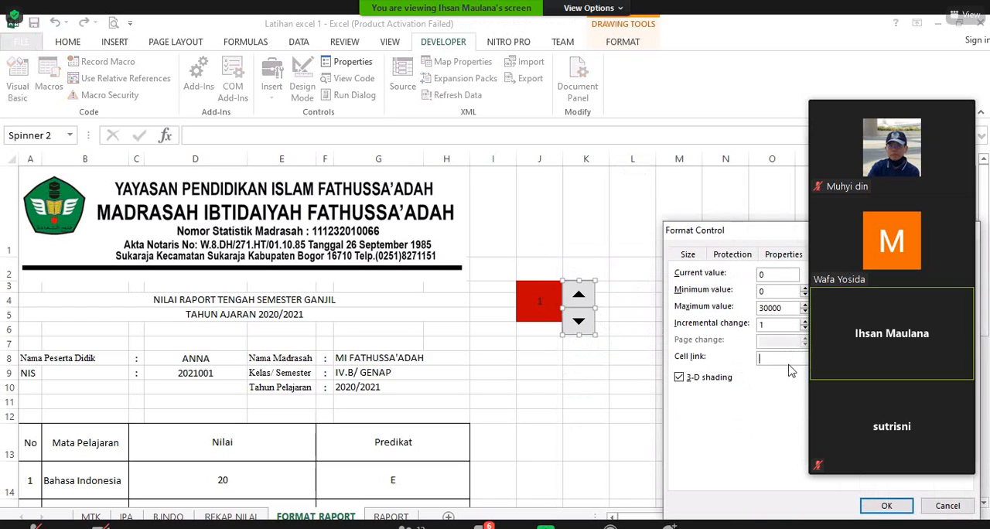
click(541, 304)
click(887, 507)
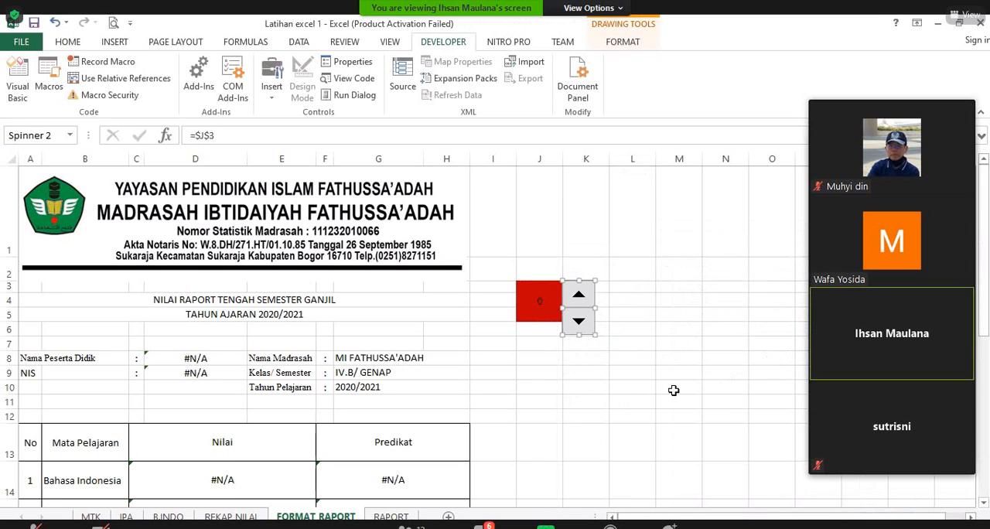
click(626, 311)
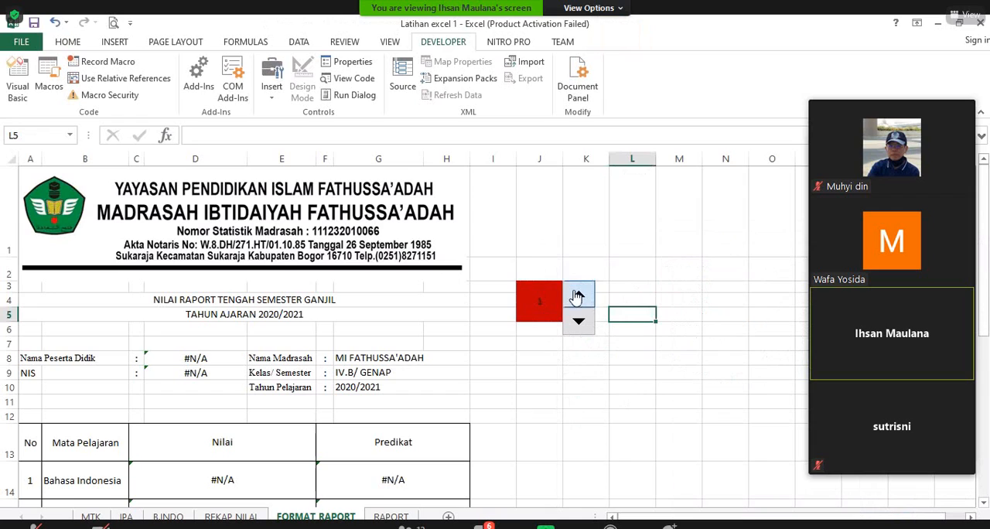
Step: Test the spinner by stepping the student number up to 6 and back down to 3
click(578, 295)
click(577, 295)
click(578, 295)
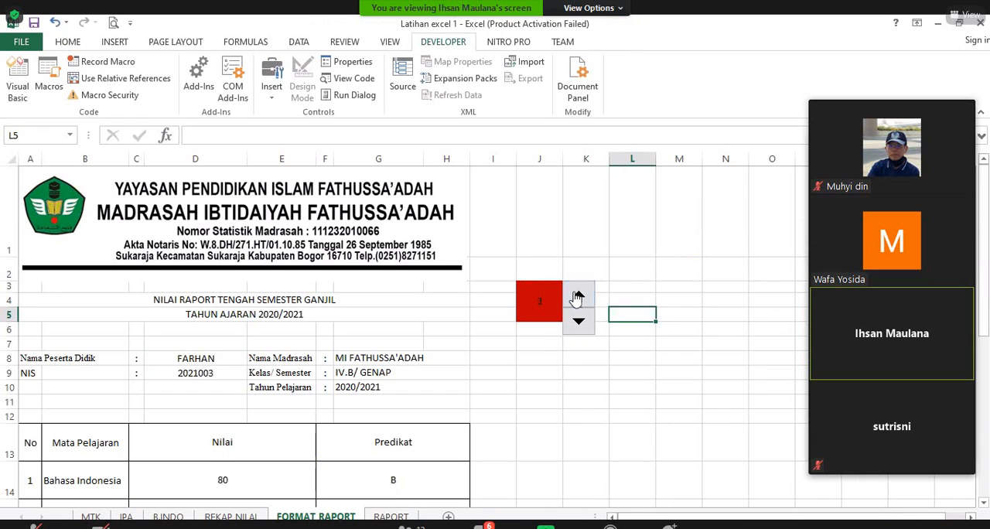
click(578, 295)
click(577, 298)
click(578, 319)
click(580, 299)
click(580, 299)
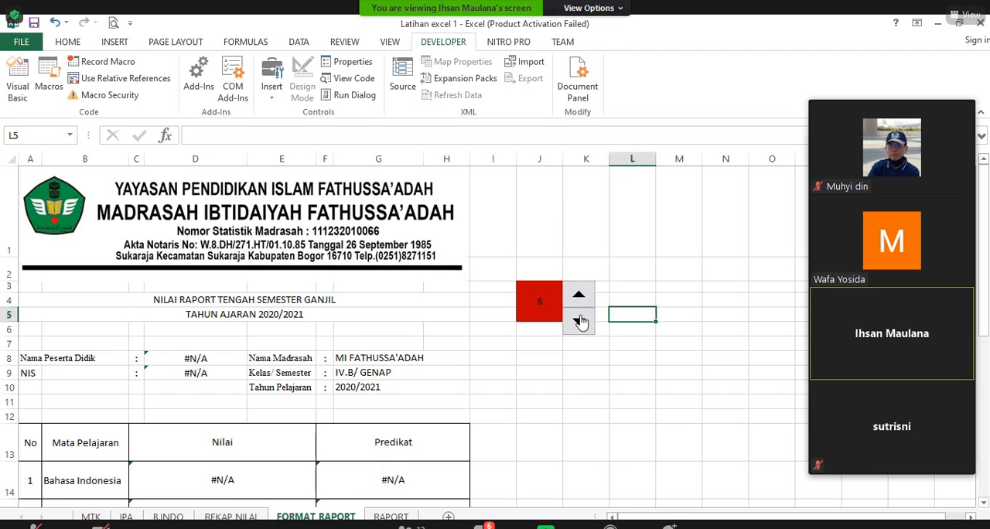
click(581, 321)
click(581, 322)
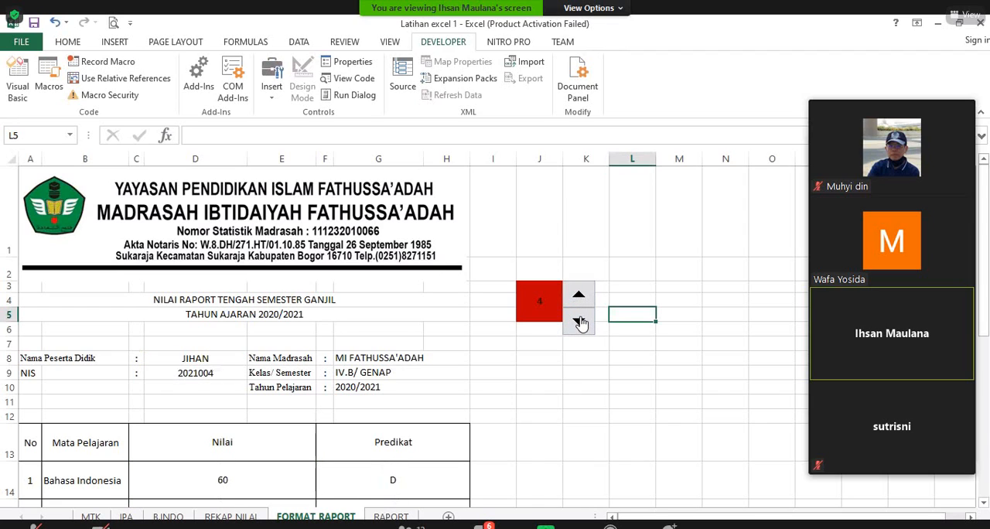
click(581, 322)
Step: Examine the whole report card for student number 3, from the school letterhead through the grades and rank to the signatures
scroll(581, 347, down, 1)
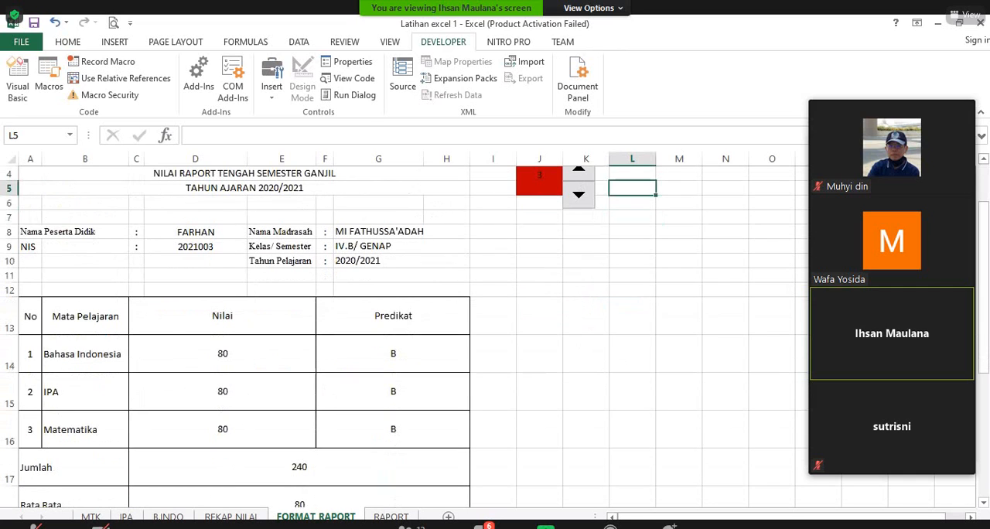
click(753, 356)
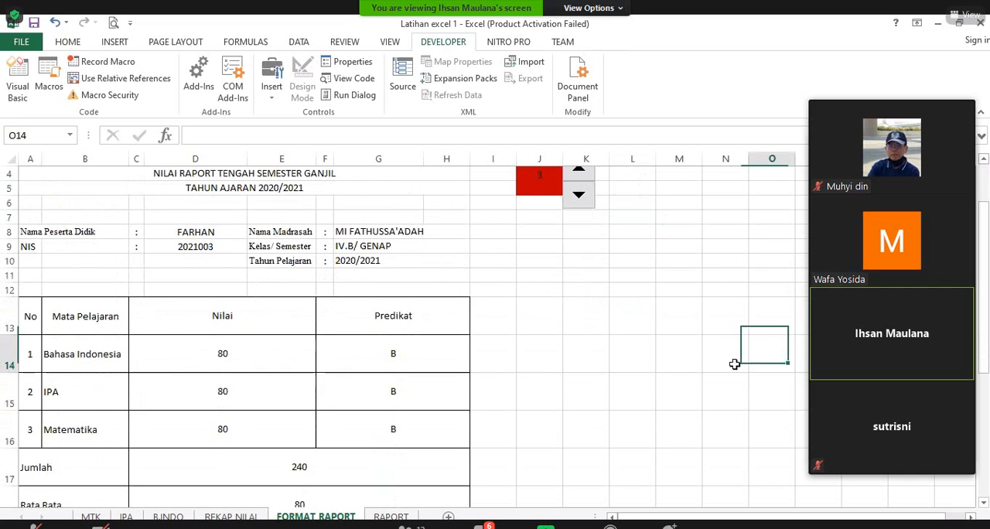
scroll(689, 392, up, 1)
scroll(689, 393, down, 1)
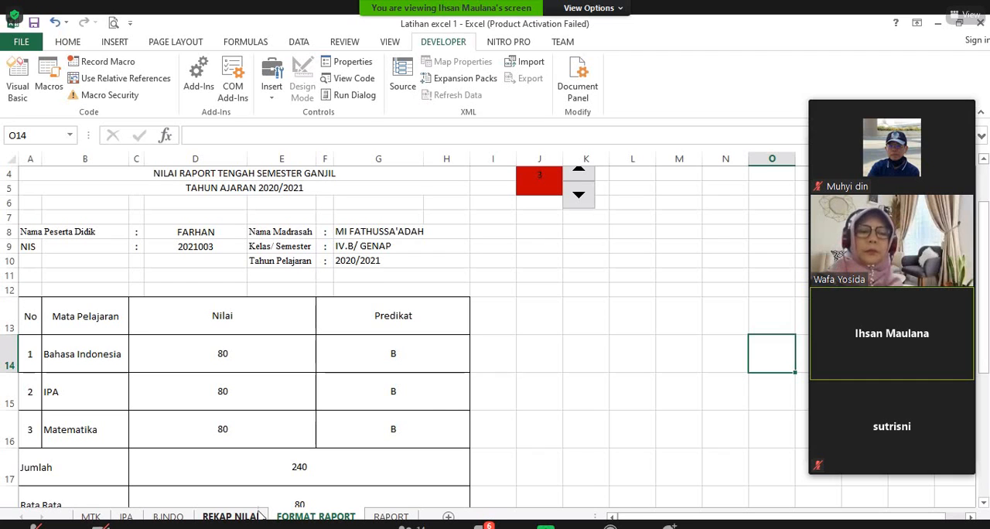
scroll(433, 414, down, 1)
scroll(428, 426, down, 1)
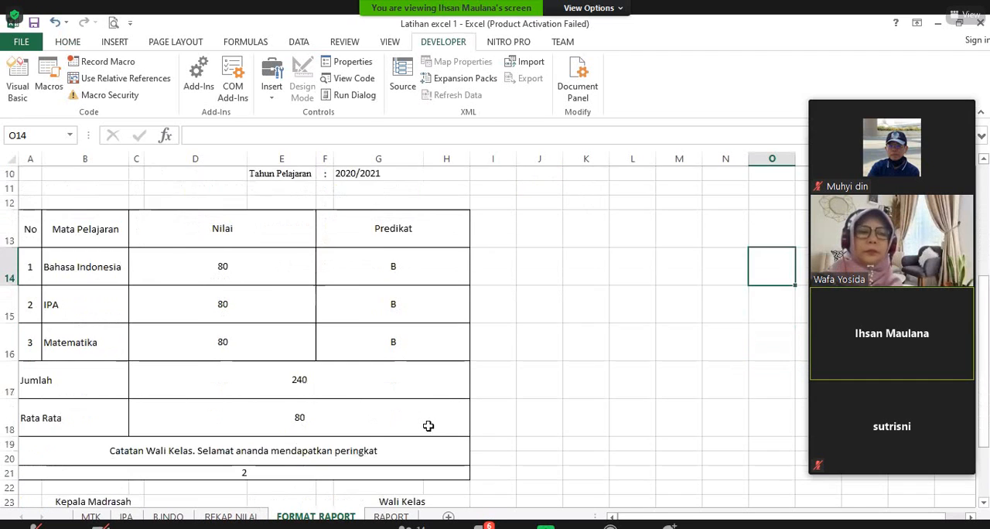
scroll(428, 425, down, 2)
scroll(413, 363, up, 5)
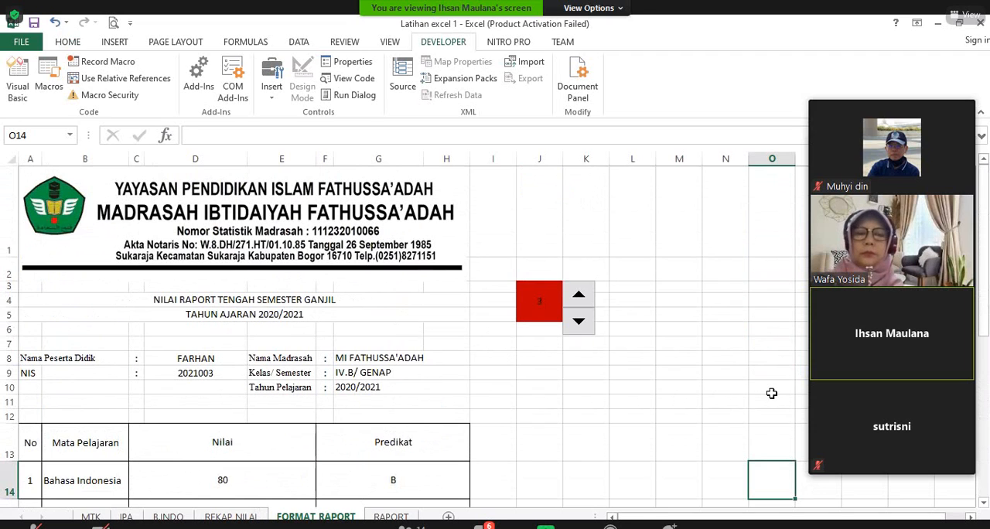
scroll(771, 394, down, 6)
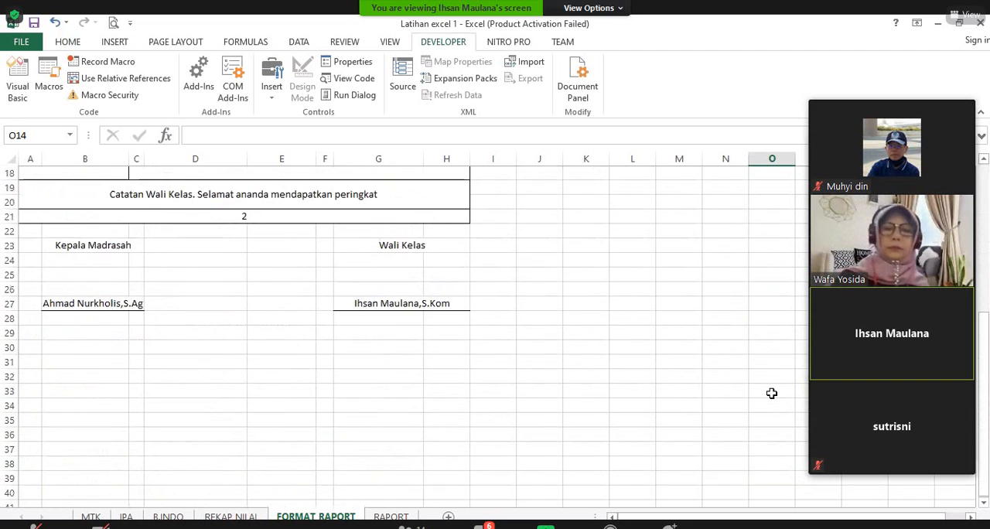
scroll(772, 393, up, 6)
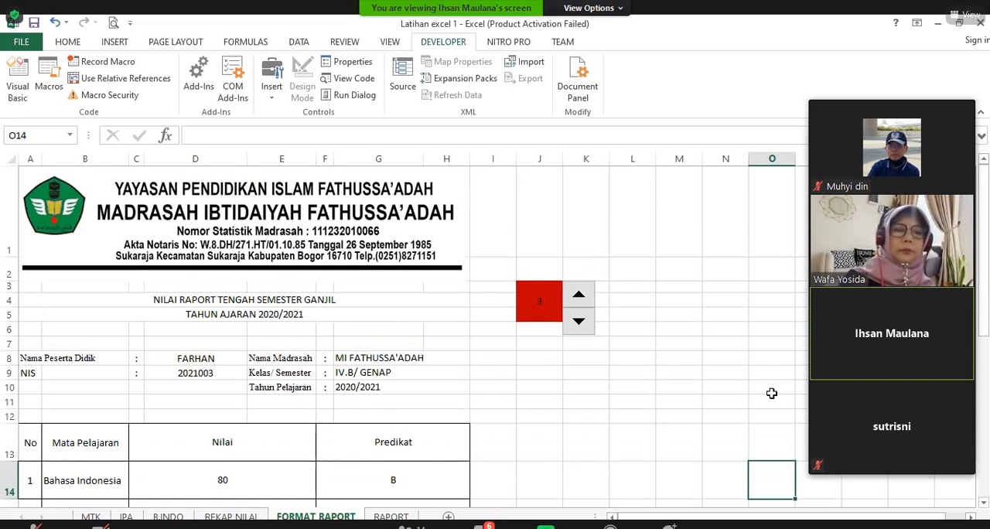
scroll(771, 393, down, 3)
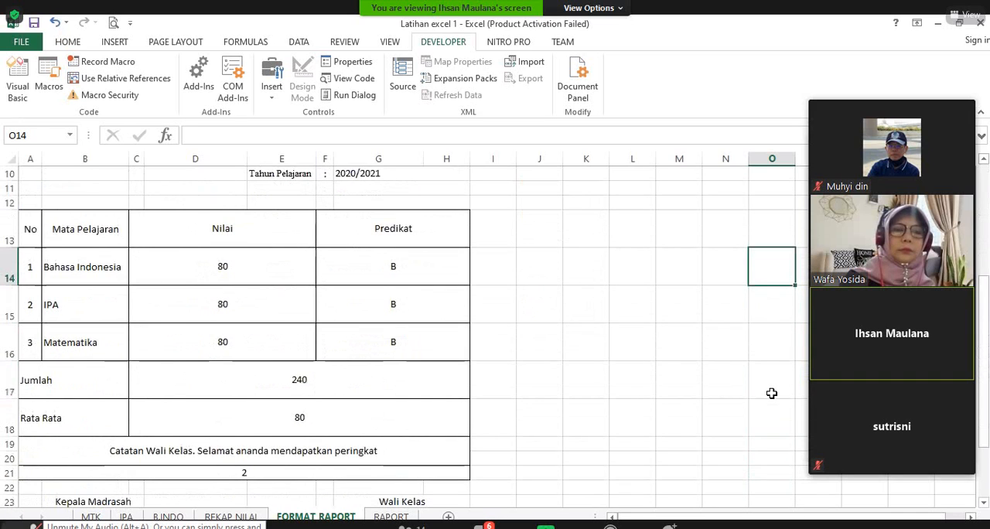
scroll(673, 390, down, 2)
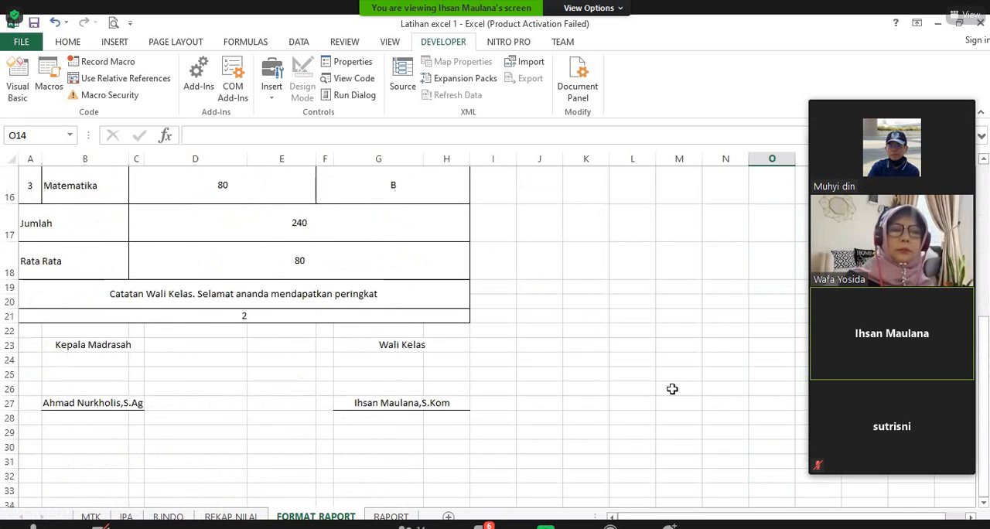
scroll(672, 389, down, 2)
scroll(672, 389, up, 3)
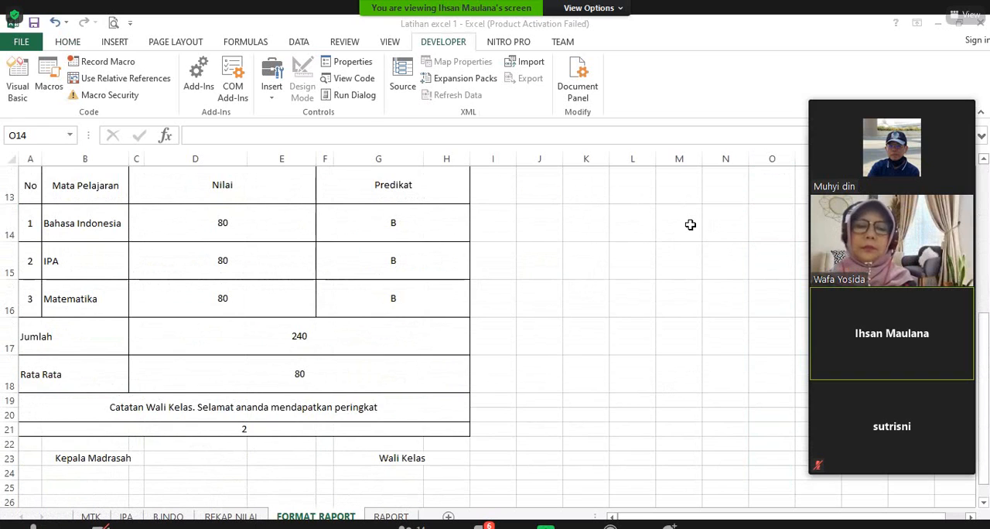
Step: Switch to the Zoom meeting window and toggle its chat panel
key(alt+Tab)
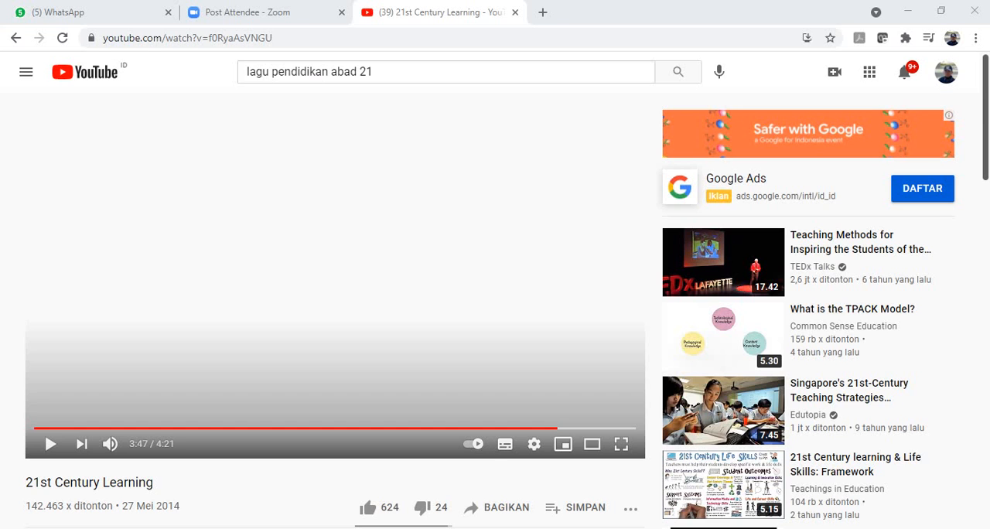
key(alt+Tab)
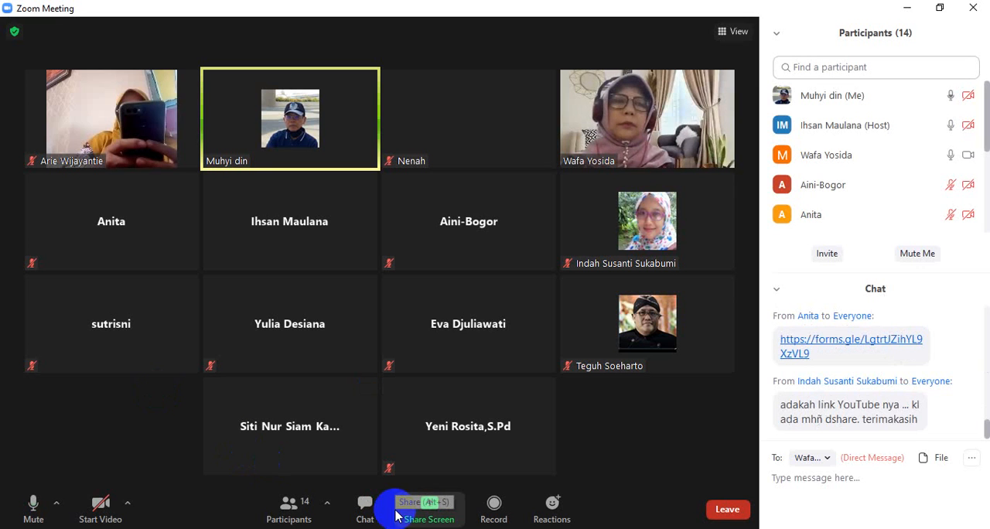
click(366, 517)
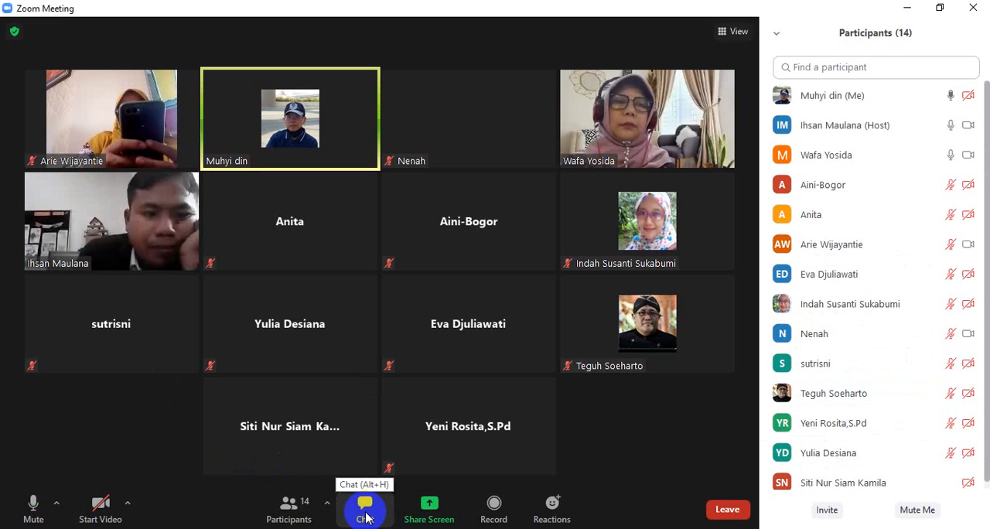
click(366, 517)
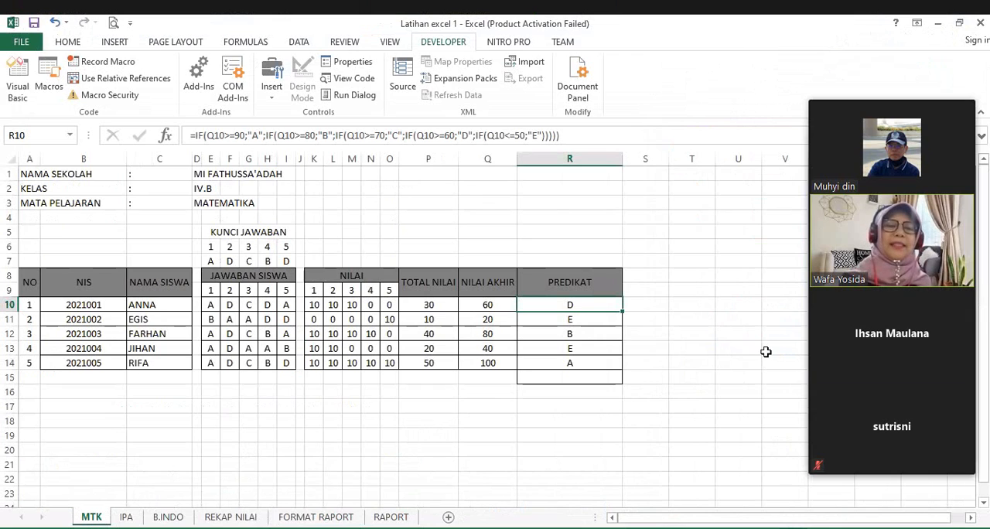
click(329, 437)
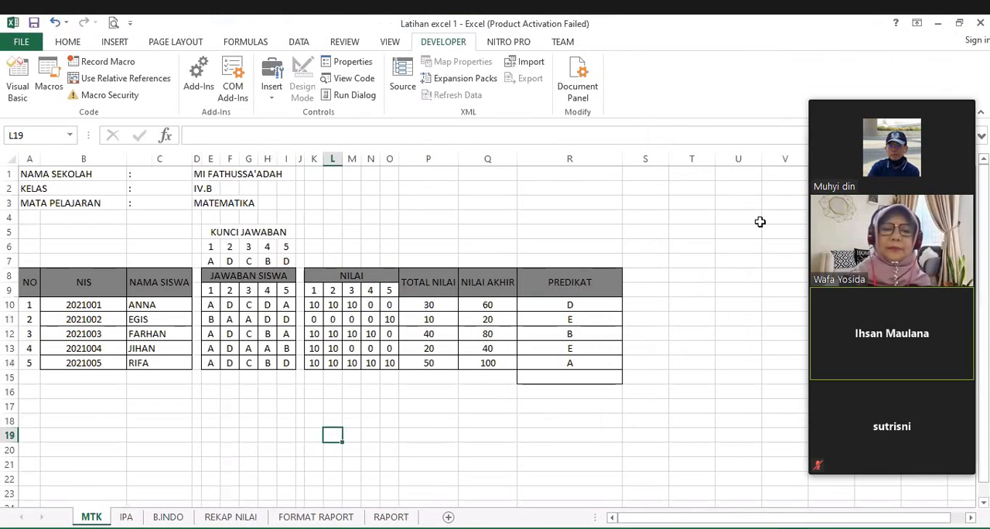
click(246, 421)
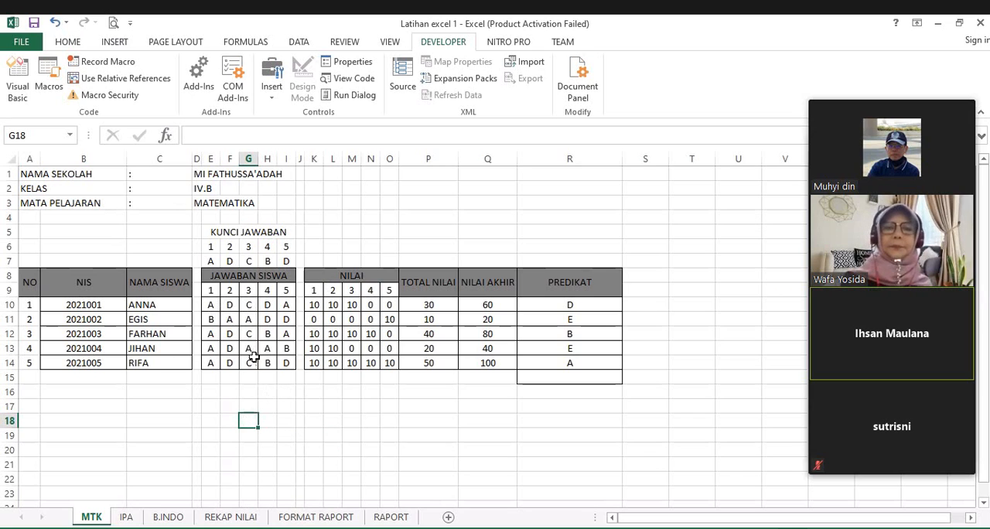
click(301, 419)
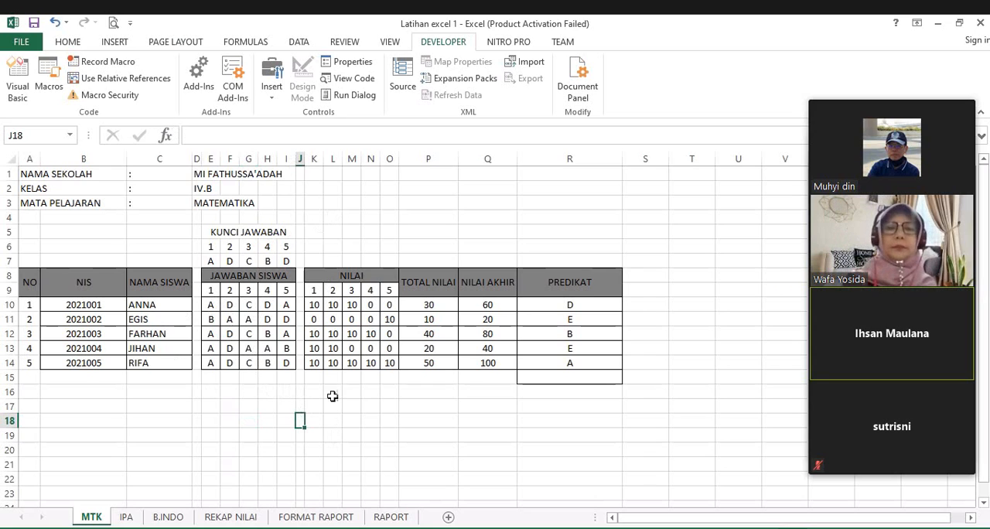
Step: Review the MTK sheet's header labels, the KUNCI JAWABAN answer key and the JAWABAN SISWA student answers
click(60, 173)
click(60, 193)
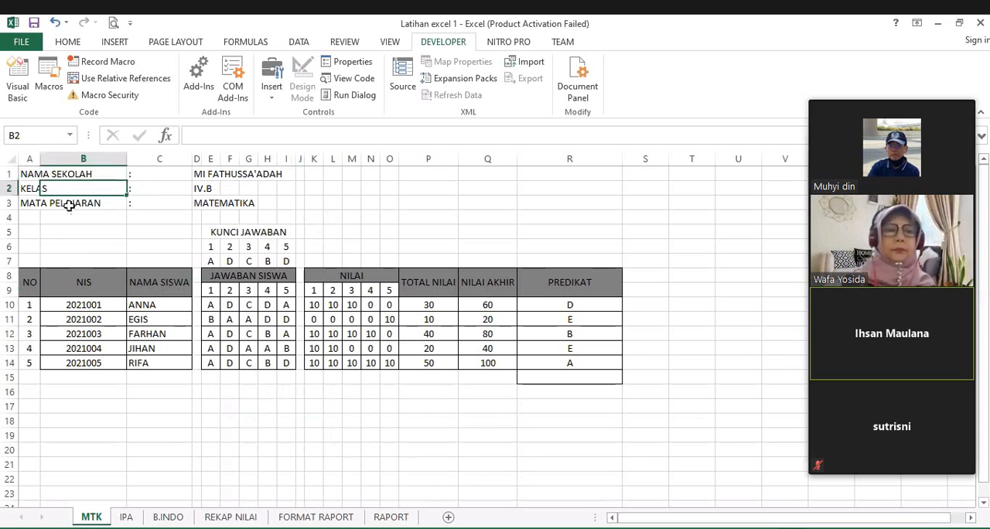
click(70, 203)
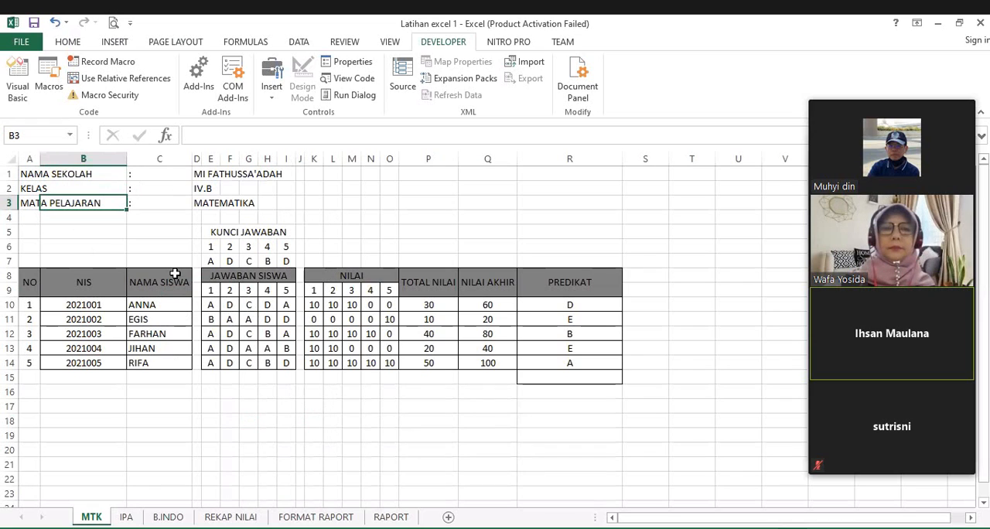
drag(299, 230, 199, 246)
click(230, 262)
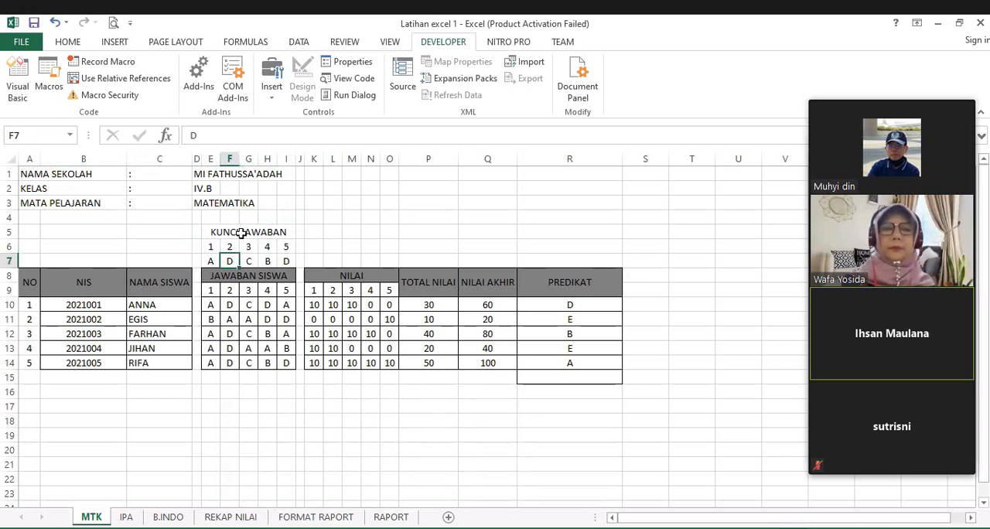
drag(208, 232, 224, 263)
drag(220, 305, 288, 371)
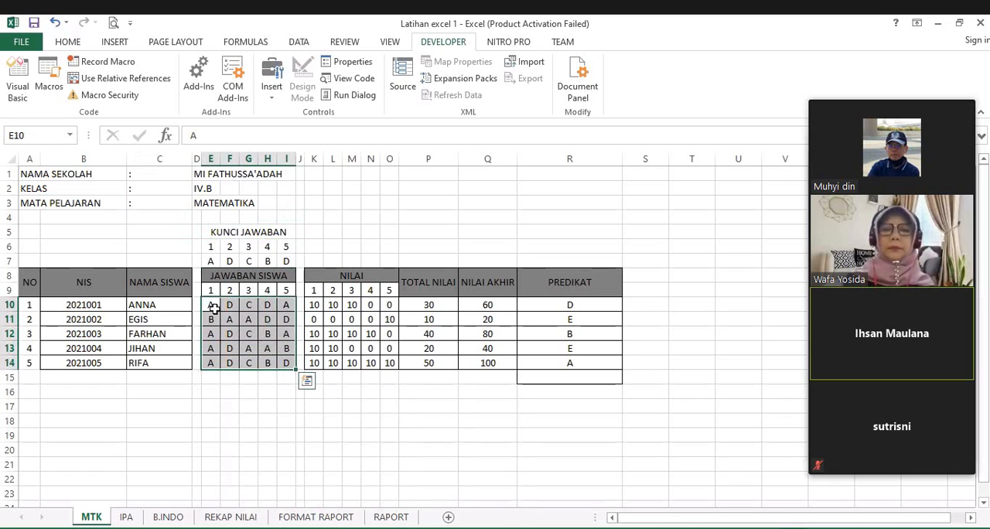
drag(214, 308, 274, 319)
click(348, 408)
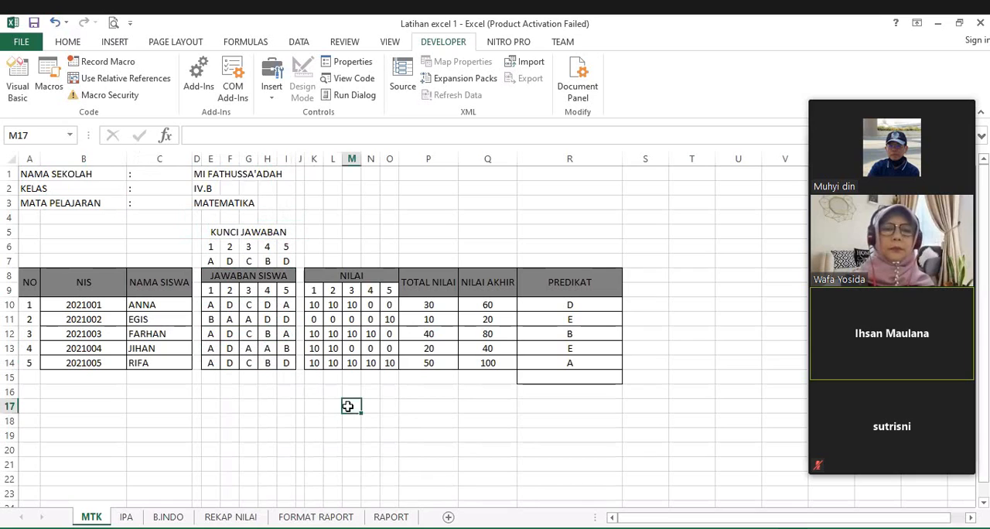
Step: Copy the formula =IF(E10=E$7;10;0) from cell K10, leaving the cell's own formula in place
click(316, 306)
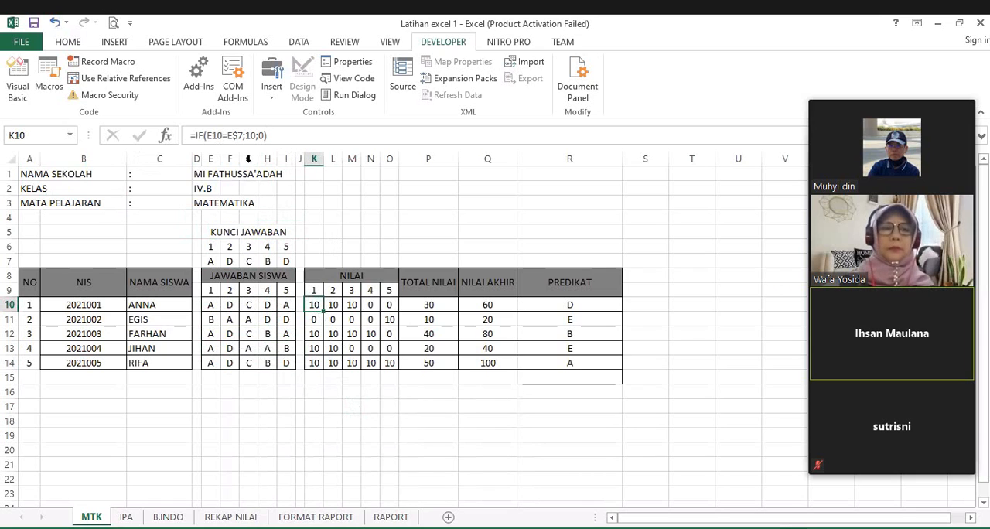
click(503, 452)
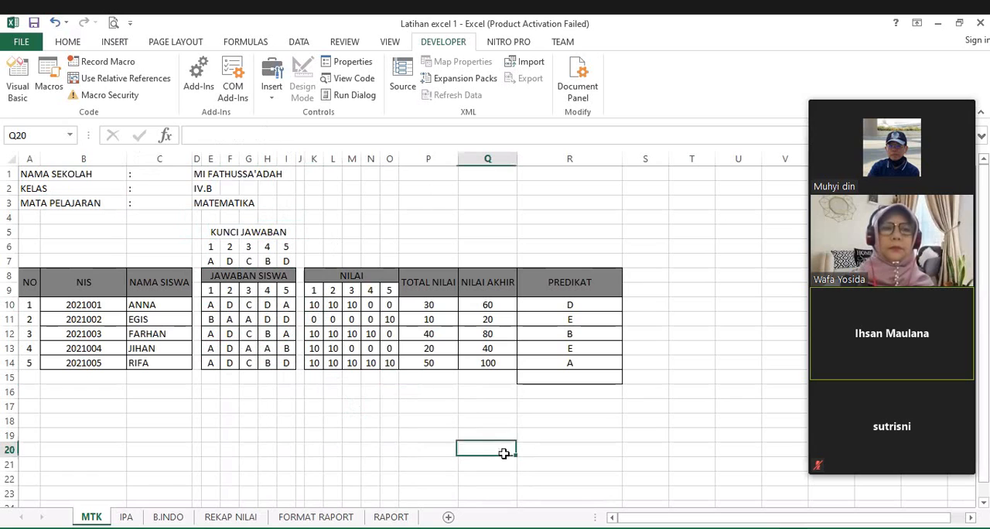
click(312, 304)
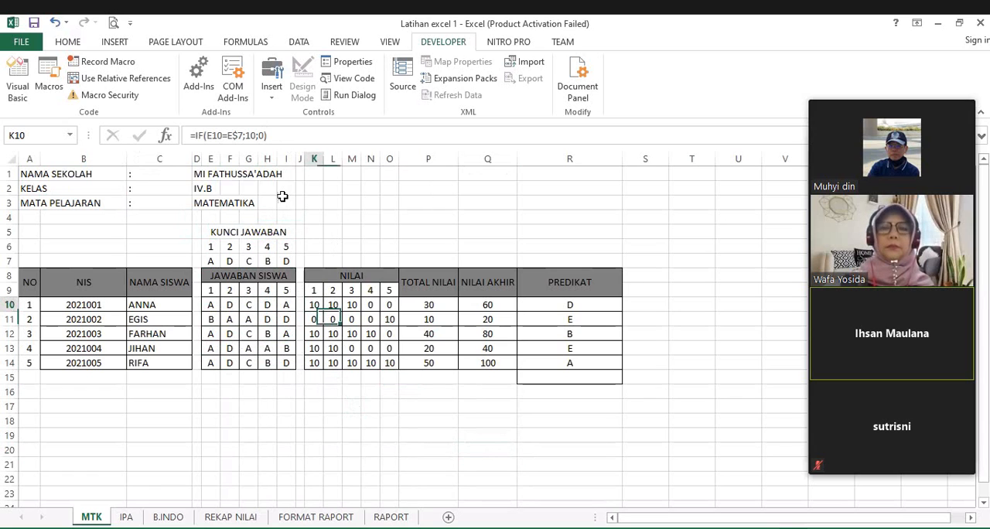
click(280, 138)
drag(280, 138, 174, 141)
key(ctrl+c)
click(482, 446)
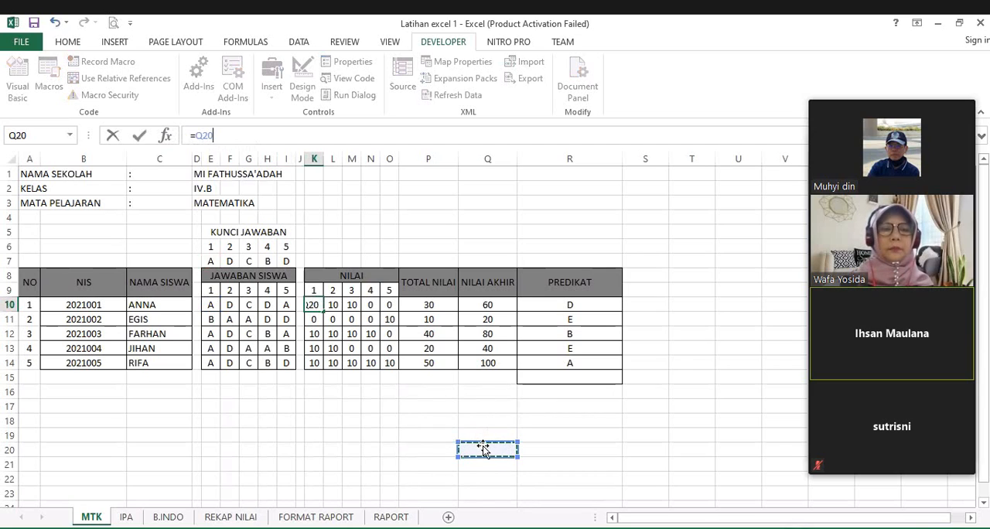
key(Escape)
Step: Try to paste the copied formula into cell Q20 after an equals sign
click(483, 449)
text(=)
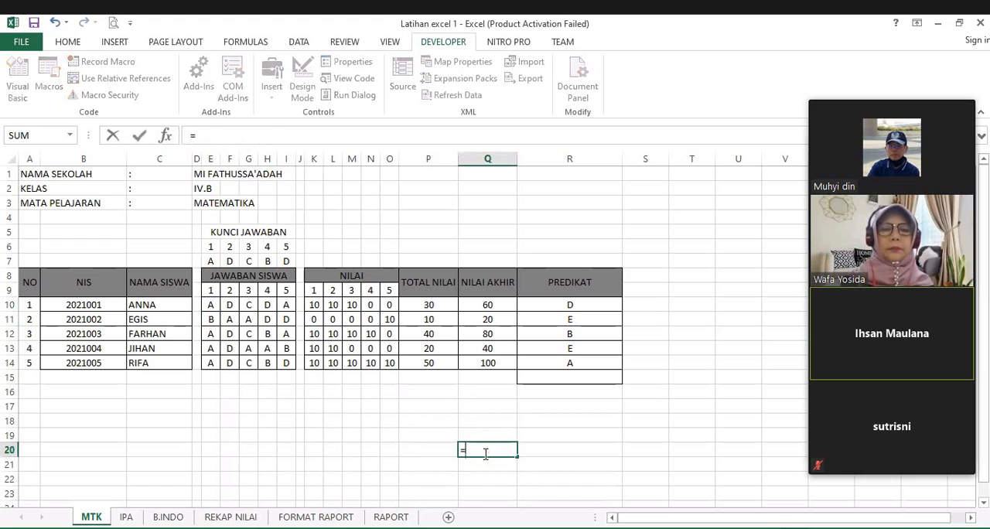
key(ctrl+v)
key(Return)
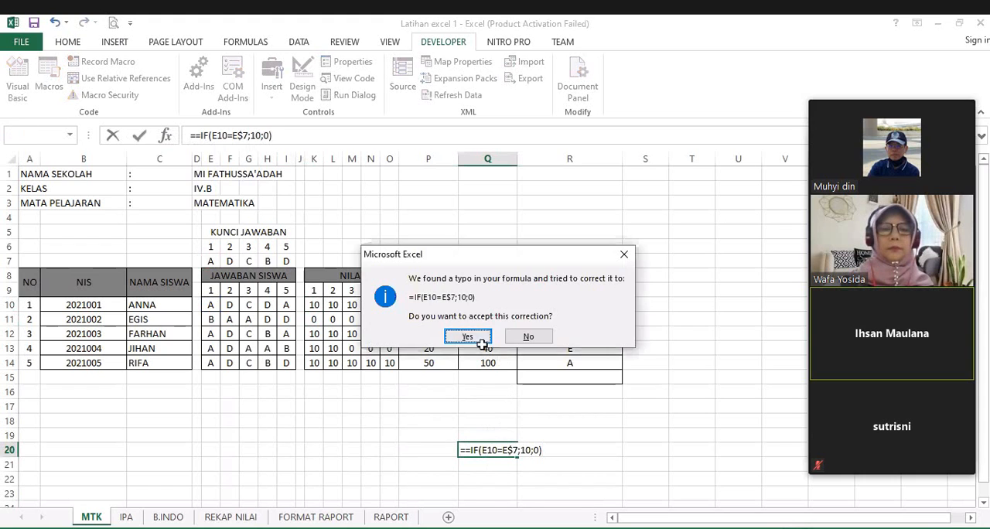
key(Return)
Step: Enter the copied formula =IF(E10=E$7;10;0) in cell Q20 as plain text
click(508, 447)
text(')
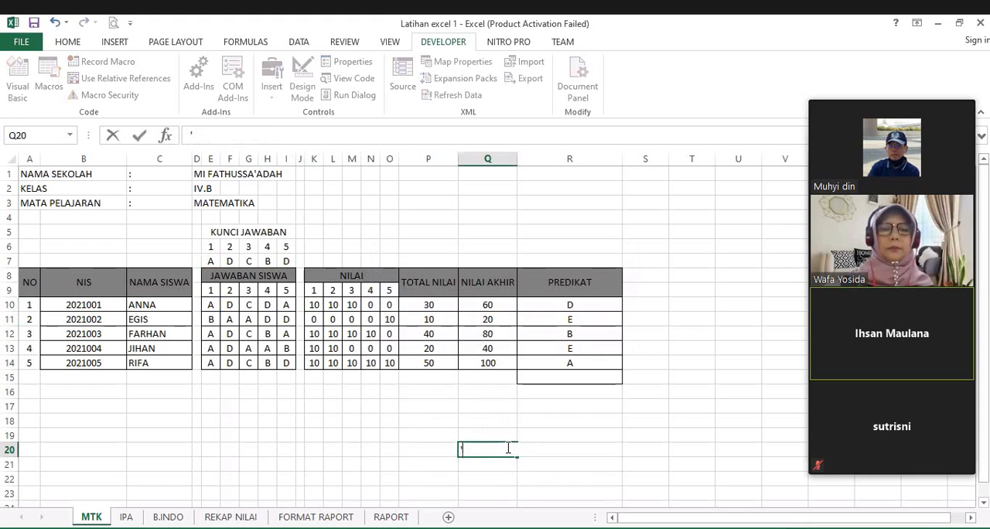
key(ctrl+v)
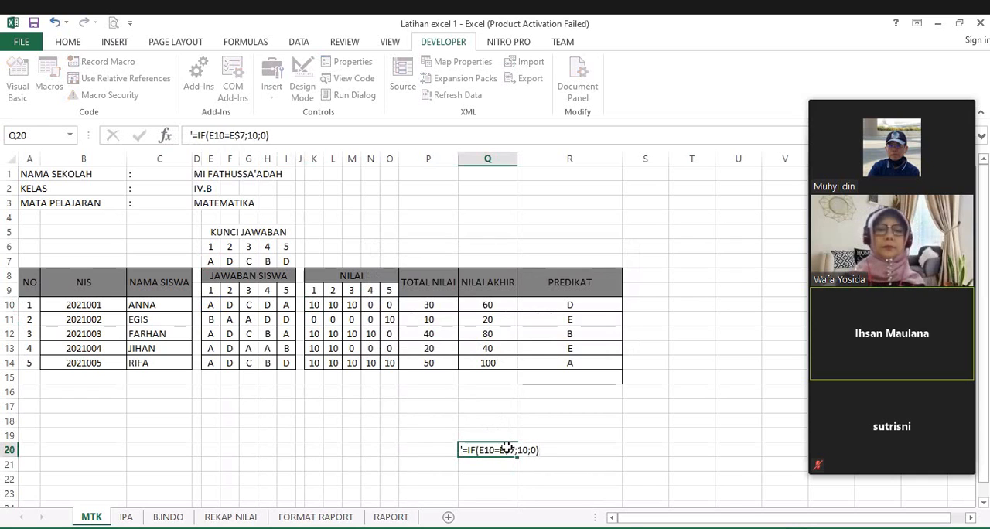
key(Return)
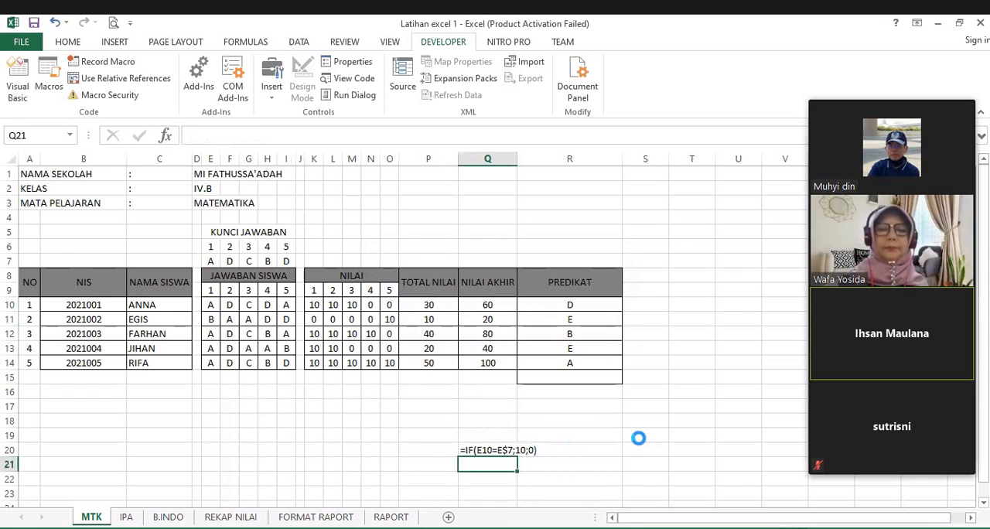
Step: Examine the formula text in Q20 alongside the JAWABAN SISWA answers and the NILAI scores
scroll(639, 437, up, 2)
scroll(742, 449, up, 1)
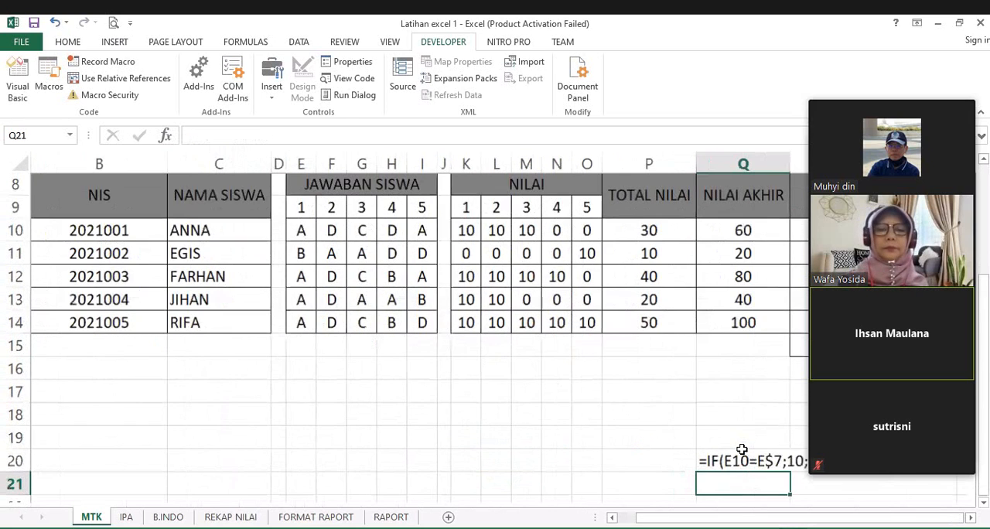
scroll(742, 450, up, 1)
drag(671, 418, 465, 368)
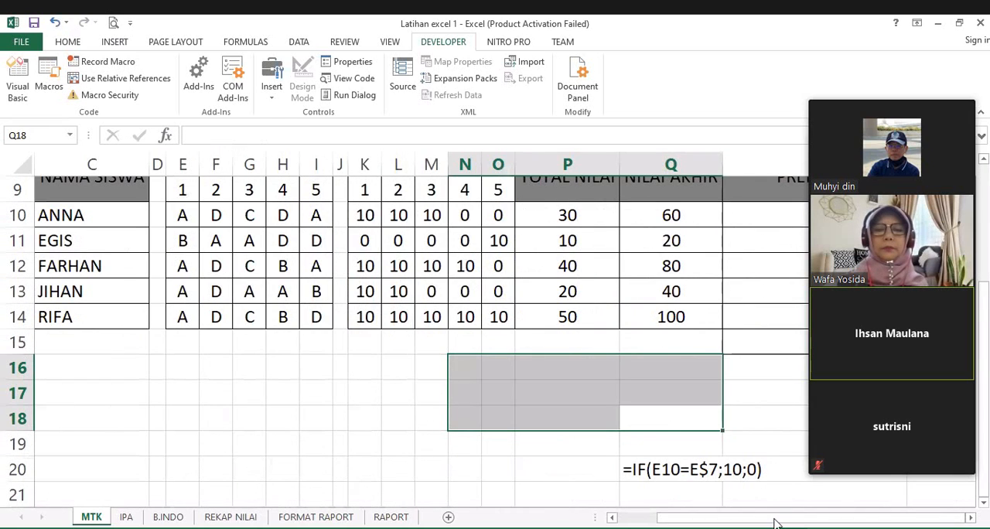
scroll(776, 524, right, 1)
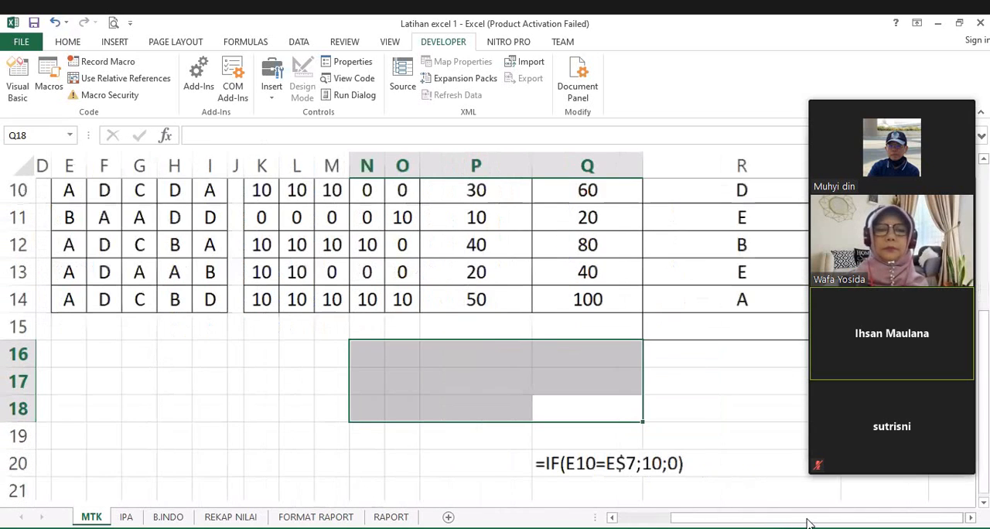
scroll(781, 448, up, 1)
scroll(782, 448, up, 1)
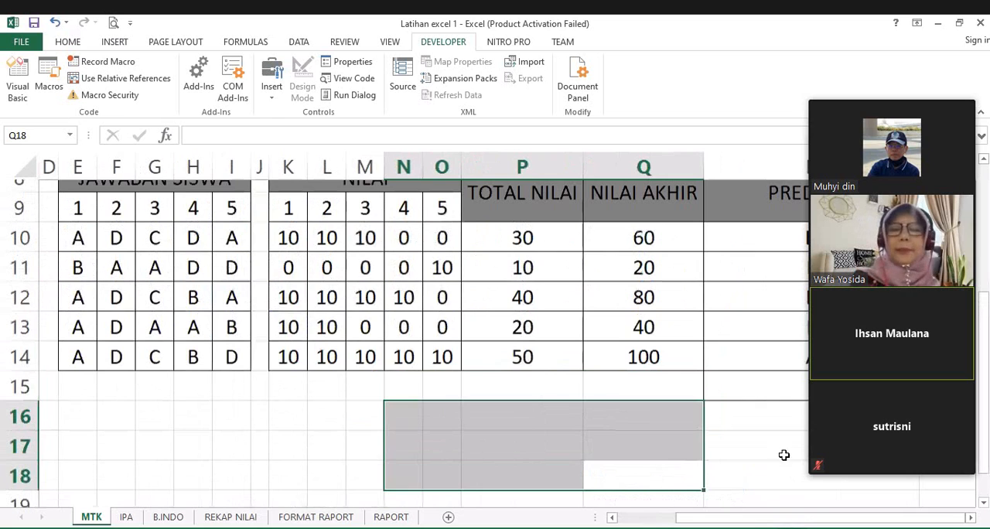
scroll(732, 445, down, 3)
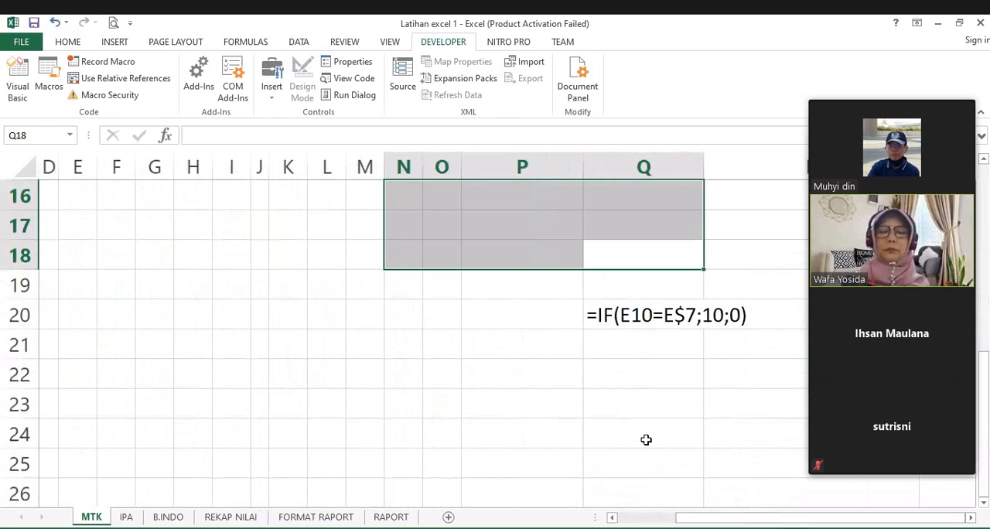
scroll(642, 432, up, 1)
scroll(642, 433, up, 3)
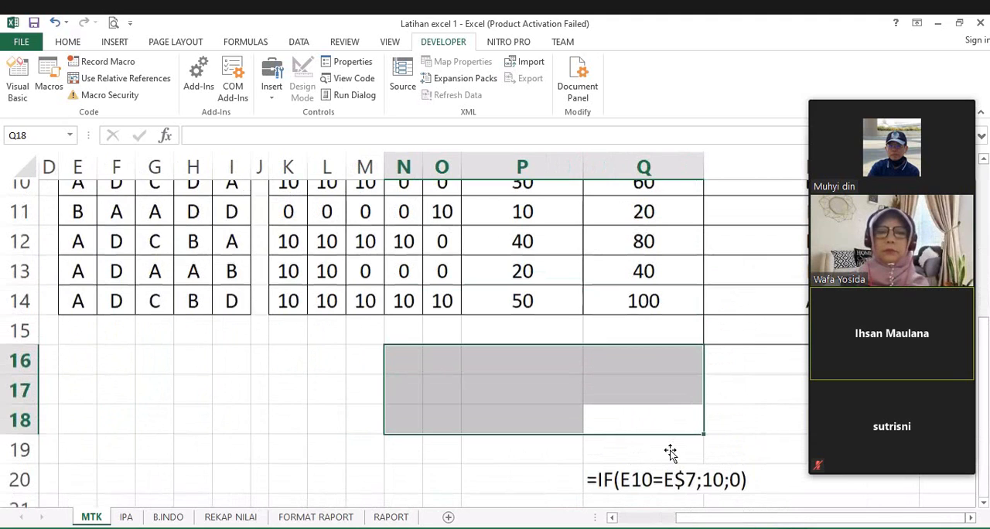
scroll(645, 432, down, 1)
click(643, 432)
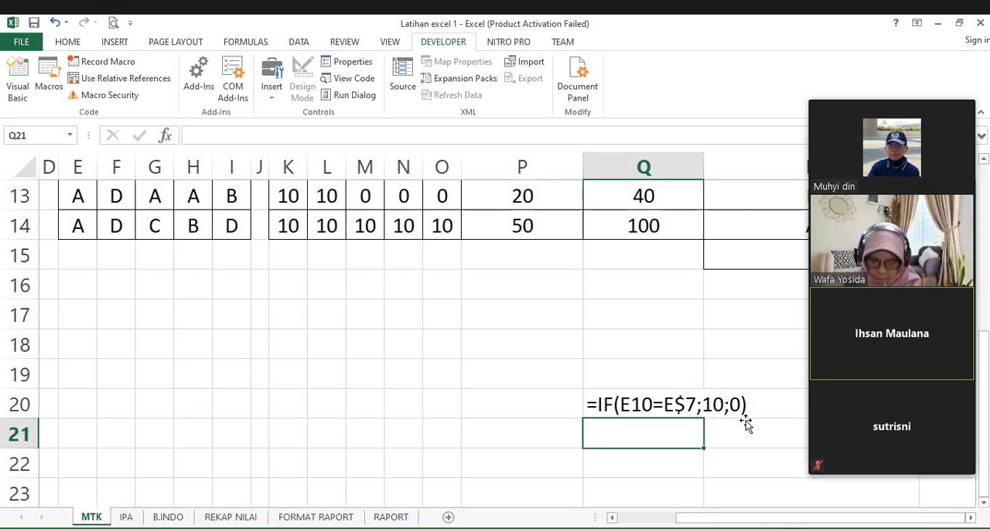
Step: Copy the formula text from Q20 to E16, and move that copy to K16 below the NILAI columns
drag(719, 517, 699, 518)
key(Up)
key(ctrl+c)
click(213, 288)
key(ctrl+v)
scroll(313, 348, up, 3)
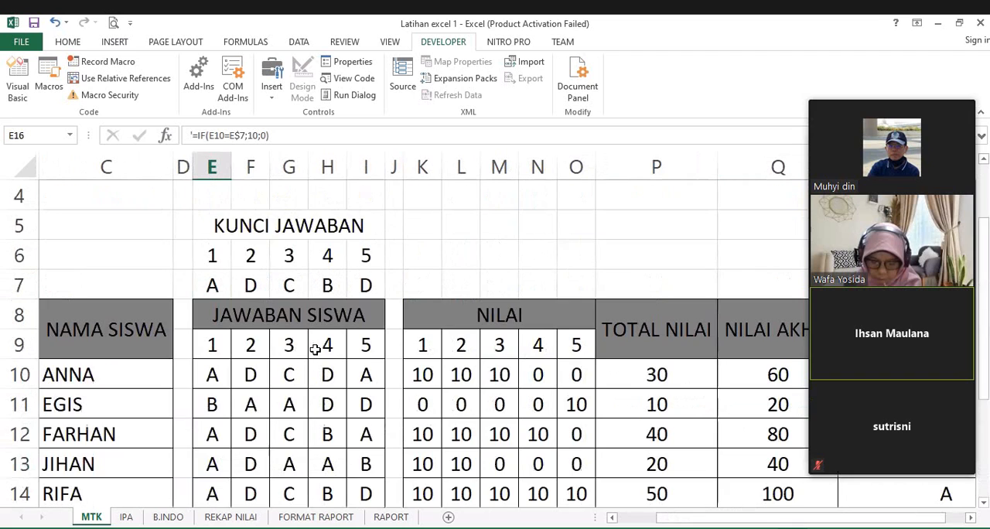
scroll(450, 307, down, 1)
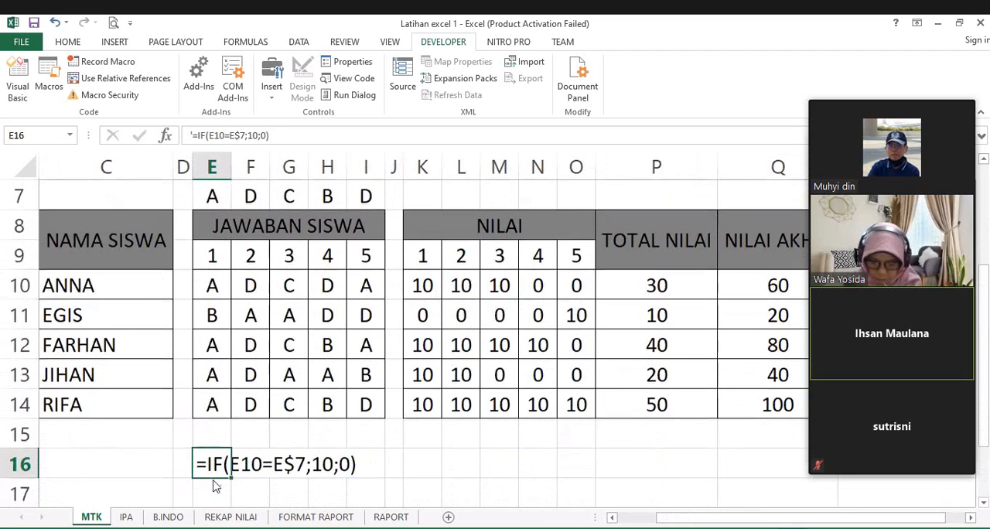
drag(217, 478, 429, 480)
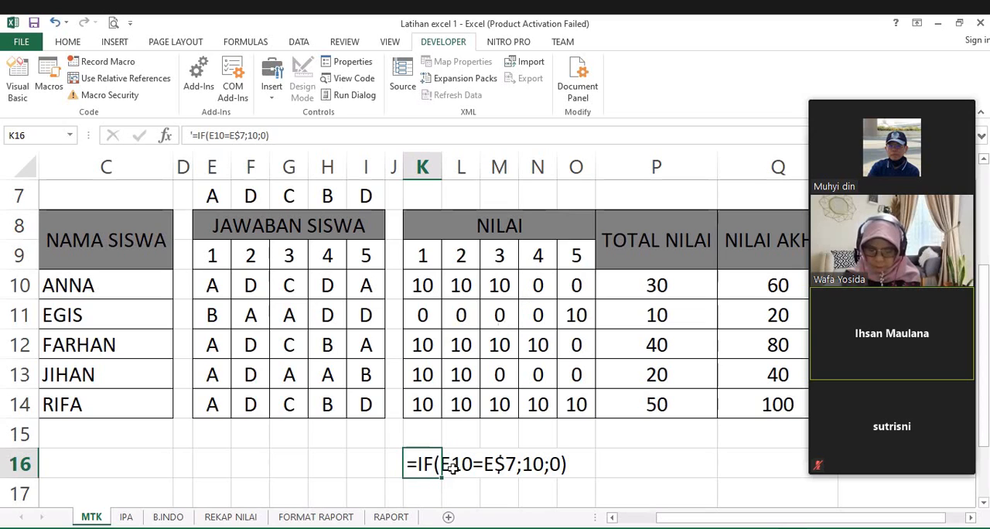
Step: Delete the formula text in K16 and clear all the NILAI scores in K10:O14
click(598, 455)
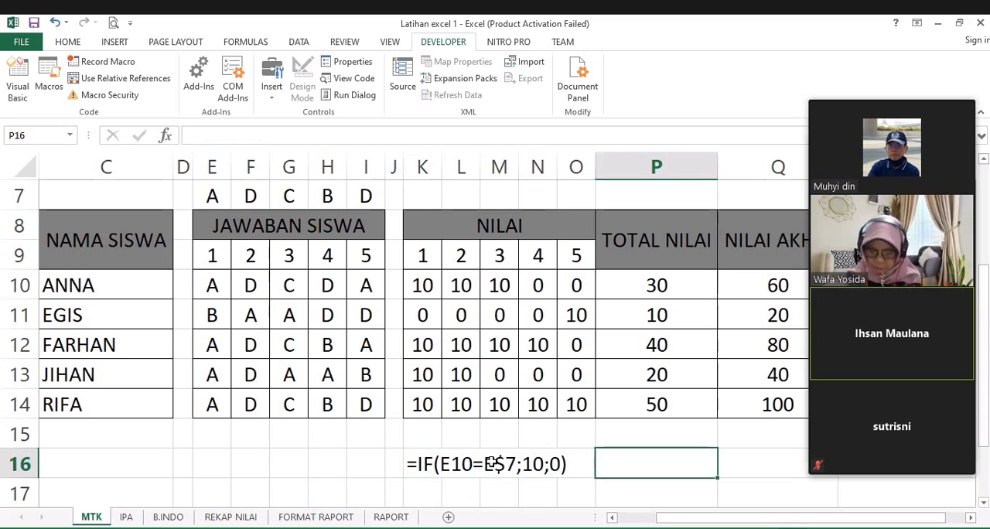
click(432, 469)
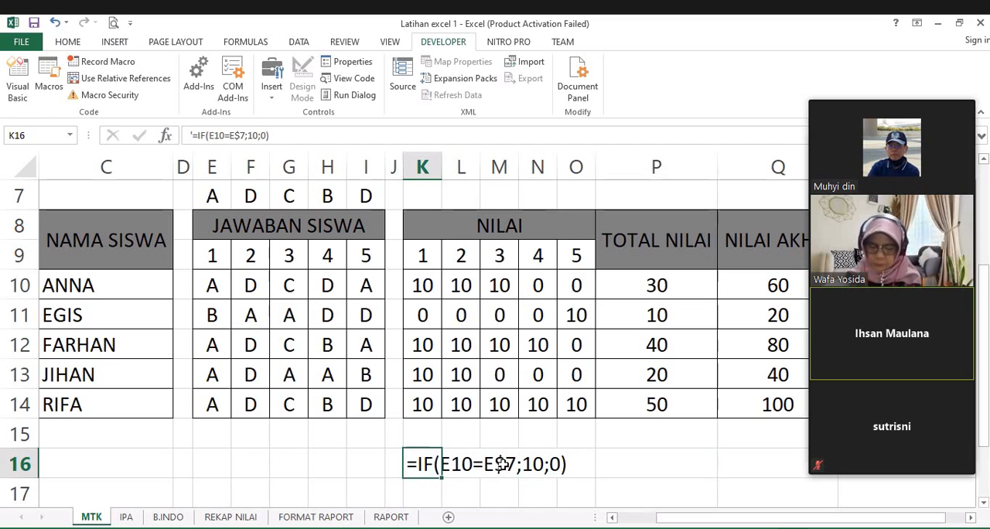
click(502, 466)
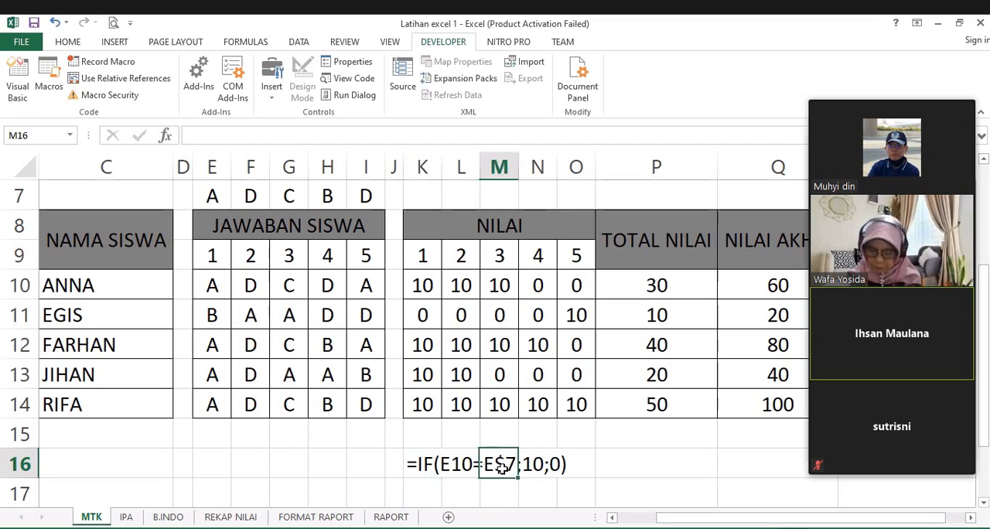
drag(424, 463, 559, 457)
key(Delete)
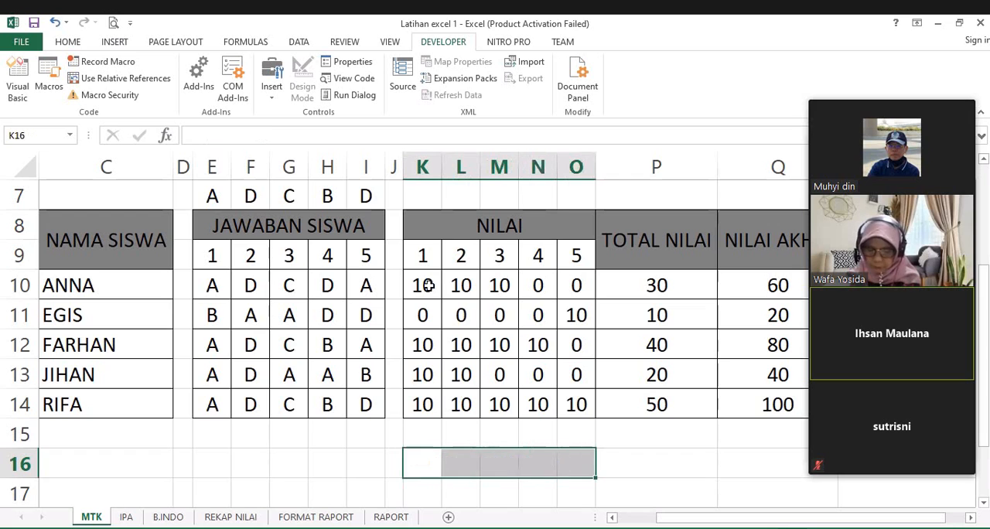
drag(420, 284, 579, 404)
key(Delete)
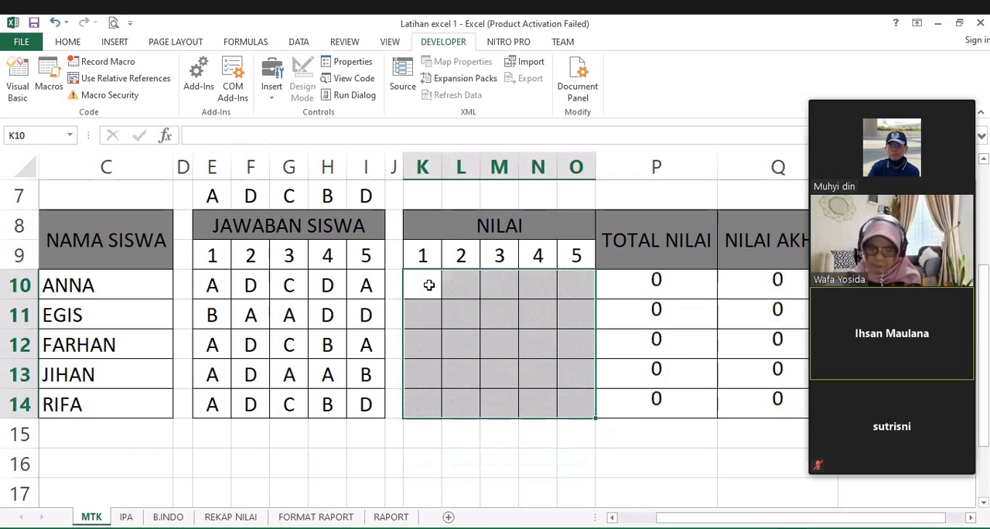
Step: Enter =IF(E10=E7;10;0) in K10 to score the first student's first answer against the answer key
click(424, 283)
scroll(362, 323, up, 1)
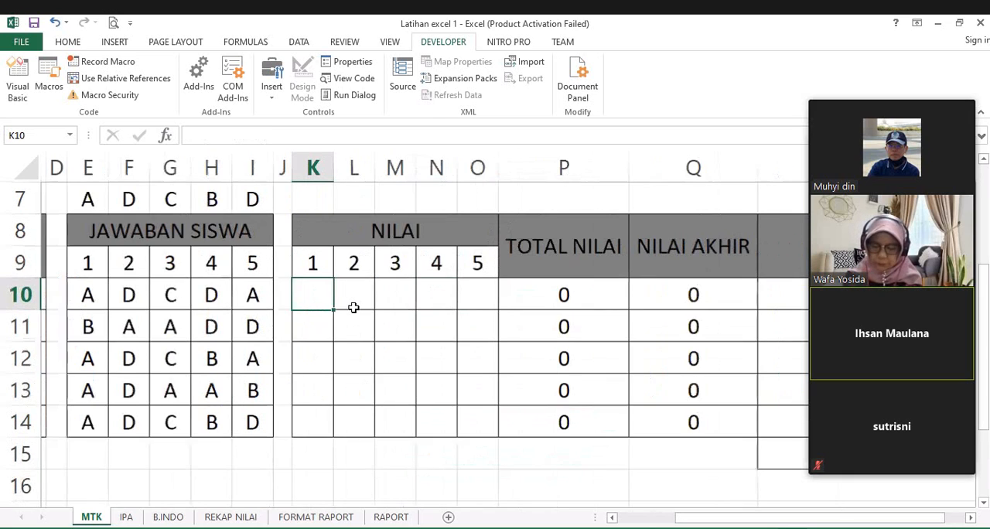
text(=)
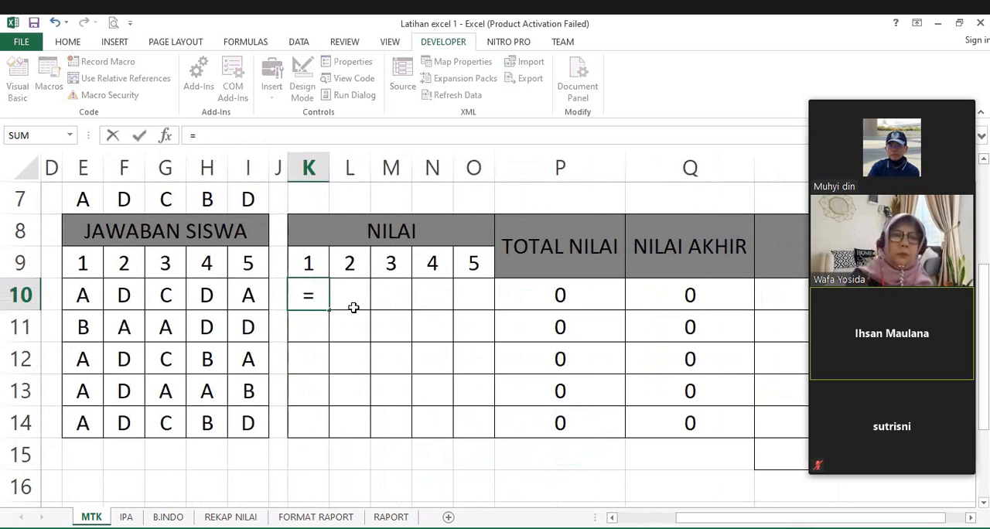
text(IF)
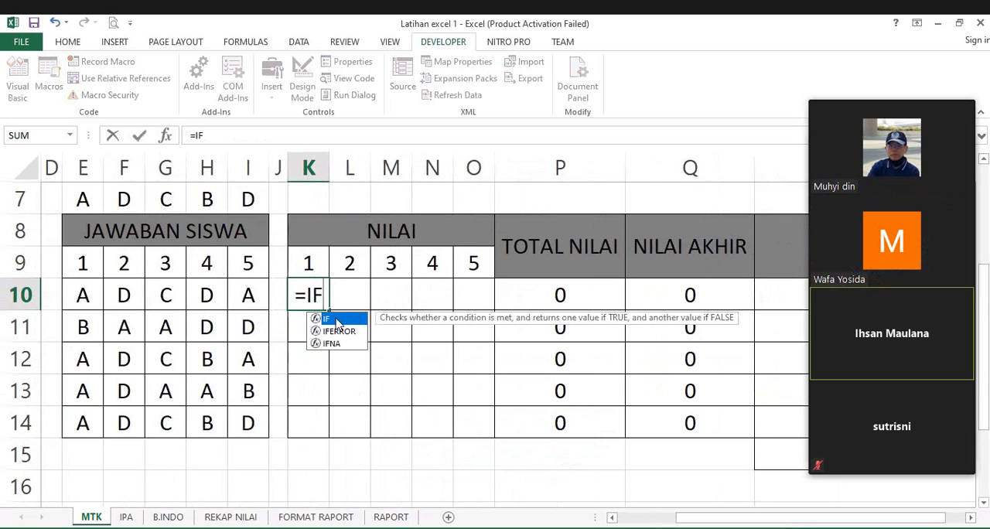
text(()
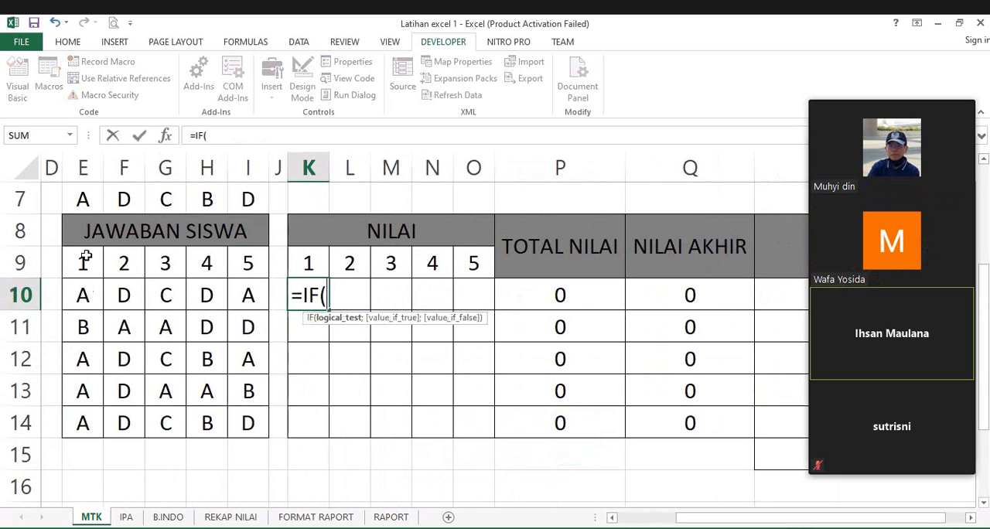
click(81, 295)
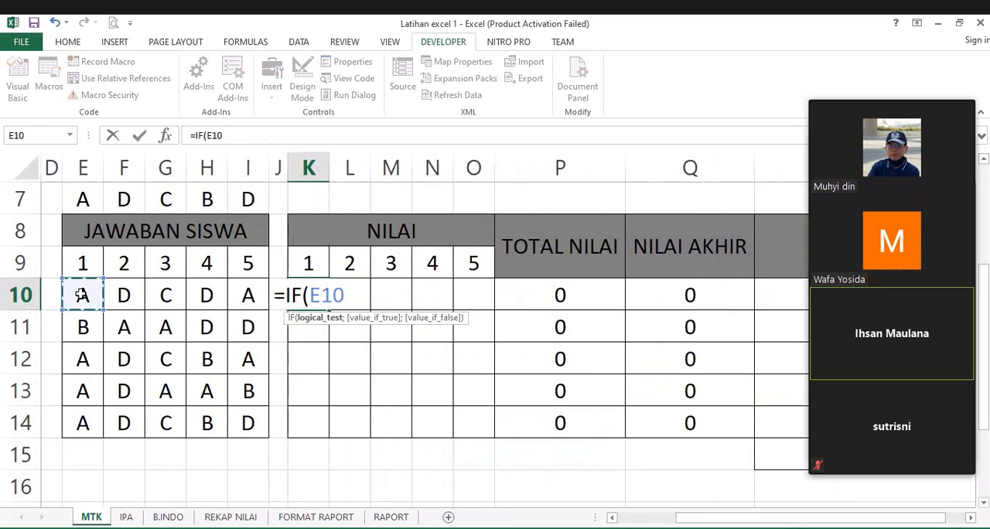
text(=)
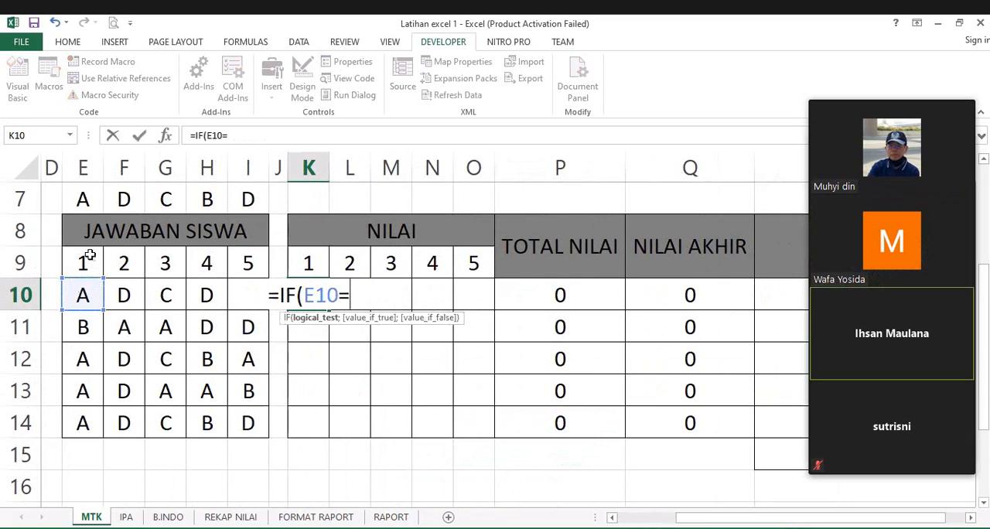
scroll(85, 232, up, 1)
click(87, 294)
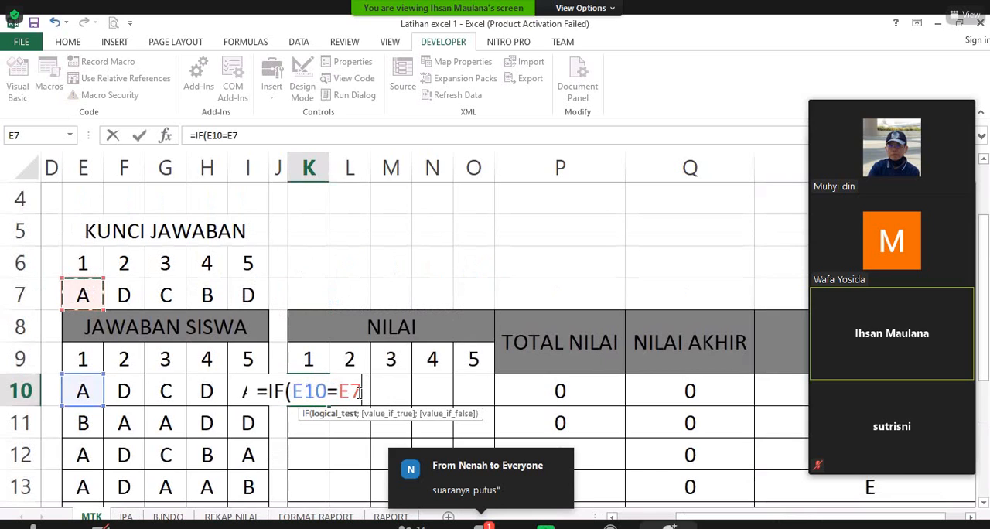
text(;")
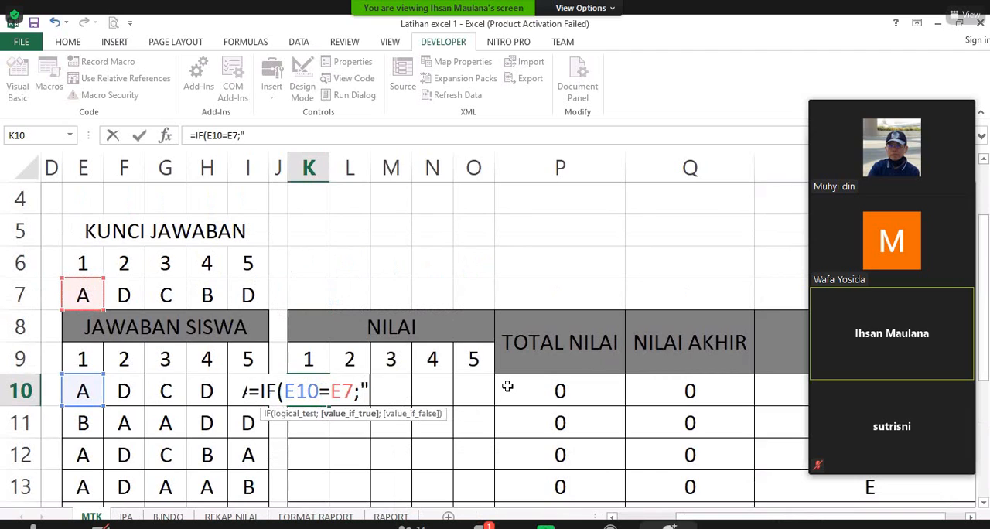
key(BackSpace)
text(10;0)
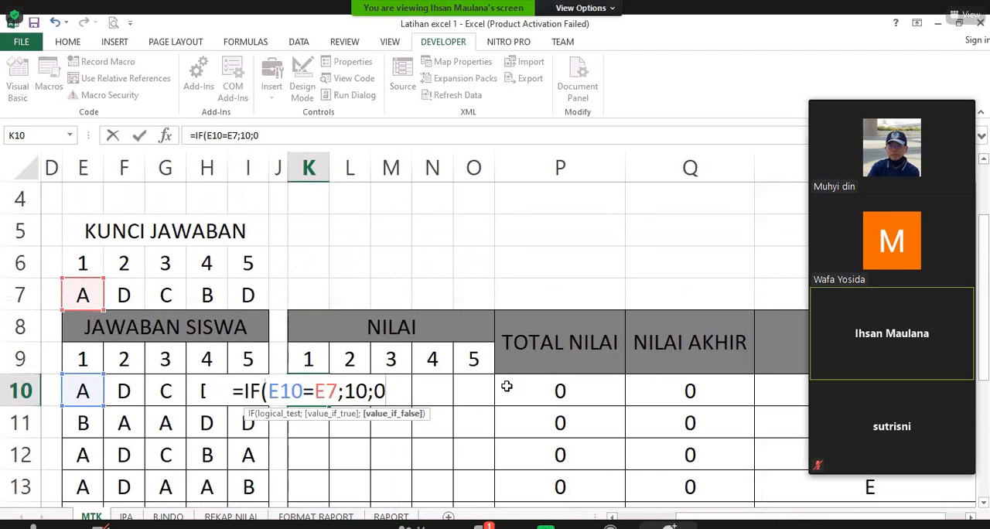
key(Return)
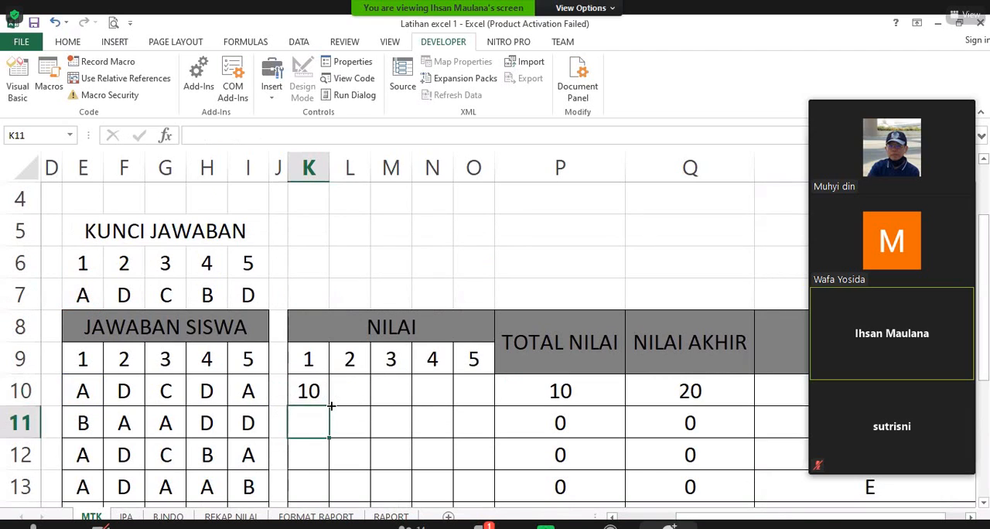
Step: Fill the K10 formula across to O10 for the first student's remaining answers
click(321, 396)
drag(328, 406, 472, 430)
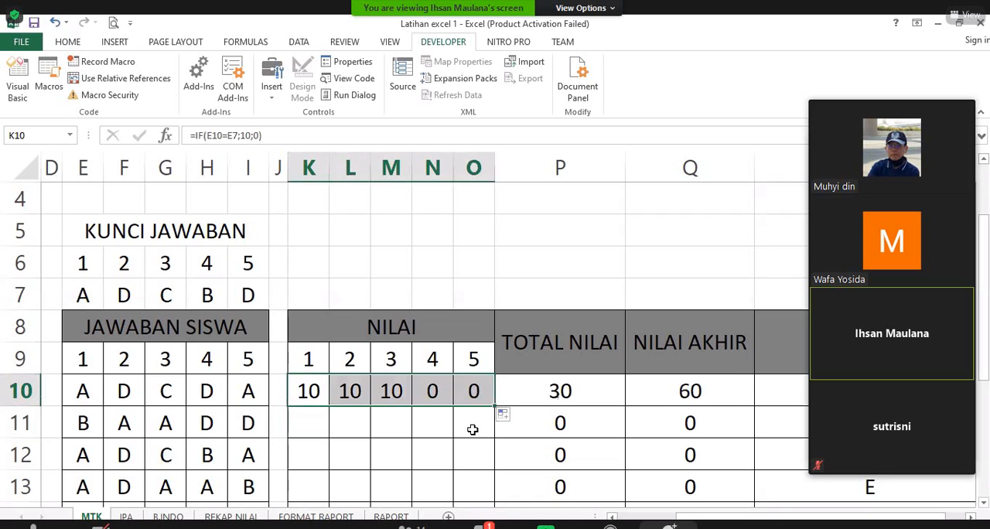
Step: Undo the fill across the first student's scores and lock the answer-key row in K10, making the formula =IF(E10=E$7;10;0)
key(ctrl+z)
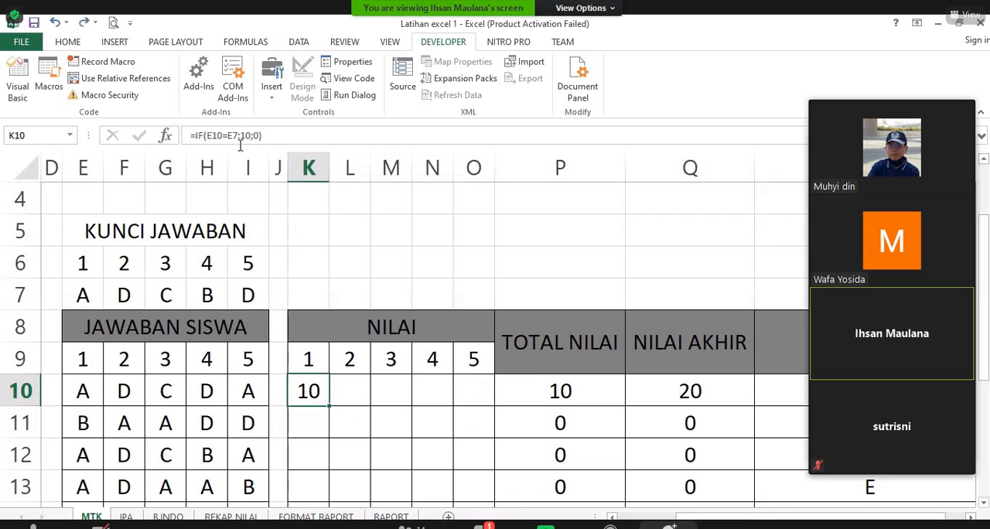
click(240, 140)
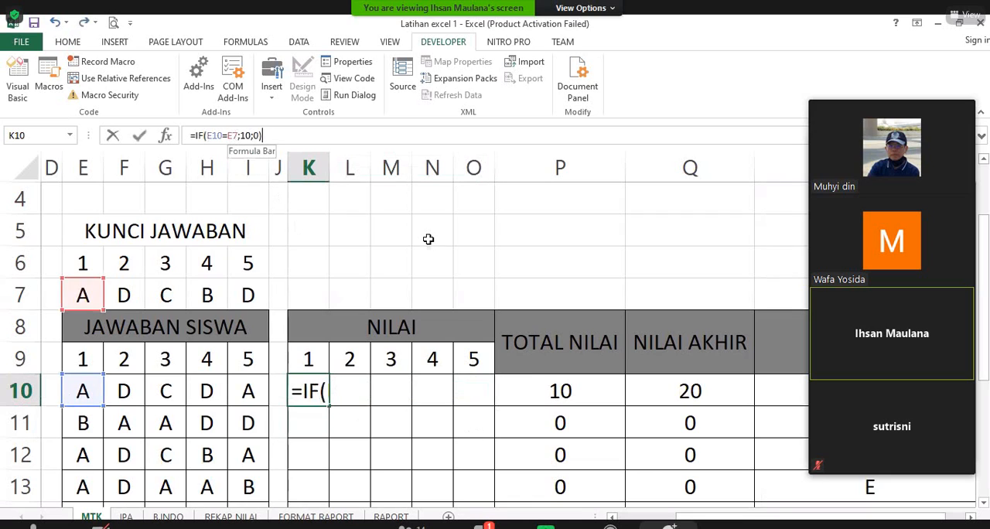
key(Left)
key(Left)
key(Left)
key(Left)
key(Left)
key(Left)
key(Left)
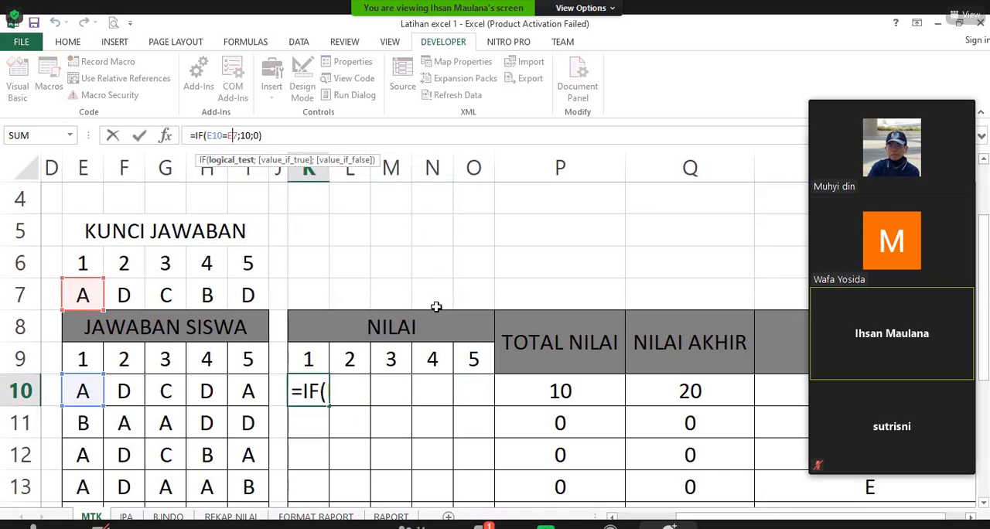
key(F4)
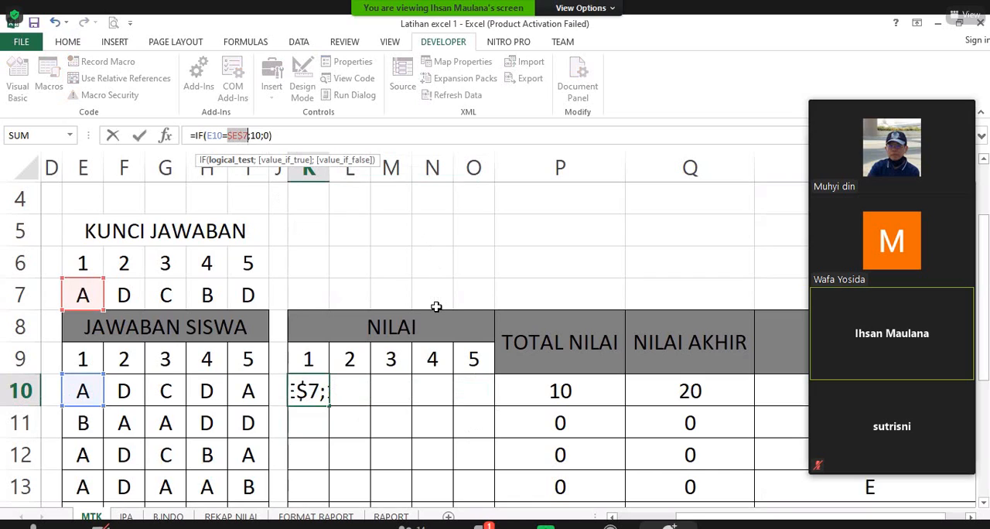
key(F4)
key(Return)
Step: Fill the K10 formula across and down through K10:O14 to score all students' answers
click(320, 398)
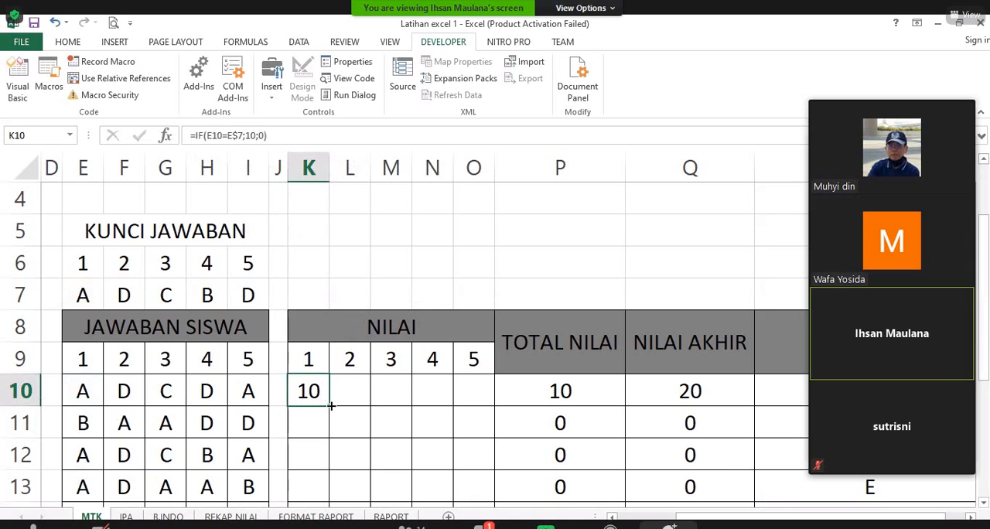
drag(331, 406, 476, 461)
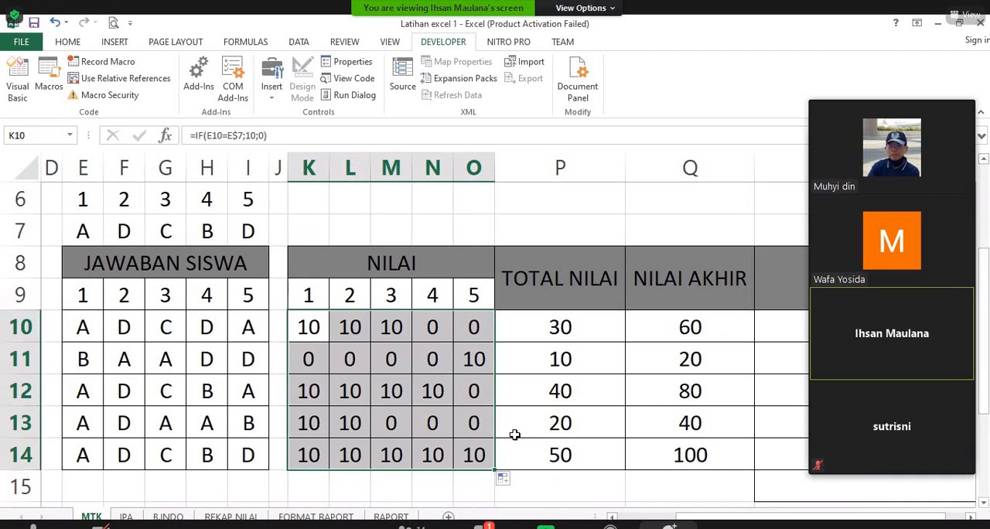
Step: Review the first student's formulas for TOTAL NILAI in P10, NILAI AKHIR in Q10 and the letter grade in R10, plus R11
click(588, 331)
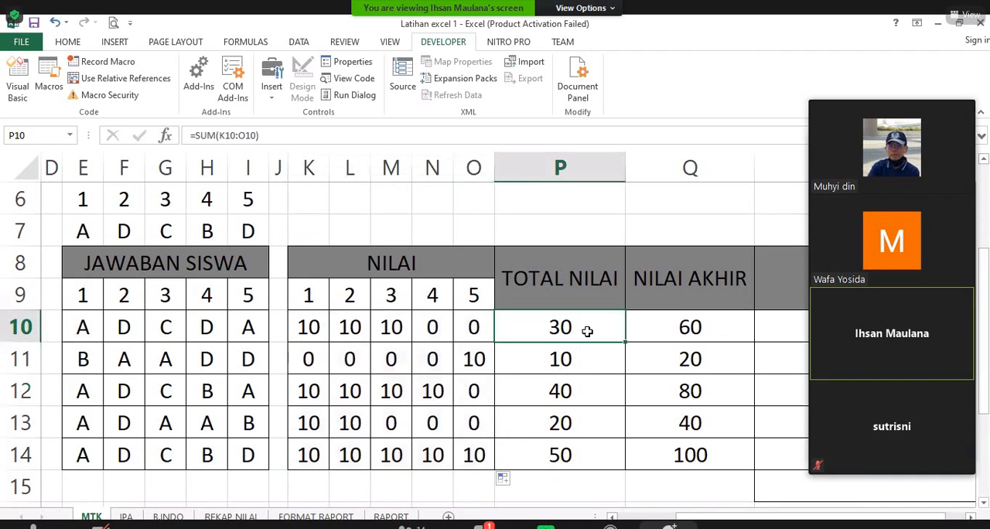
click(666, 334)
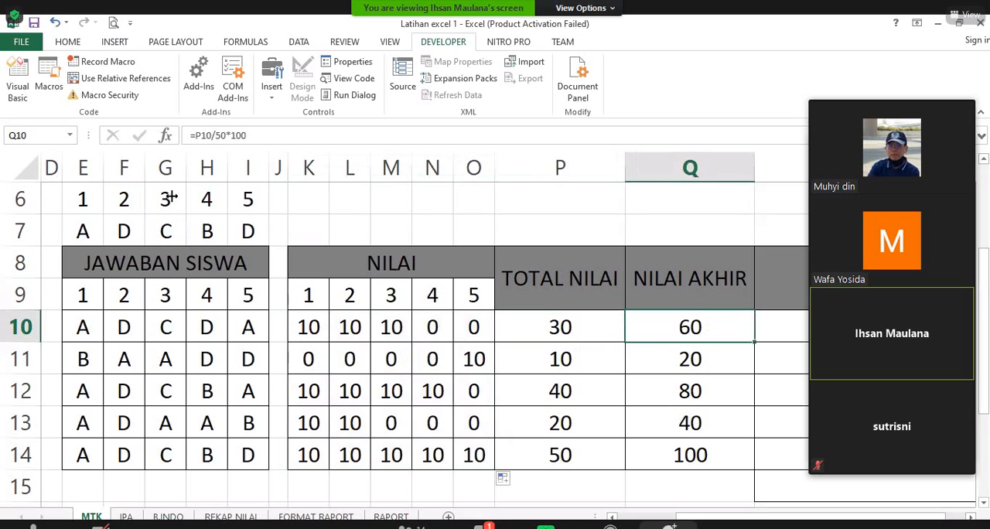
key(Right)
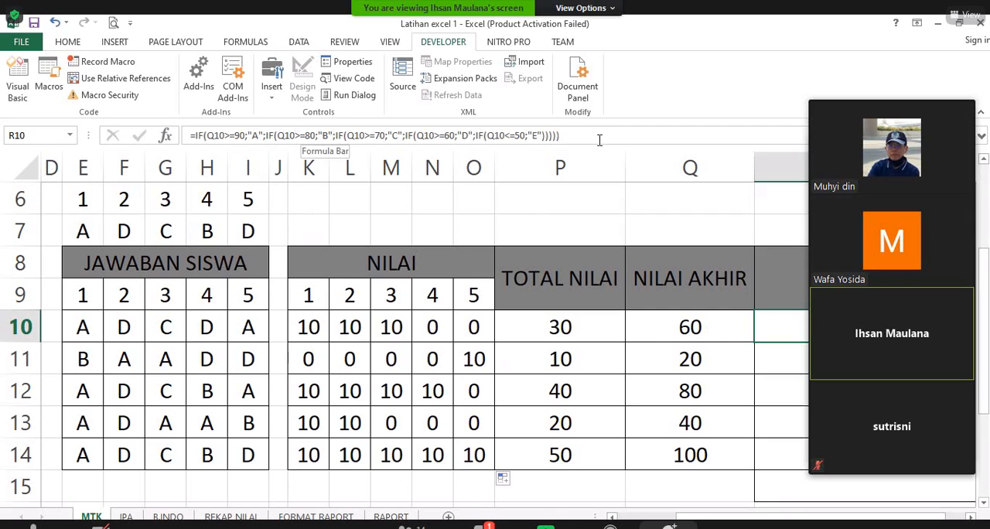
key(Return)
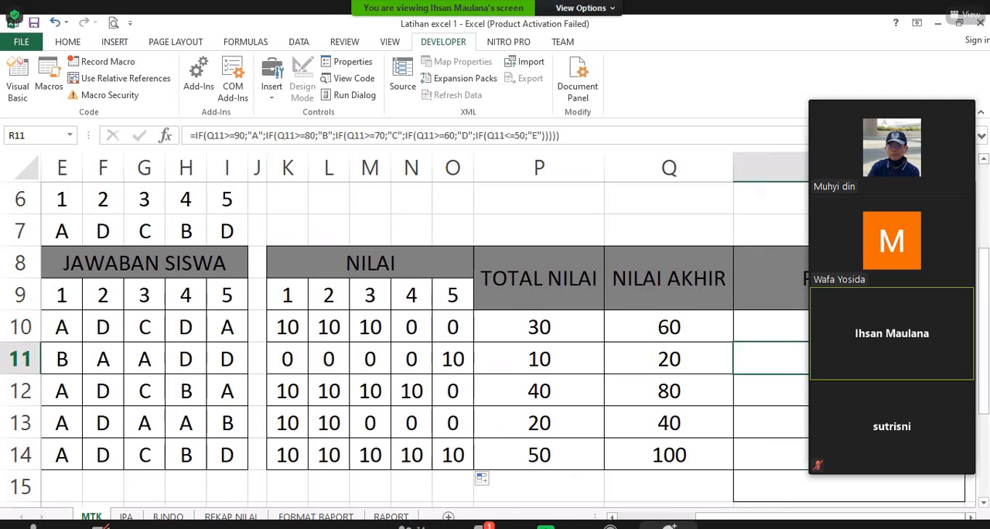
drag(753, 517, 708, 517)
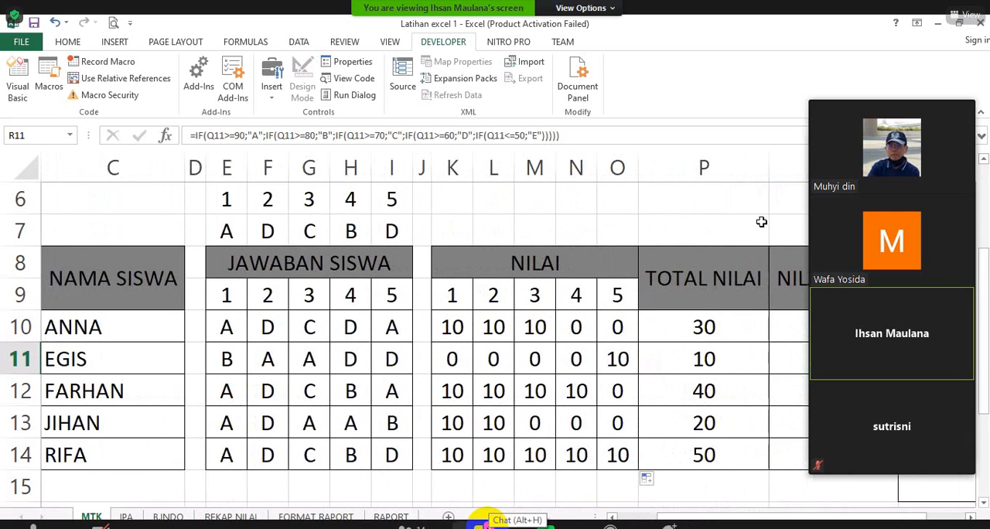
Step: Switch to the Zoom meeting's chat, read back through the messages to the oldest one, and close the chat
click(484, 518)
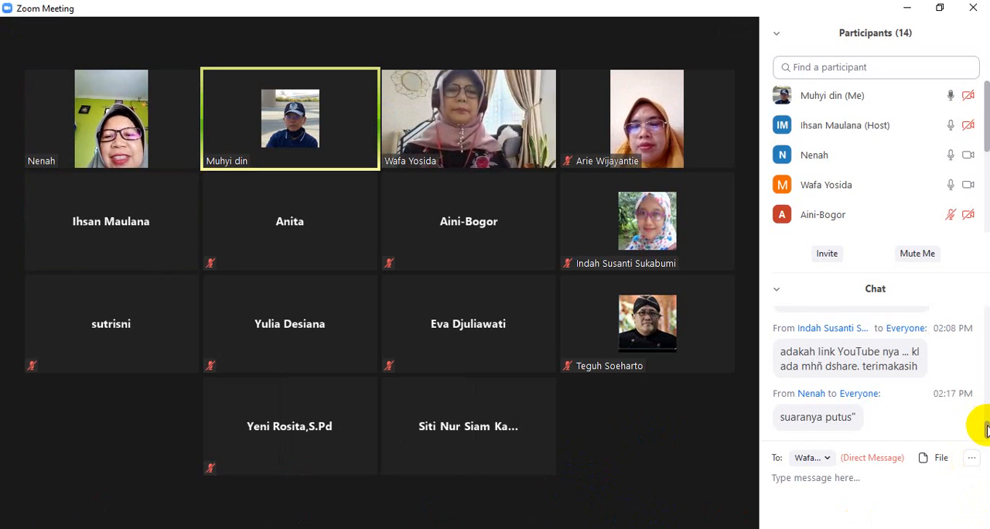
scroll(984, 433, up, 2)
scroll(985, 448, down, 2)
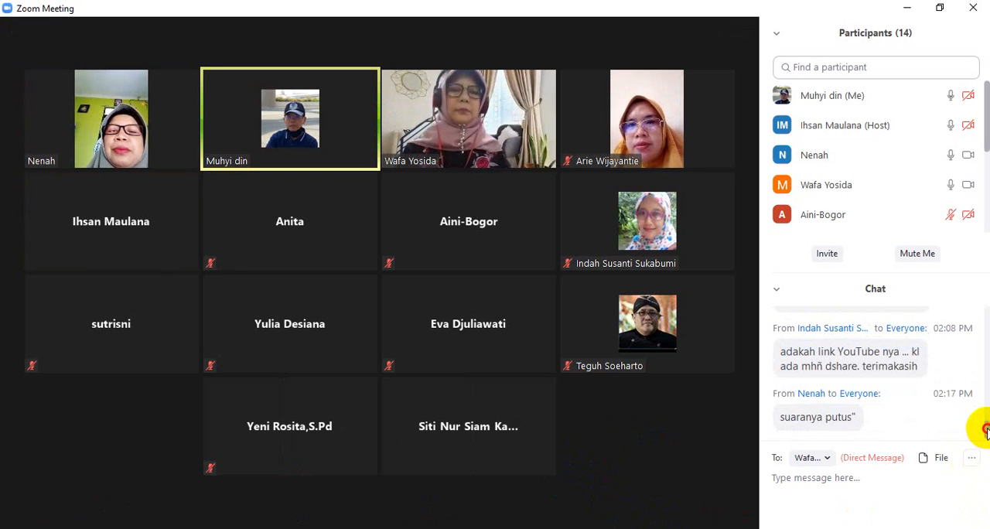
drag(986, 433, 989, 405)
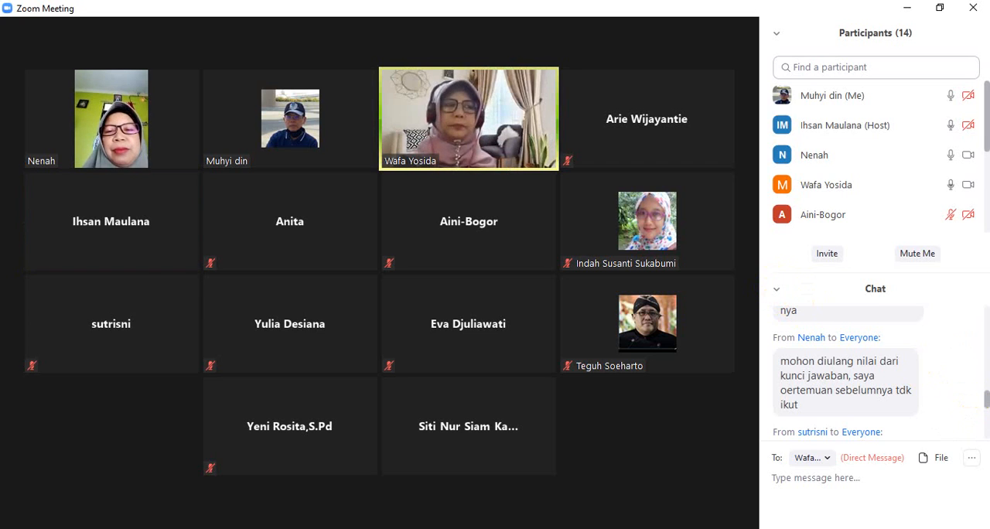
drag(986, 397, 983, 322)
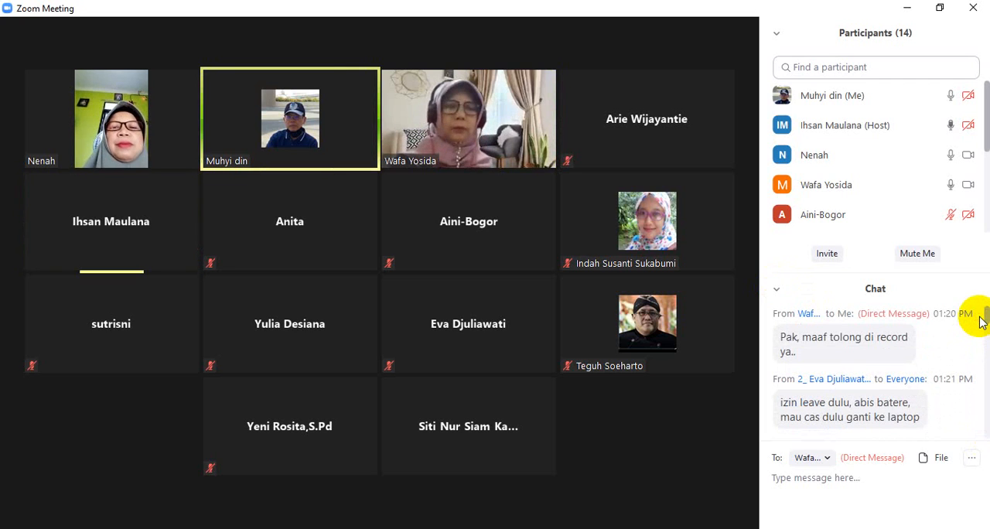
click(779, 293)
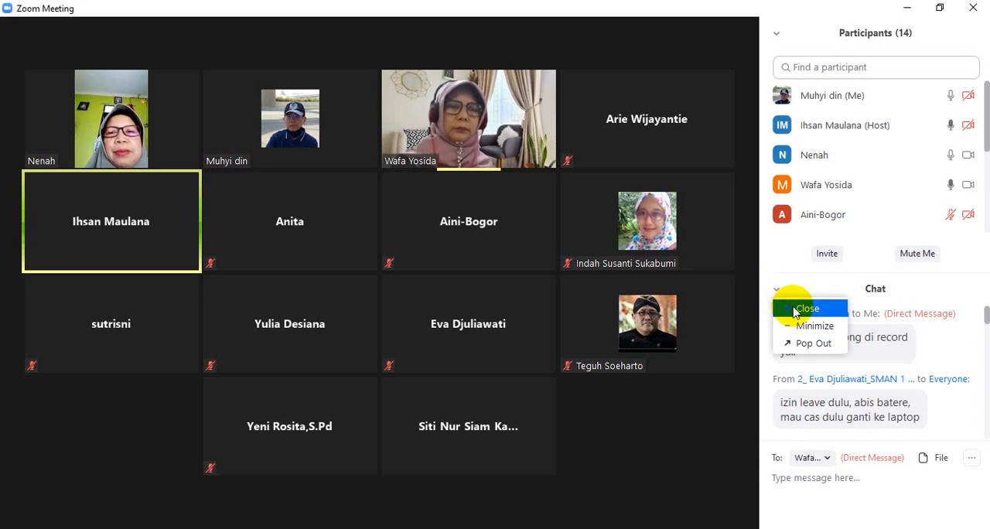
click(802, 308)
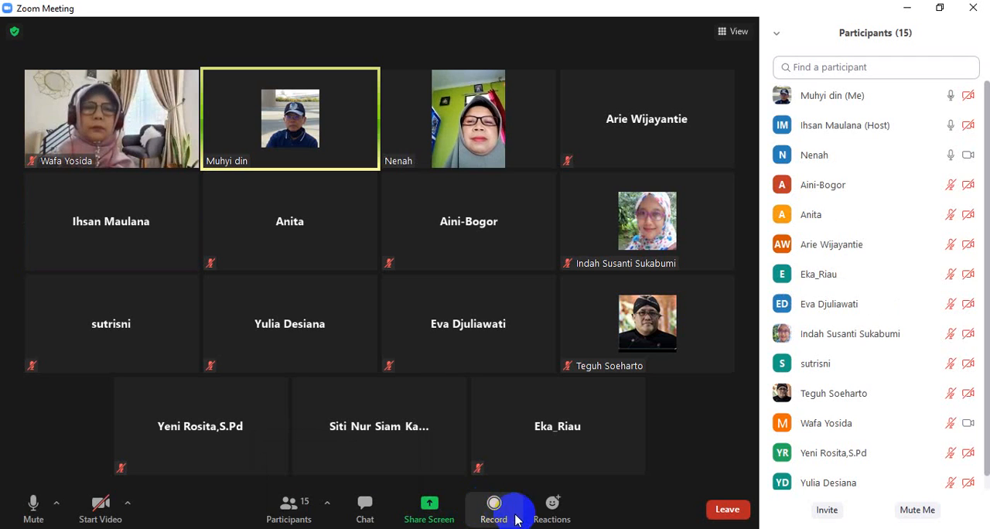
Step: Reopen the meeting chat, read down to the newest messages, and close it again
click(364, 507)
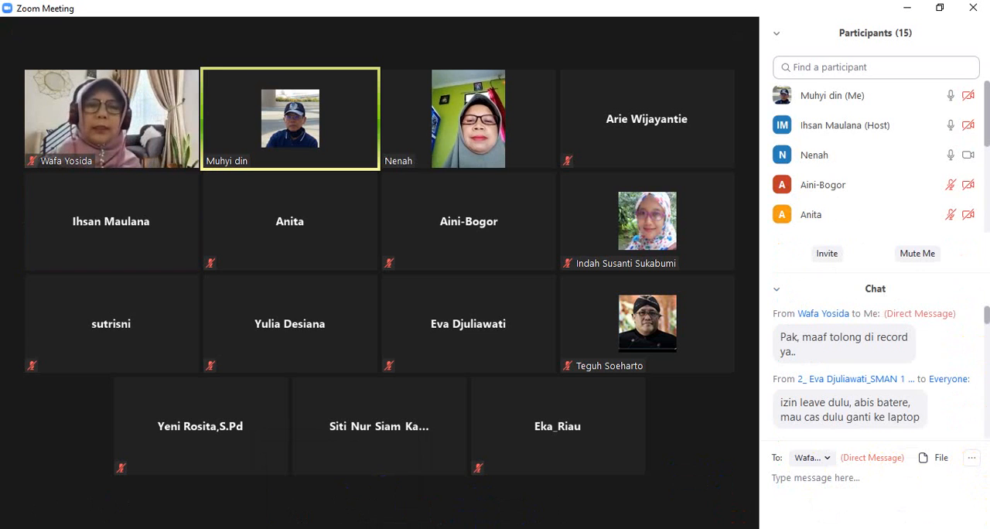
drag(987, 314, 988, 430)
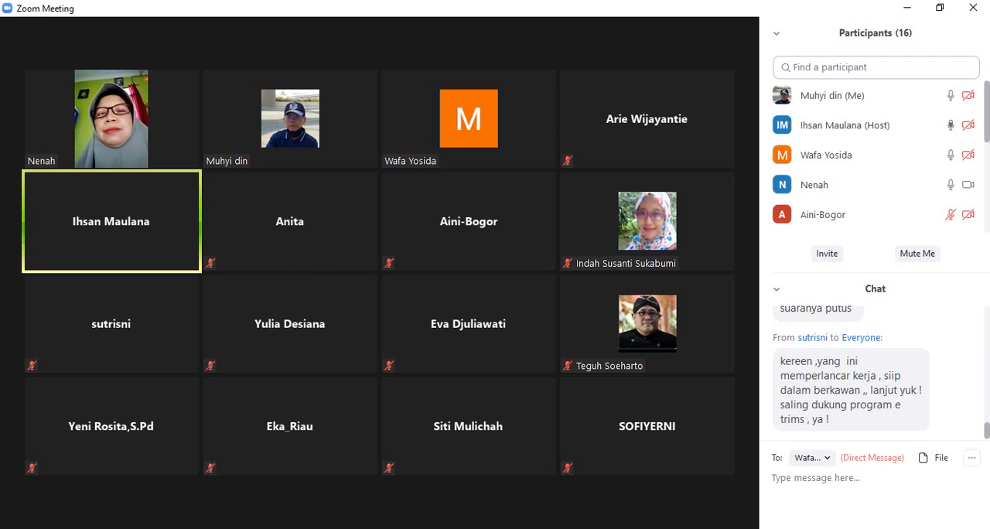
click(778, 289)
click(789, 306)
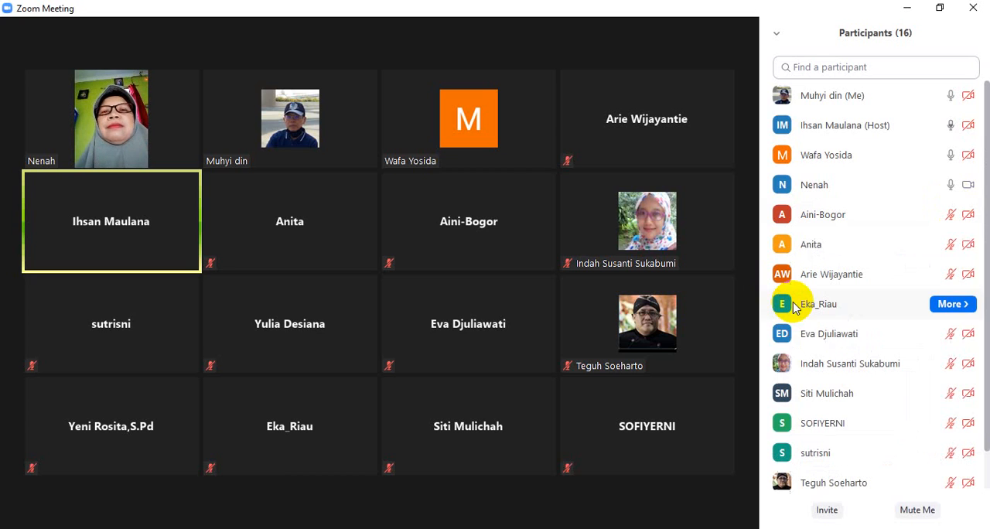